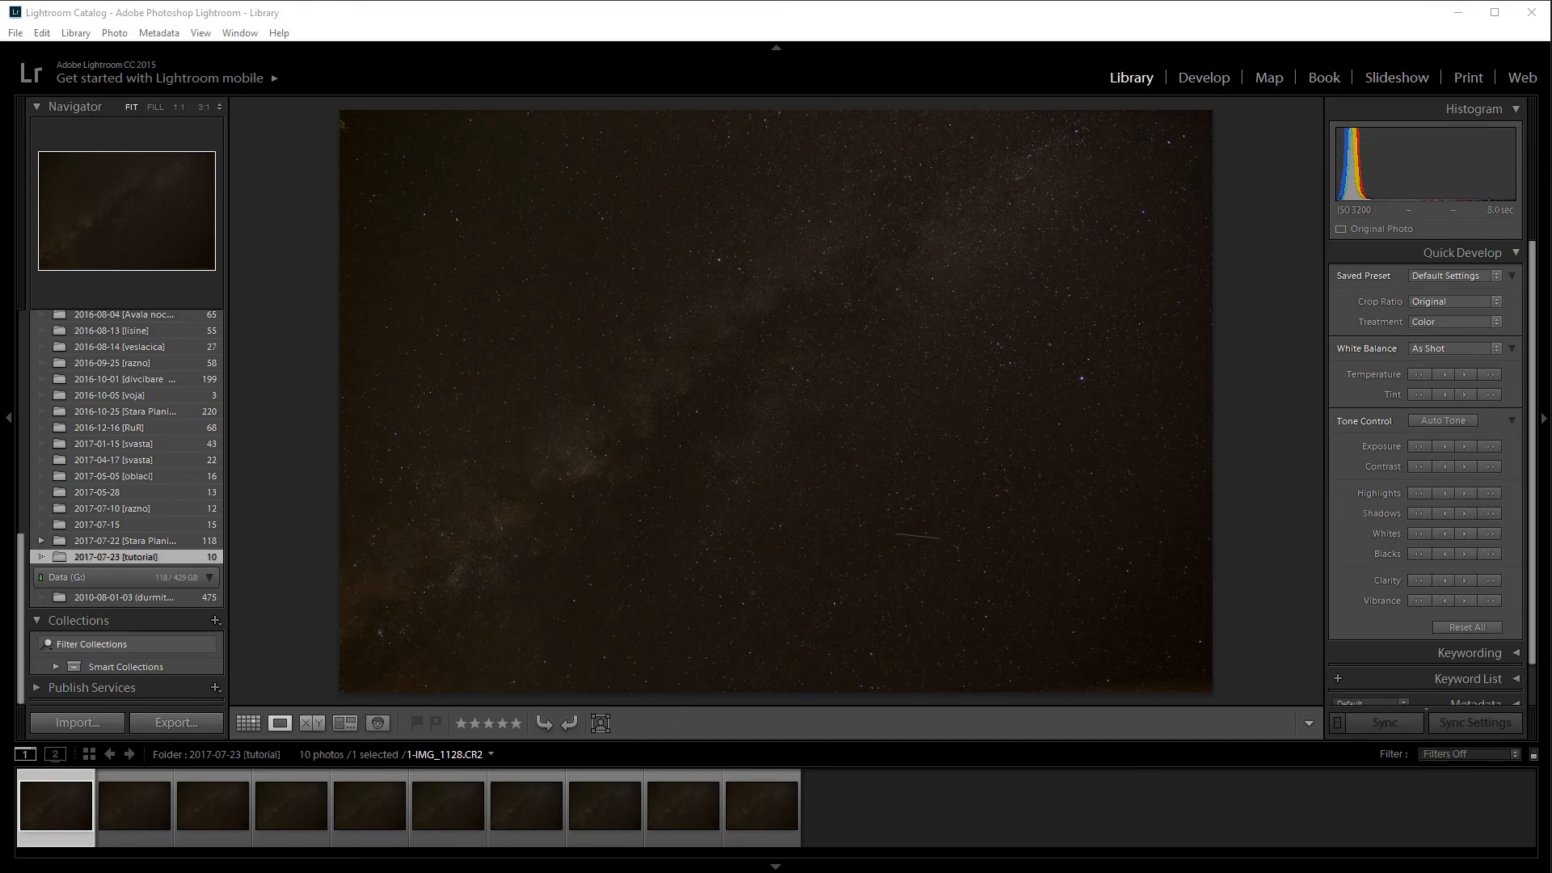
# Step: Examine the stars and the Milky Way core in the first photo at 1:1 magnification
pyautogui.click(611, 476)
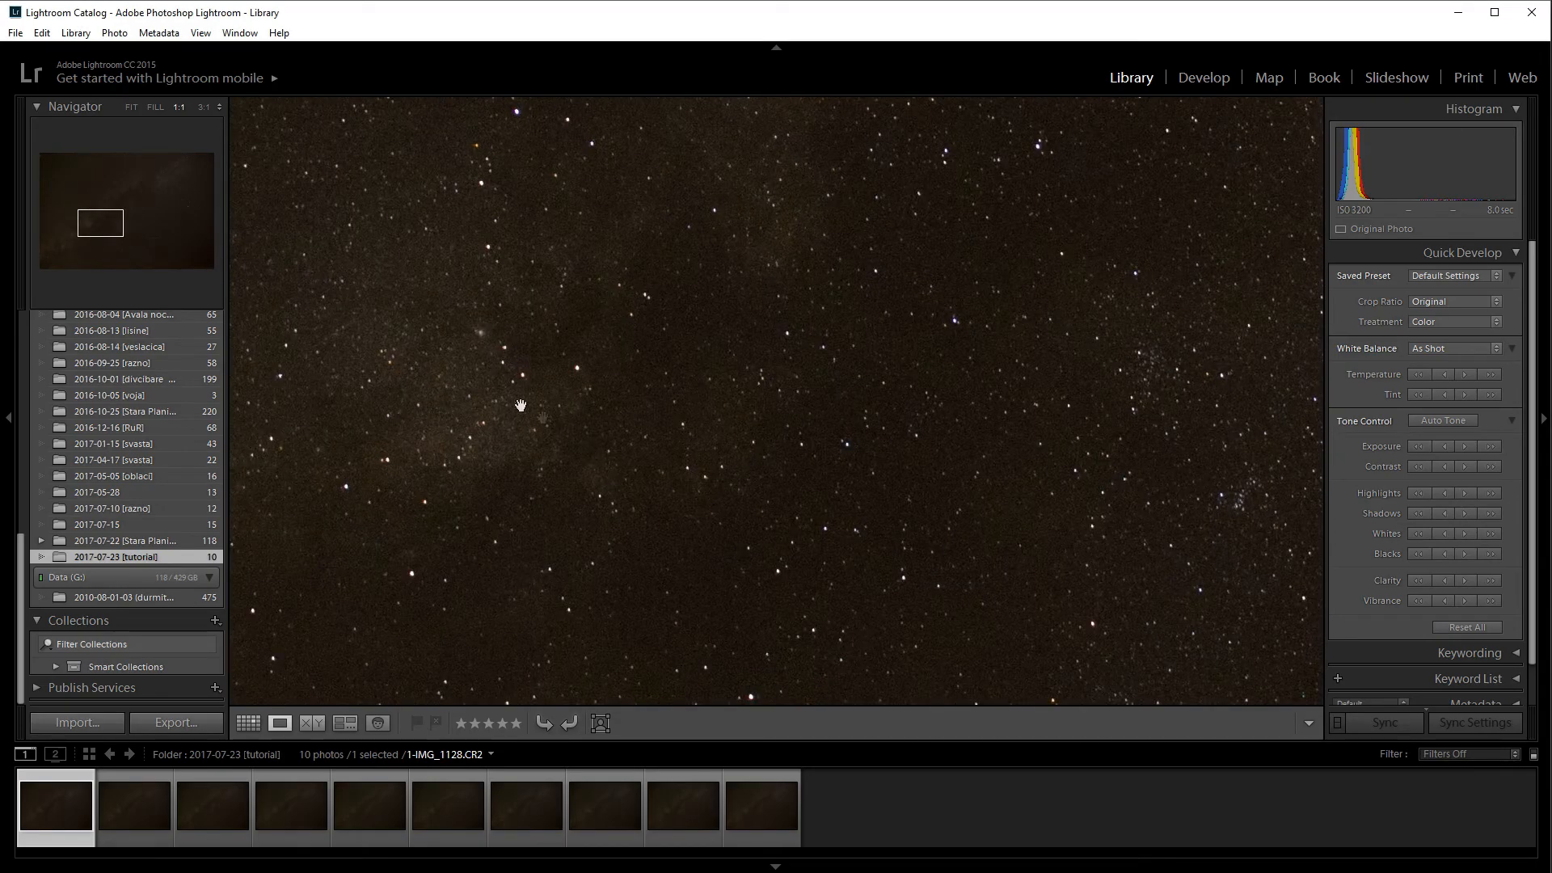
pyautogui.click(506, 427)
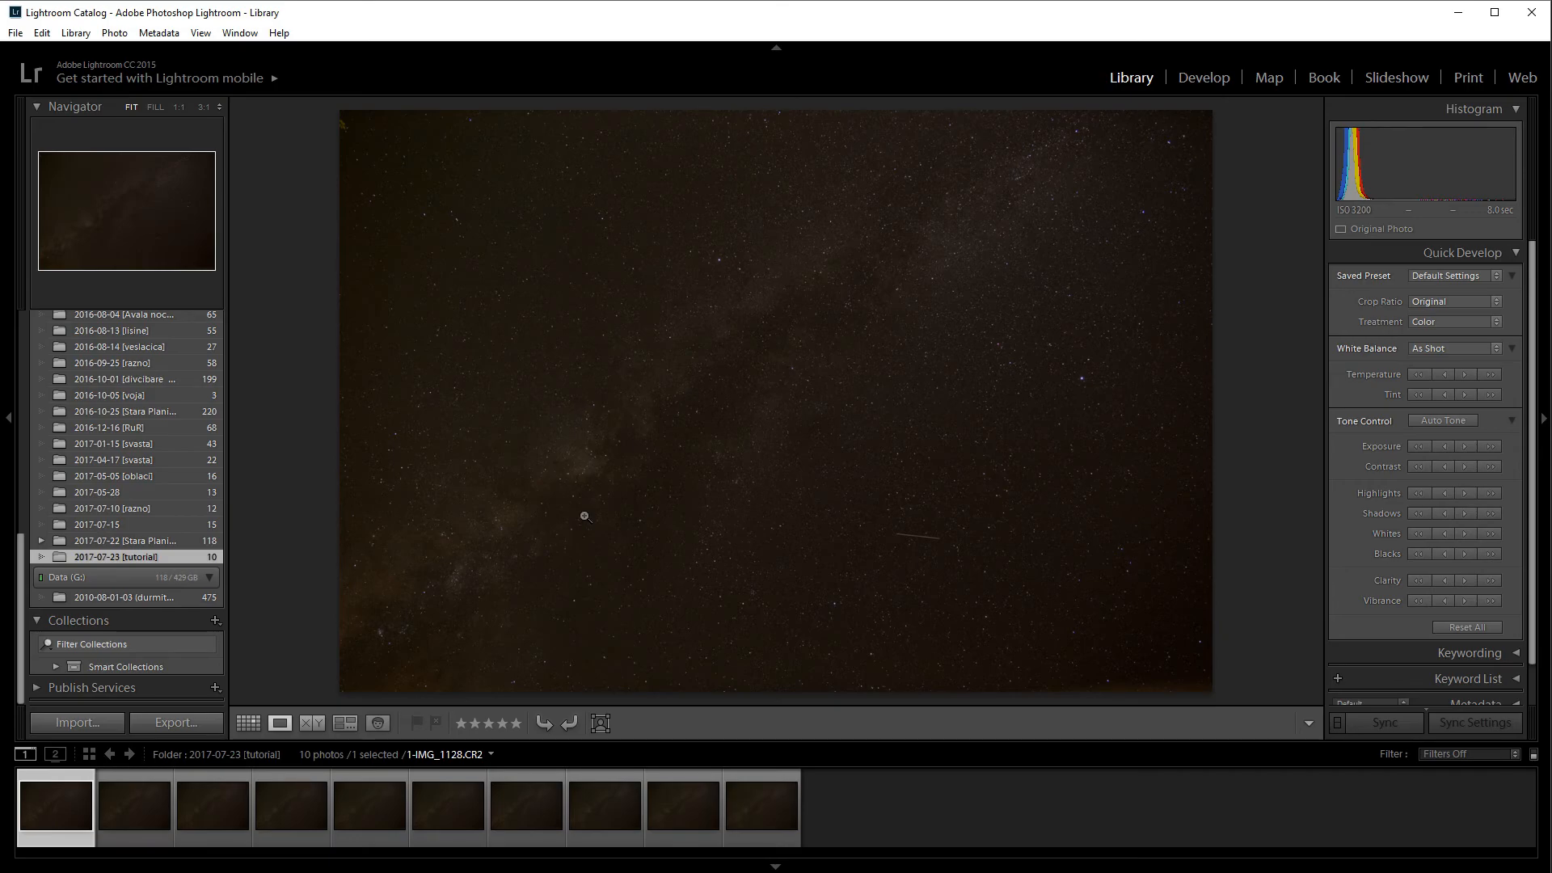
pyautogui.click(585, 516)
pyautogui.moveTo(583, 485); pyautogui.dragTo(1040, 236)
pyautogui.click(1040, 236)
pyautogui.click(561, 482)
pyautogui.moveTo(596, 544); pyautogui.dragTo(1017, 186)
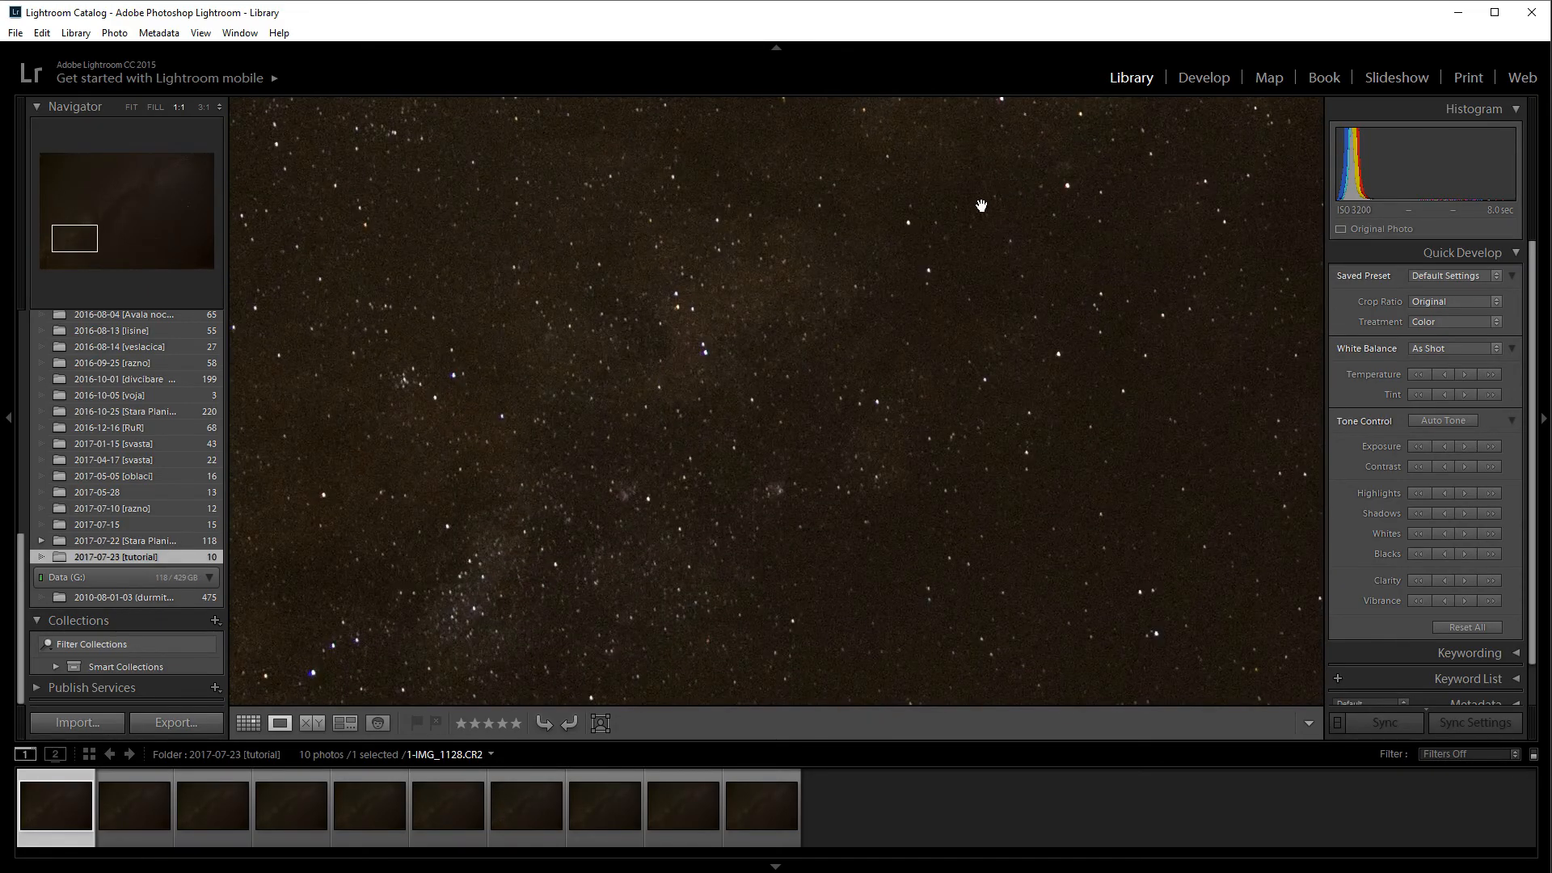
pyautogui.click(897, 382)
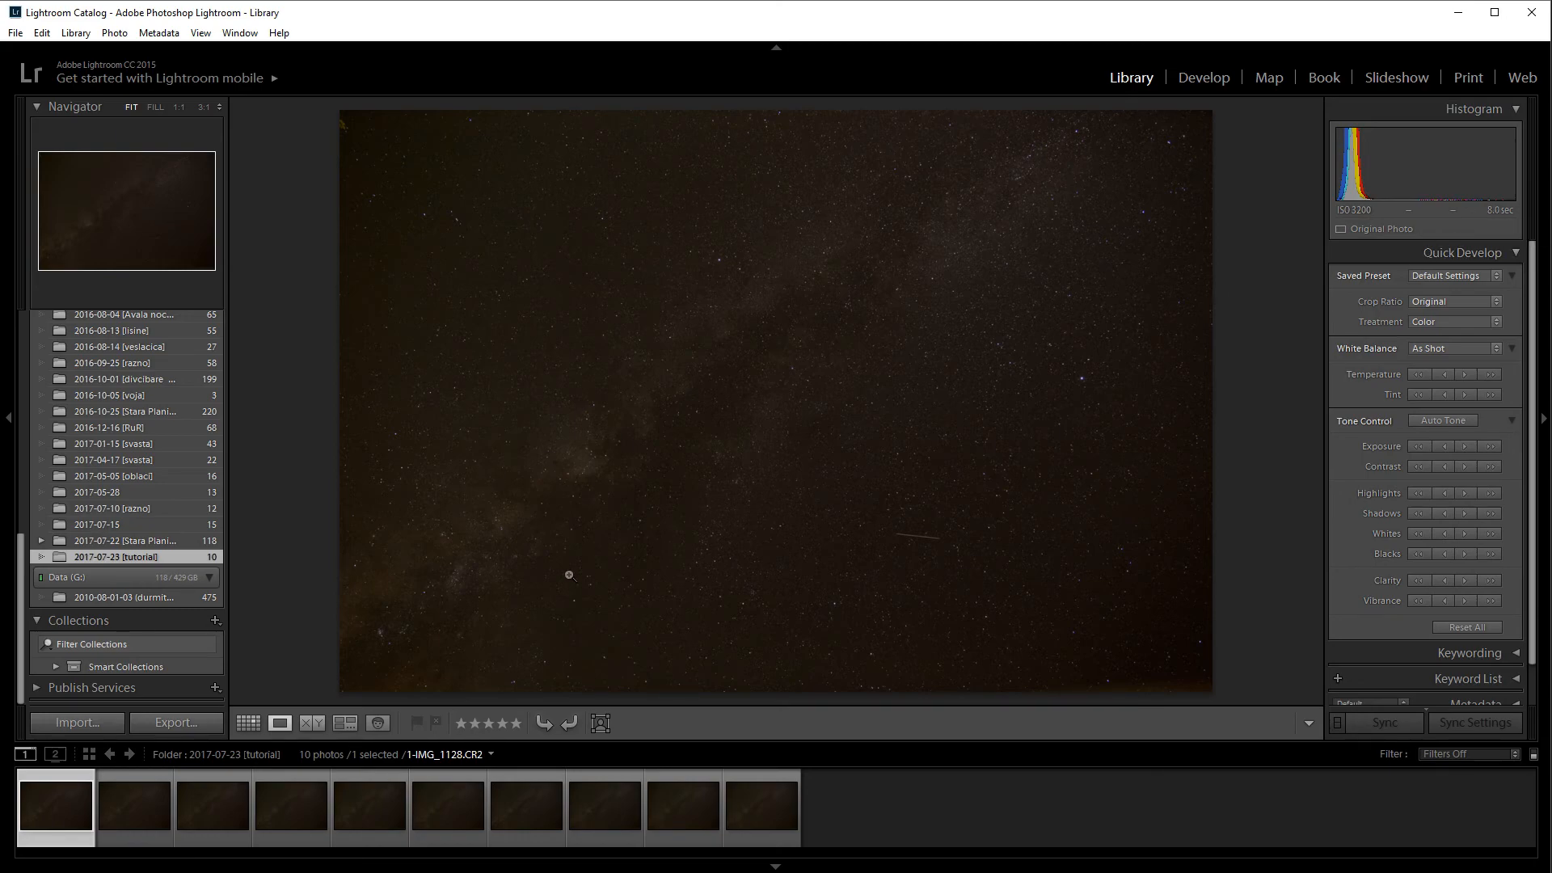
pyautogui.click(567, 537)
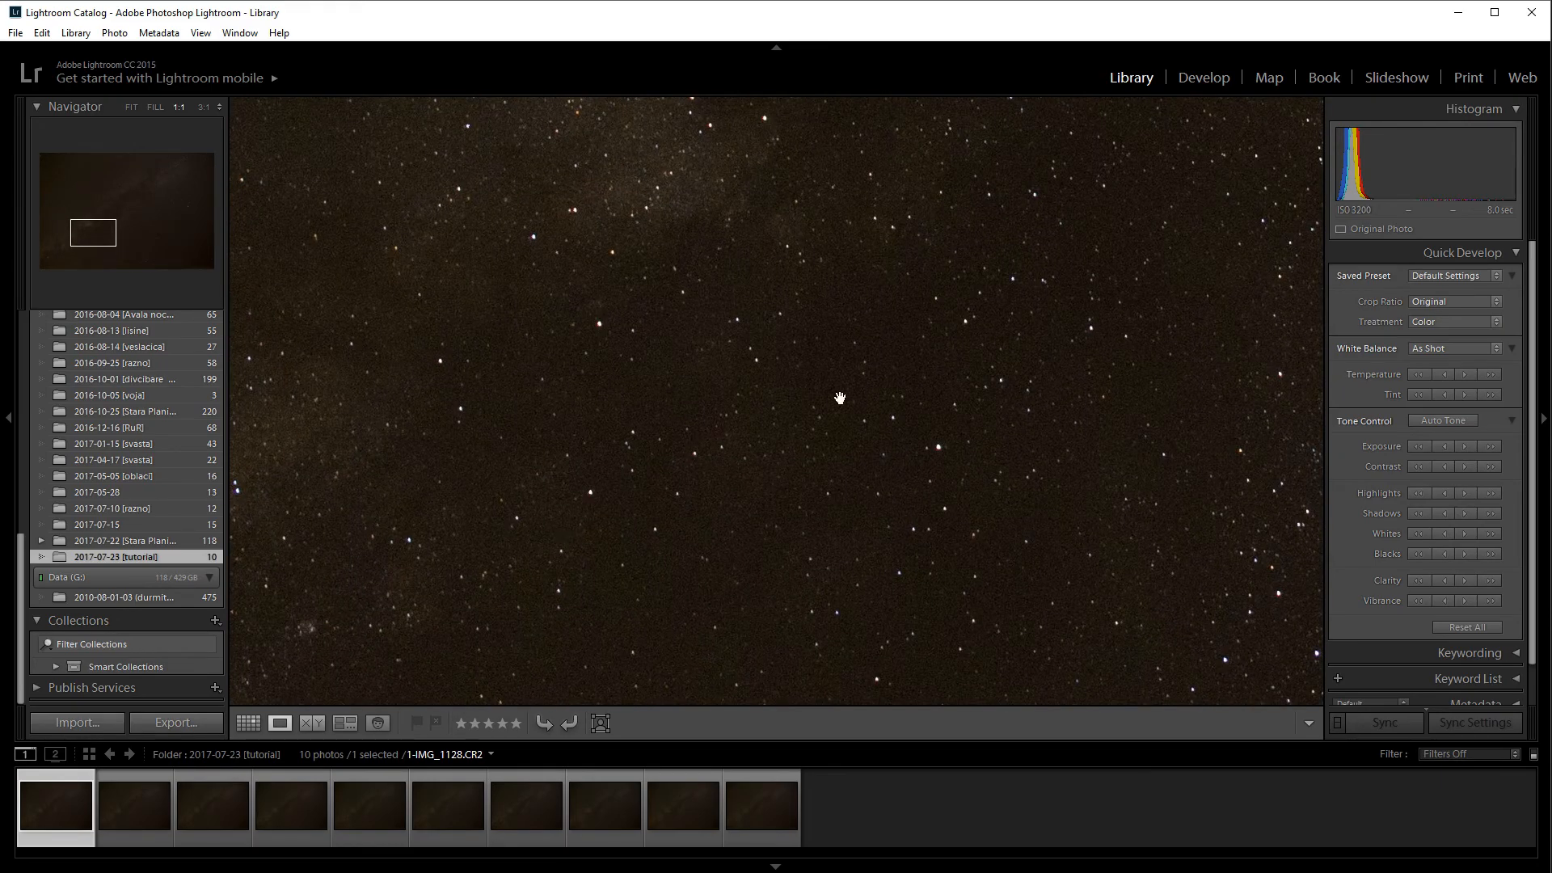
pyautogui.click(713, 446)
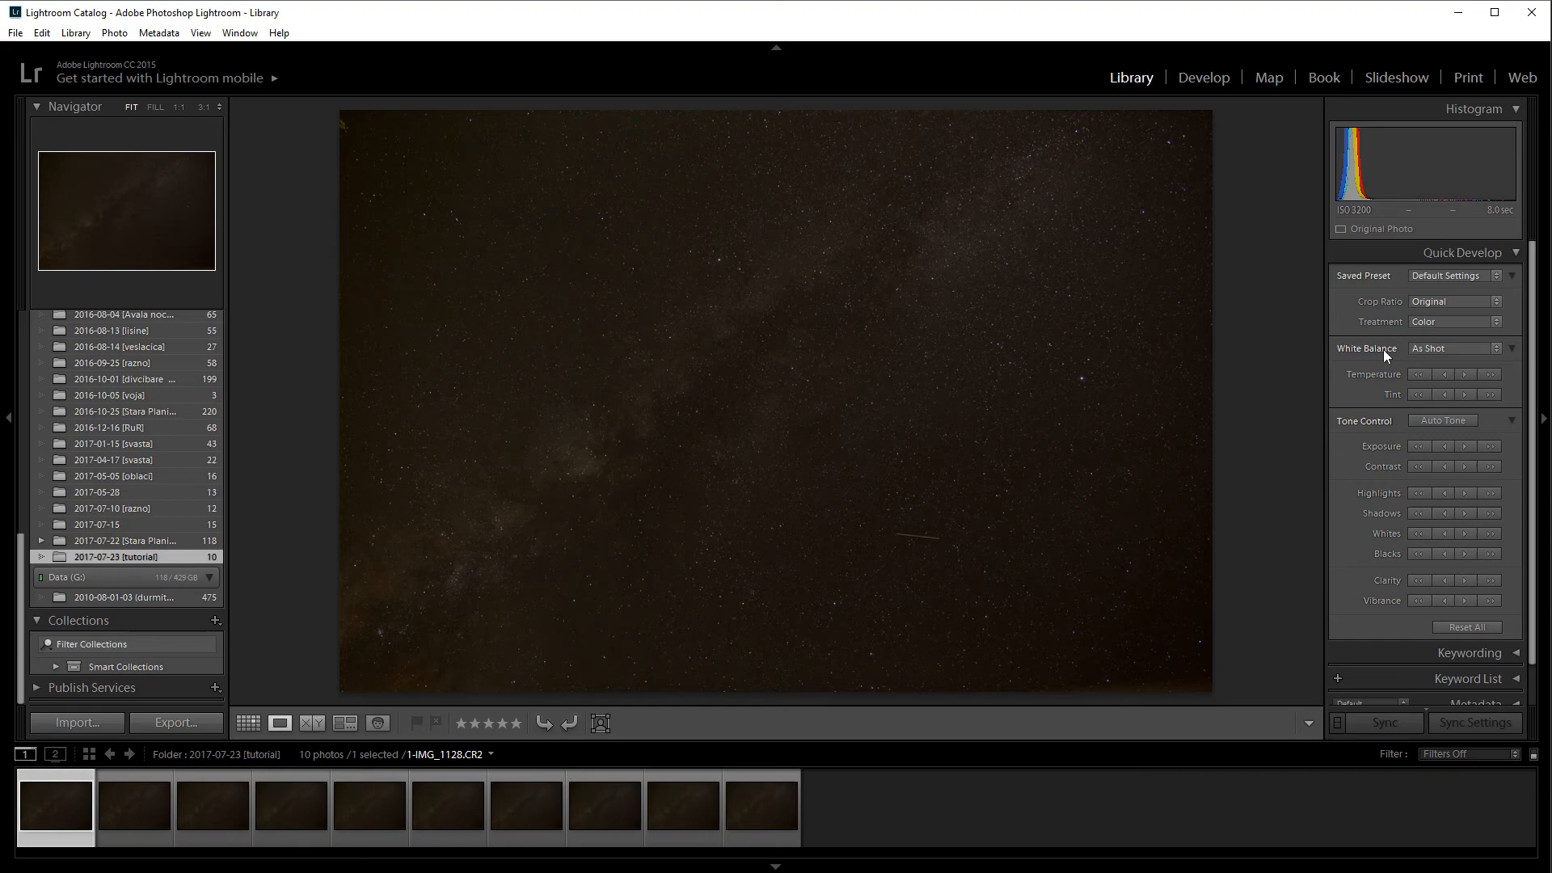
# Step: Open the first photo for developing, collapse the edit history and raise Exposure to +0.60
pyautogui.click(1216, 77)
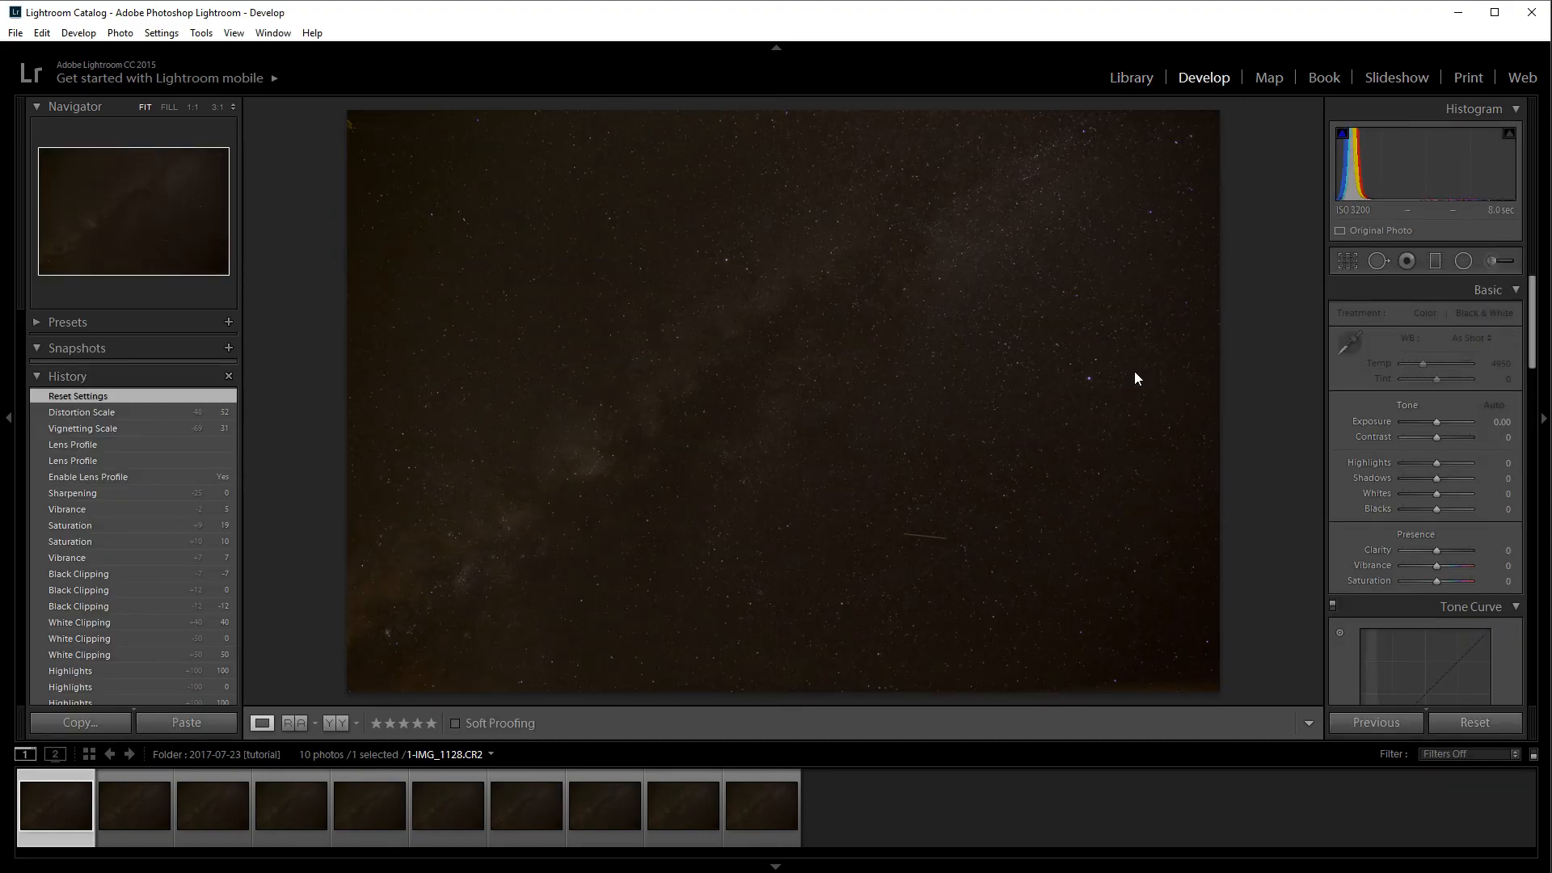
pyautogui.click(38, 378)
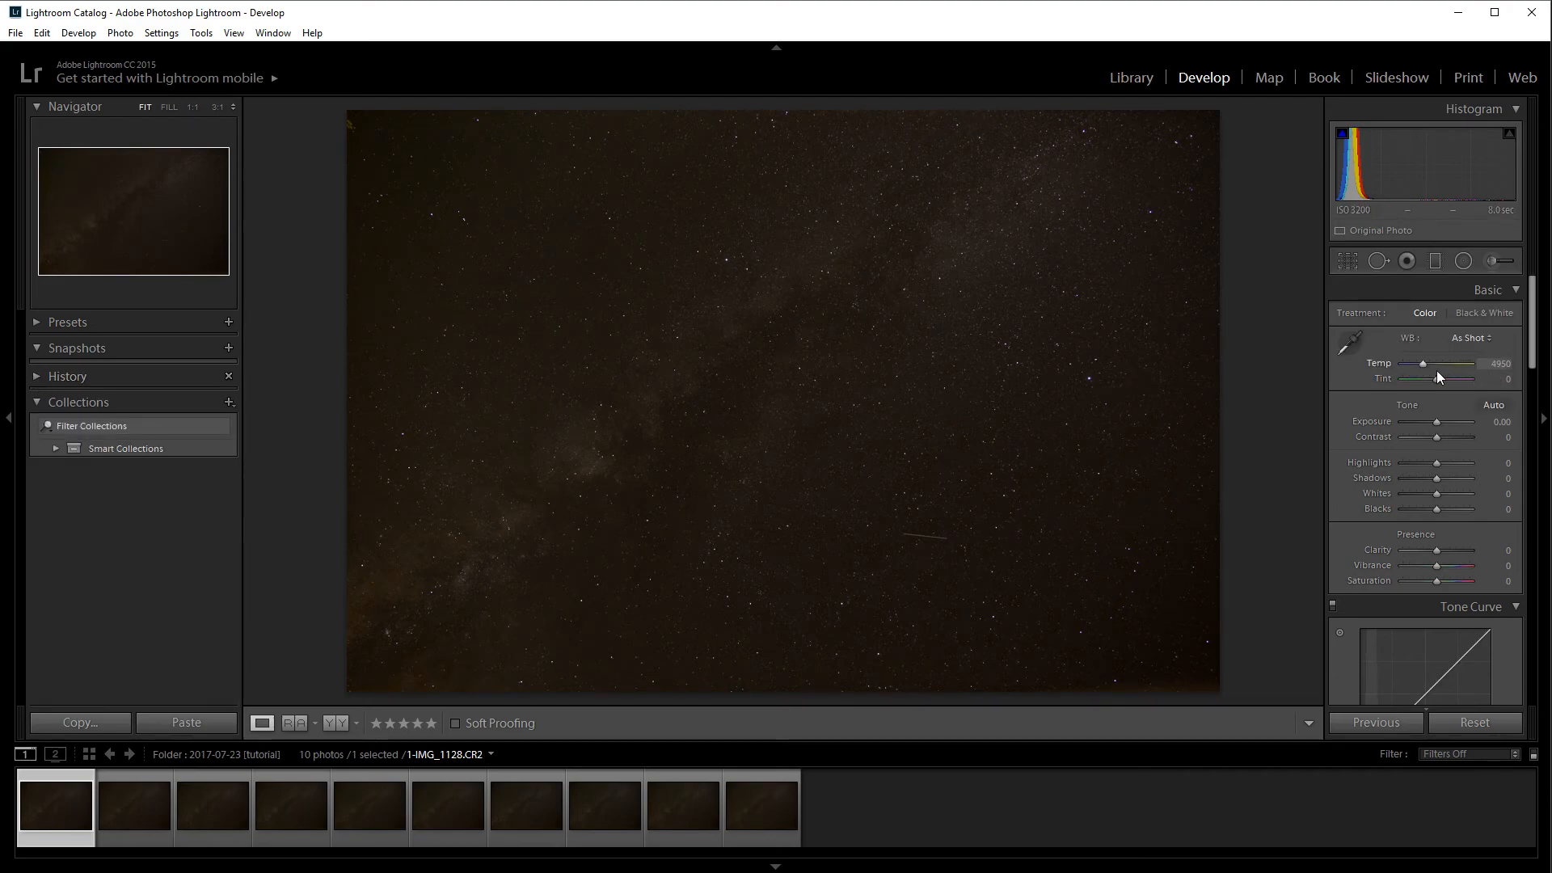
pyautogui.moveTo(1436, 421); pyautogui.dragTo(1445, 427)
pyautogui.click(714, 402)
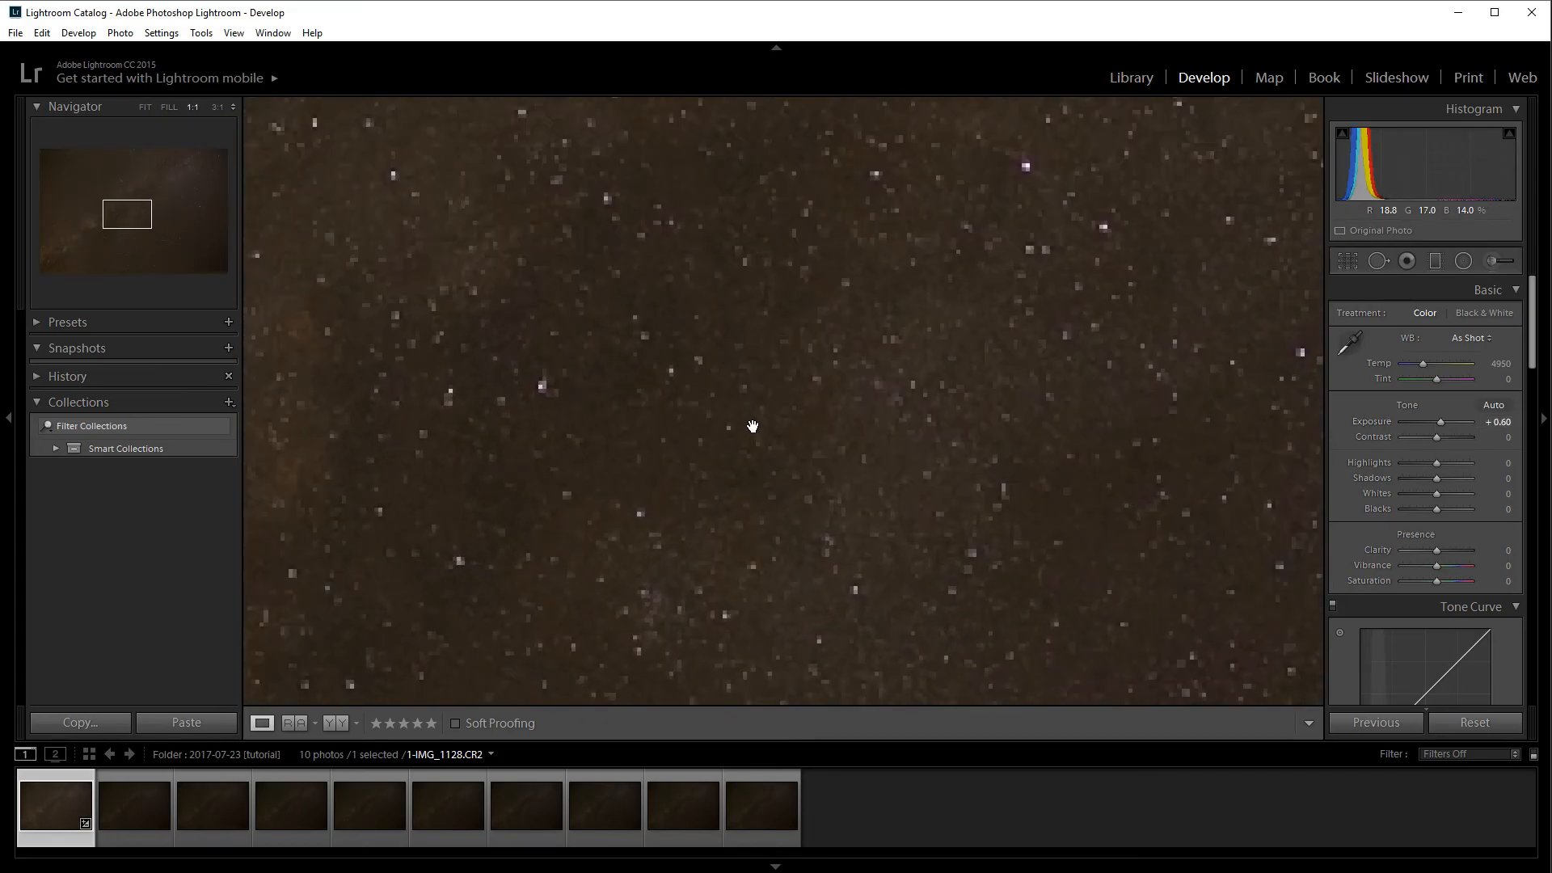
pyautogui.moveTo(715, 403); pyautogui.dragTo(1043, 593)
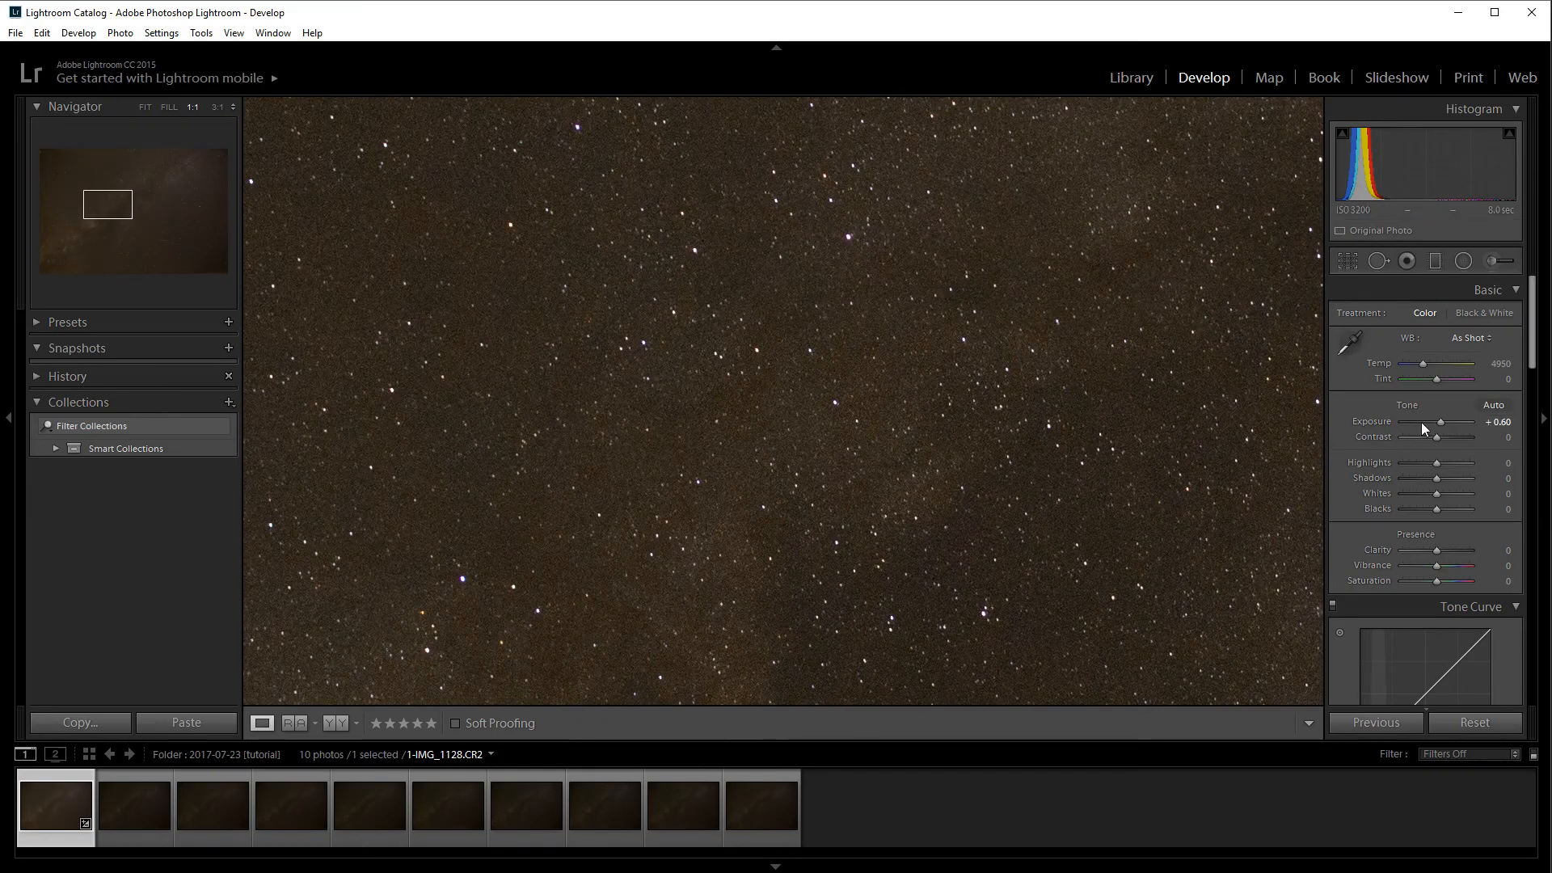
pyautogui.click(869, 418)
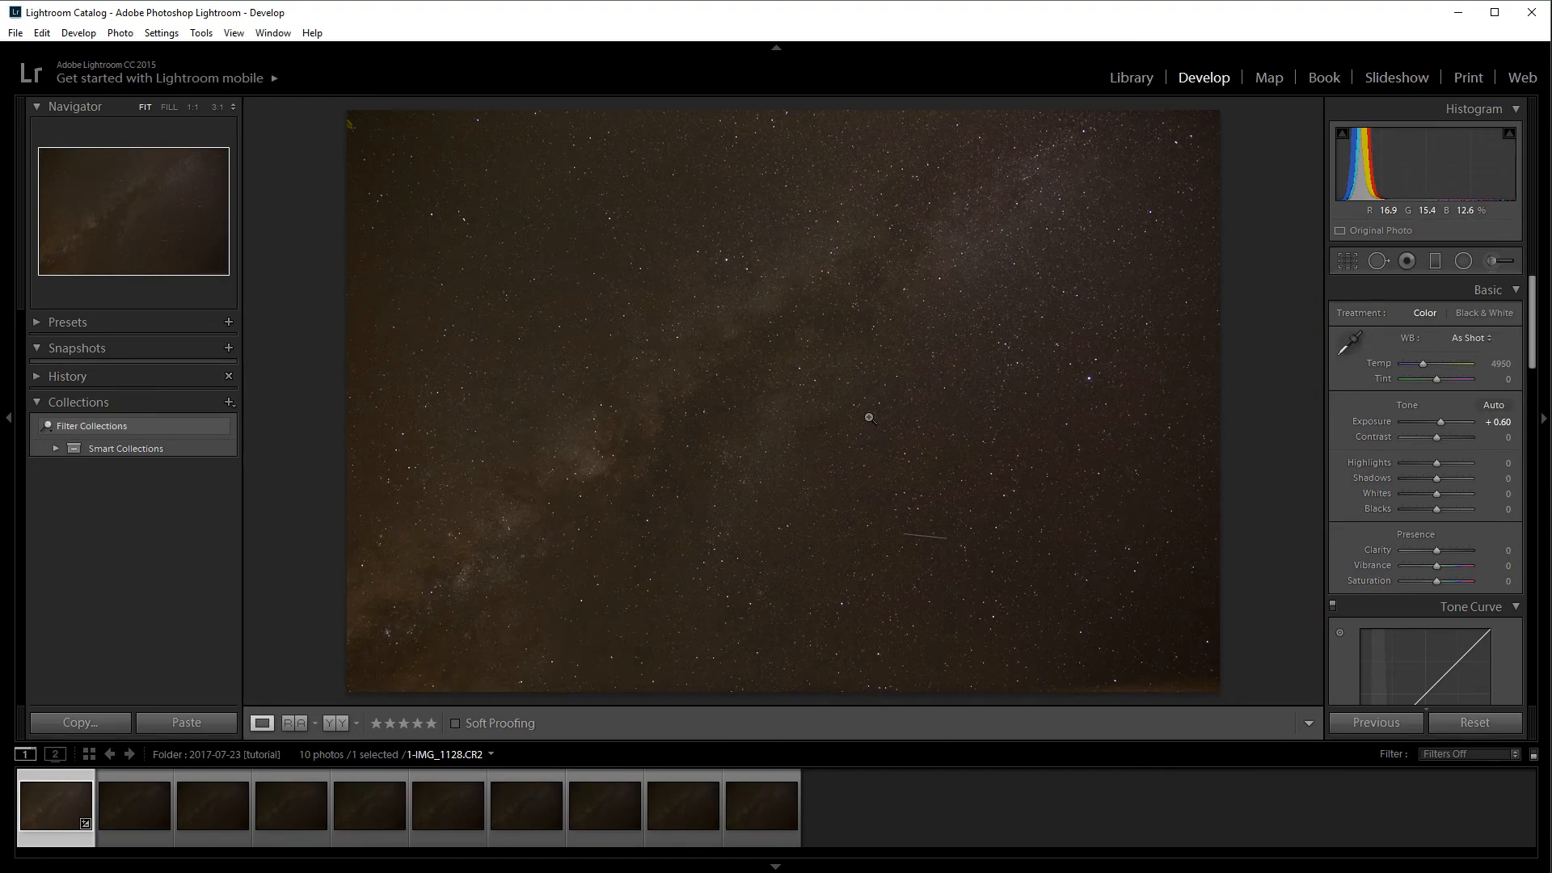
# Step: Cool the photo's white balance to Temp 3548 and set Tint to +11
pyautogui.moveTo(1424, 363); pyautogui.dragTo(1413, 366)
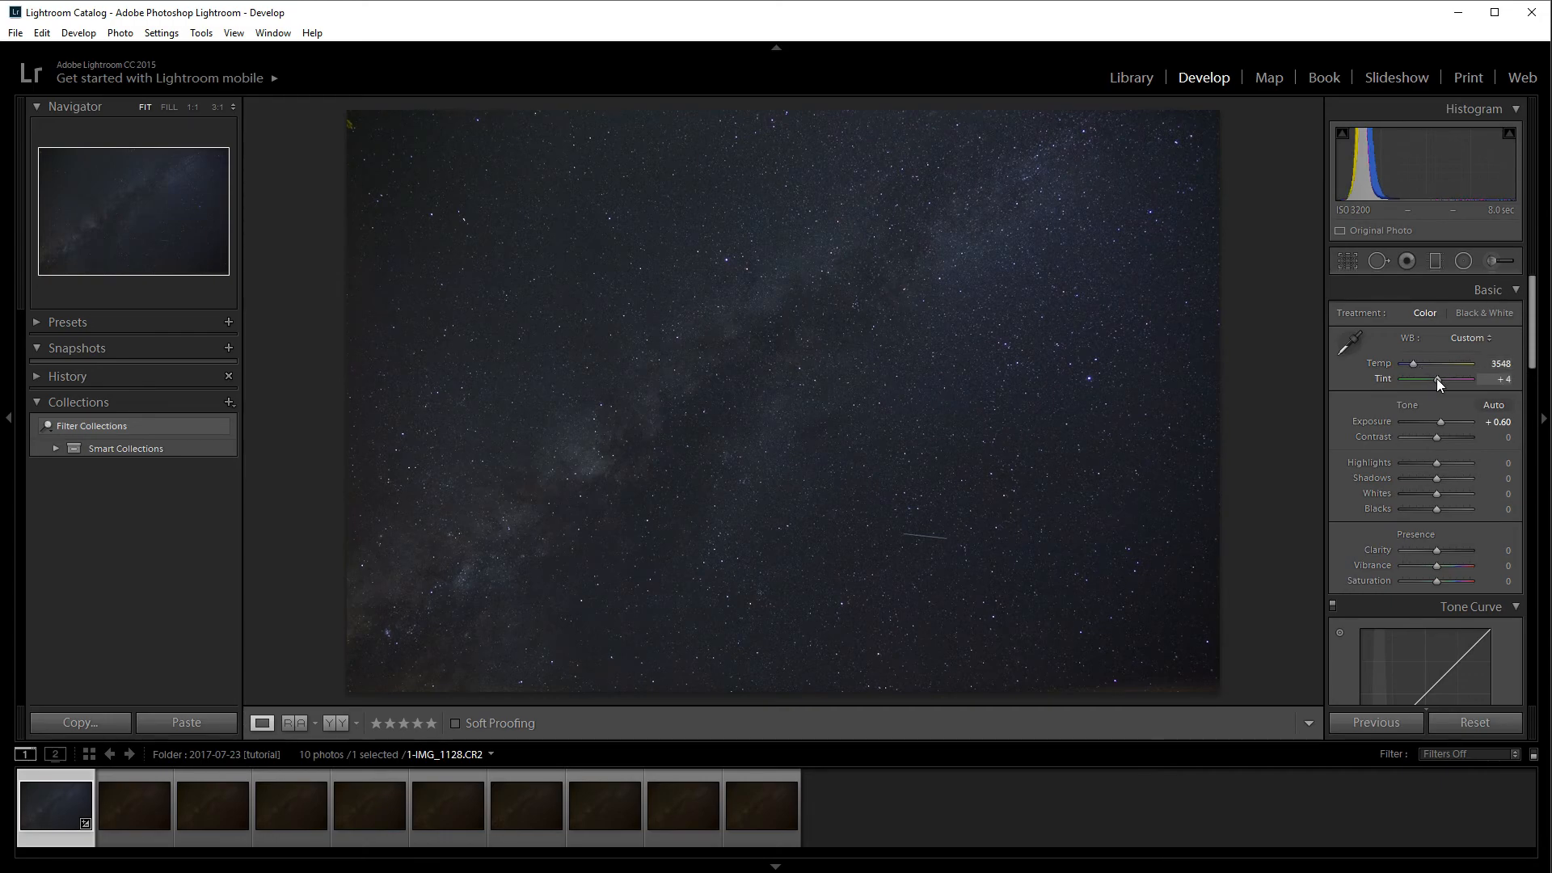
pyautogui.moveTo(1437, 379); pyautogui.dragTo(1438, 379)
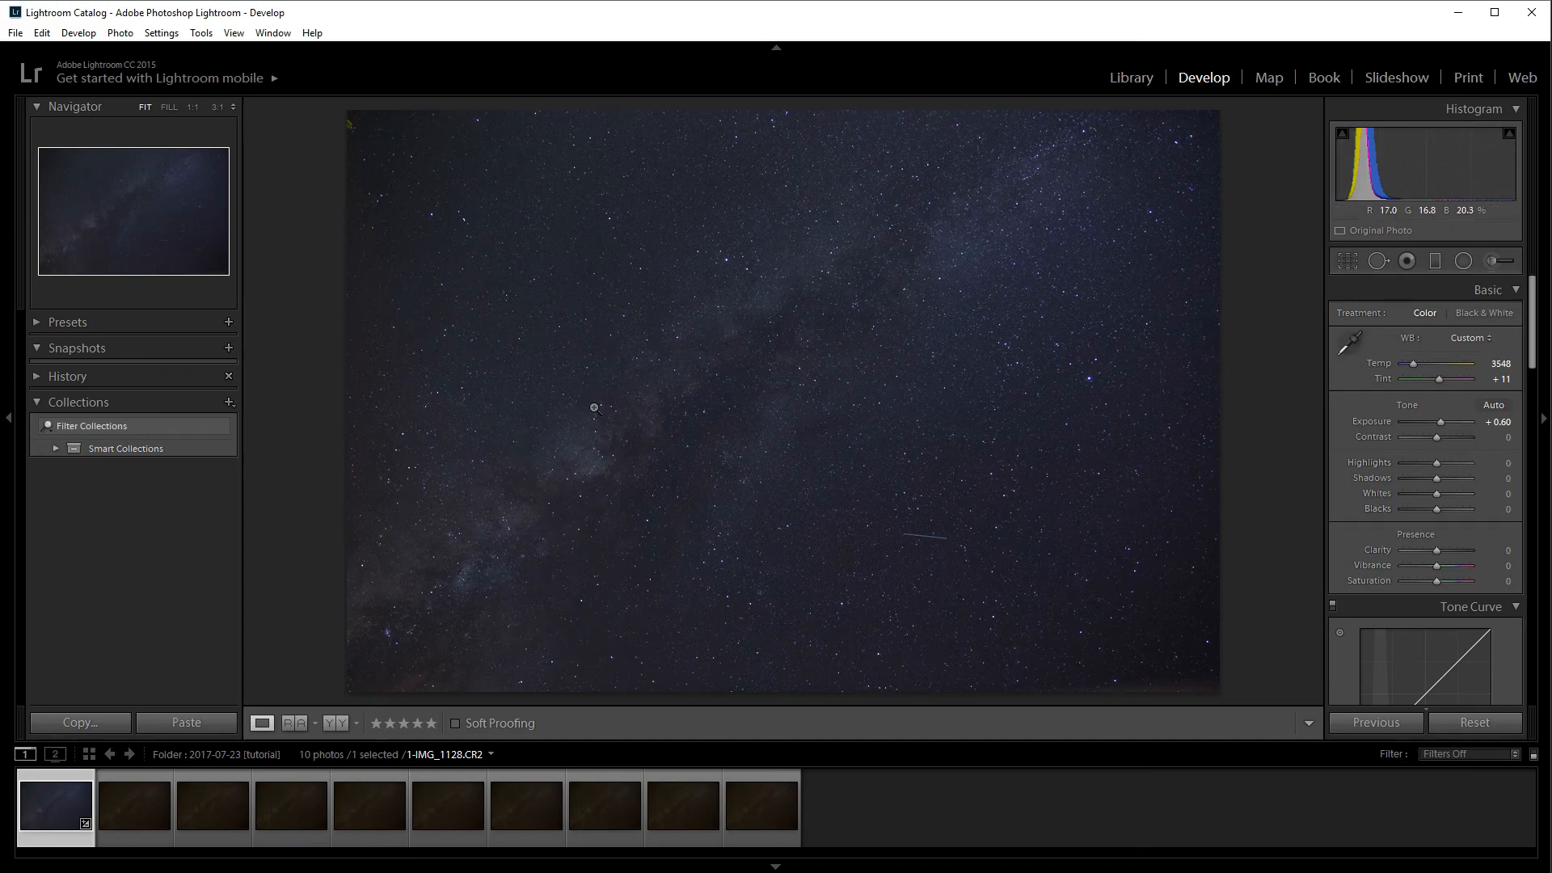
# Step: Raise Highlights to +100 to brighten the stars and the Milky Way
pyautogui.click(617, 409)
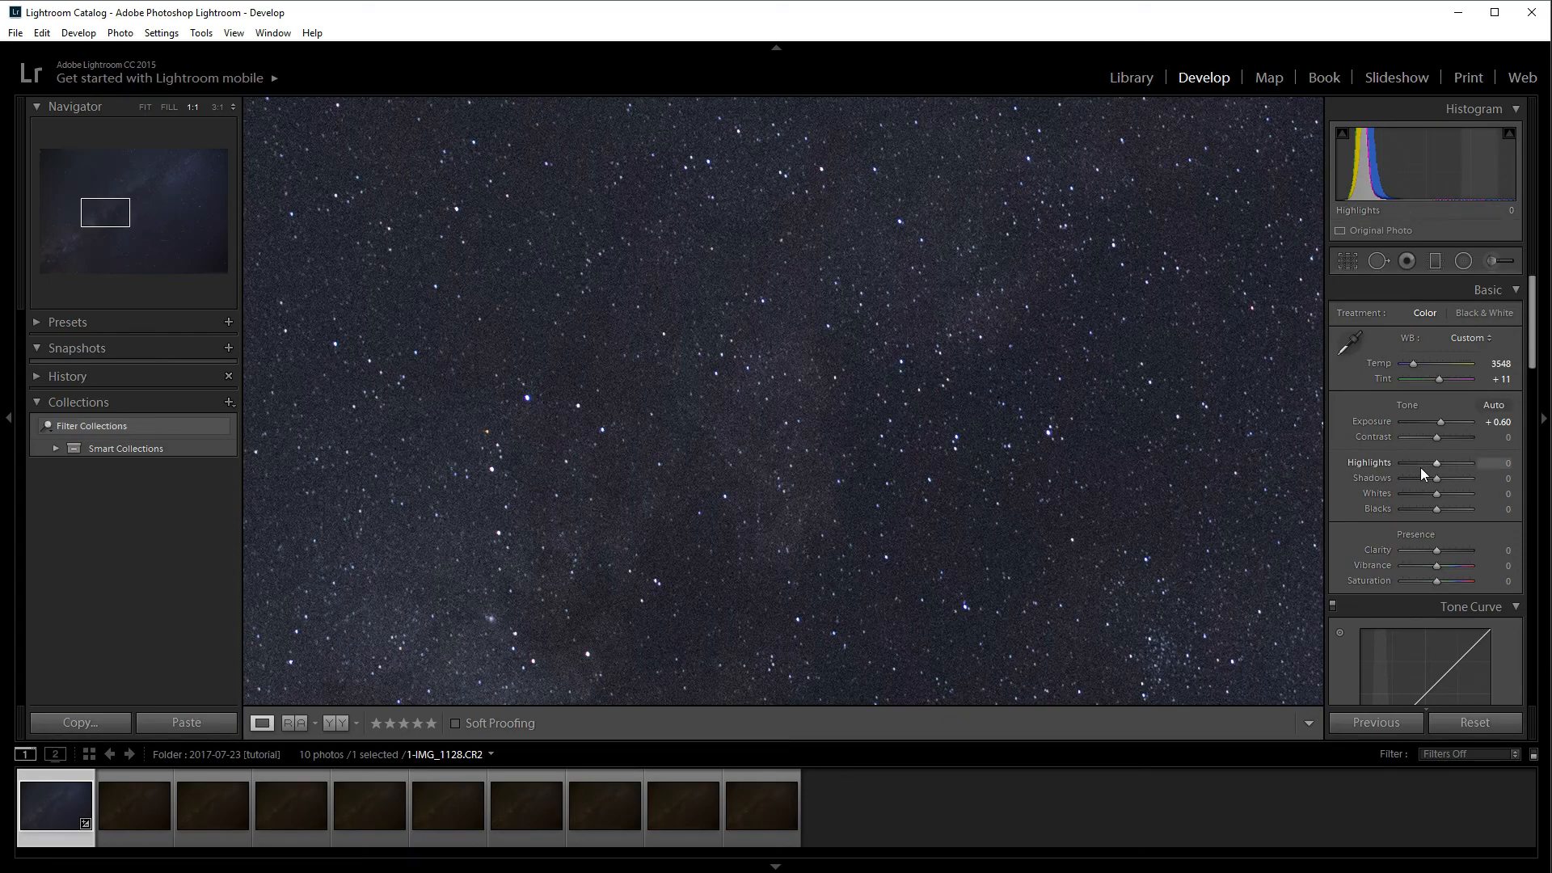
pyautogui.moveTo(1437, 463); pyautogui.dragTo(1525, 470)
pyautogui.click(895, 448)
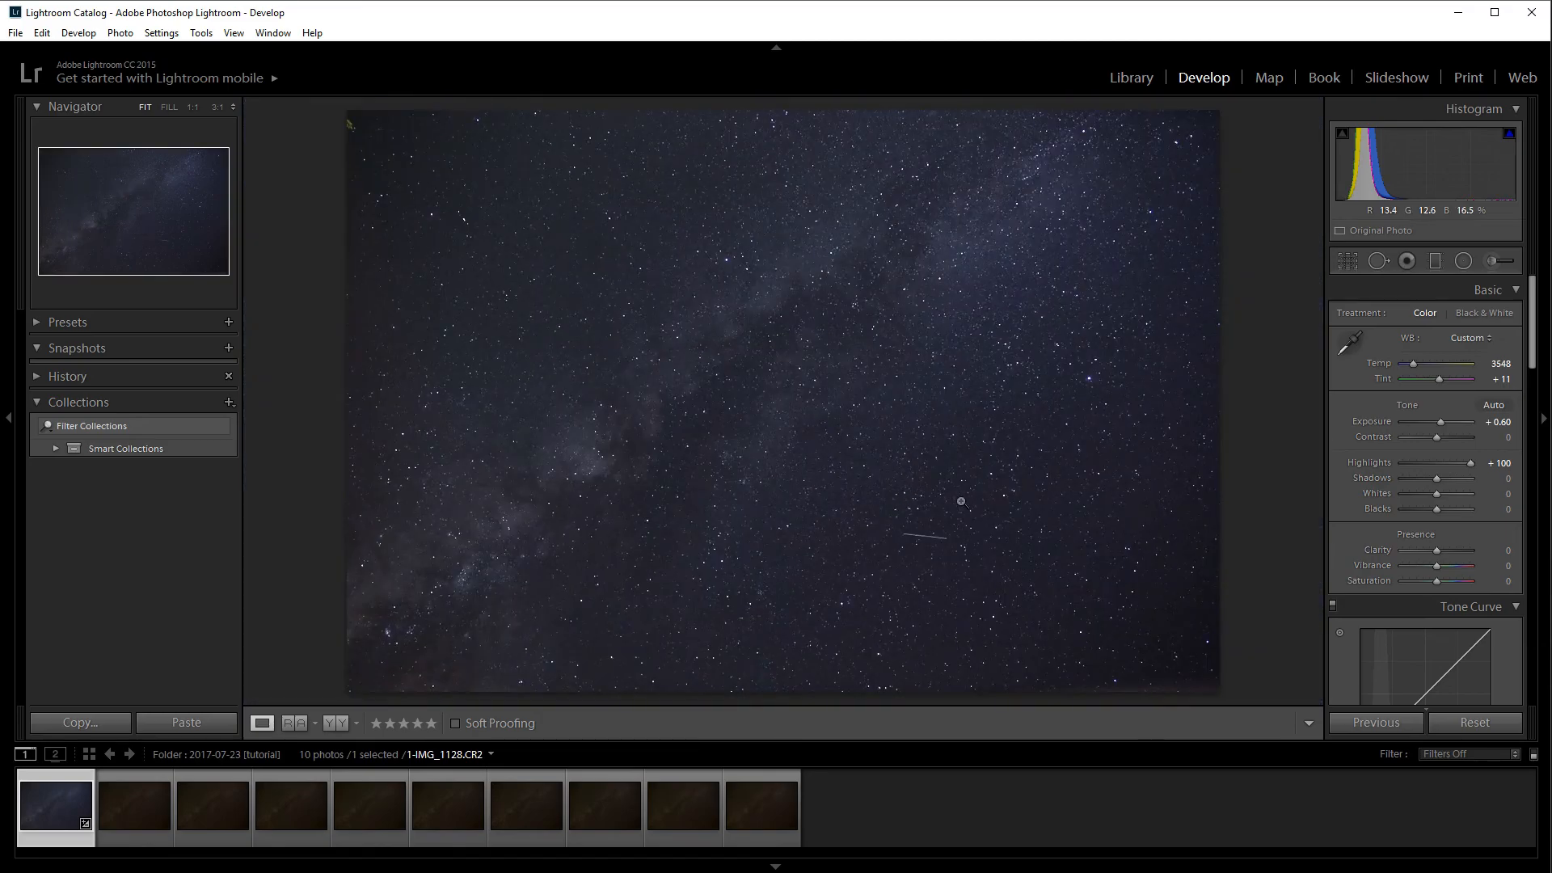
pyautogui.moveTo(1468, 462); pyautogui.dragTo(1500, 466)
# Step: Try darker and brighter Shadows settings on the photo and reset Shadows to its default
pyautogui.moveTo(1437, 479); pyautogui.dragTo(1357, 482)
pyautogui.moveTo(1403, 478); pyautogui.dragTo(1530, 489)
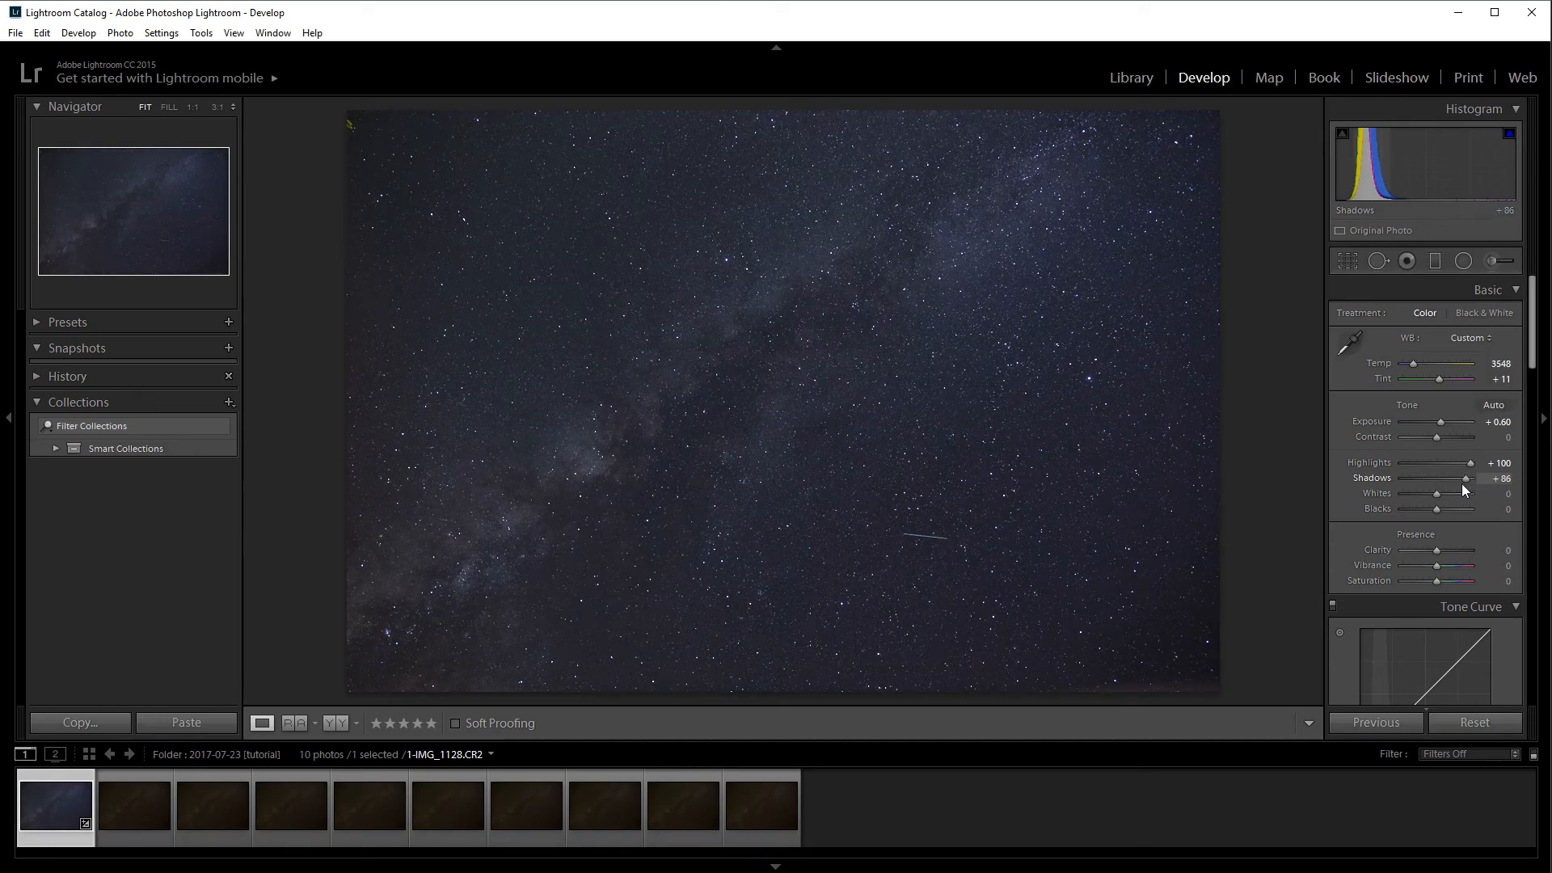
pyautogui.doubleClick(1378, 477)
# Step: Set Whites to +38, checking the star brightness at 1:1 magnification
pyautogui.moveTo(1441, 493); pyautogui.dragTo(1450, 493)
pyautogui.click(813, 267)
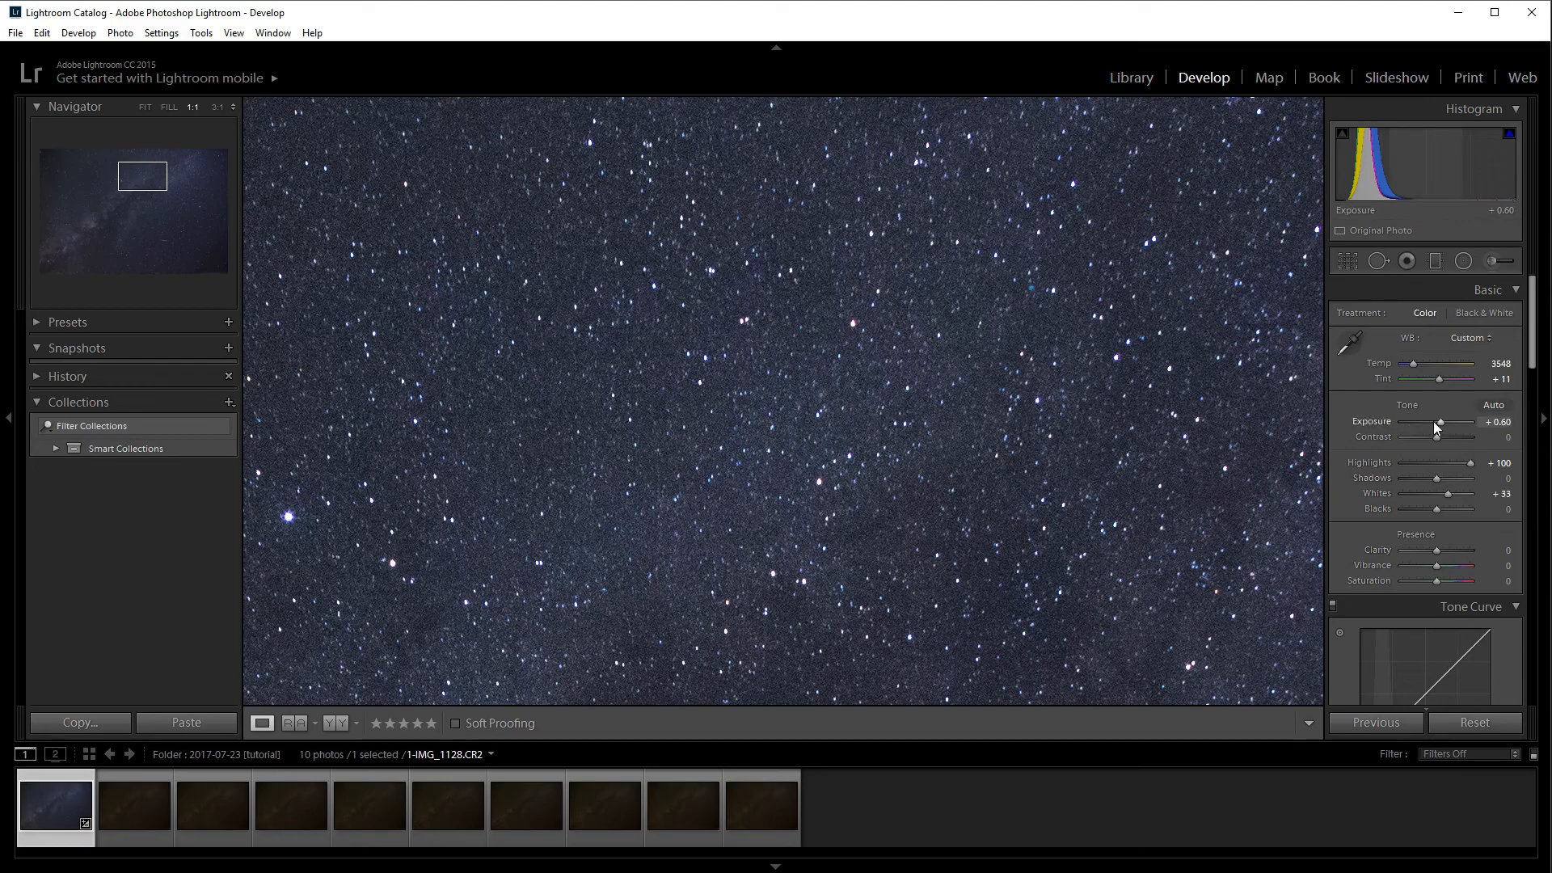
pyautogui.moveTo(1449, 493); pyautogui.dragTo(1453, 493)
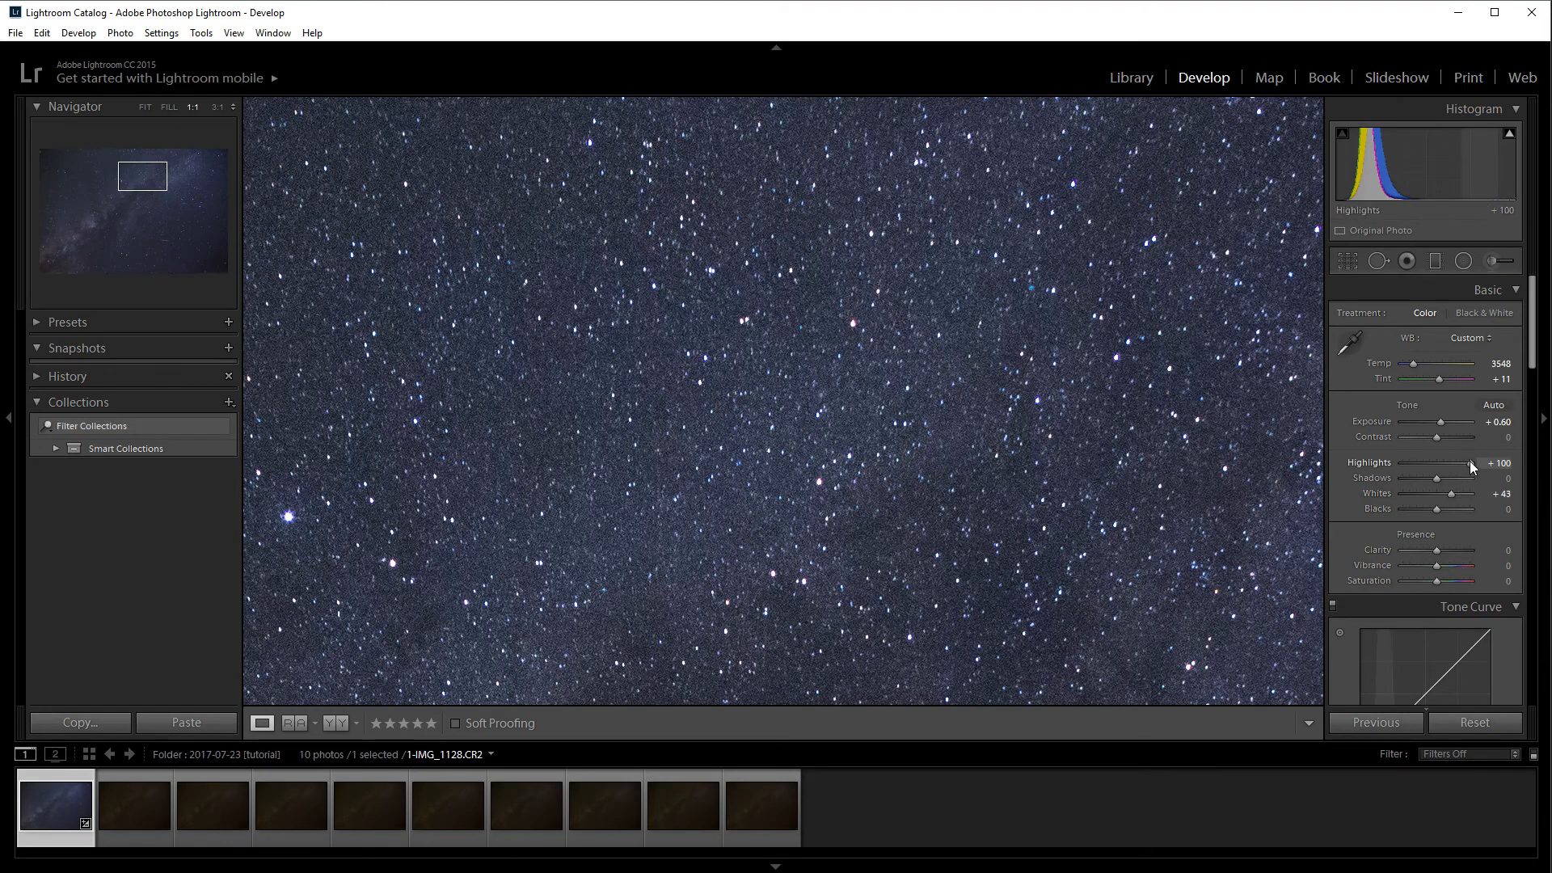
pyautogui.moveTo(1440, 421); pyautogui.dragTo(1438, 419)
pyautogui.click(937, 495)
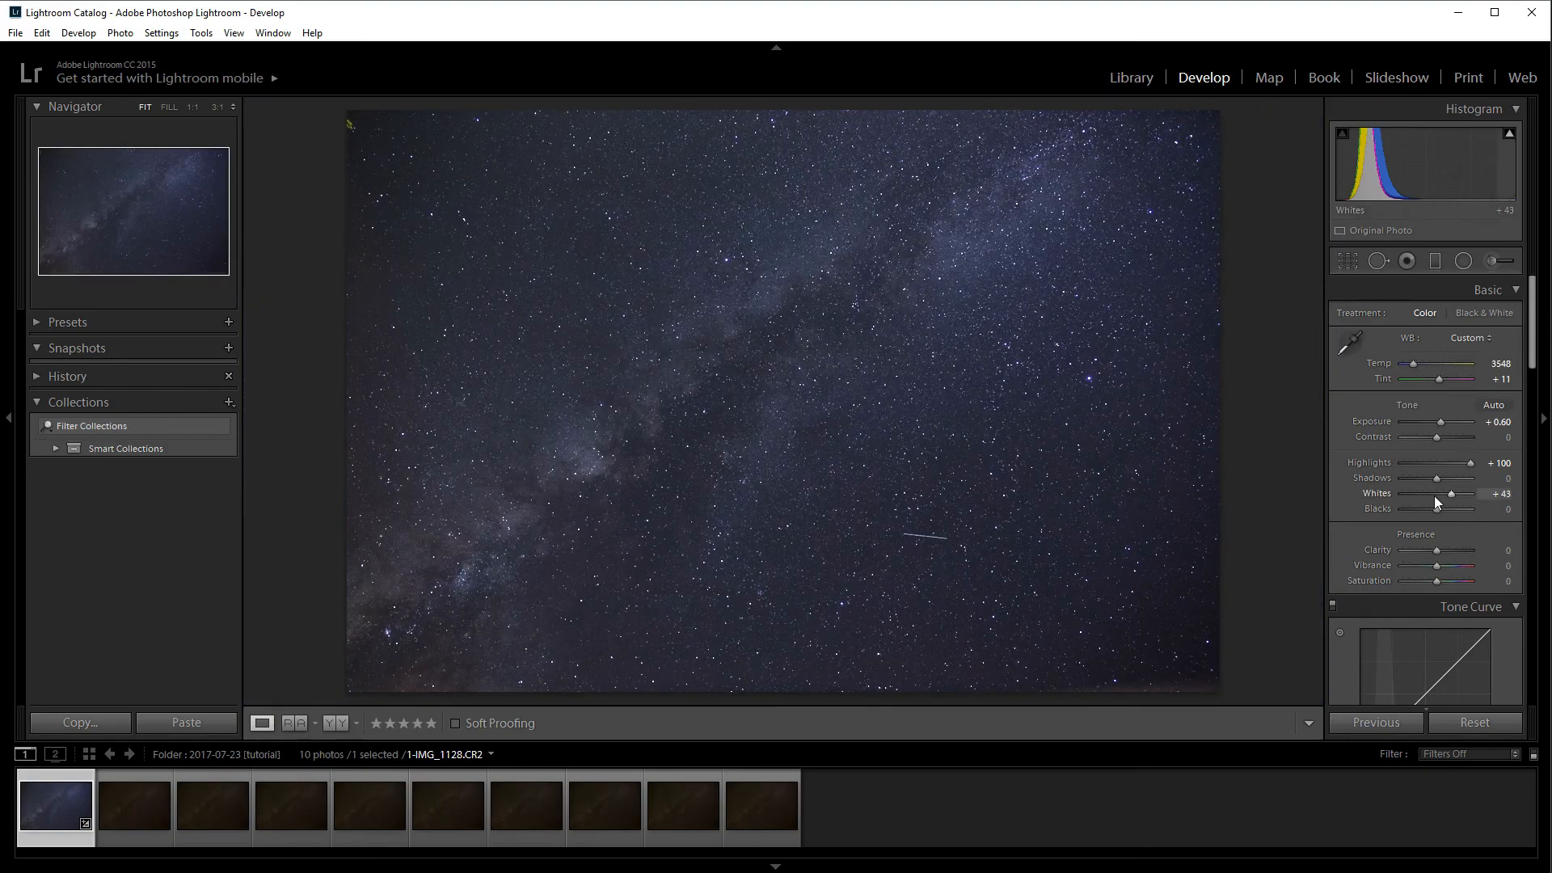
pyautogui.moveTo(1452, 497); pyautogui.dragTo(1451, 496)
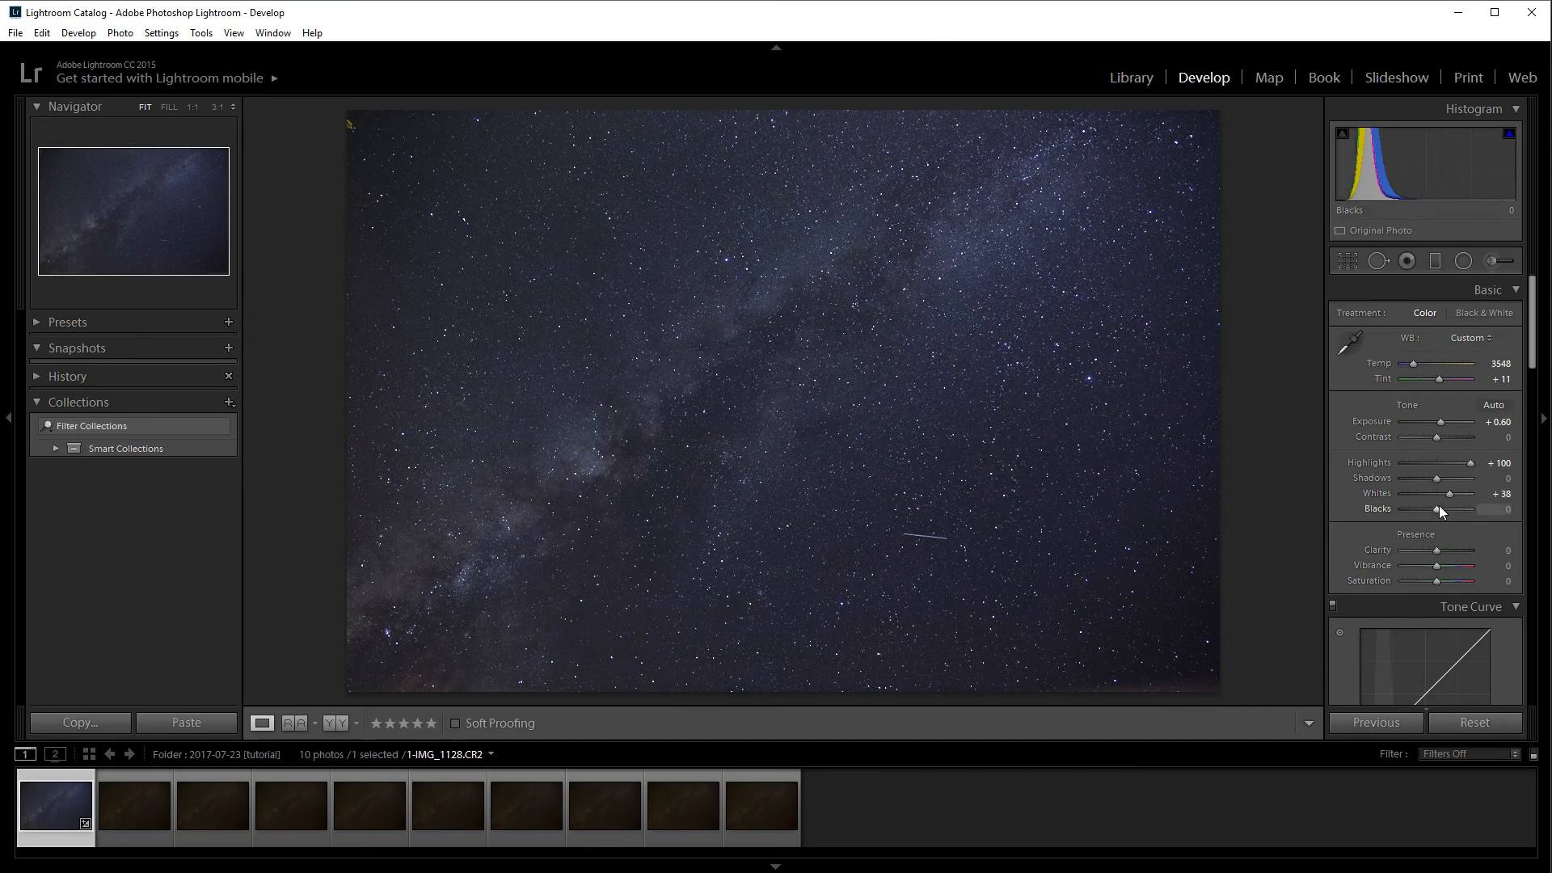
# Step: Lower Blacks to −14 and compare the edited photo with the unedited one beside it
pyautogui.moveTo(1437, 514); pyautogui.dragTo(1432, 510)
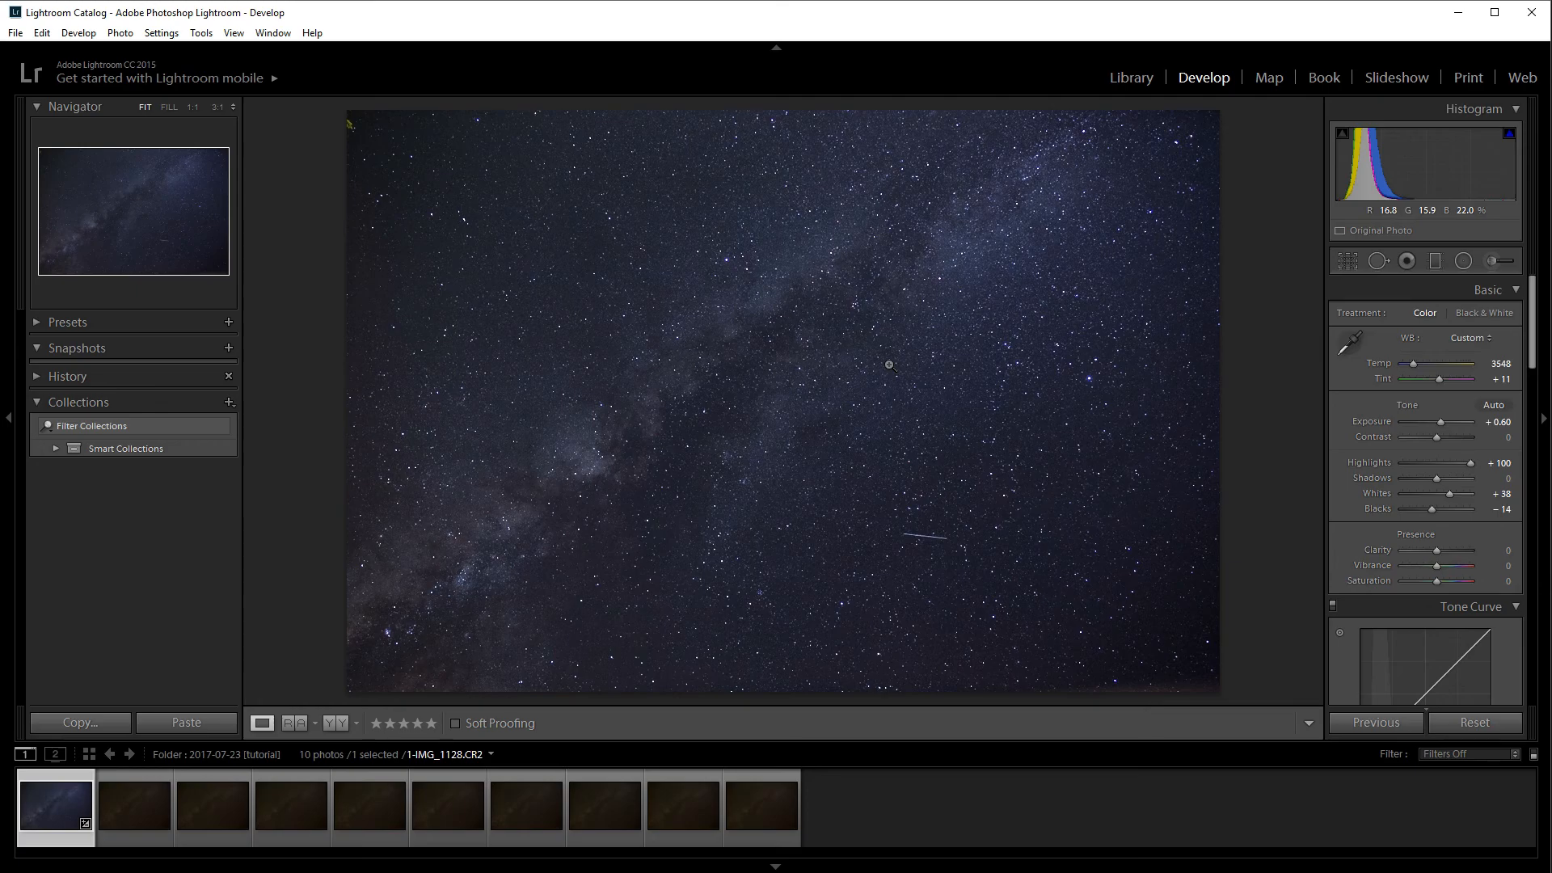
pyautogui.press('Right')
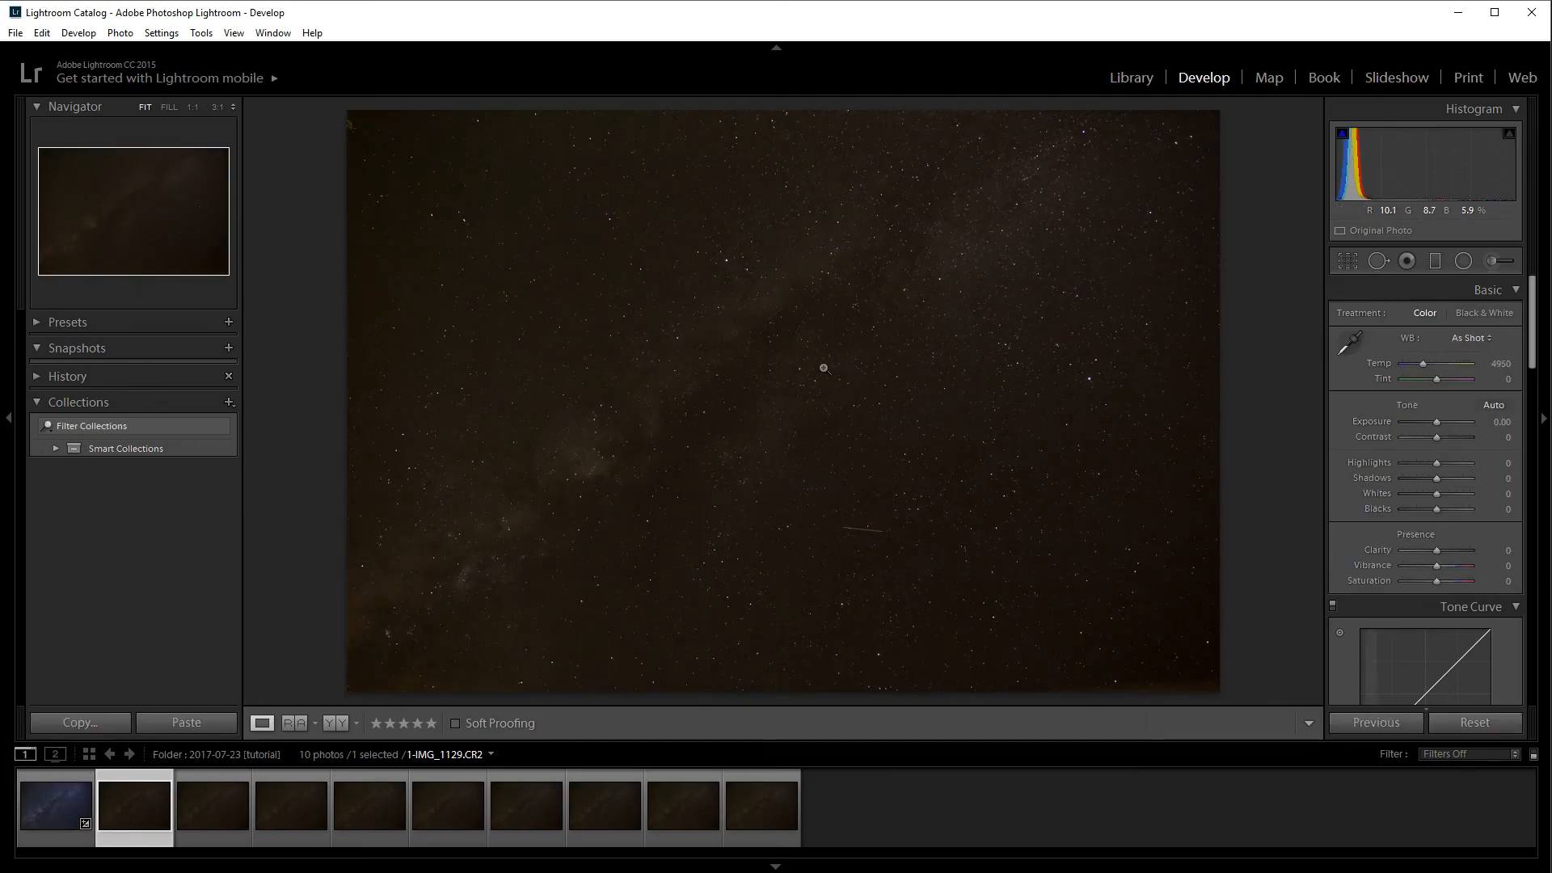
pyautogui.press('Left')
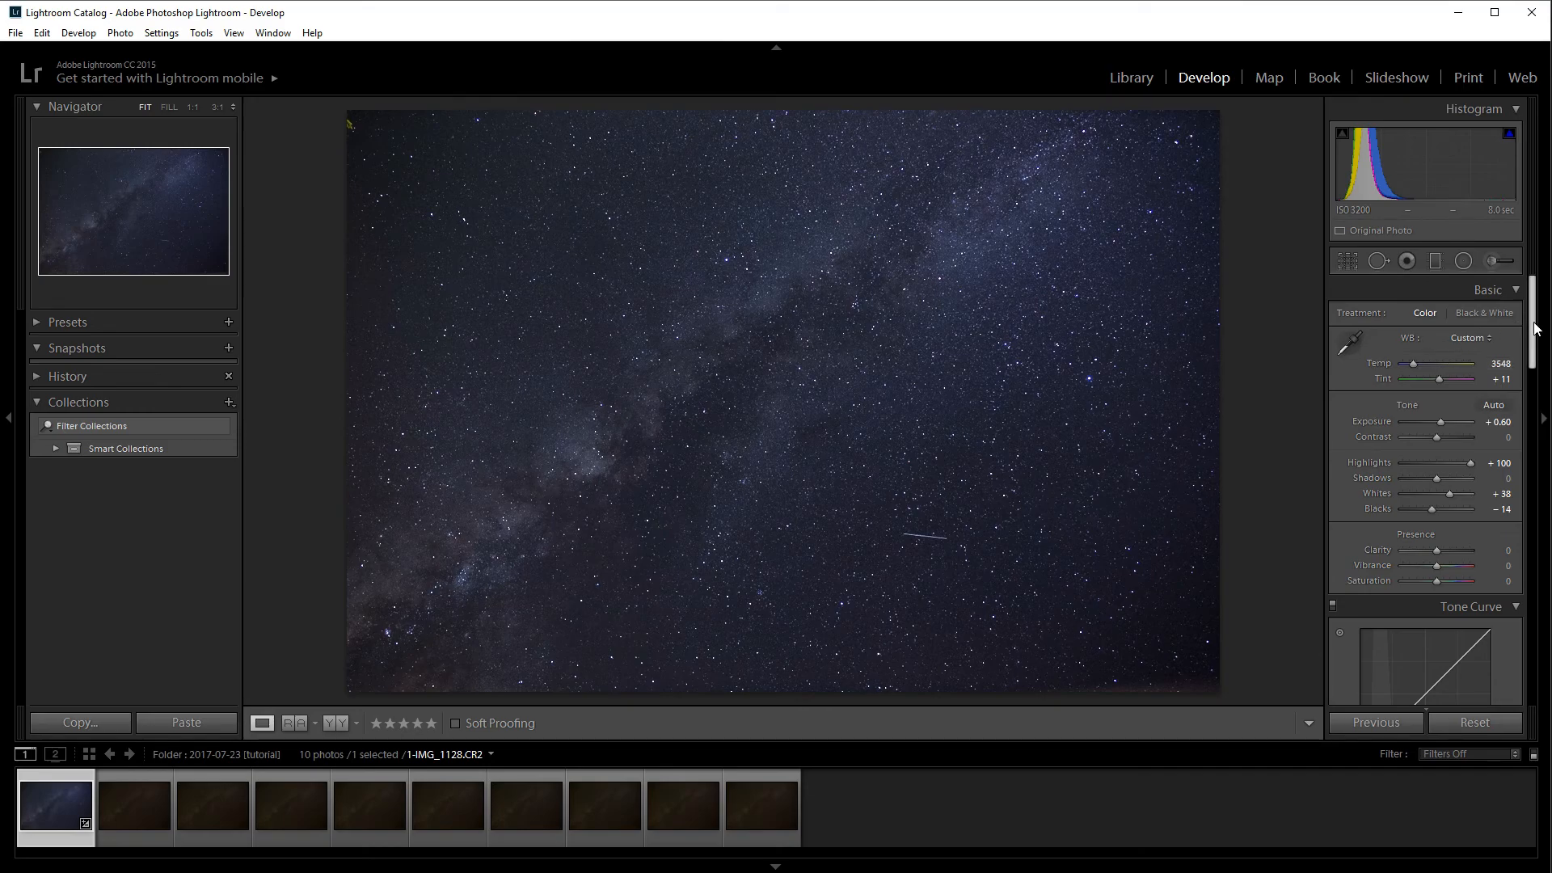
# Step: Turn off sharpening on the first photo by setting its Amount to 0
pyautogui.moveTo(1534, 328); pyautogui.dragTo(1546, 491)
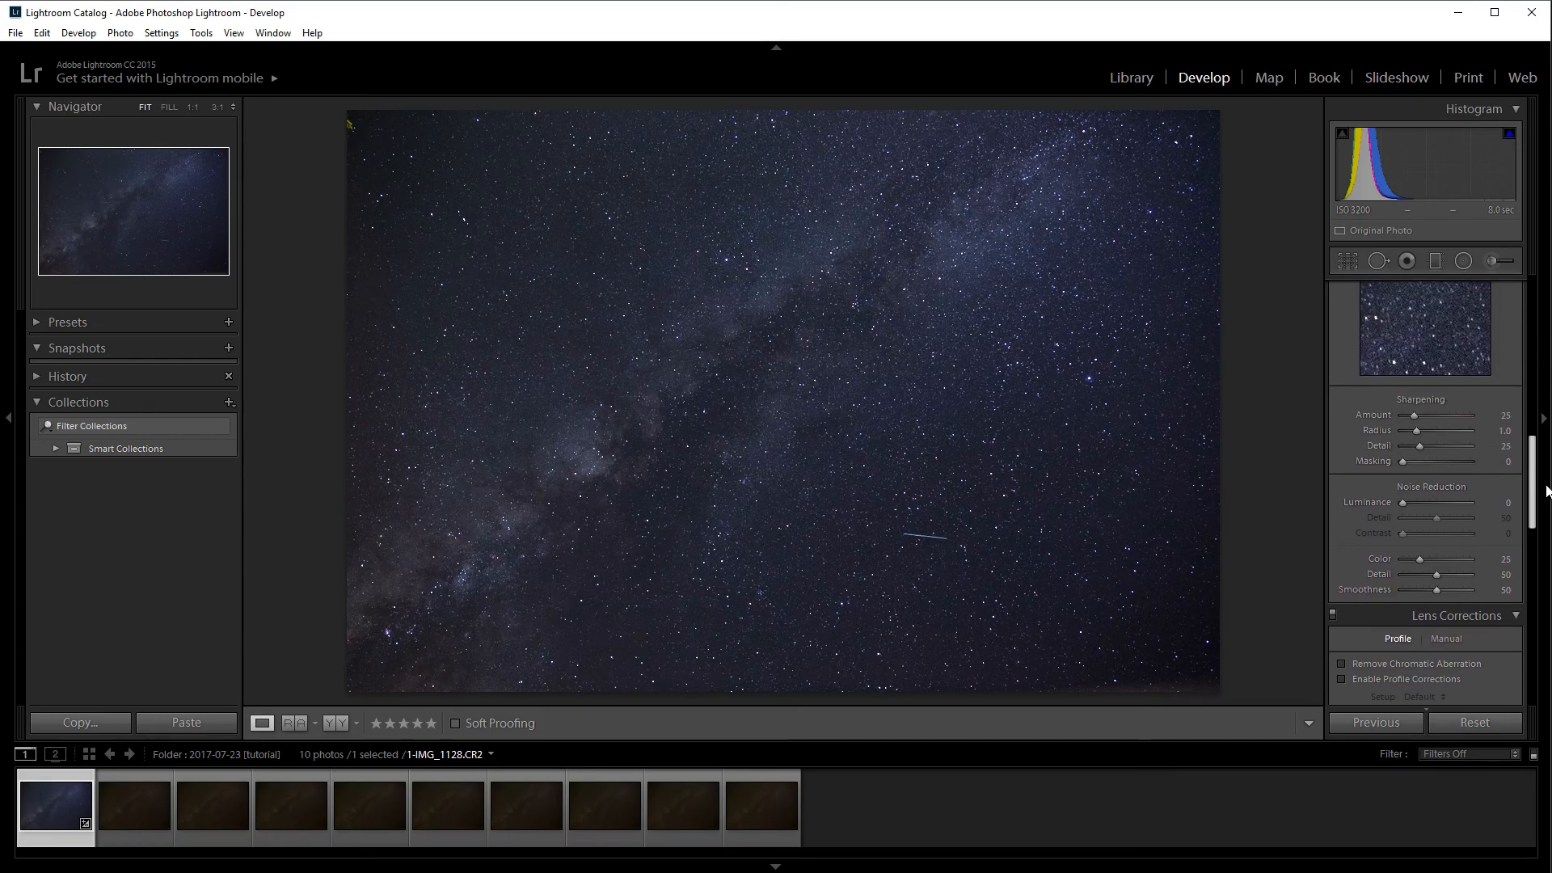
pyautogui.click(1002, 404)
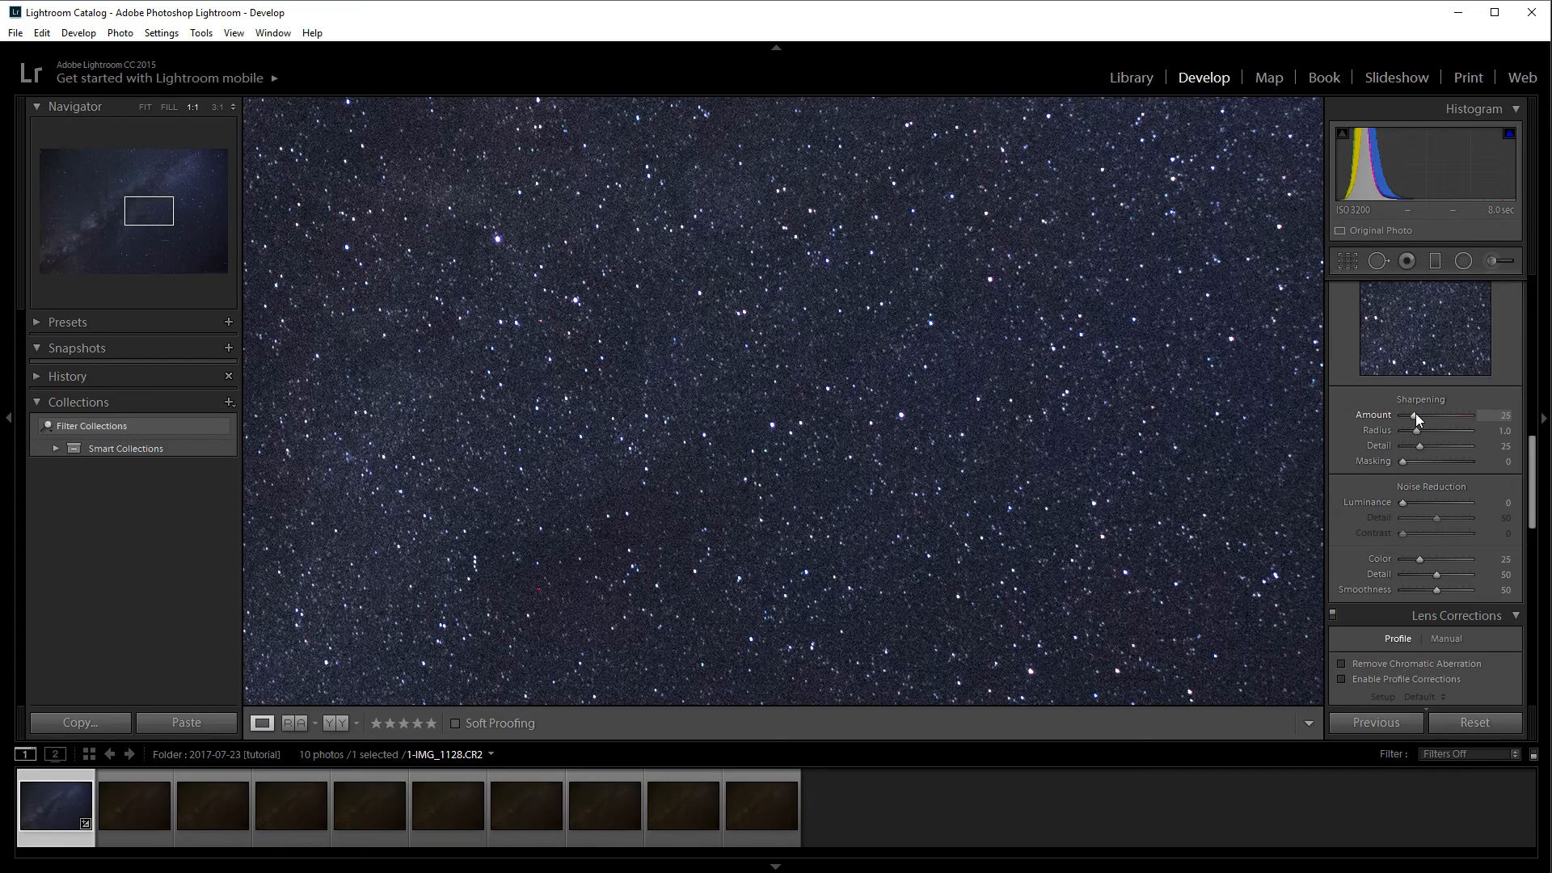
pyautogui.moveTo(1414, 414); pyautogui.dragTo(1371, 414)
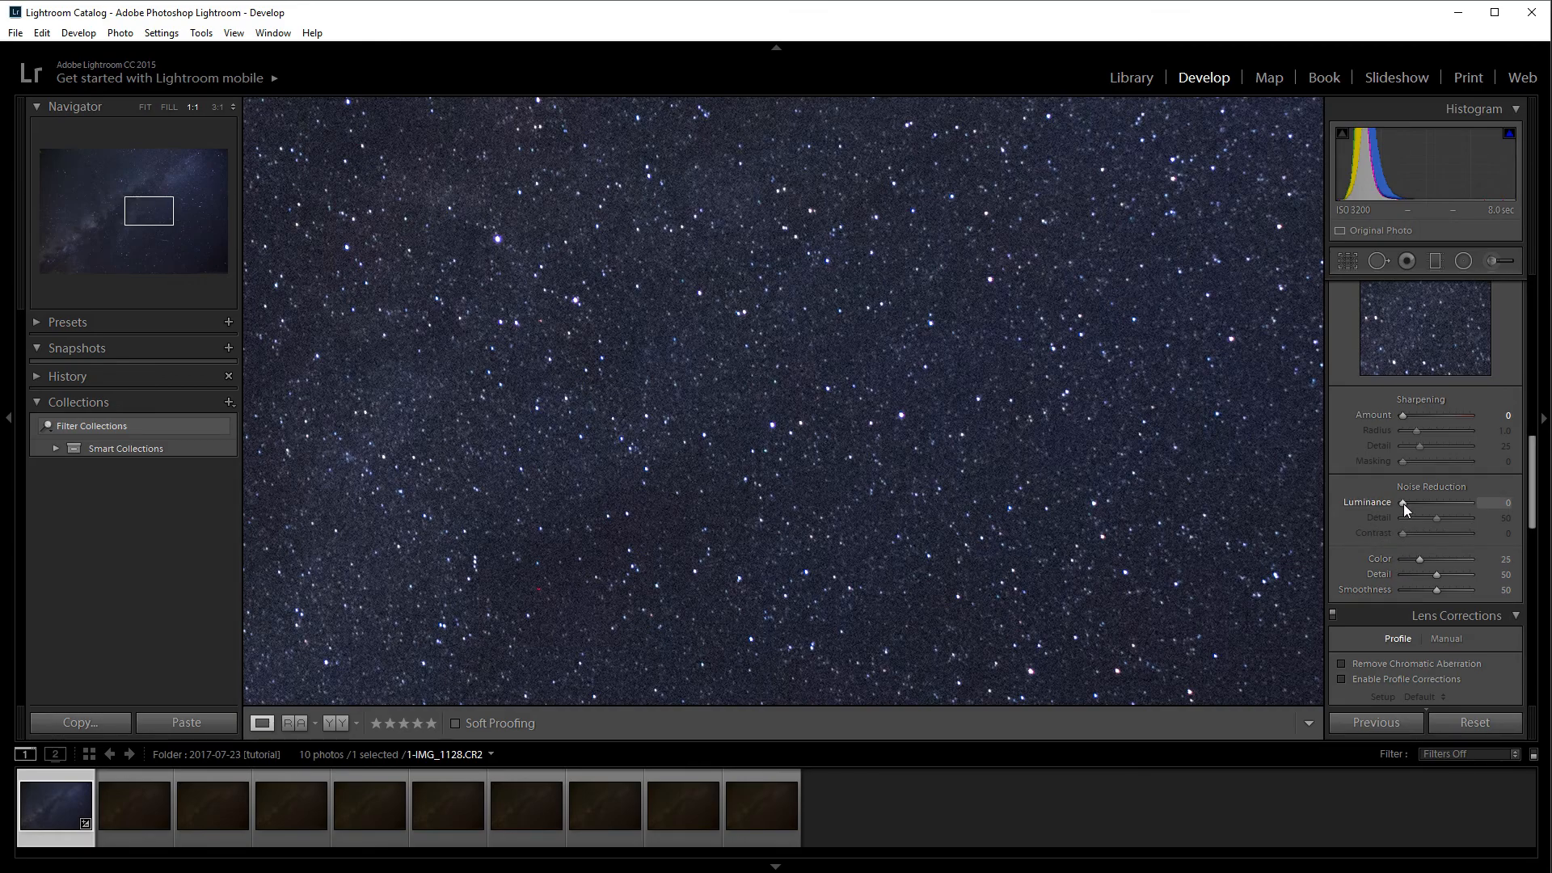
# Step: Set Luminance noise reduction to 10, comparing stronger settings on the stars at 1:1 magnification
pyautogui.moveTo(1403, 503); pyautogui.dragTo(1415, 503)
pyautogui.click(848, 444)
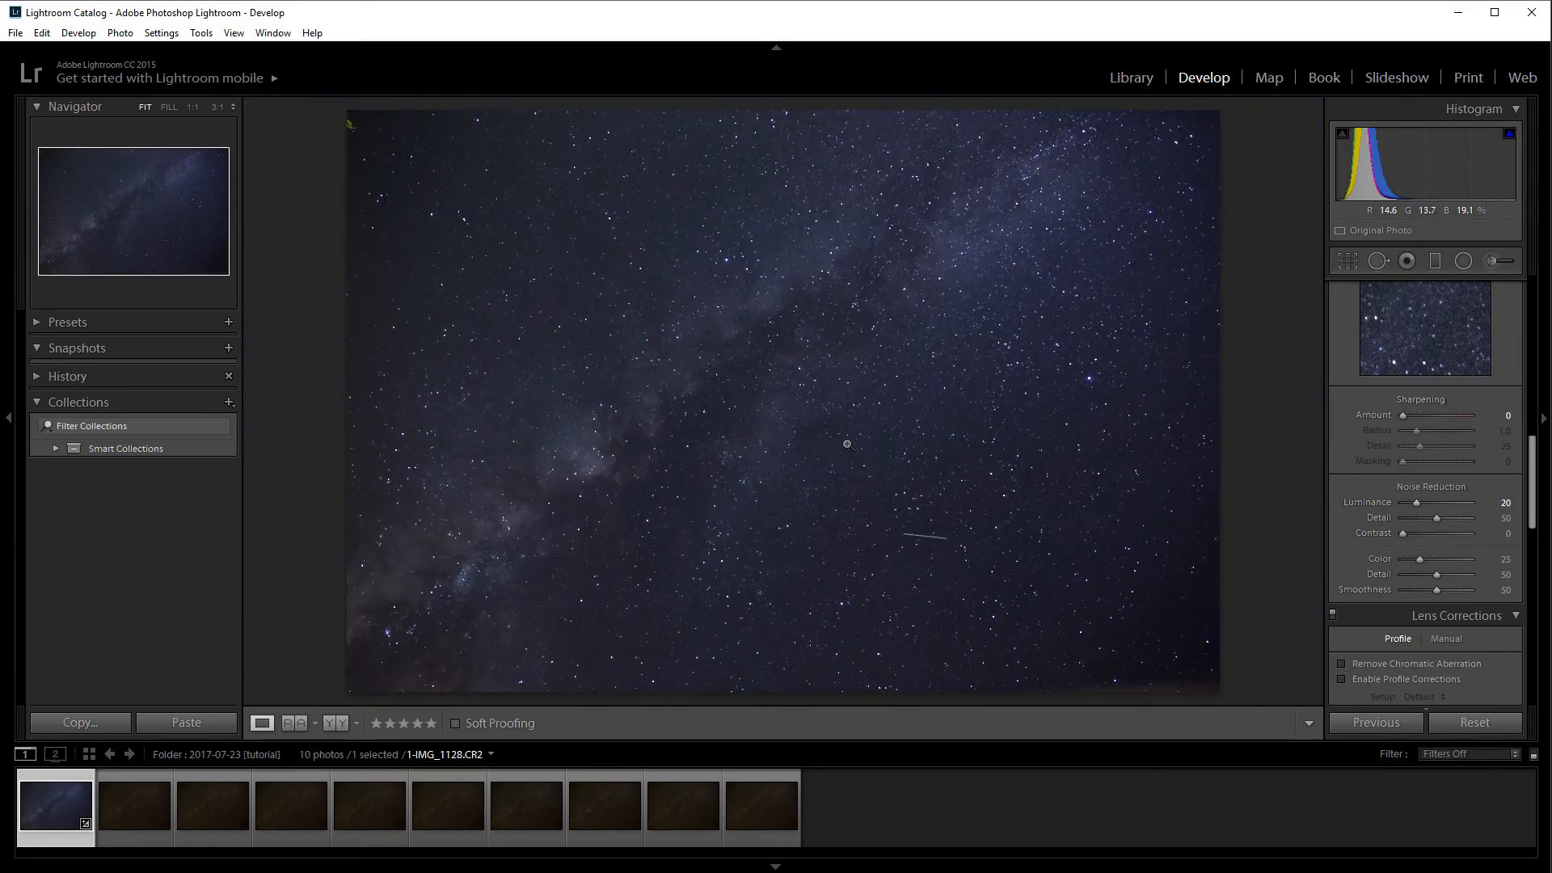
pyautogui.click(847, 444)
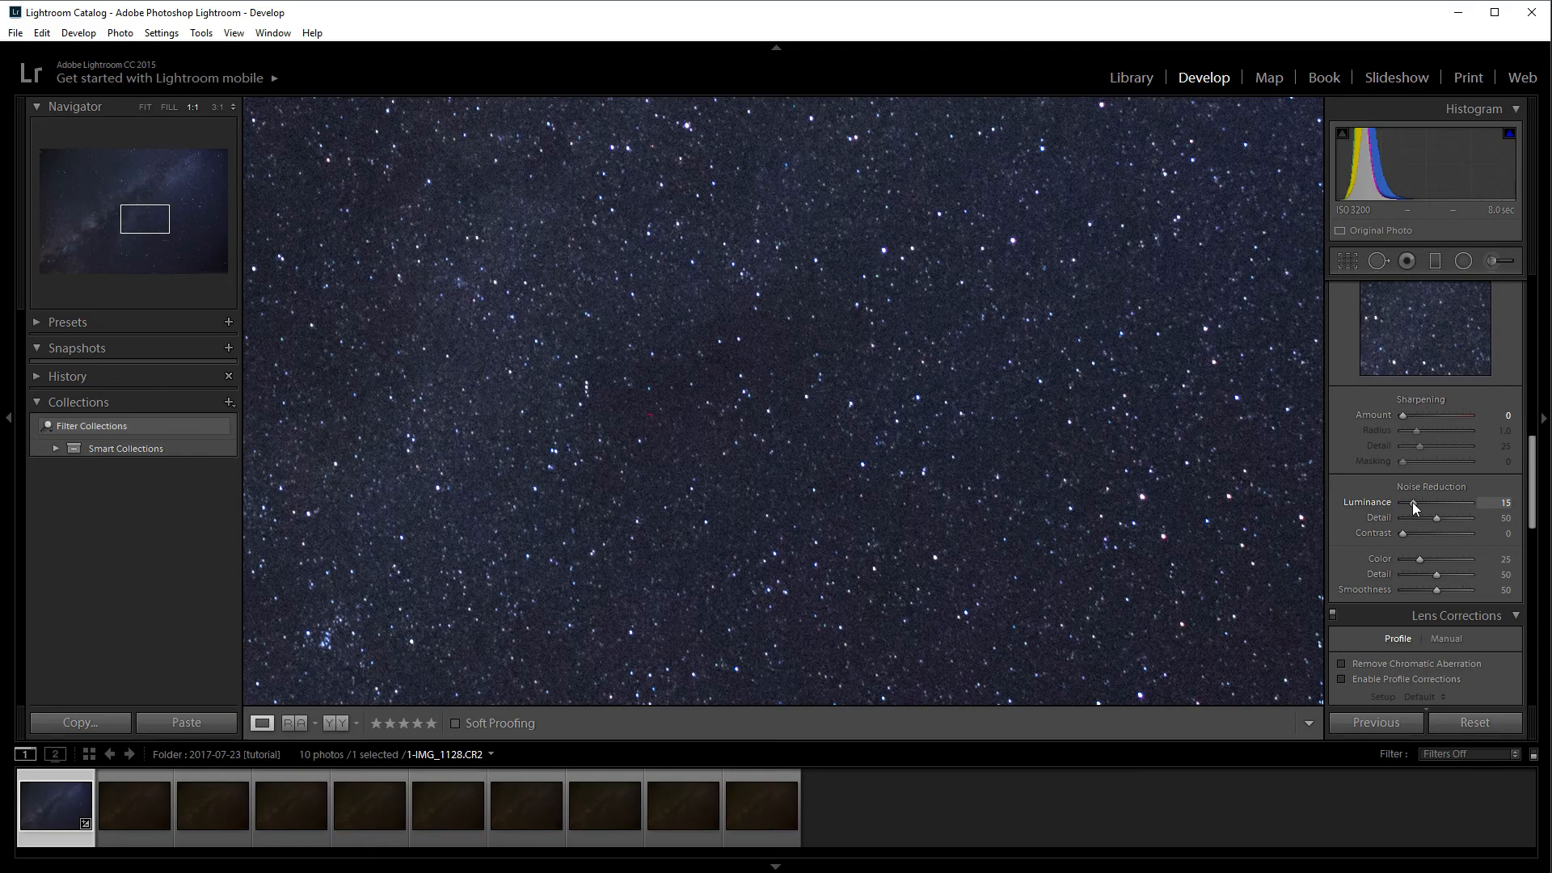
pyautogui.click(836, 438)
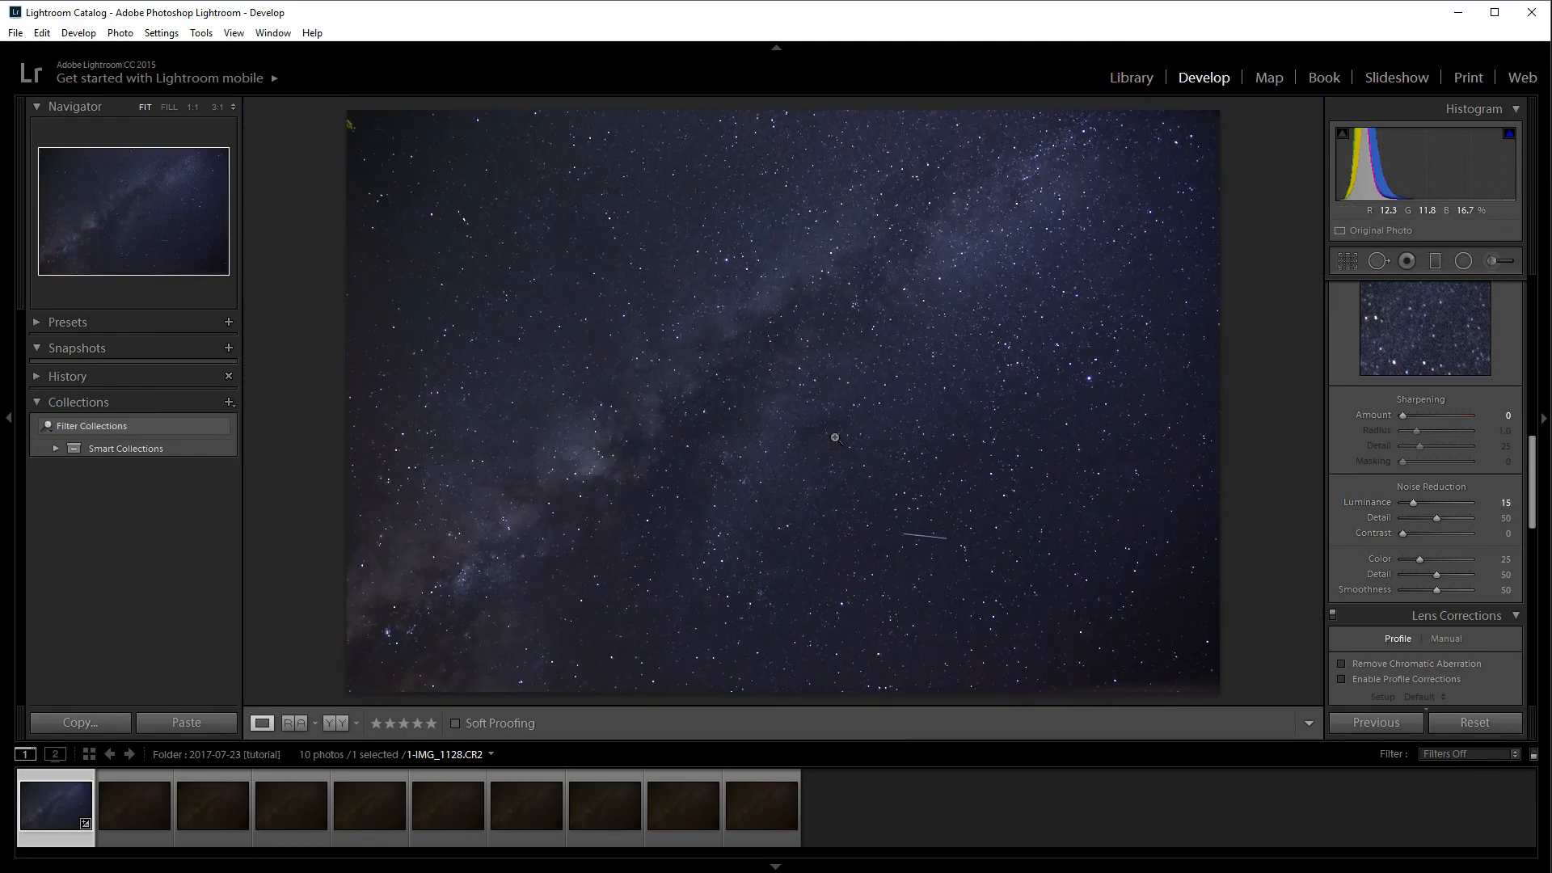
pyautogui.click(536, 459)
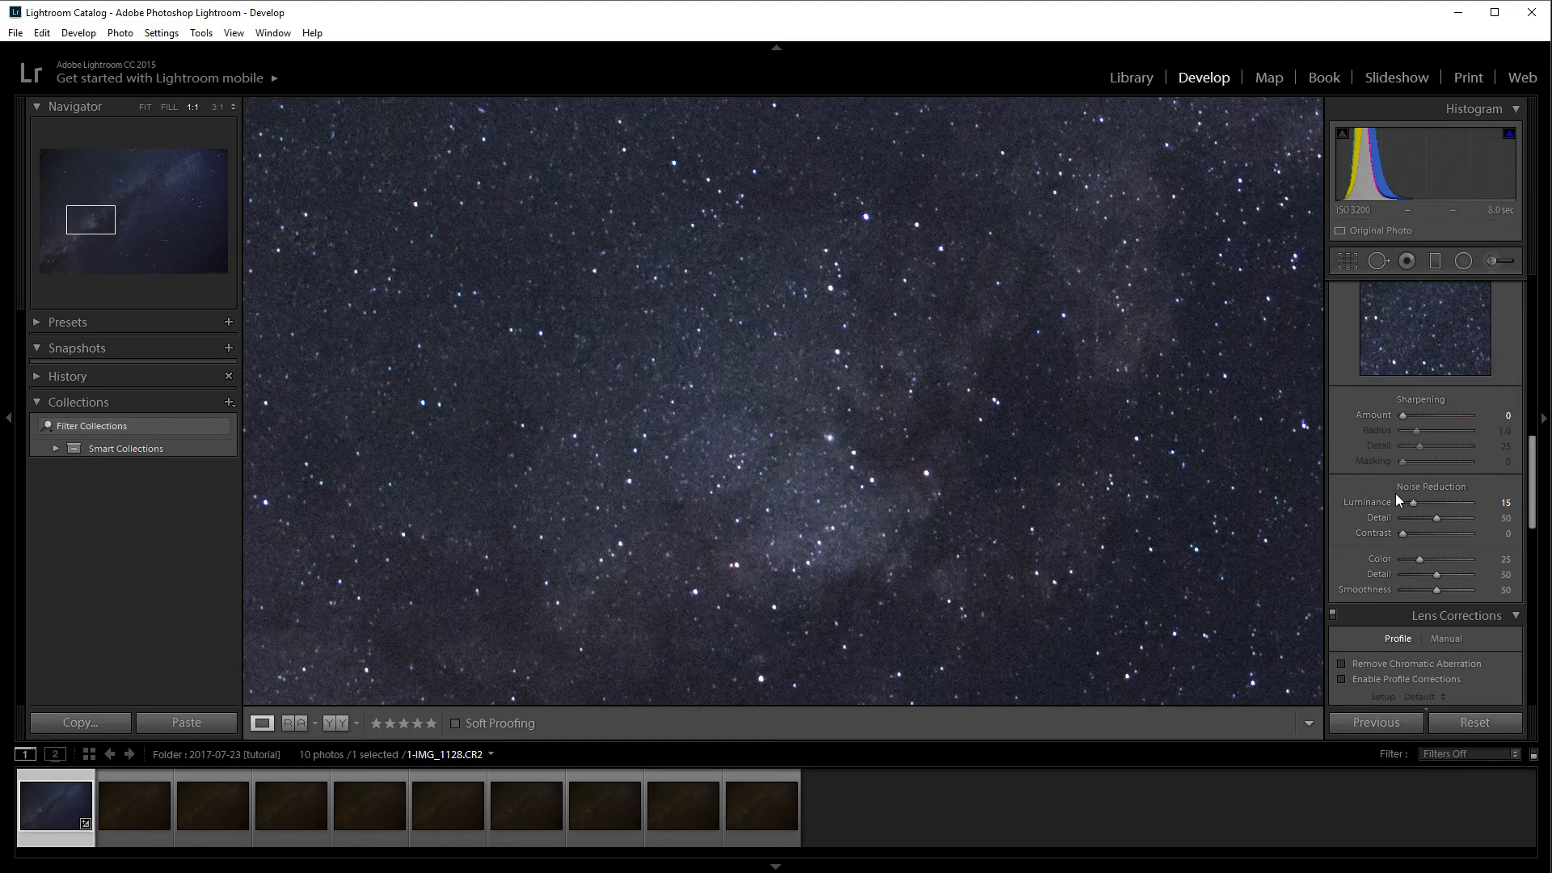
pyautogui.moveTo(1413, 502); pyautogui.dragTo(1406, 502)
pyautogui.moveTo(1408, 502); pyautogui.dragTo(1410, 503)
pyautogui.click(989, 529)
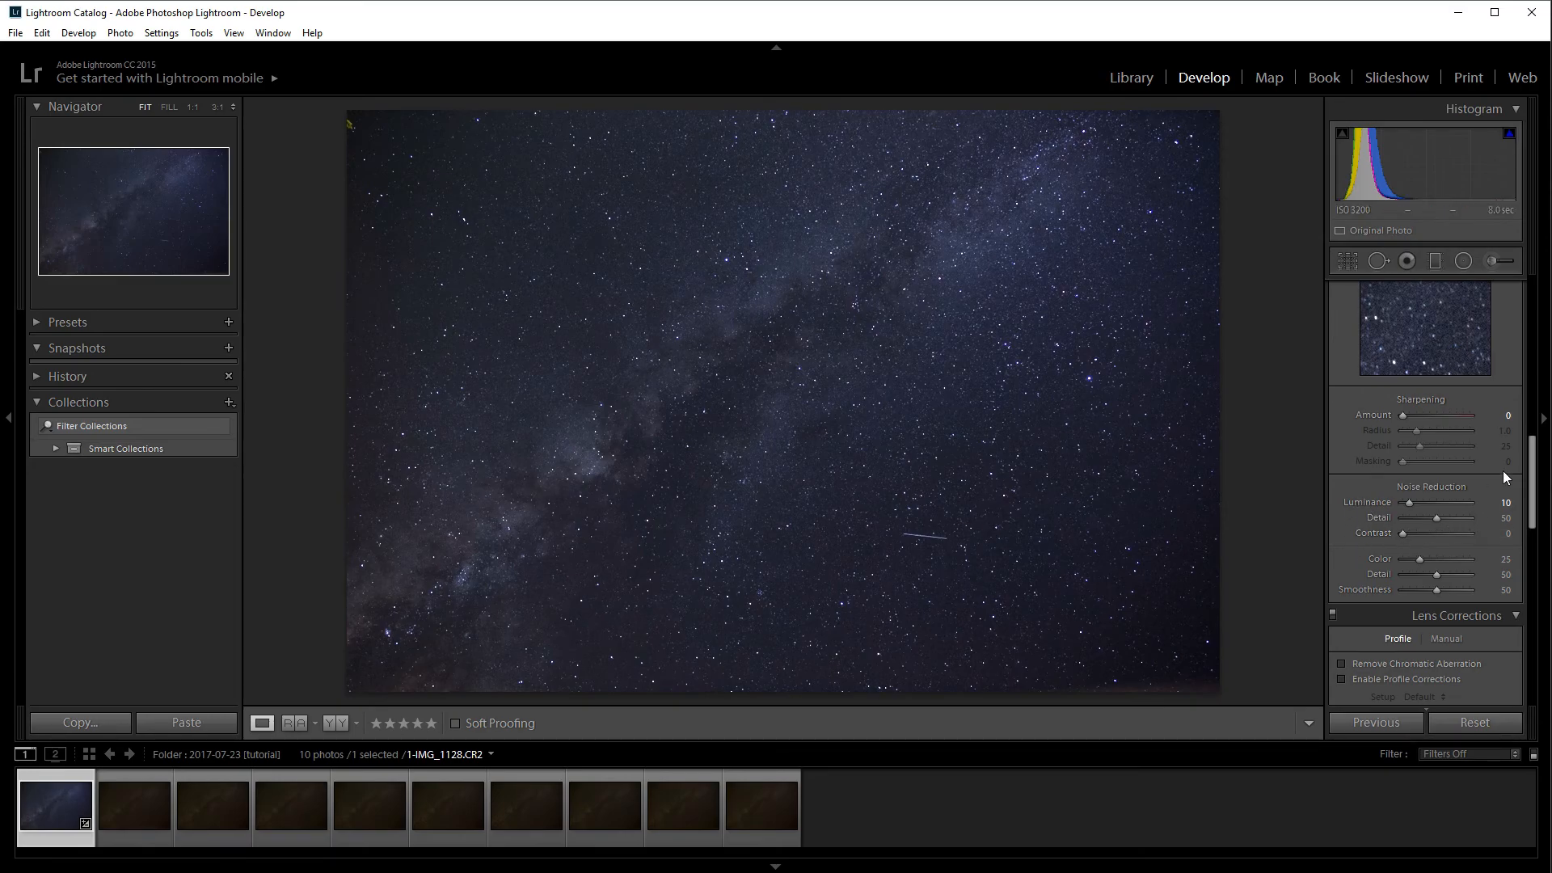
# Step: Enable Remove Chromatic Aberration for the first photo, comparing the star fringes with and without it at 3:1 magnification
pyautogui.scroll(-4, 1423, 469)
pyautogui.scroll(1, 1341, 462)
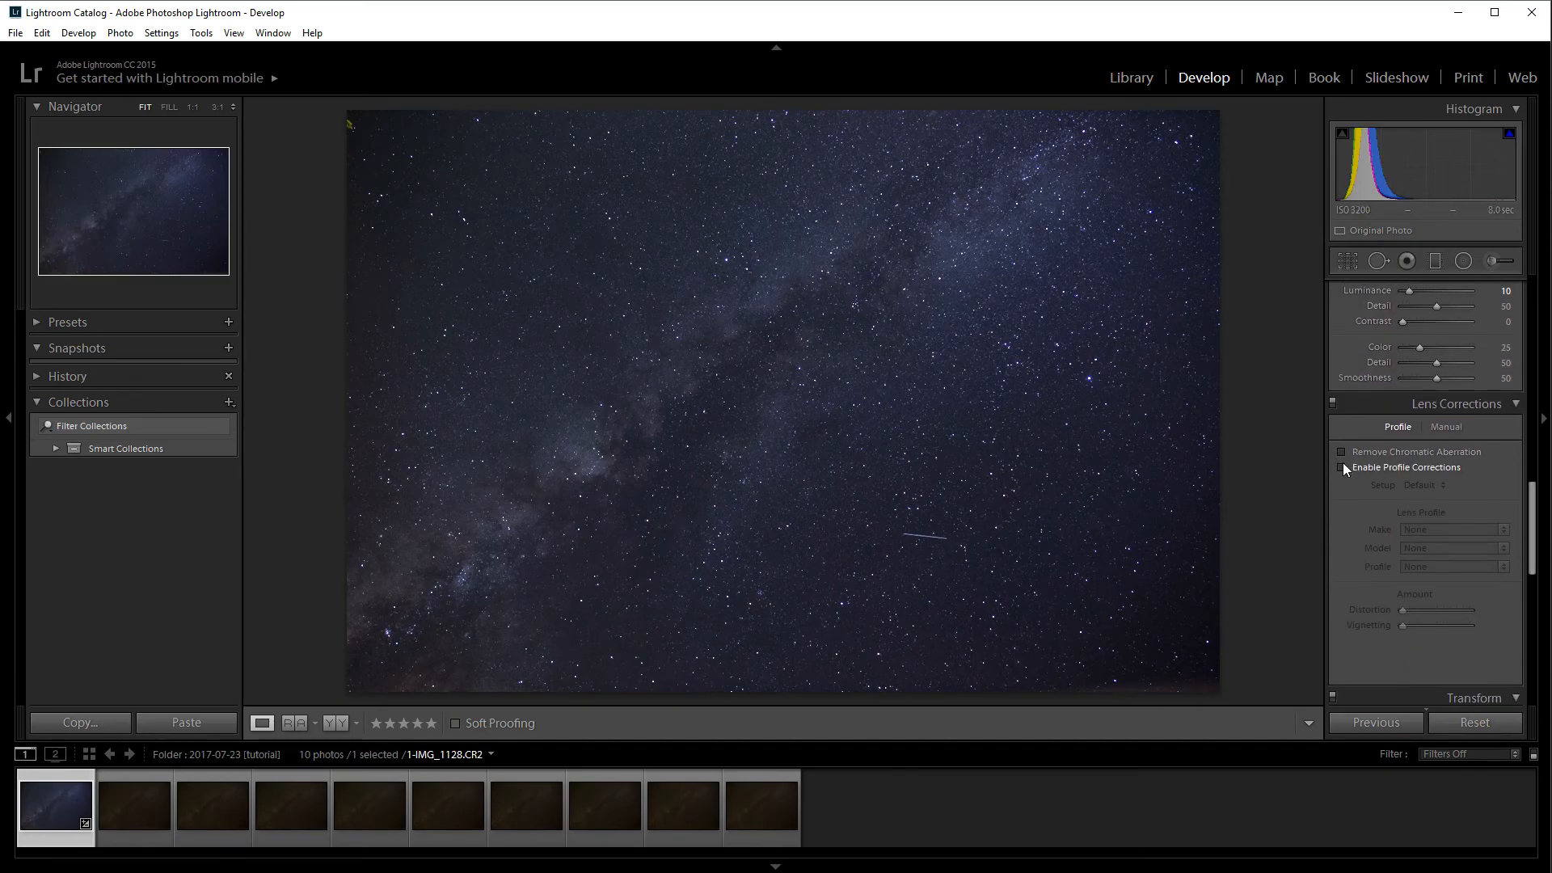
pyautogui.click(1099, 367)
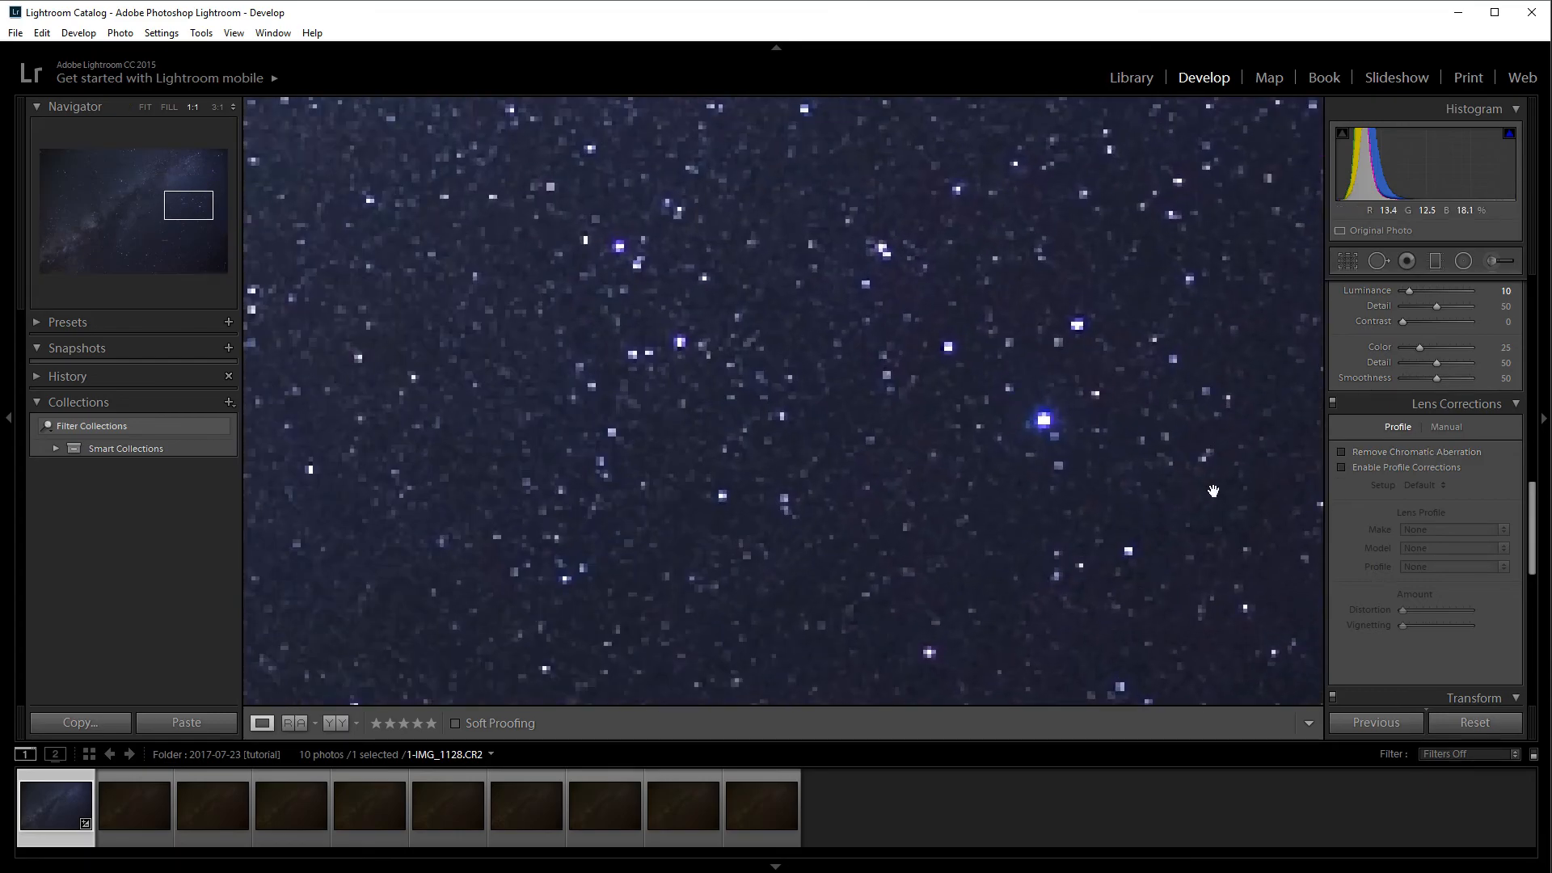
pyautogui.click(1343, 452)
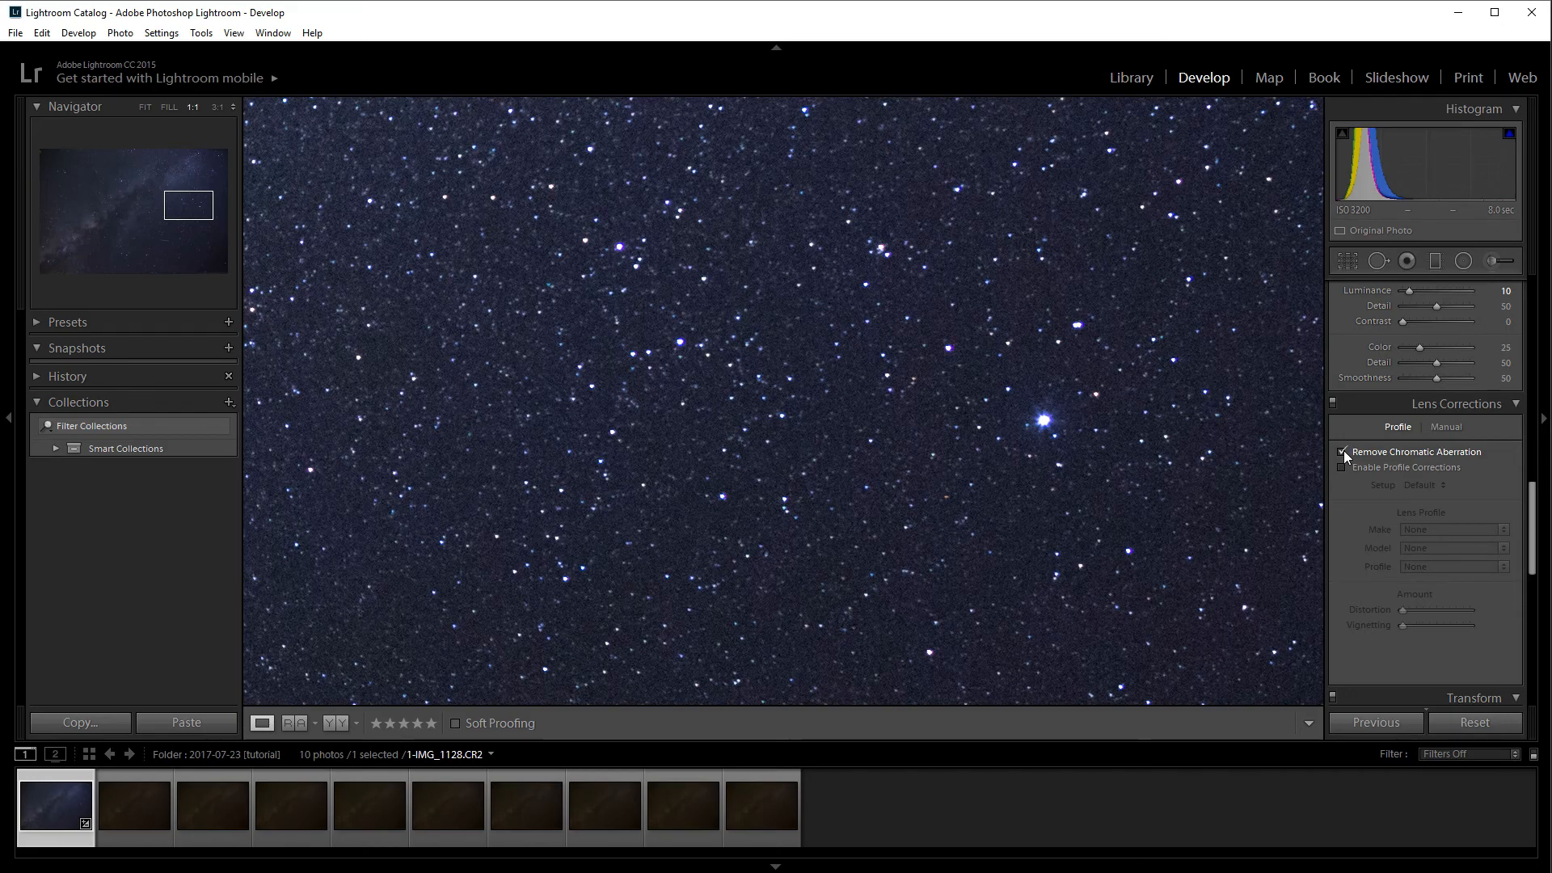
pyautogui.click(217, 107)
pyautogui.moveTo(470, 207); pyautogui.dragTo(524, 405)
pyautogui.click(1342, 452)
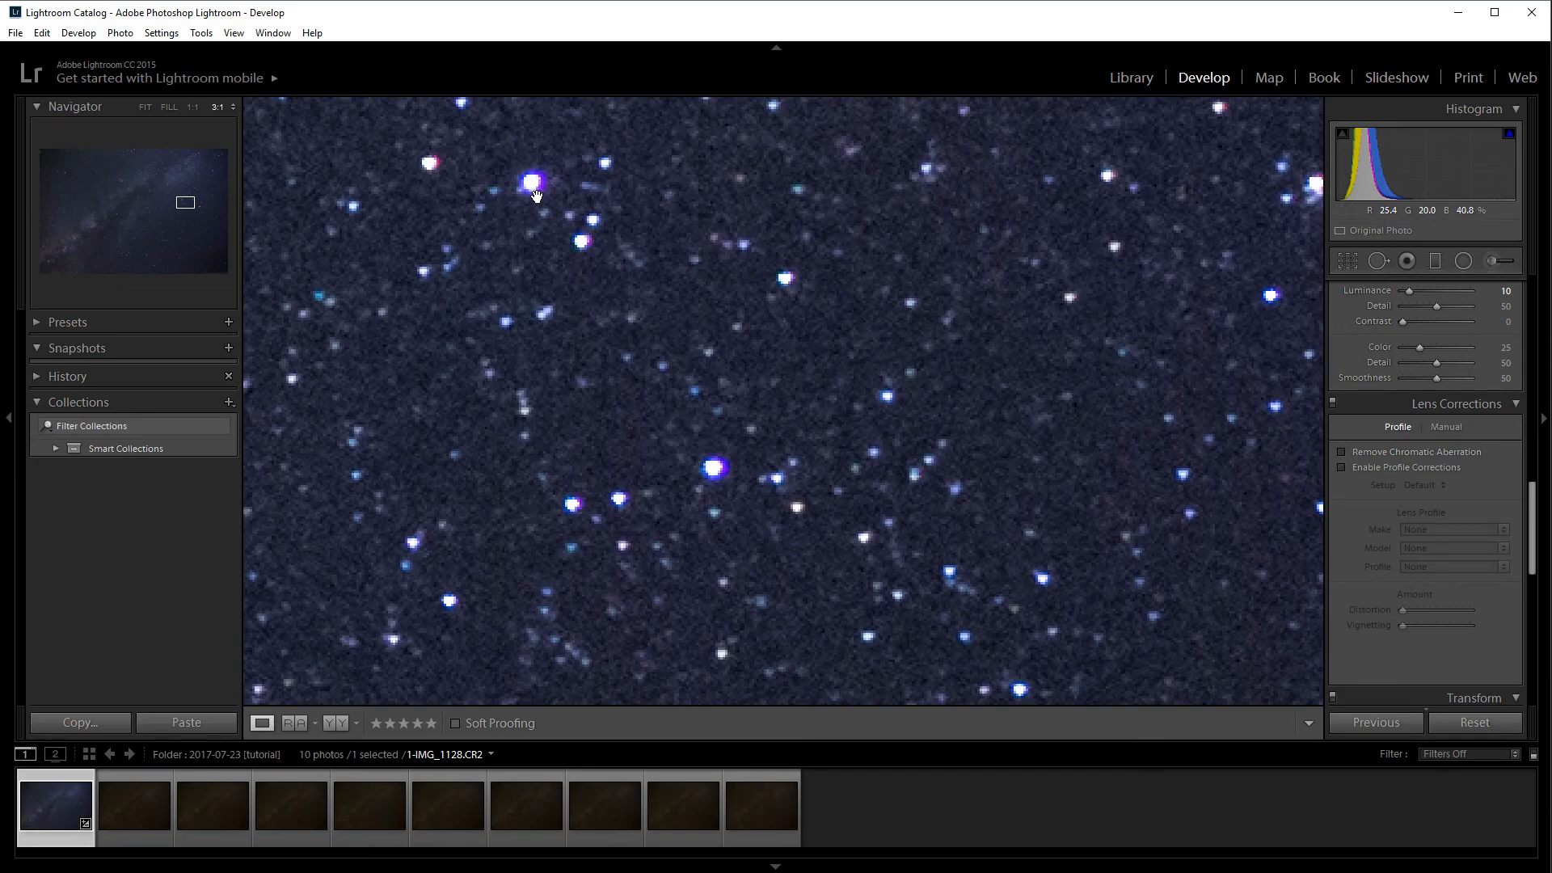
pyautogui.click(1341, 452)
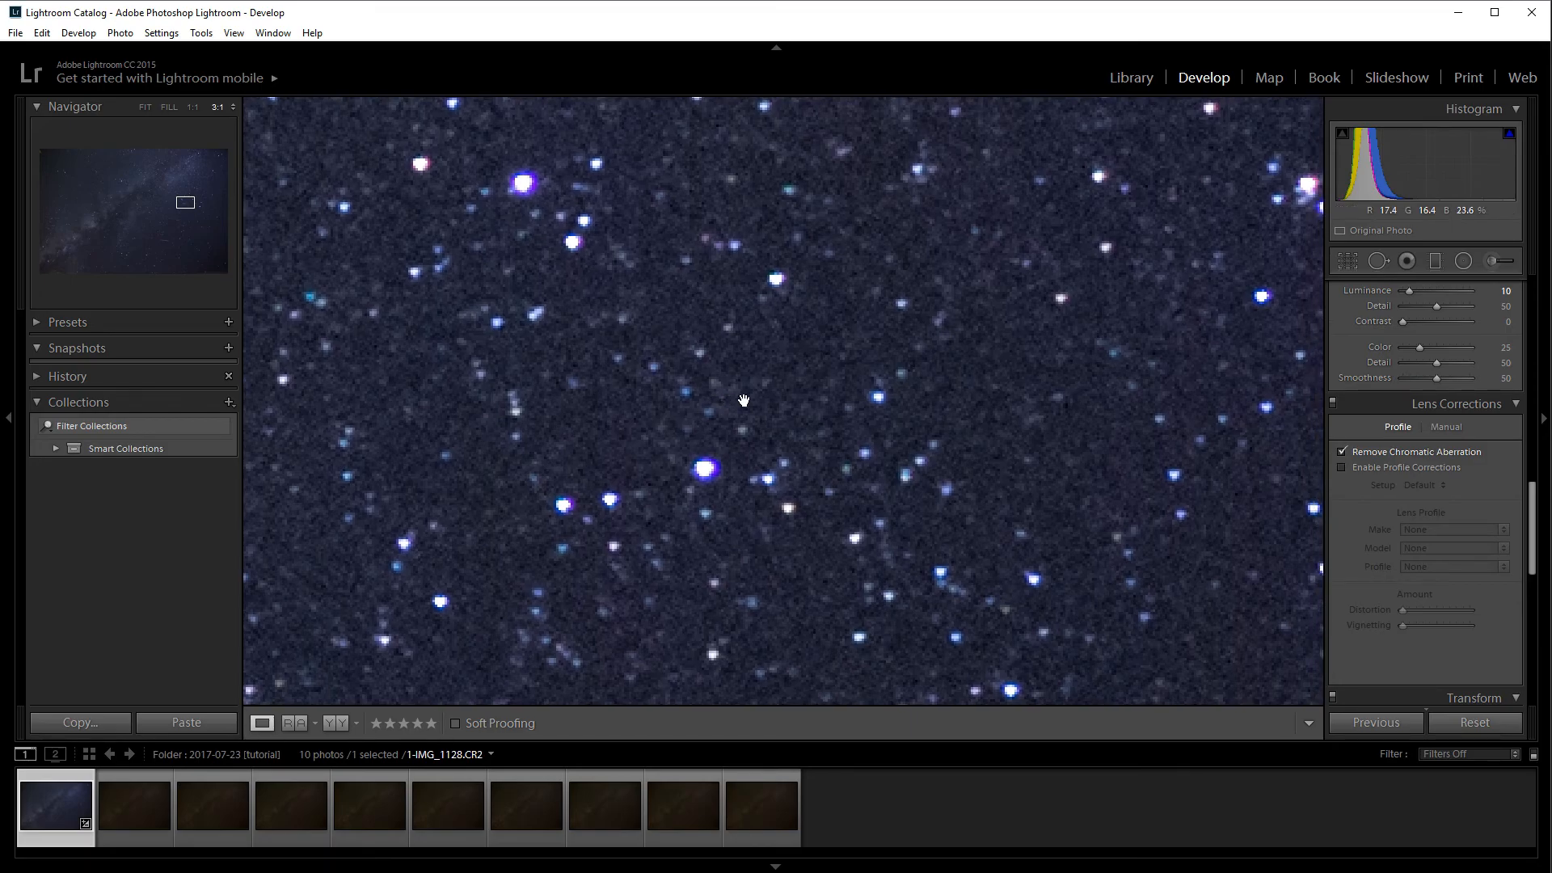
pyautogui.click(785, 476)
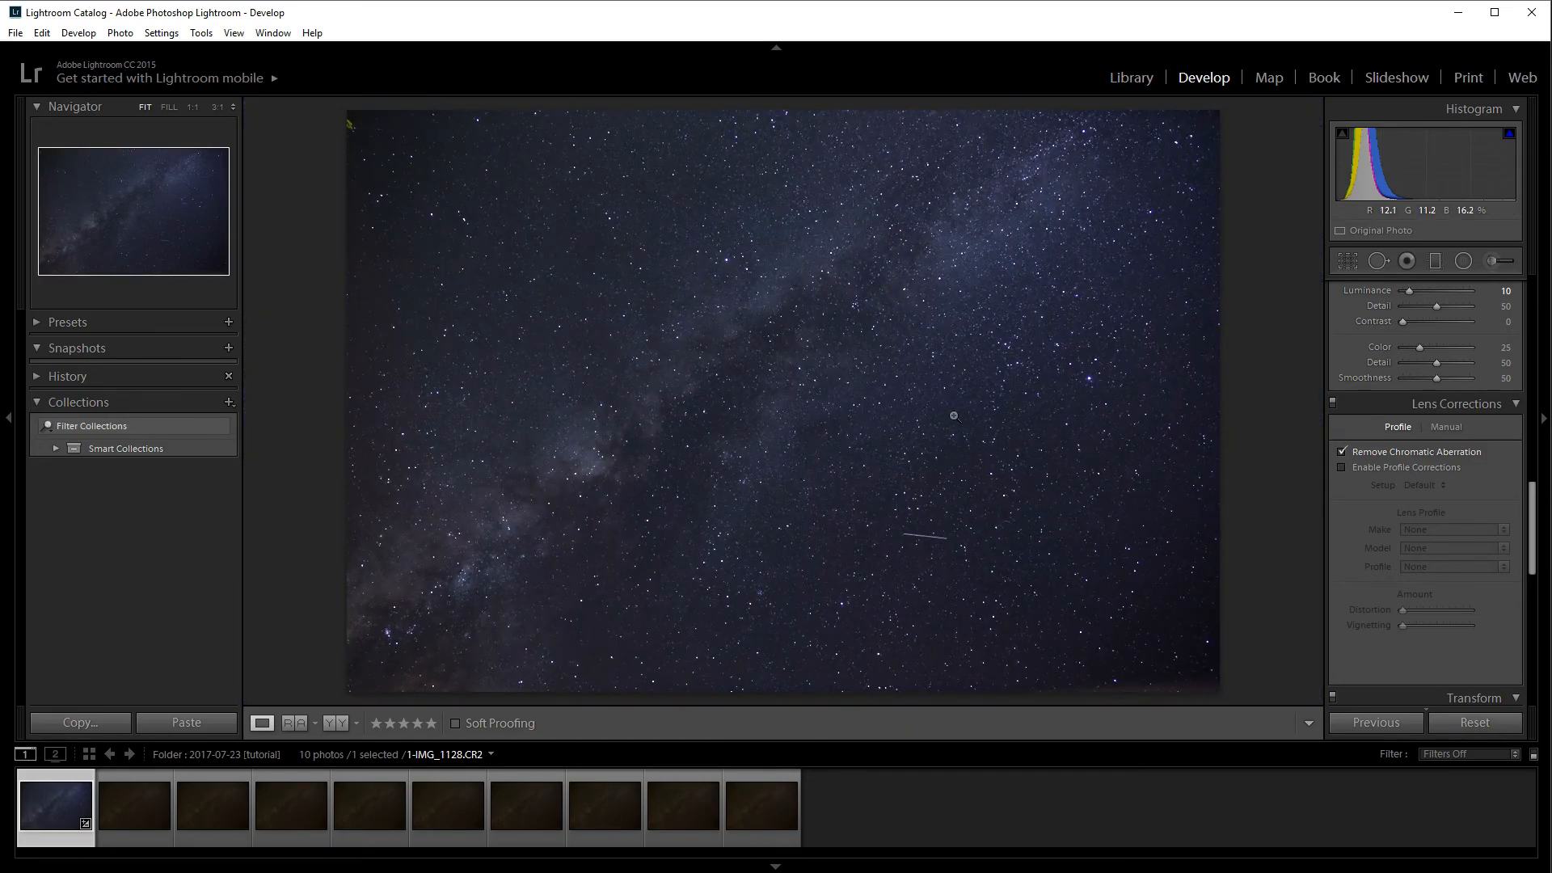
pyautogui.click(194, 106)
pyautogui.click(145, 107)
# Step: Enable profile corrections and assign the Rokinon 24mm f/1.4 ED AS IF UMC lens profile
pyautogui.click(1342, 468)
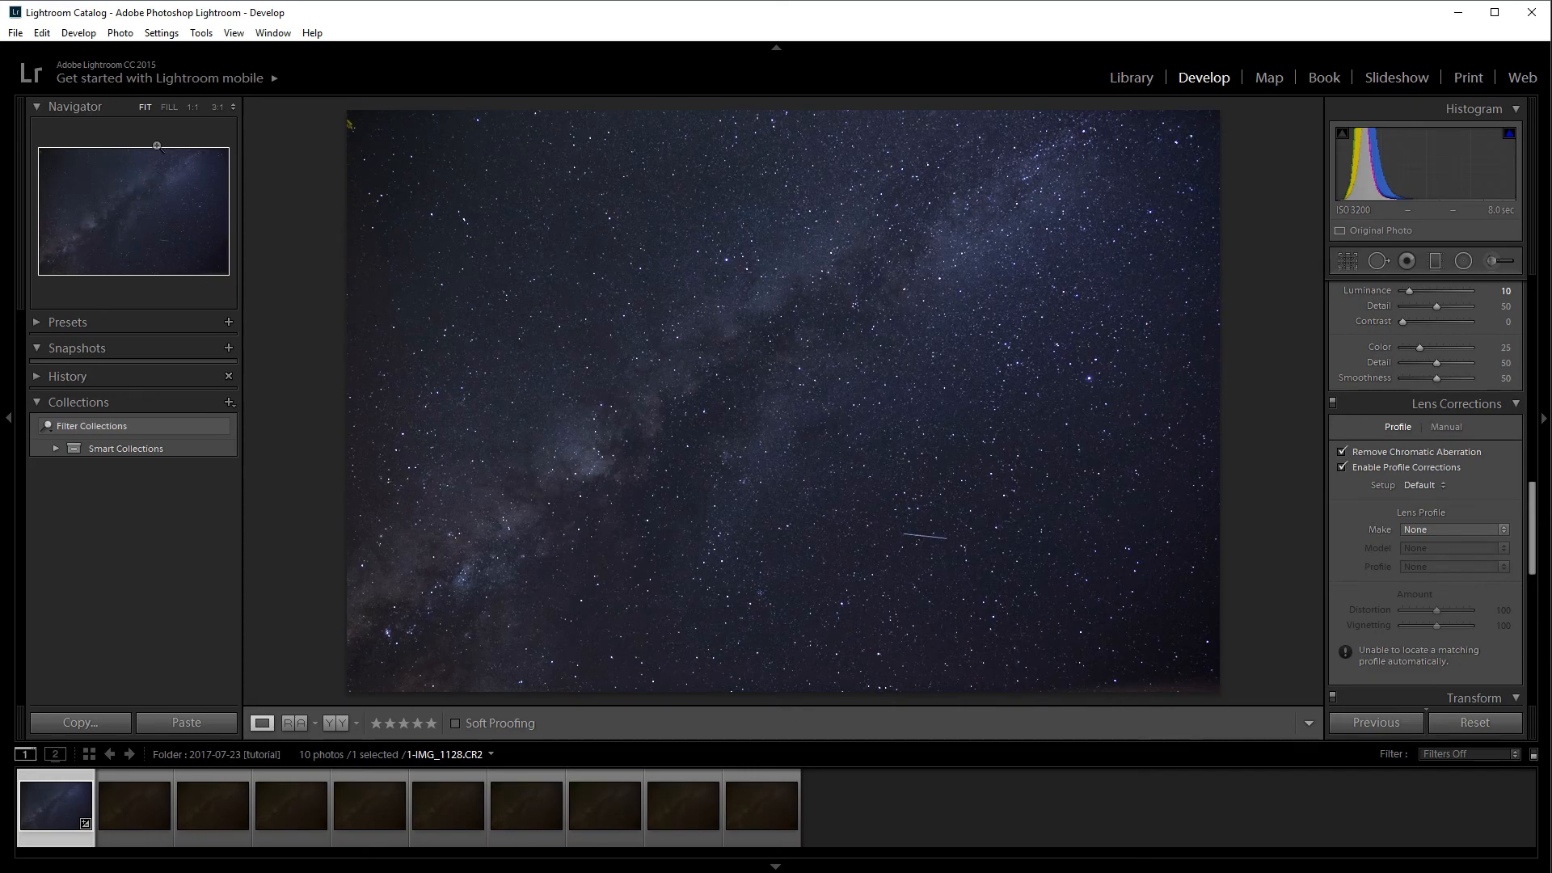
pyautogui.click(1453, 530)
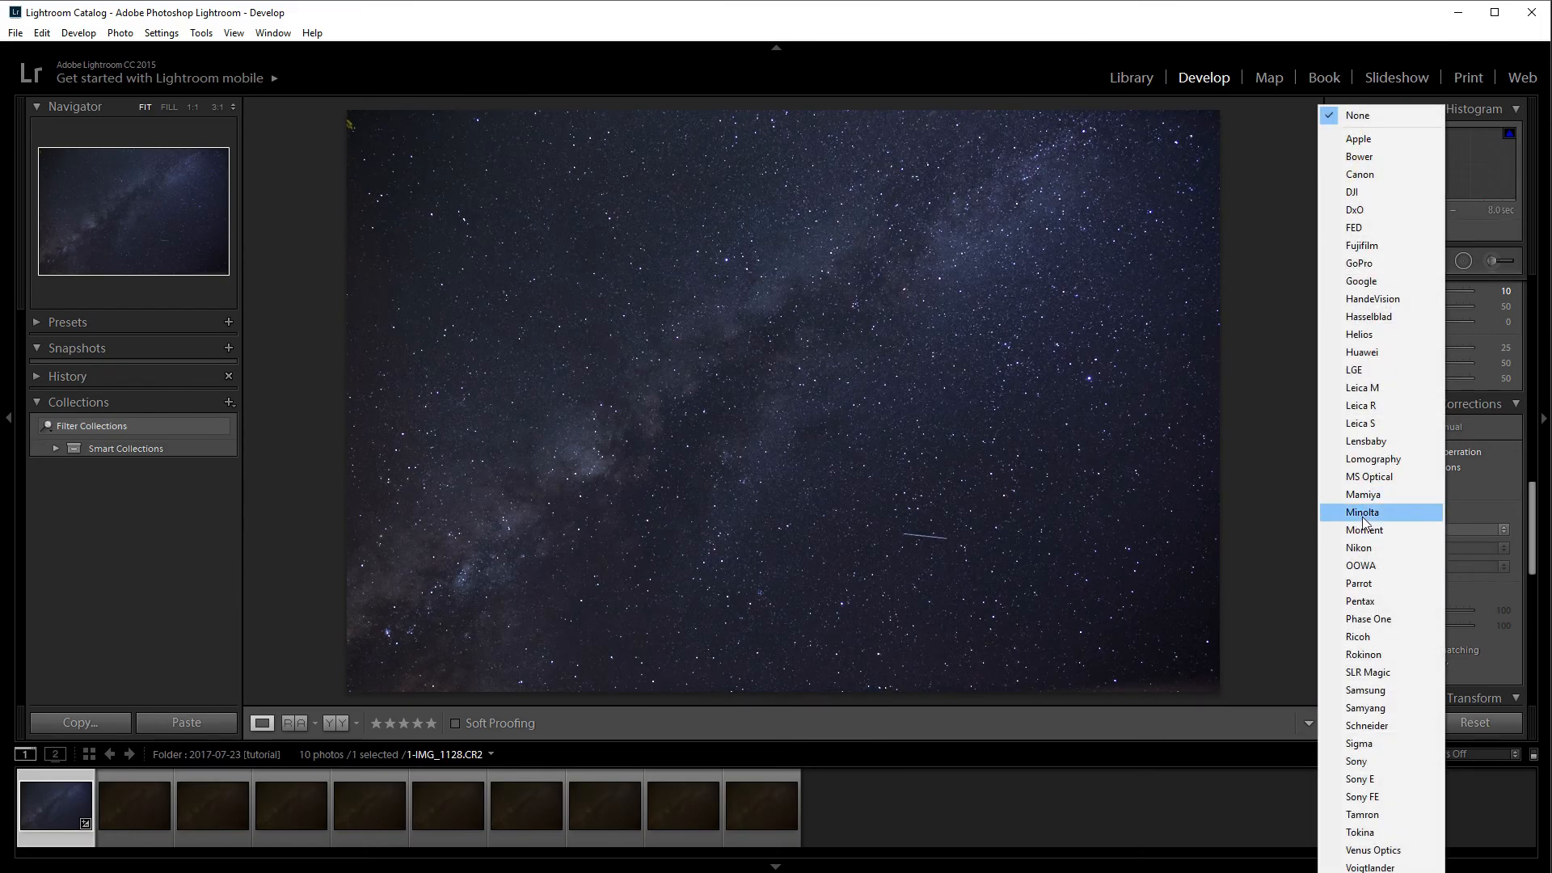
pyautogui.click(1363, 654)
pyautogui.click(1440, 548)
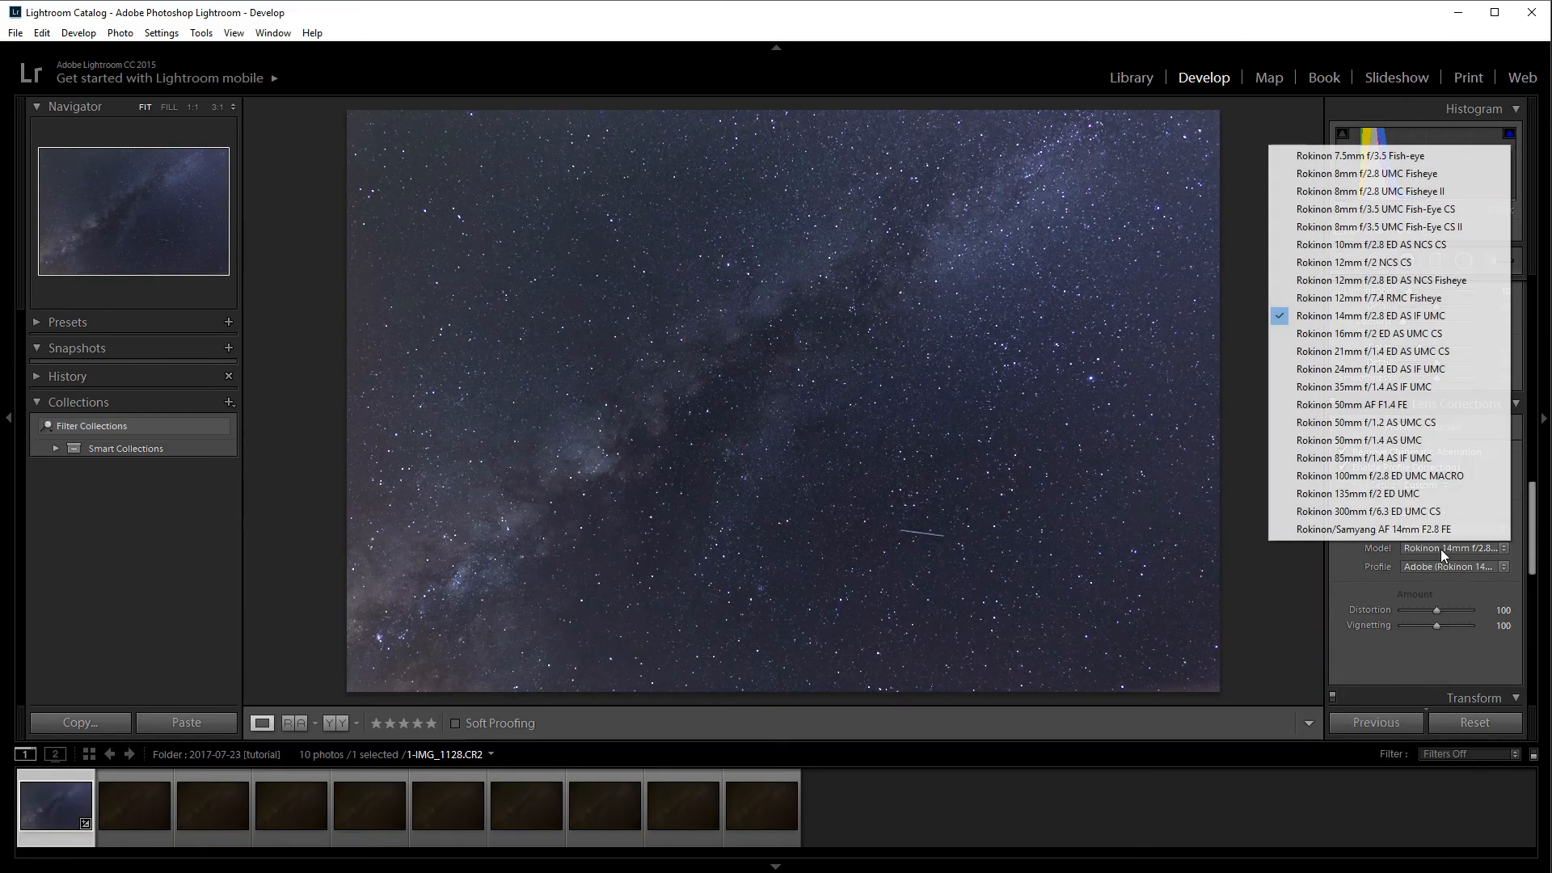
pyautogui.click(1369, 371)
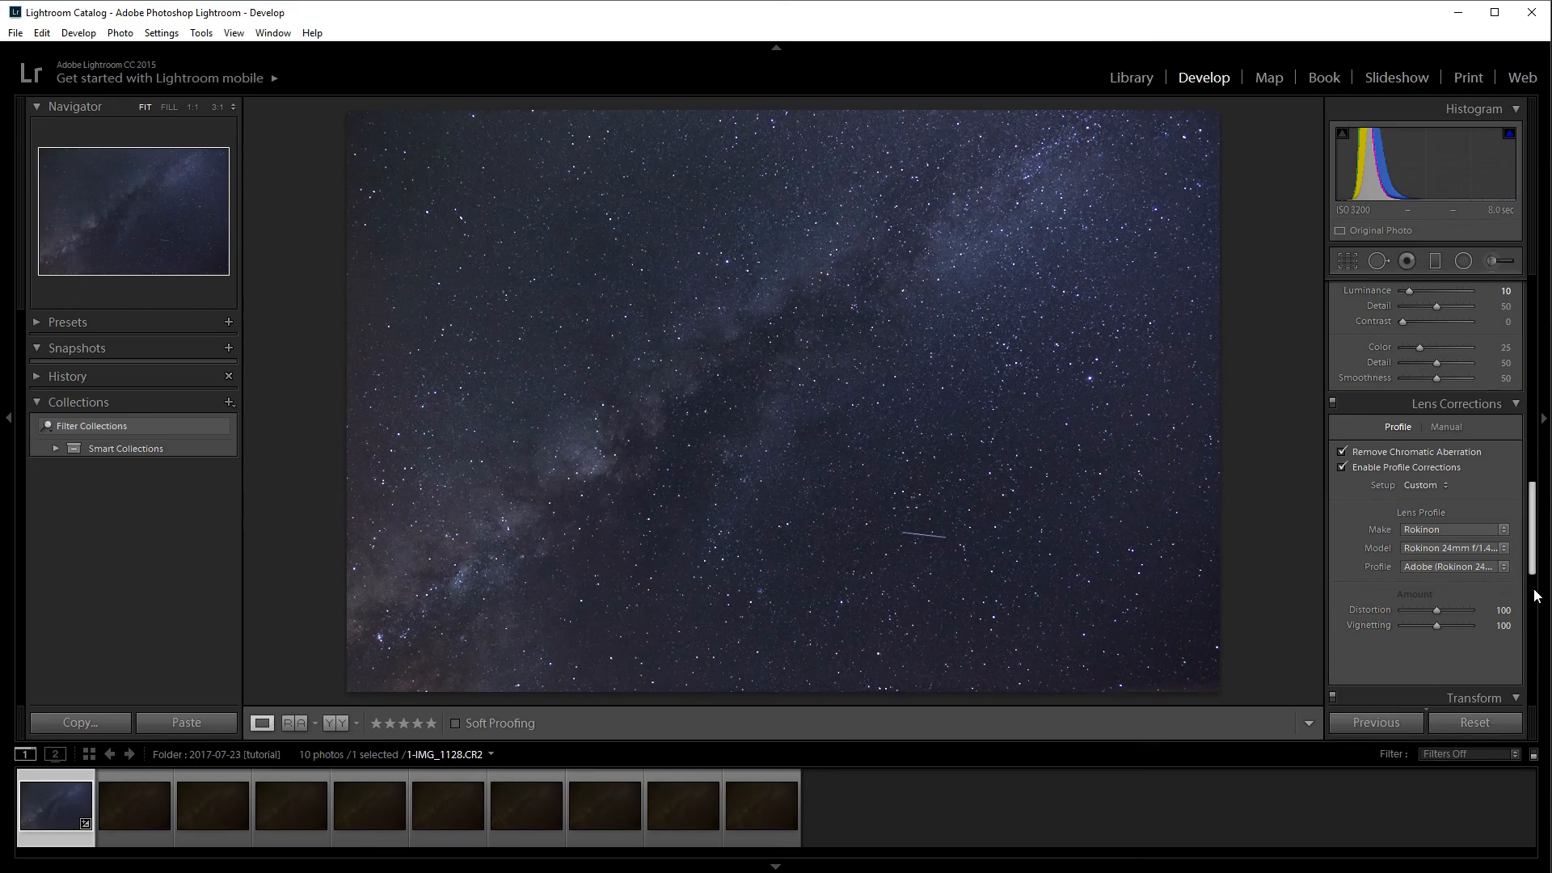
# Step: Reduce the lens profile's Distortion to 33 and Vignetting to 21, comparing the photo with and without profile corrections
pyautogui.moveTo(1434, 624); pyautogui.dragTo(1409, 623)
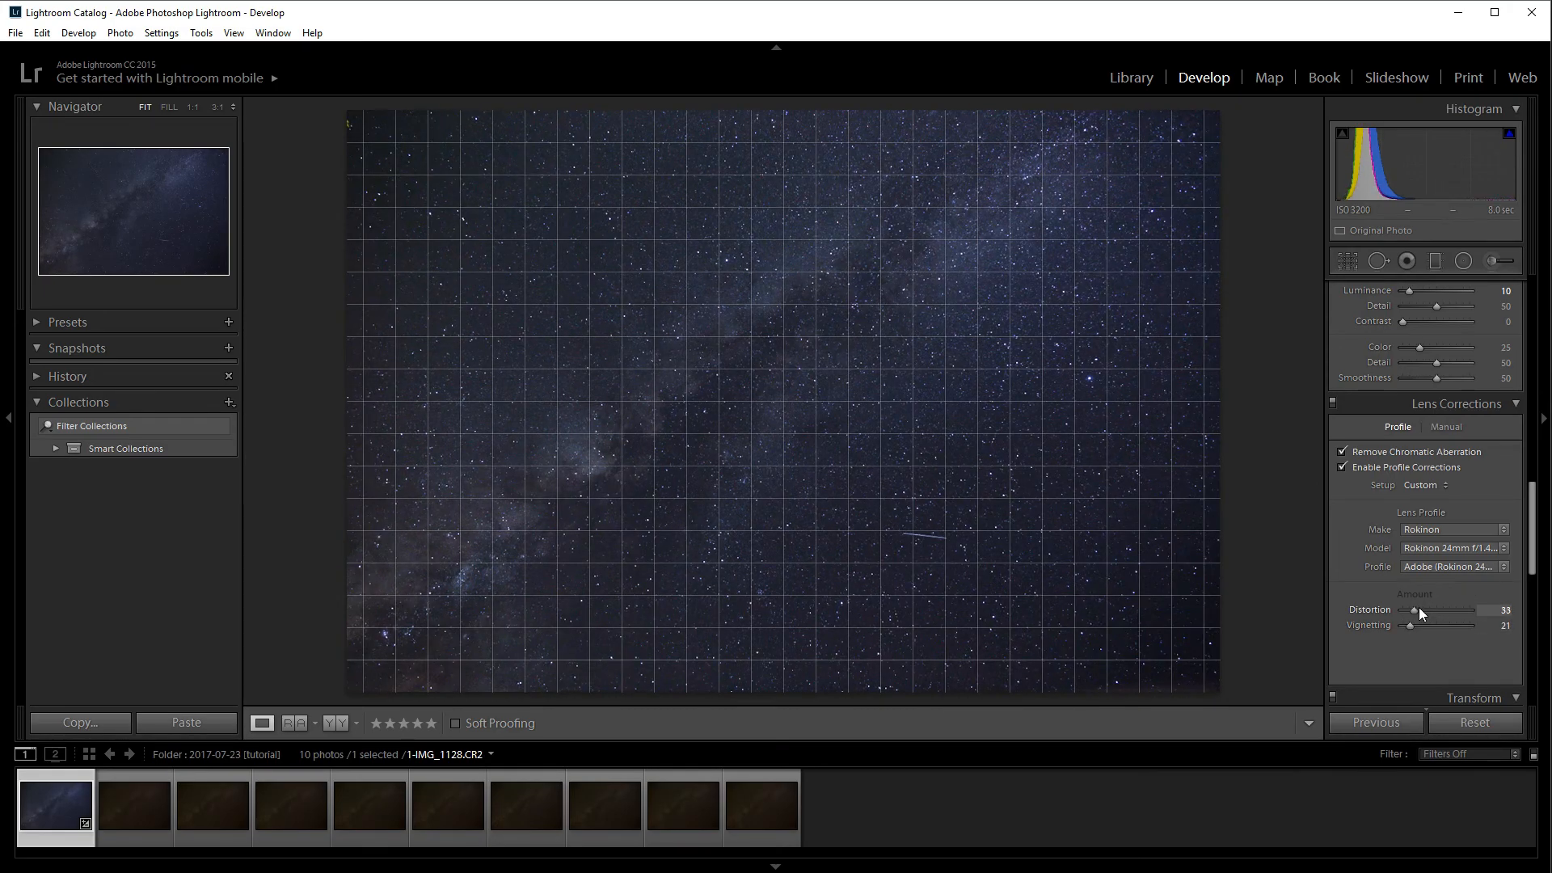
pyautogui.click(1342, 467)
pyautogui.click(1341, 467)
pyautogui.click(1342, 467)
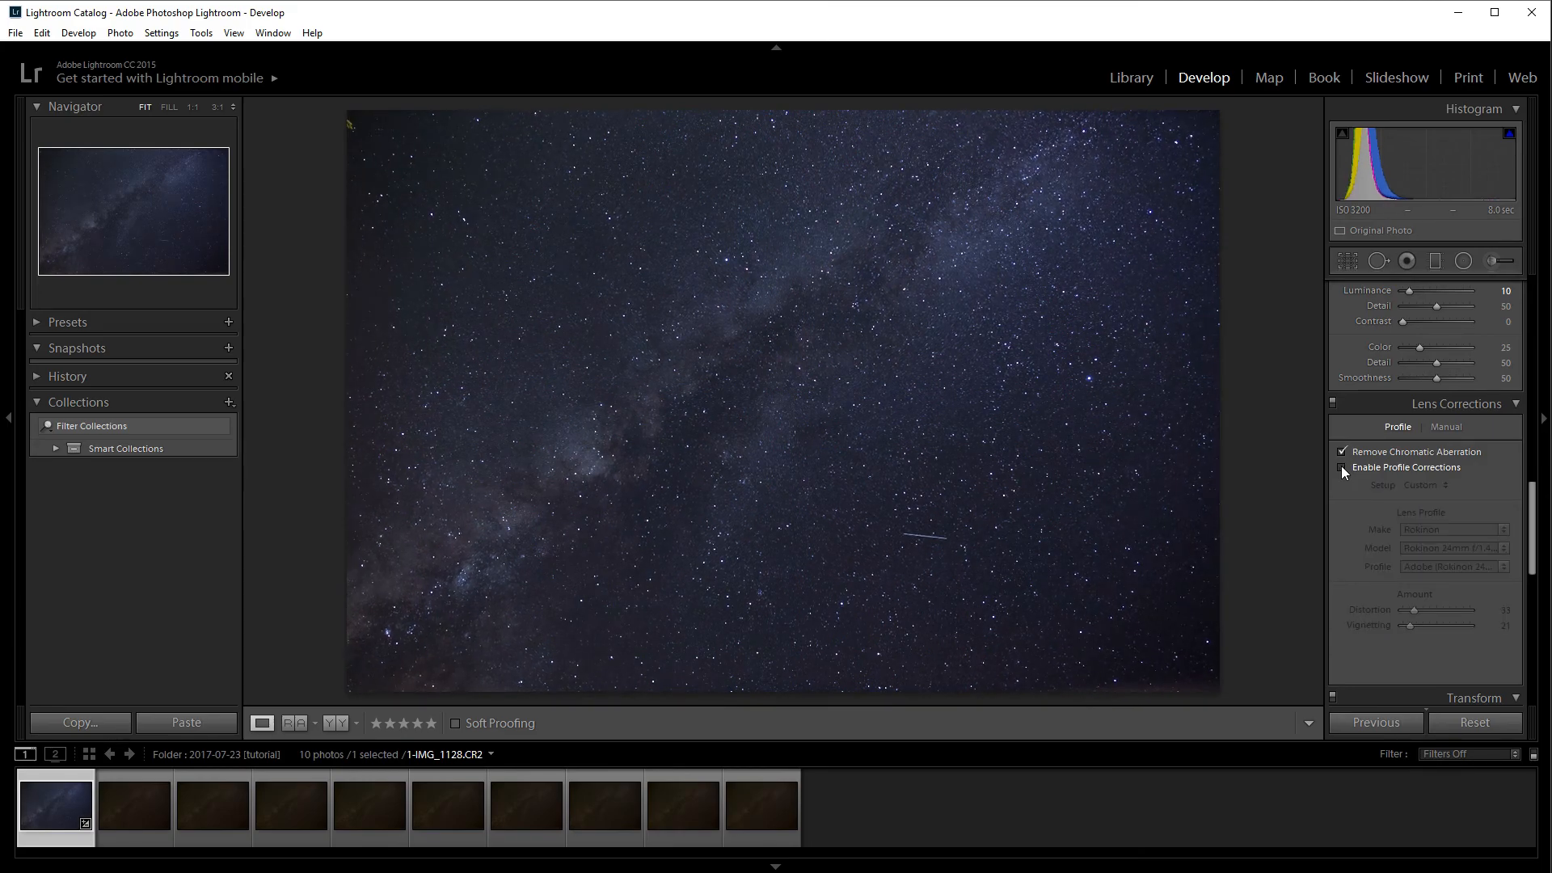
pyautogui.click(1342, 467)
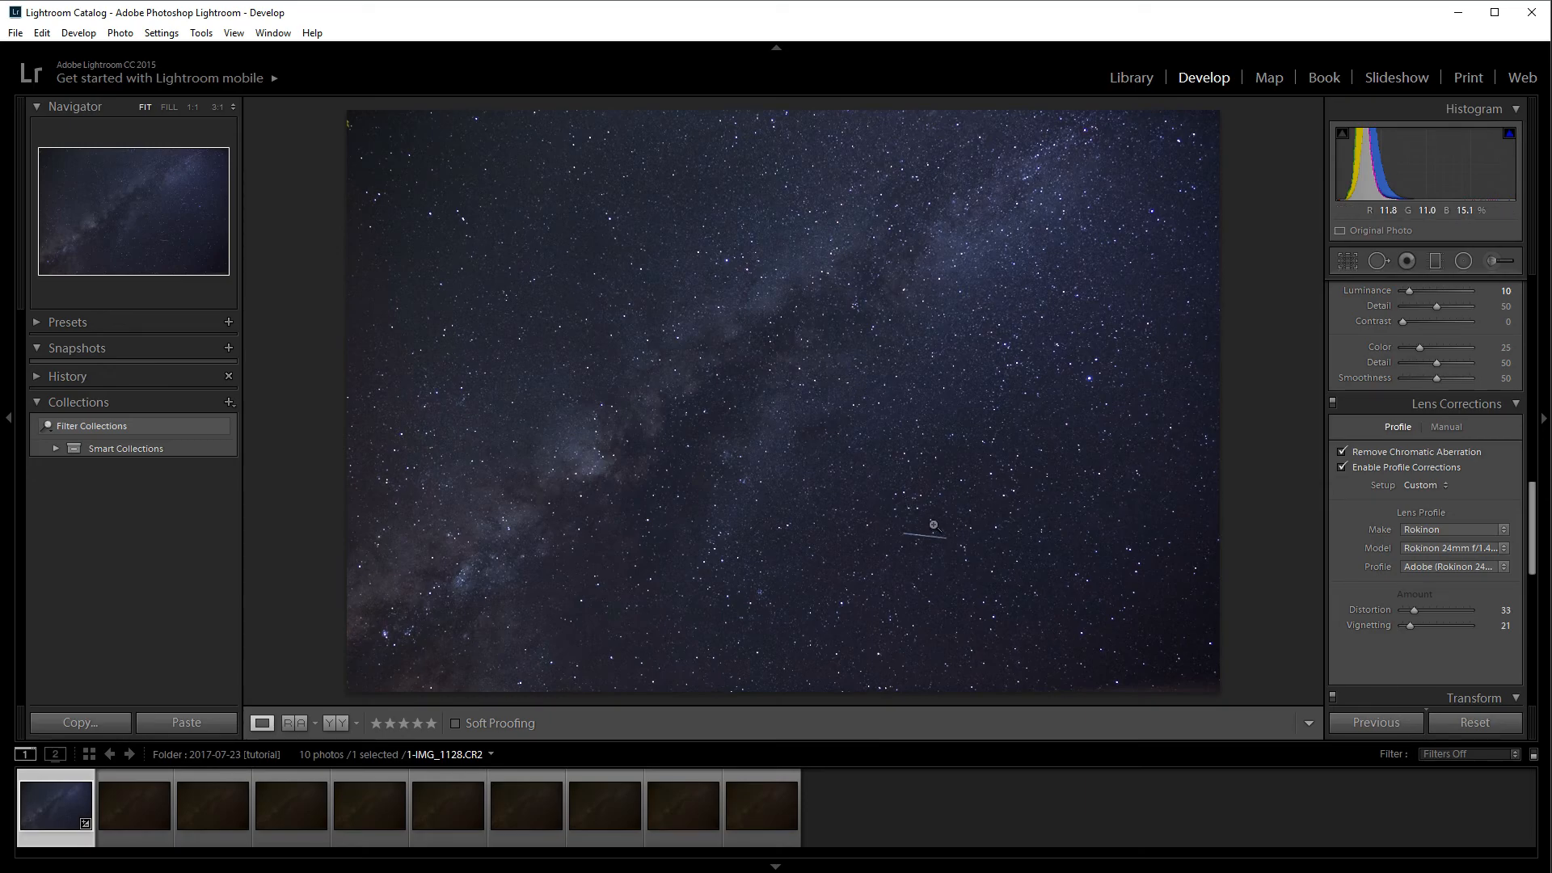
# Step: Set the tone curve's Darks to +23 and Shadows to −19 by targeted adjustment on the Milky Way, comparing with and without the curve
pyautogui.moveTo(1540, 548); pyautogui.dragTo(1528, 392)
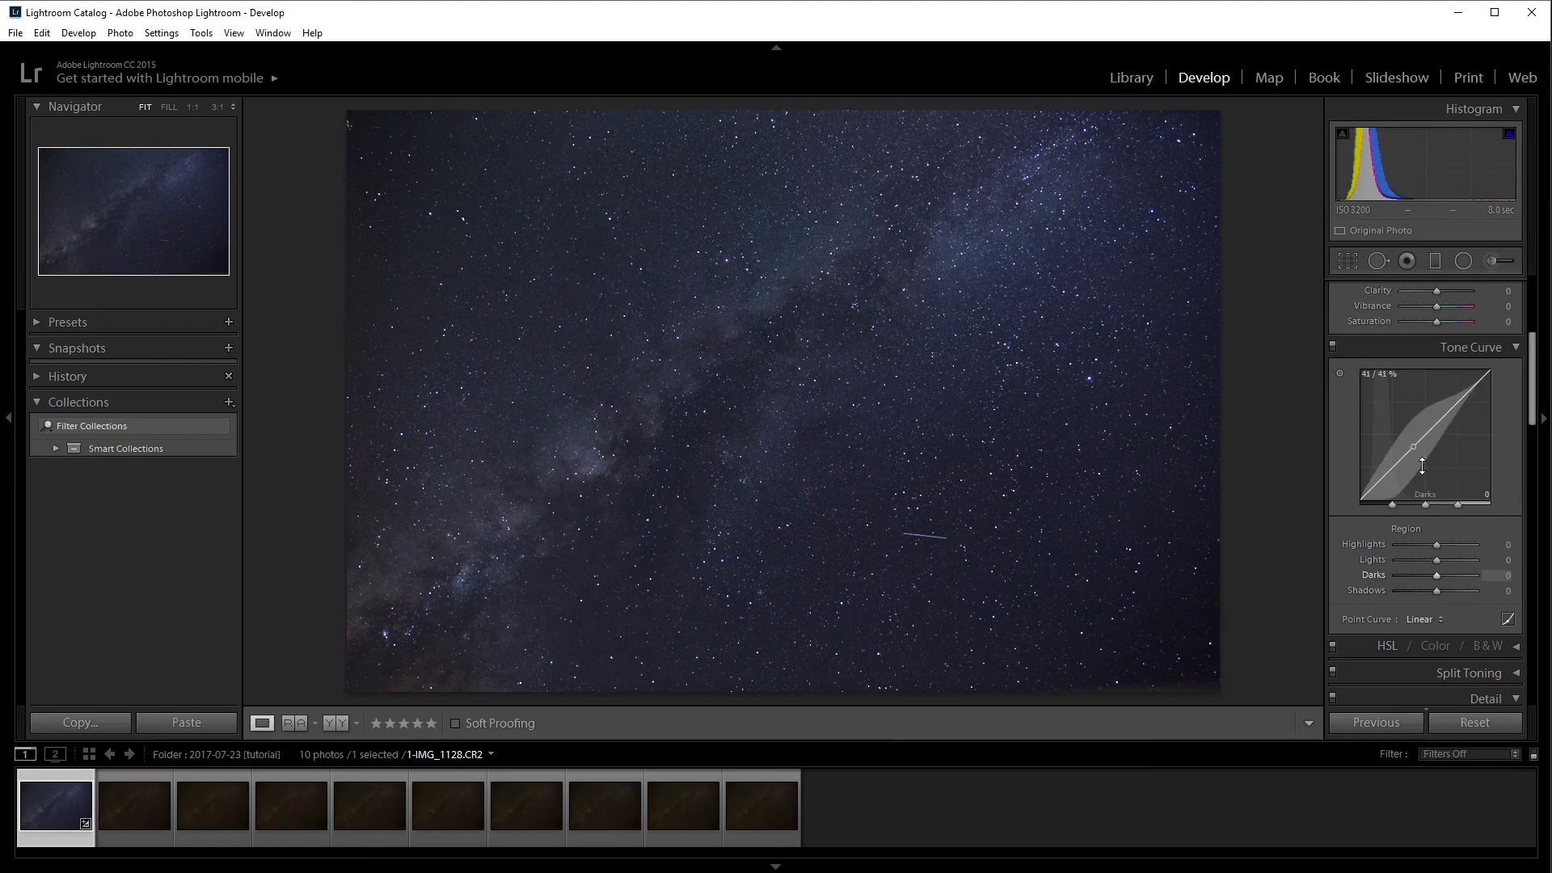
pyautogui.click(1339, 372)
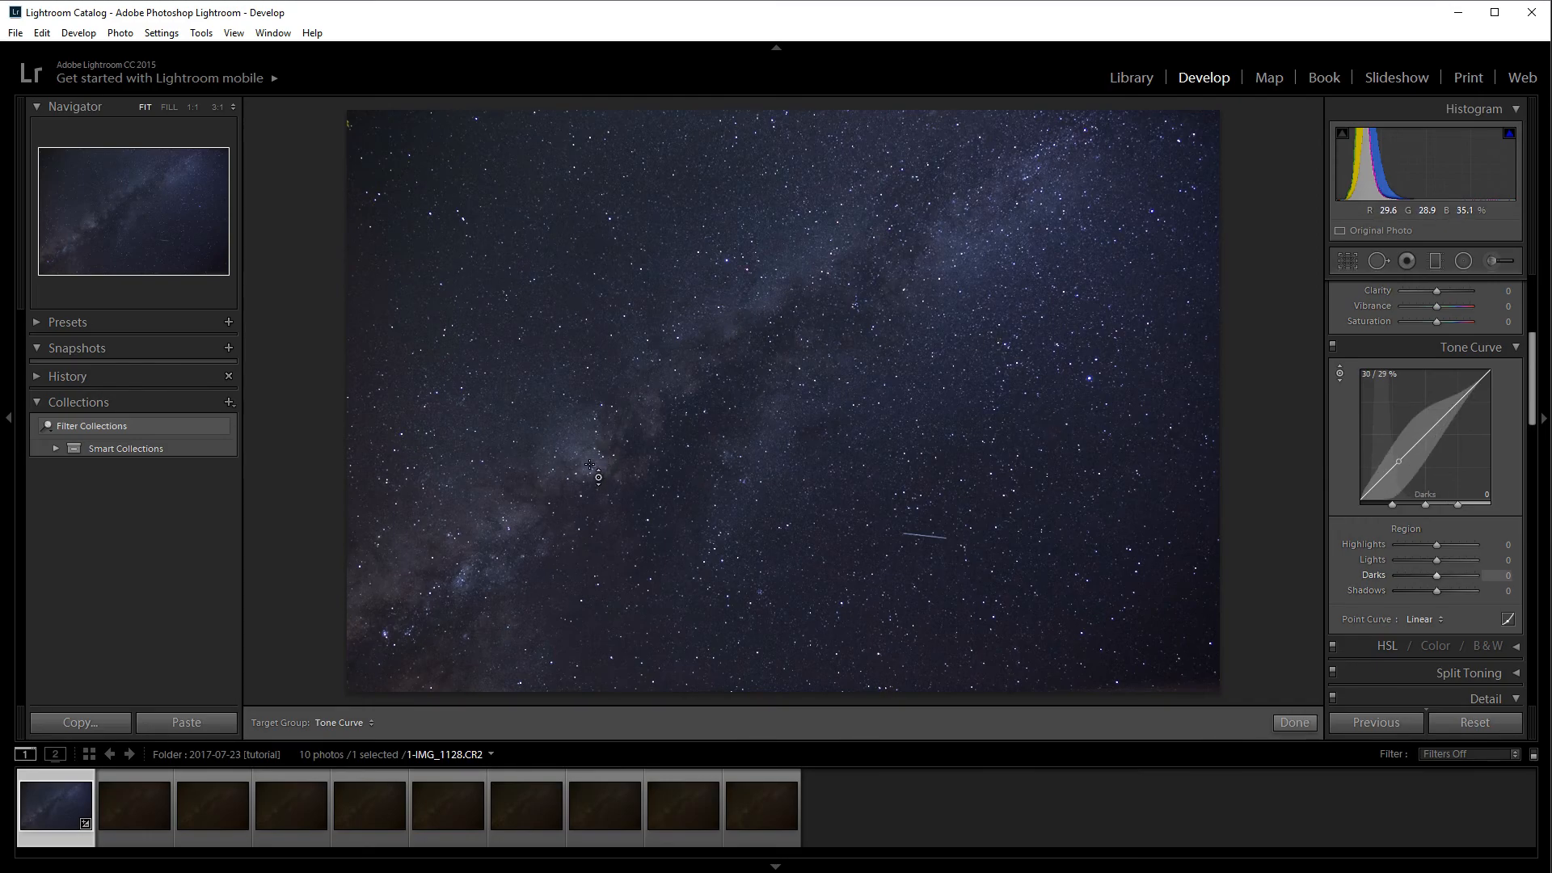
pyautogui.moveTo(590, 465); pyautogui.dragTo(590, 430)
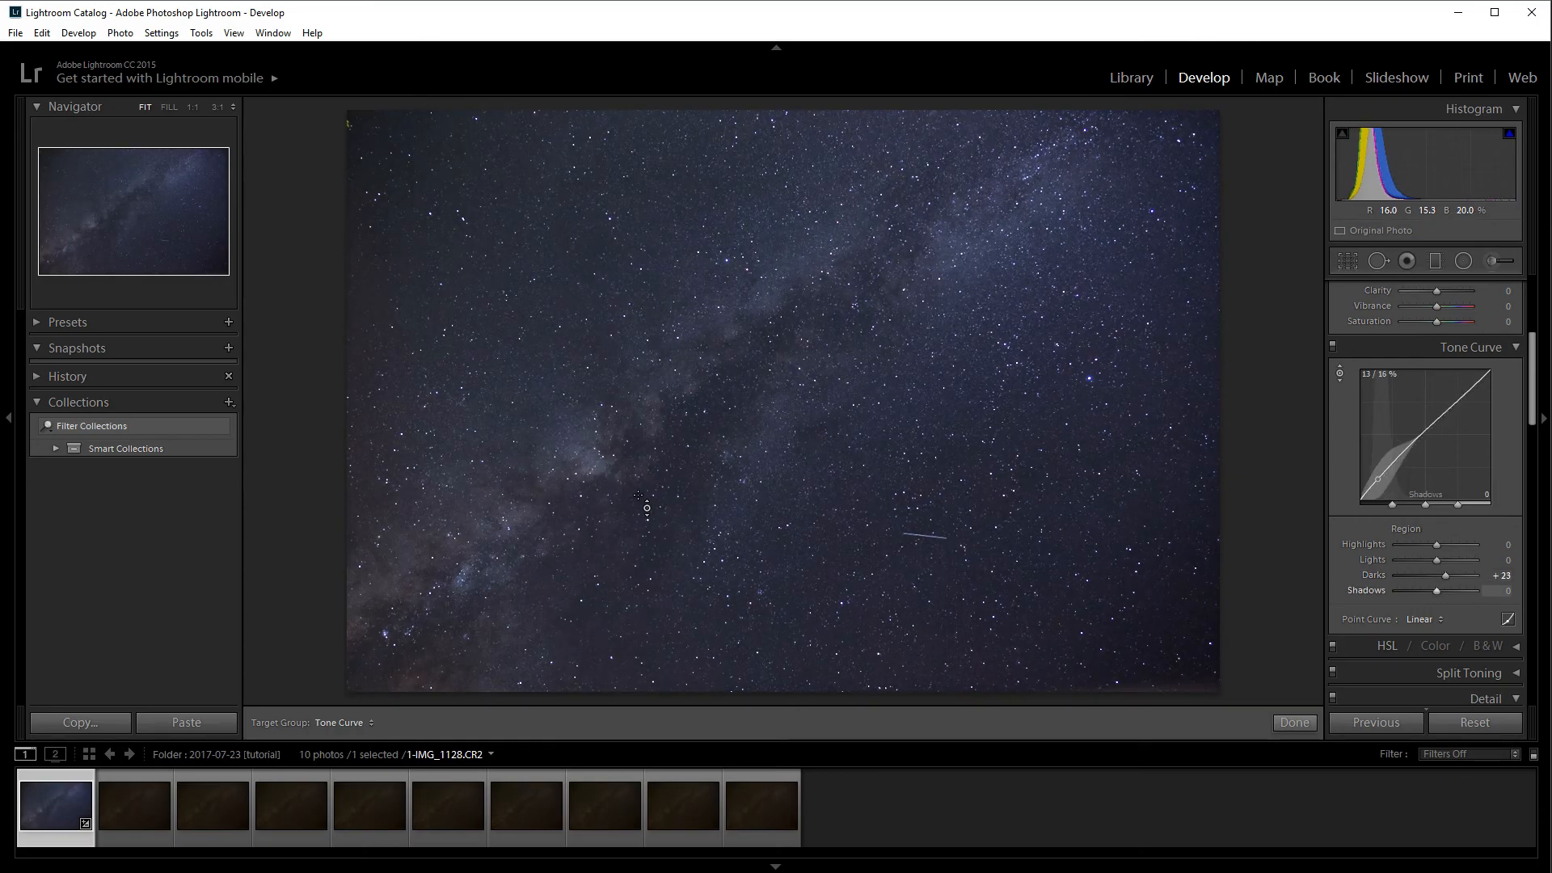
pyautogui.moveTo(637, 498); pyautogui.dragTo(637, 522)
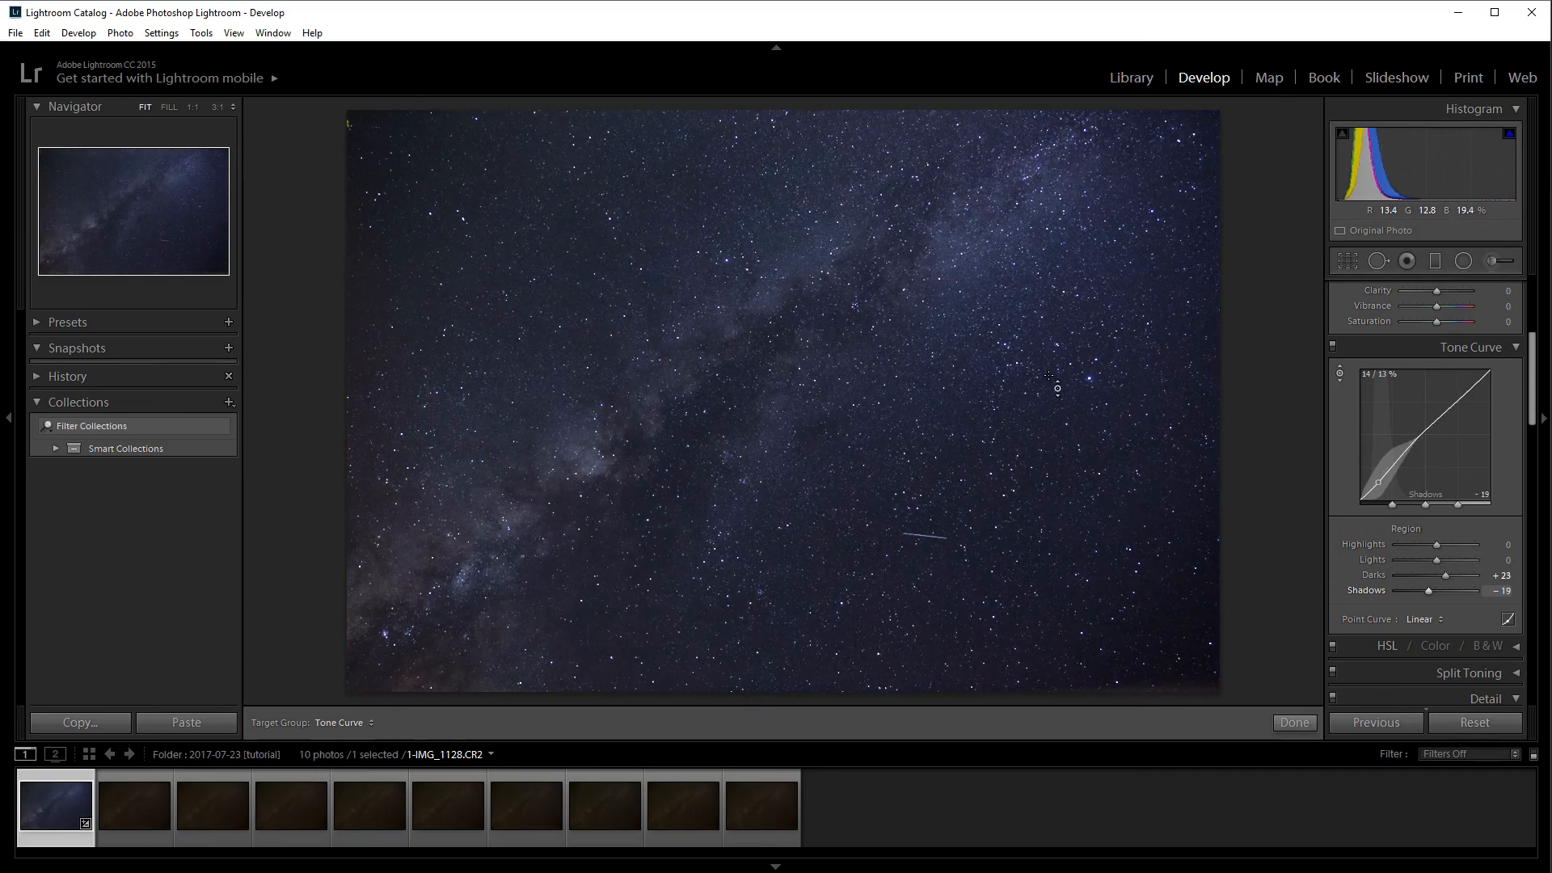
pyautogui.click(1334, 349)
pyautogui.click(1334, 349)
pyautogui.click(1334, 348)
pyautogui.click(1334, 348)
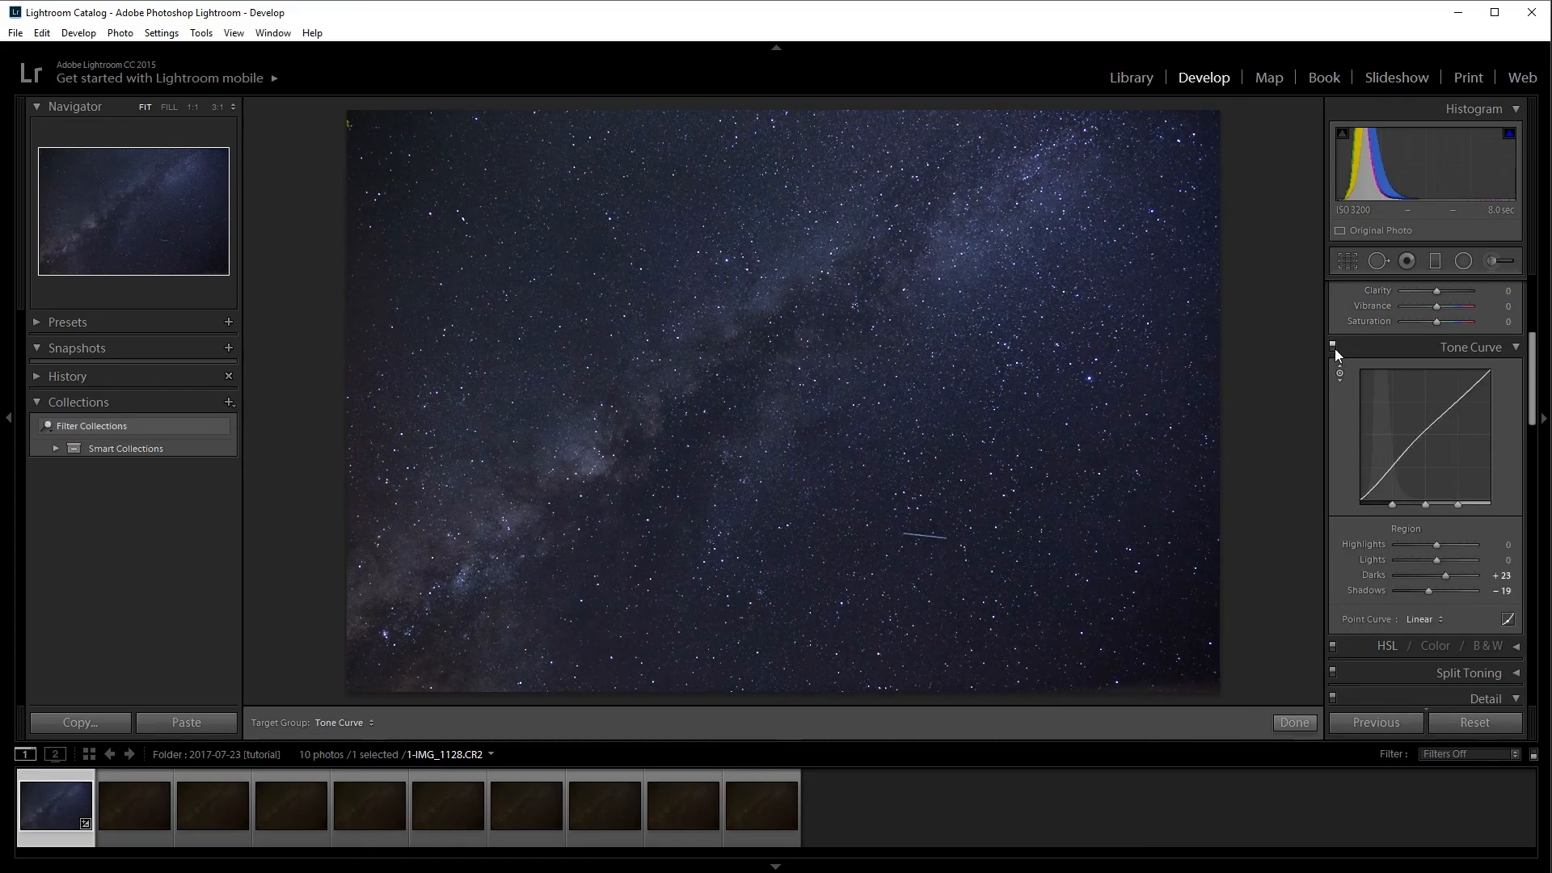
pyautogui.click(1333, 348)
pyautogui.click(1334, 348)
# Step: Paint an Adjustment Brush stroke of size 26 along the Milky Way from the photo's lower-left corner to its upper right
pyautogui.moveTo(1544, 387); pyautogui.dragTo(1543, 317)
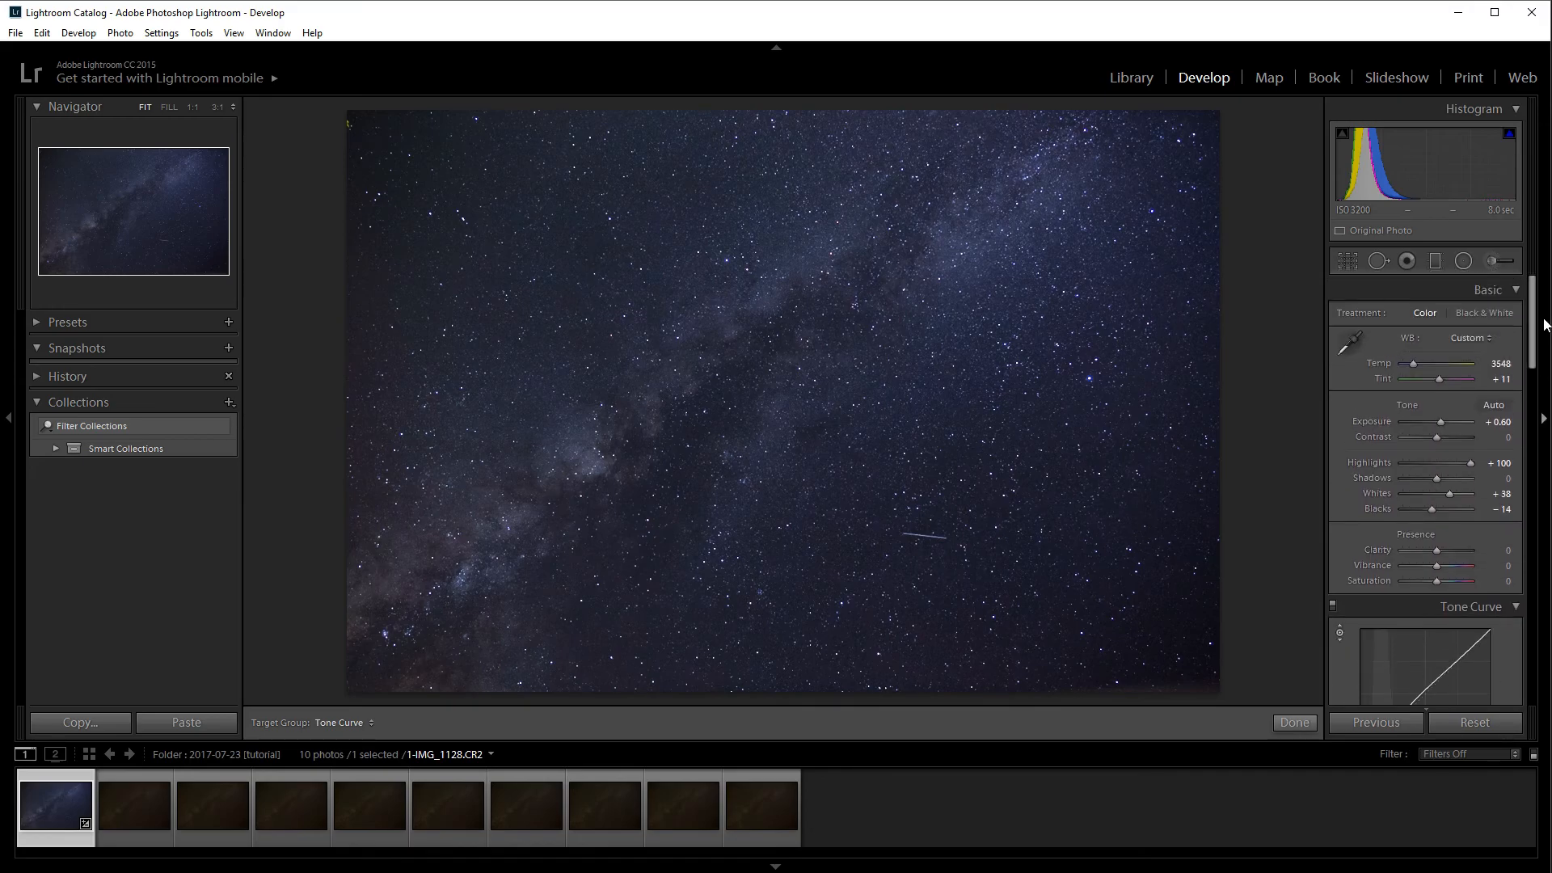
pyautogui.click(1491, 262)
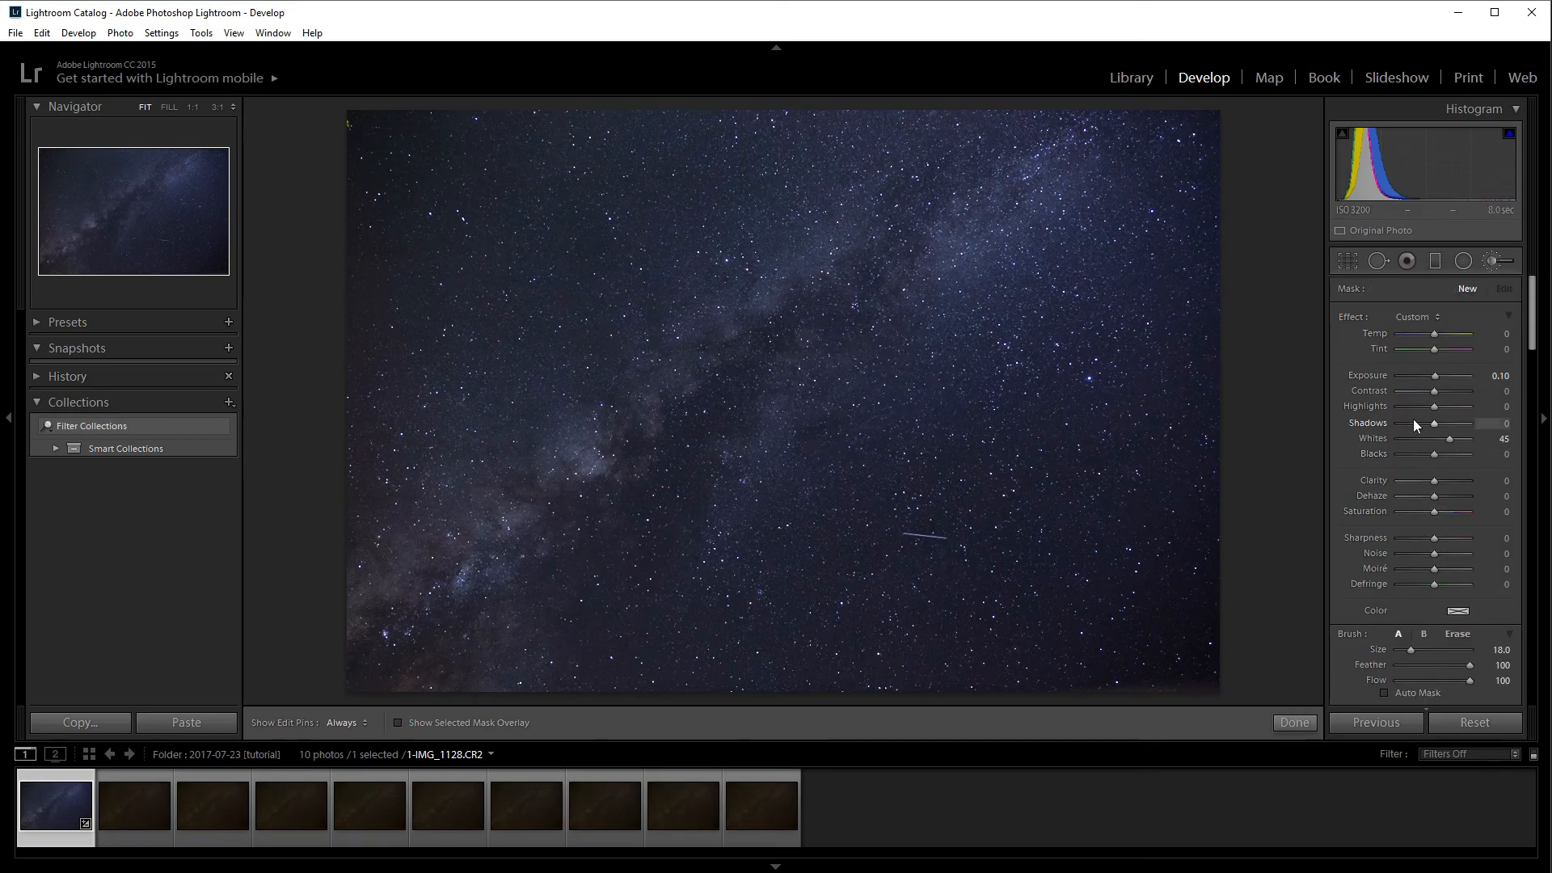
pyautogui.scroll(5, 797, 369)
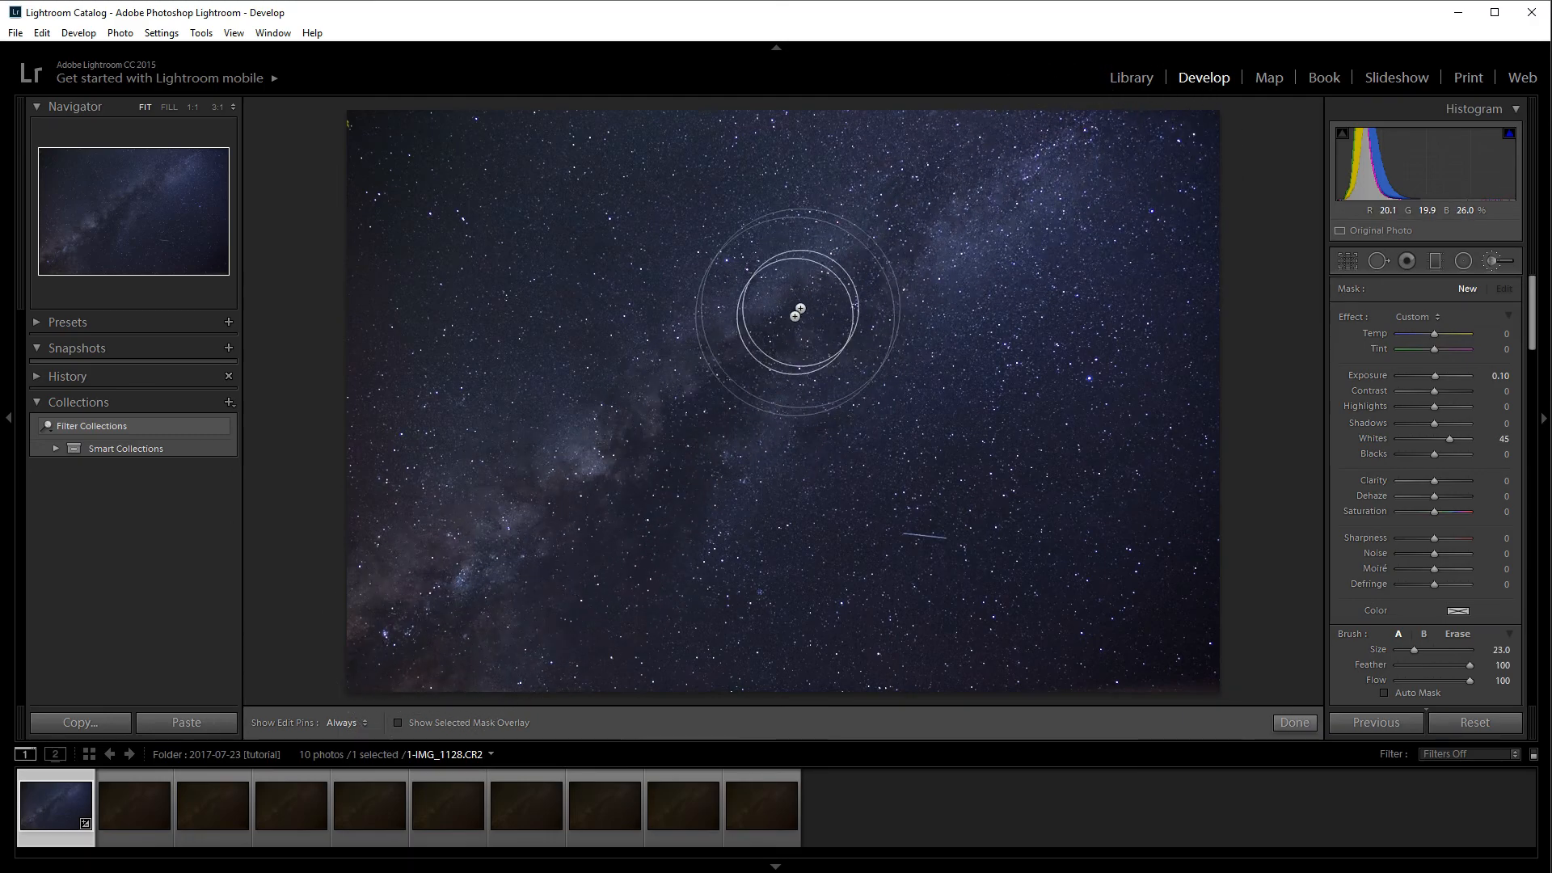
pyautogui.scroll(1, 390, 607)
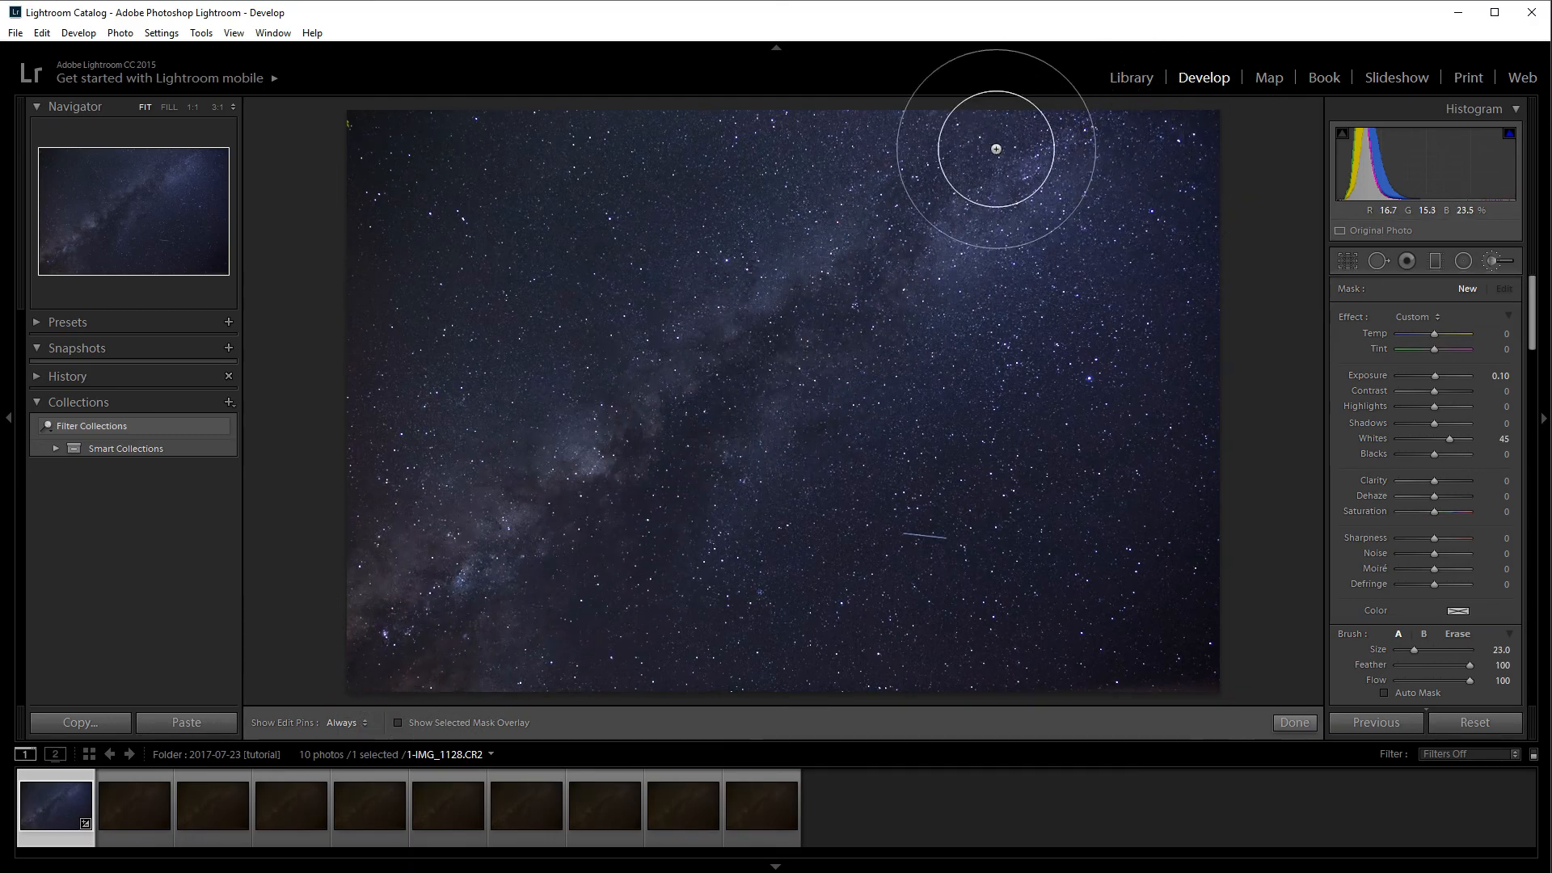
pyautogui.scroll(2, 373, 671)
pyautogui.moveTo(356, 682)
pyautogui.mouseDown()
pyautogui.moveTo(832, 291)
pyautogui.moveTo(910, 250)
pyautogui.moveTo(1061, 102)
pyautogui.mouseUp()
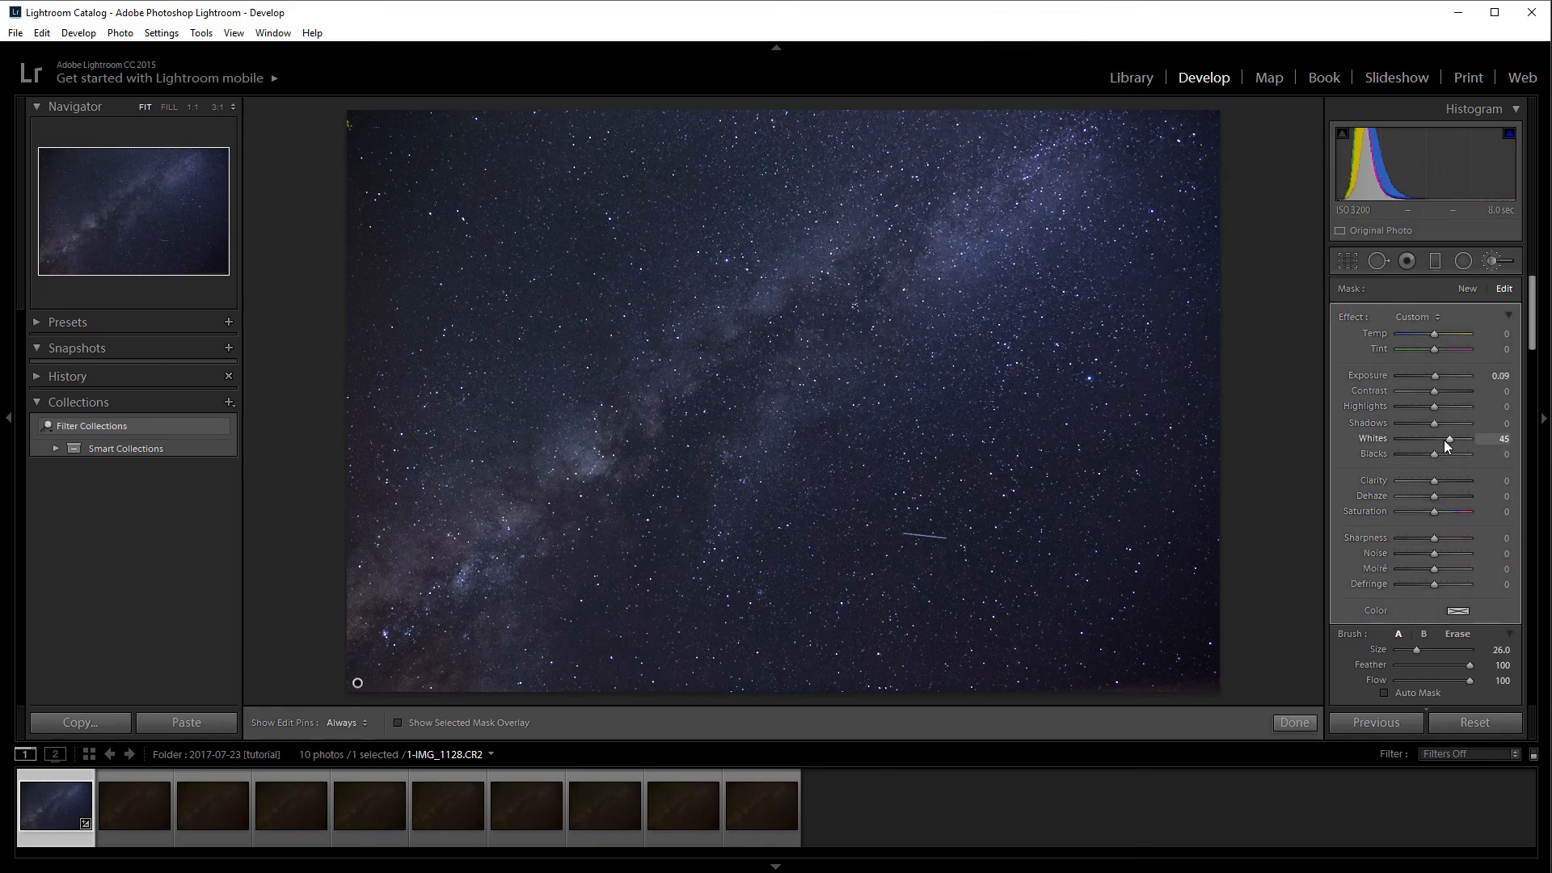
# Step: Set the brushed area's Exposure to 0, Highlights to 70, Whites to 82, Blacks to −8 and Saturation to 29
pyautogui.moveTo(1471, 439); pyautogui.dragTo(1424, 444)
pyautogui.moveTo(1452, 406)
pyautogui.mouseDown()
pyautogui.moveTo(1467, 406)
pyautogui.moveTo(1437, 406)
pyautogui.moveTo(1457, 406)
pyautogui.mouseUp()
pyautogui.moveTo(1440, 511); pyautogui.dragTo(1443, 511)
pyautogui.press('Up')
pyautogui.moveTo(1437, 375); pyautogui.dragTo(1435, 375)
pyautogui.doubleClick(1353, 373)
pyautogui.press('h')
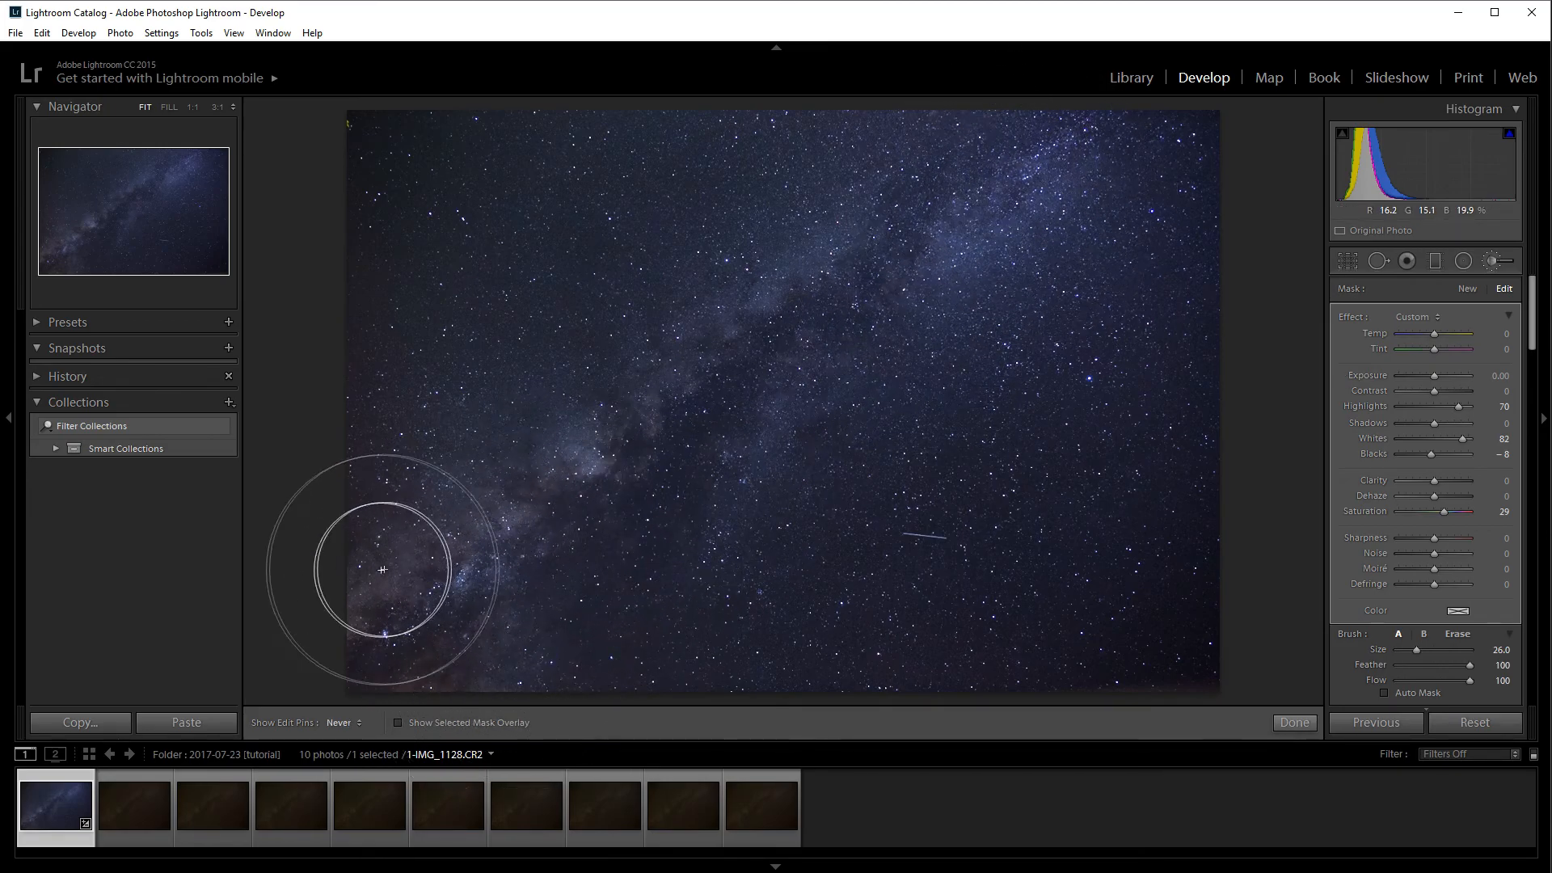
pyautogui.press('h')
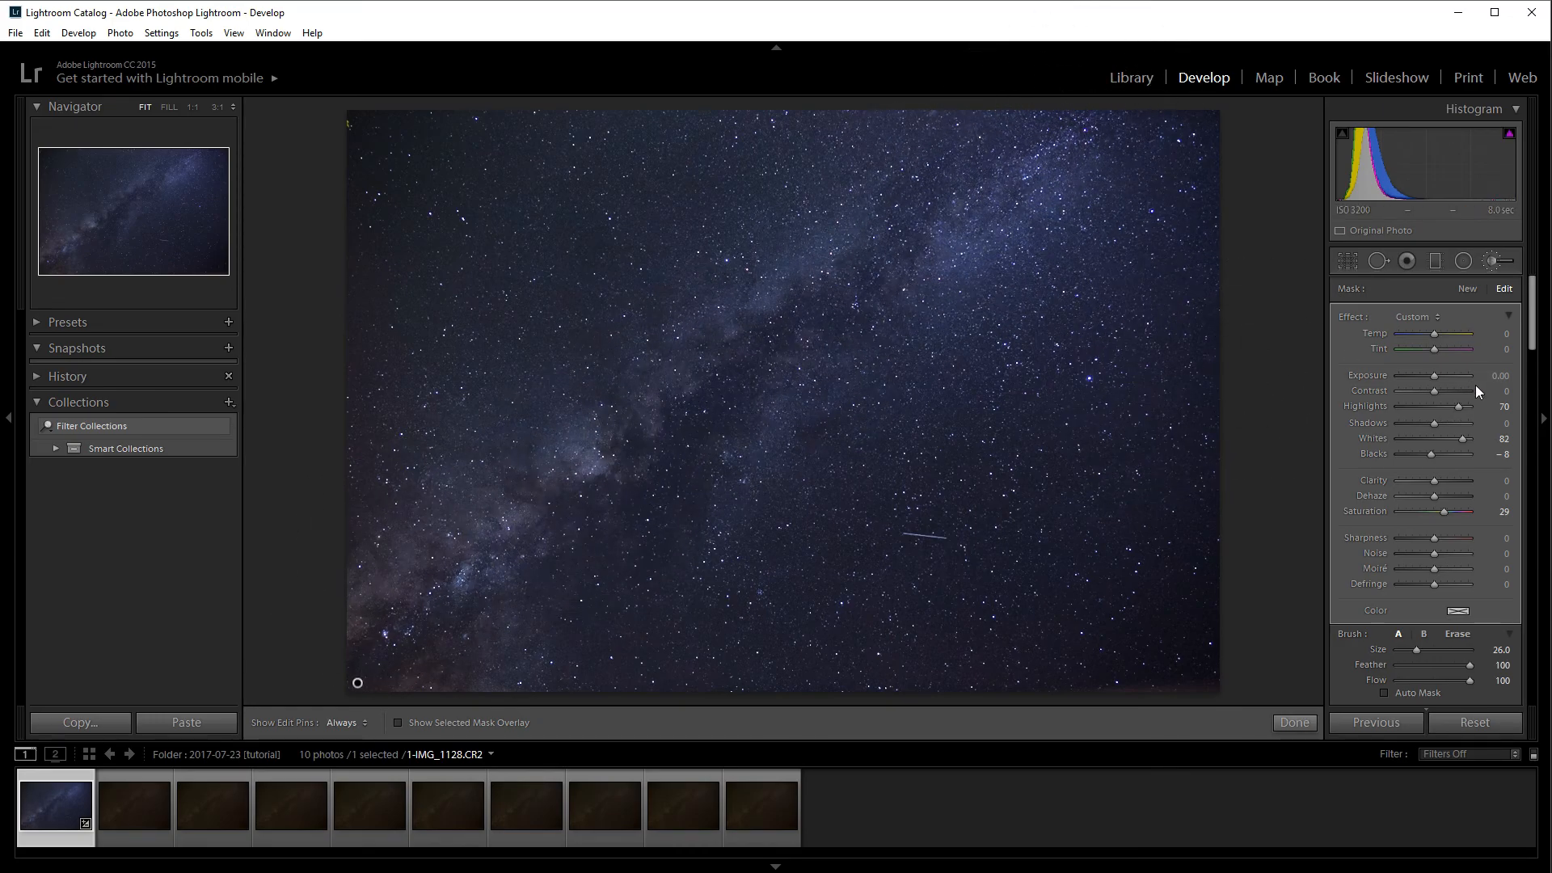
pyautogui.click(1342, 262)
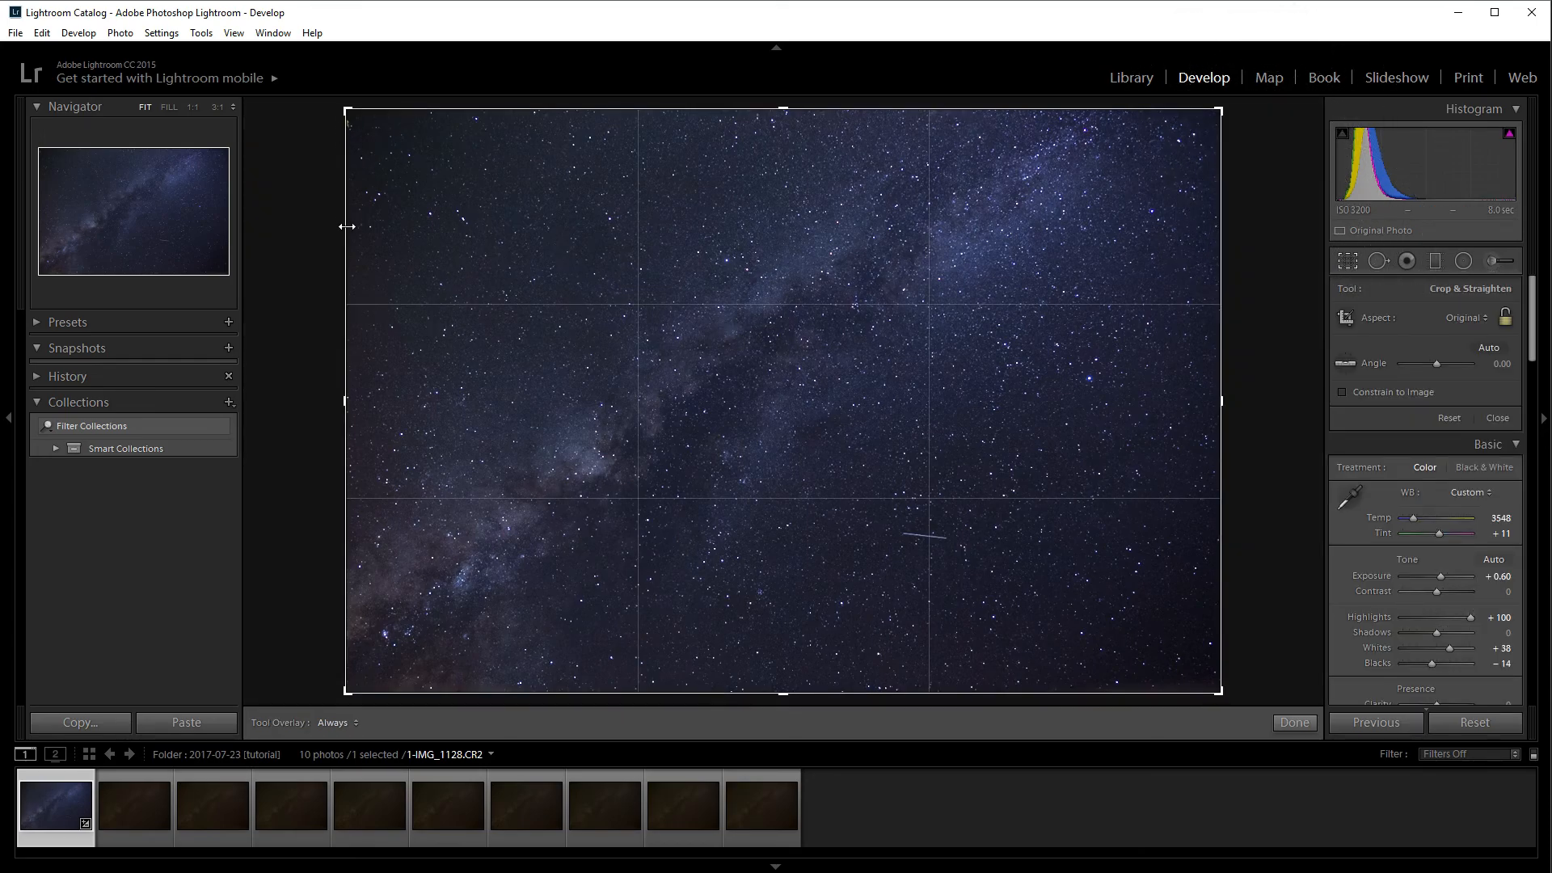
pyautogui.rightClick(347, 130)
pyautogui.click(348, 124)
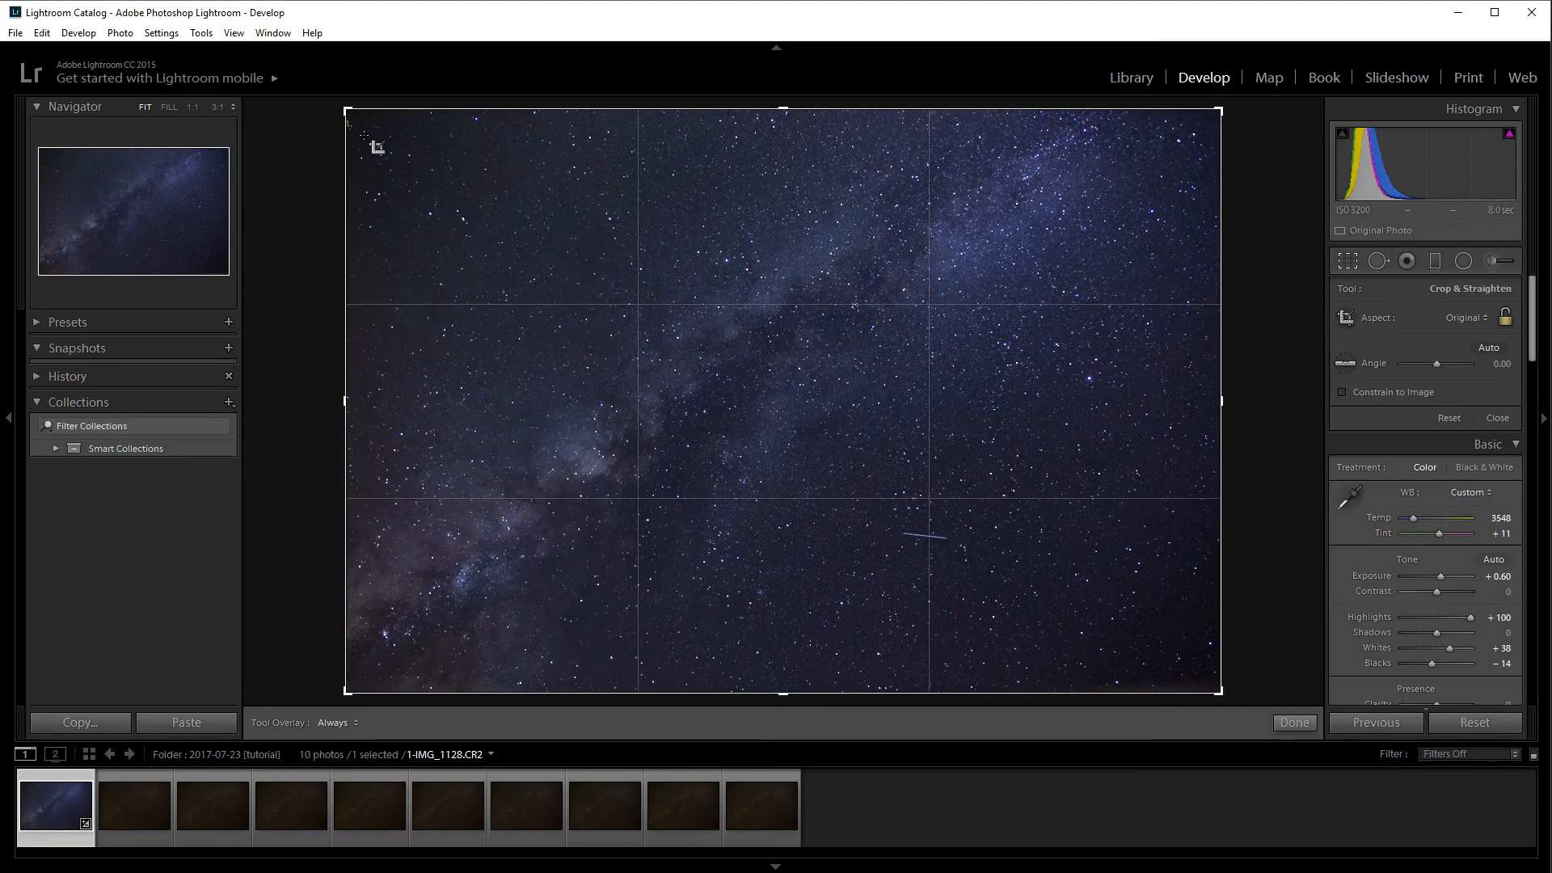
pyautogui.click(1348, 260)
pyautogui.moveTo(350, 130); pyautogui.dragTo(485, 322)
pyautogui.click(1133, 684)
pyautogui.moveTo(1133, 684); pyautogui.dragTo(758, 514)
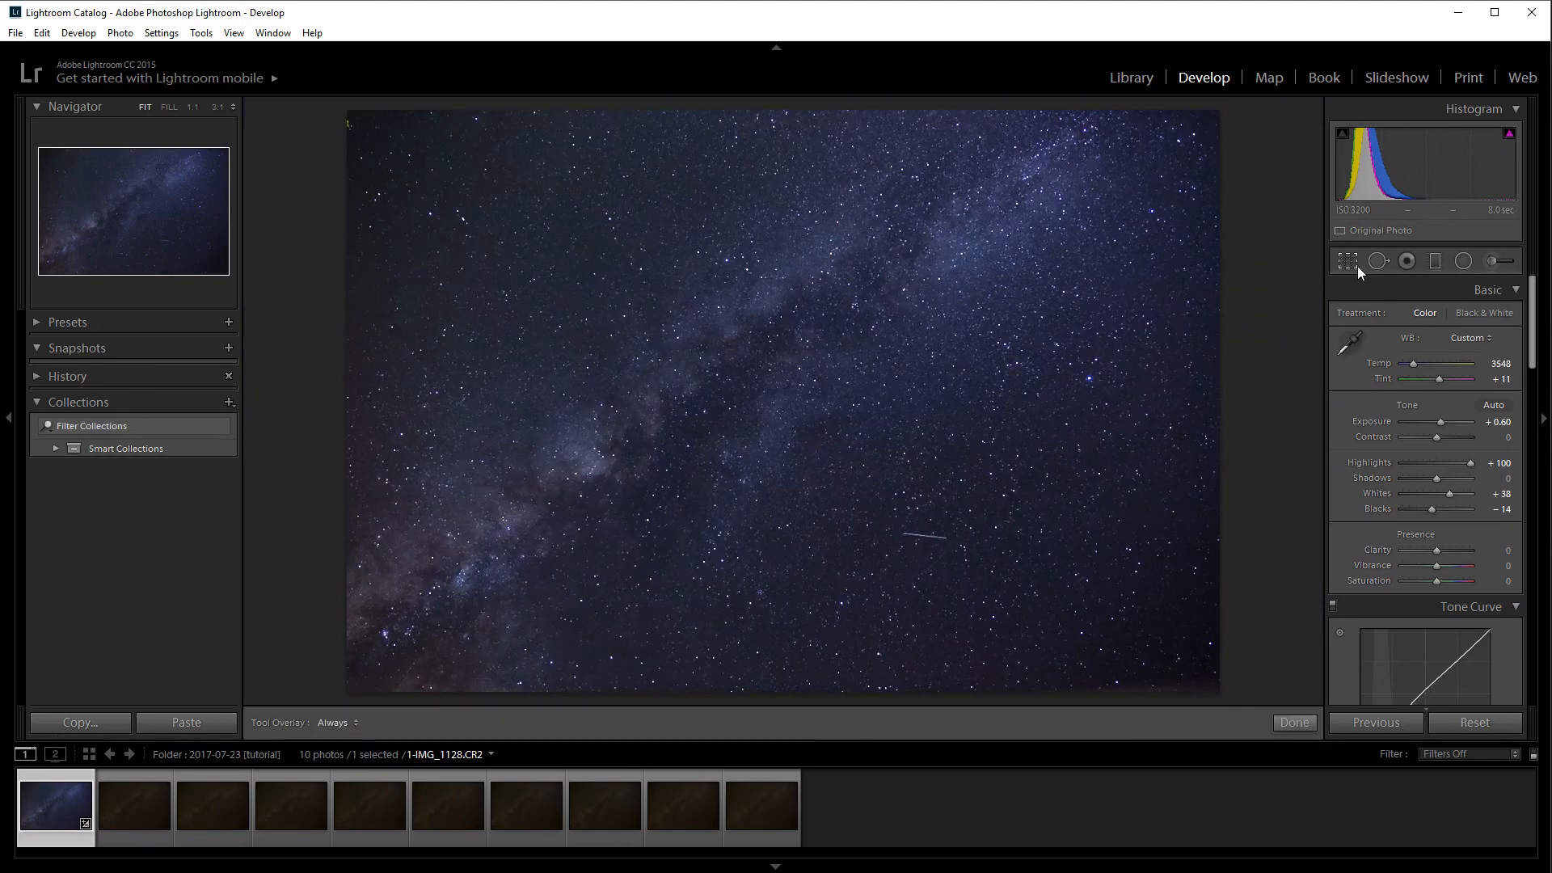
# Step: Crop thin strips off the photo's bottom and left edges and apply the crop
pyautogui.click(1349, 261)
pyautogui.moveTo(783, 694); pyautogui.dragTo(783, 686)
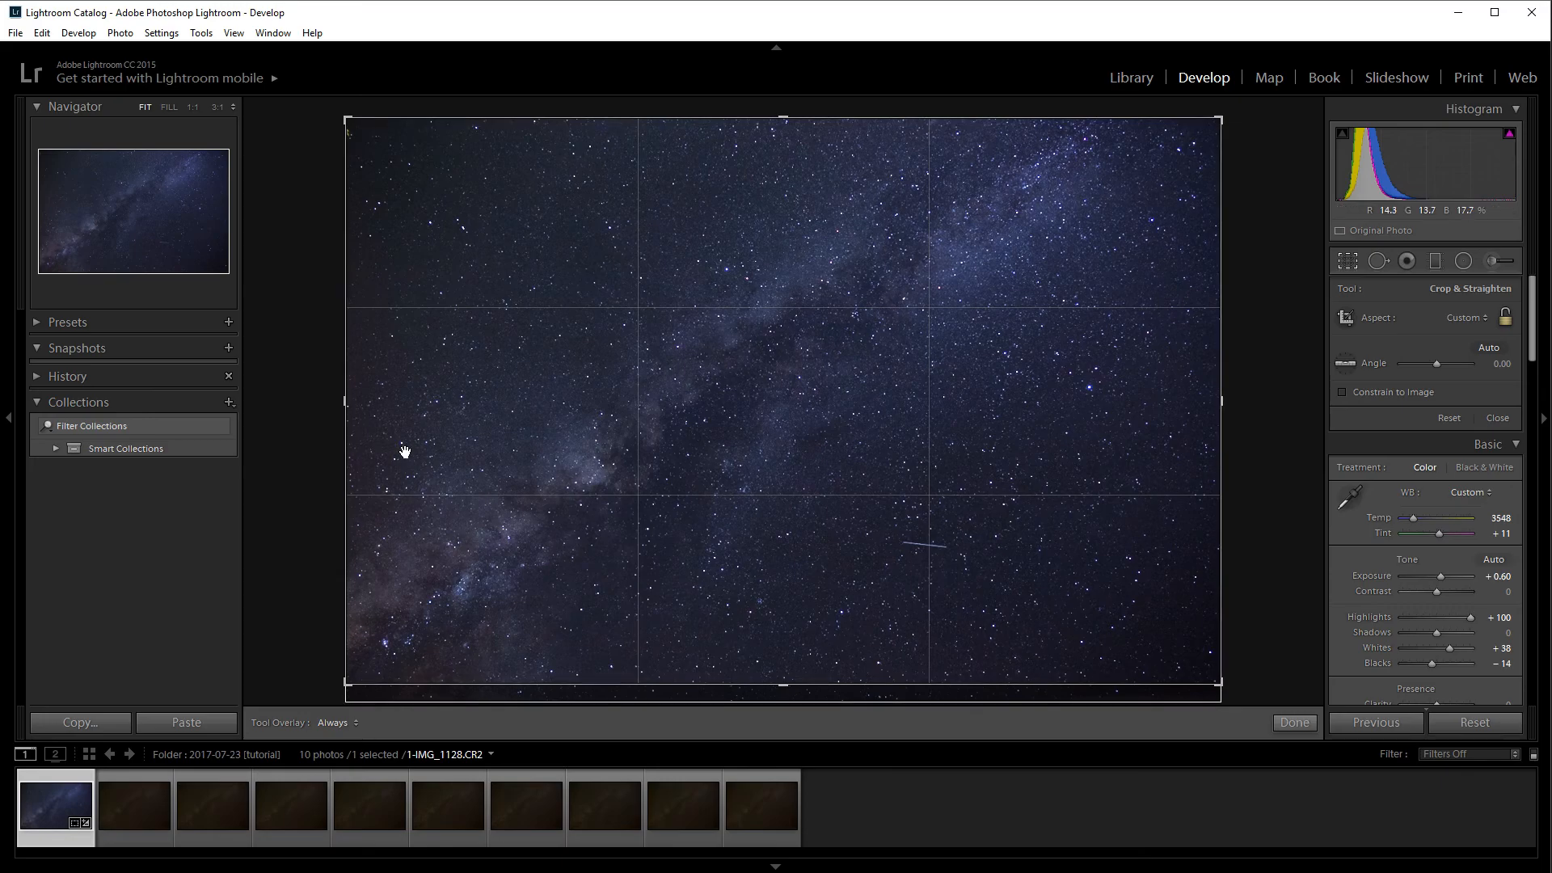
pyautogui.moveTo(348, 380); pyautogui.dragTo(351, 381)
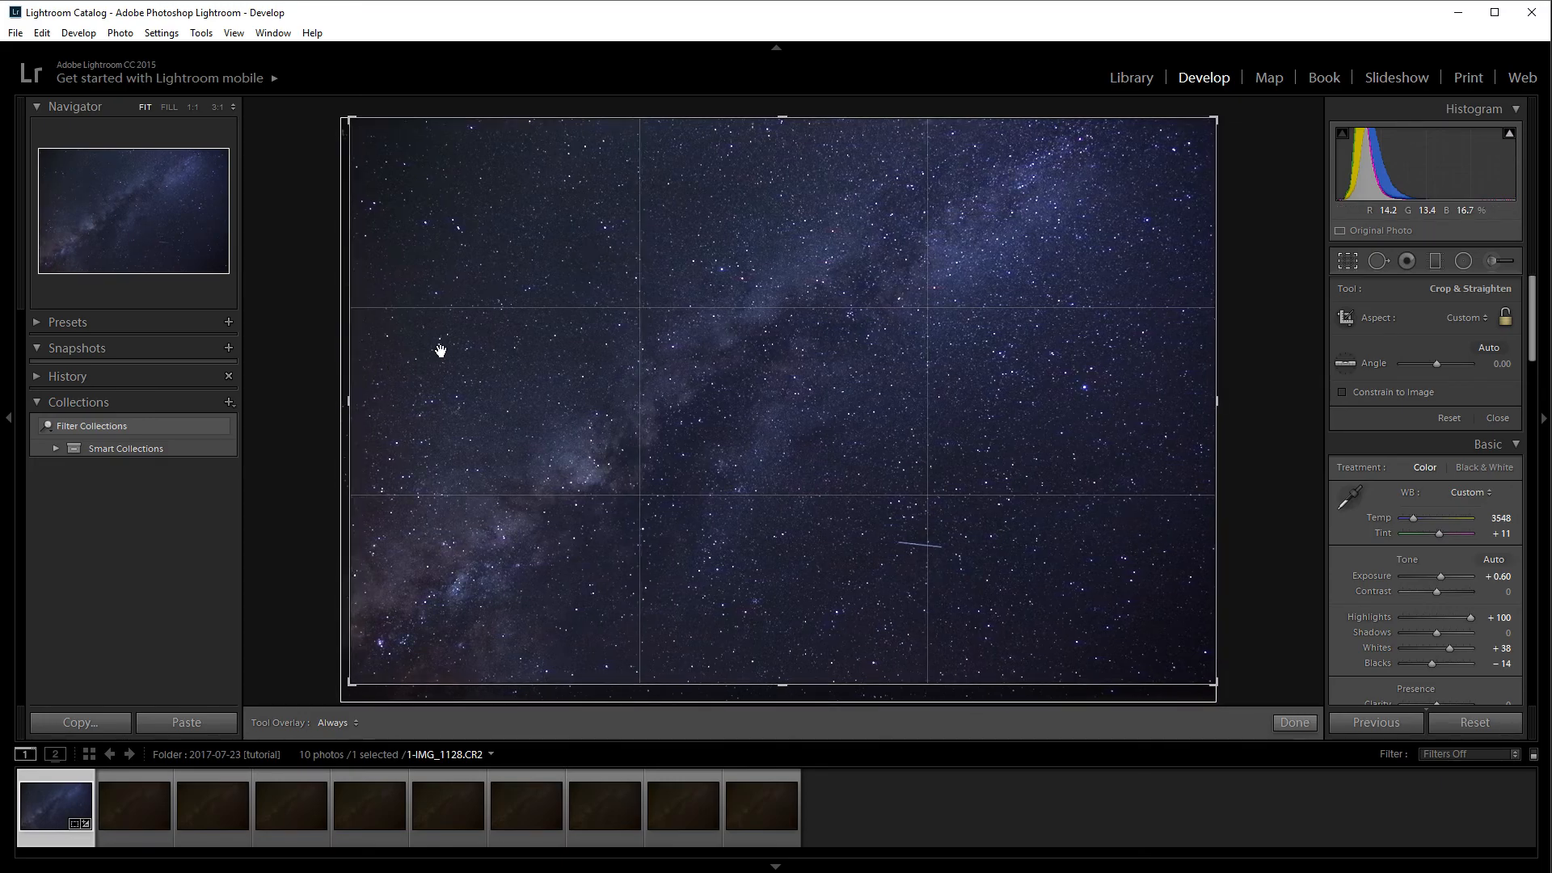
pyautogui.press('Return')
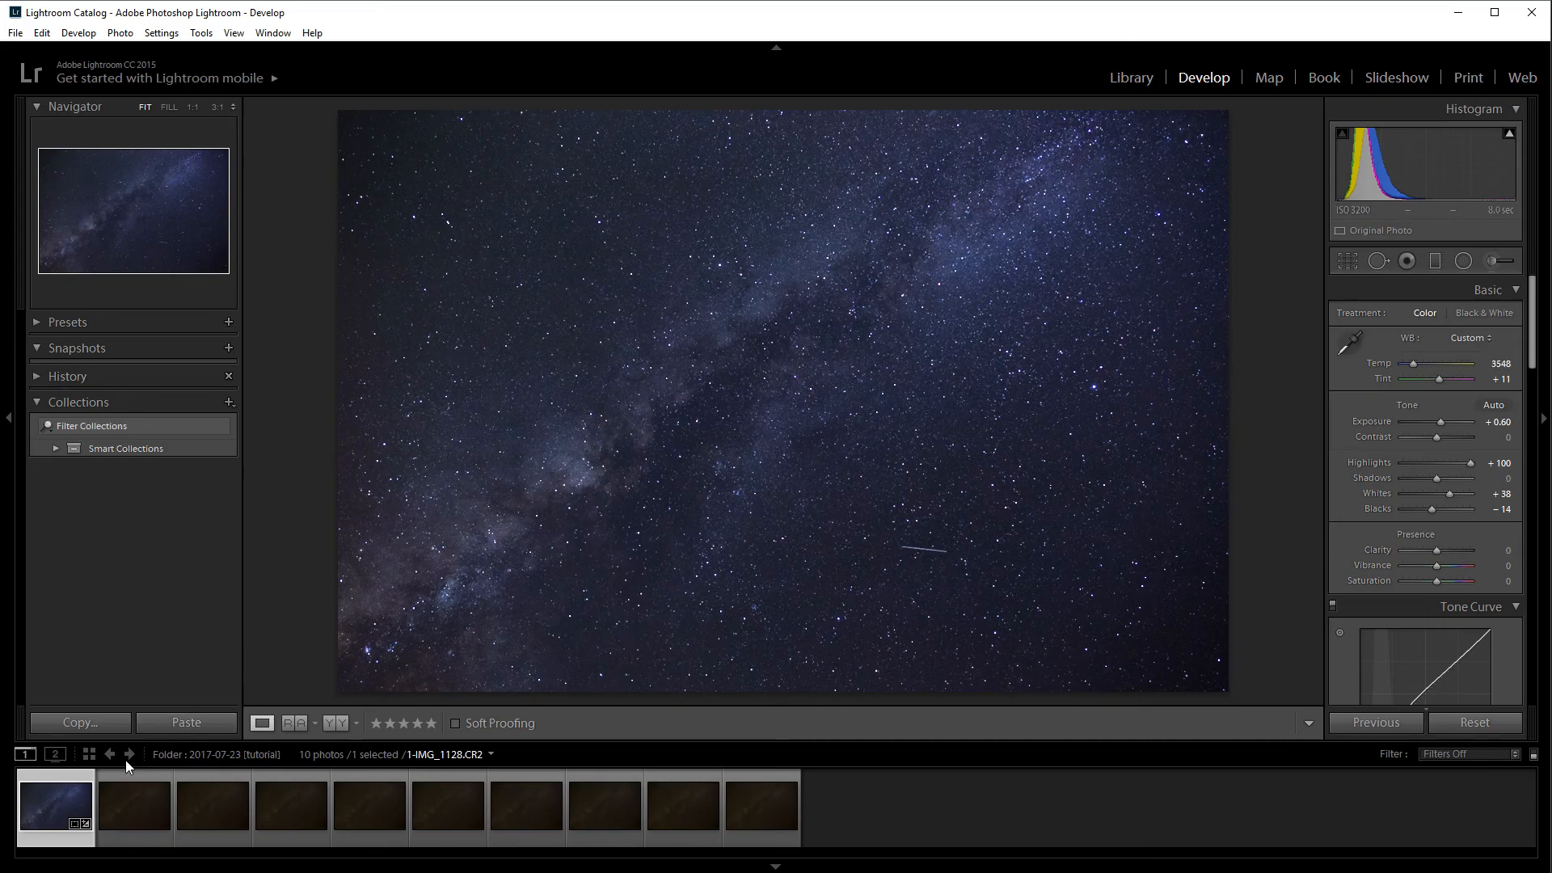
# Step: Compare the first photo with the unedited second one, and set the first photo's Whites to +40
pyautogui.click(111, 796)
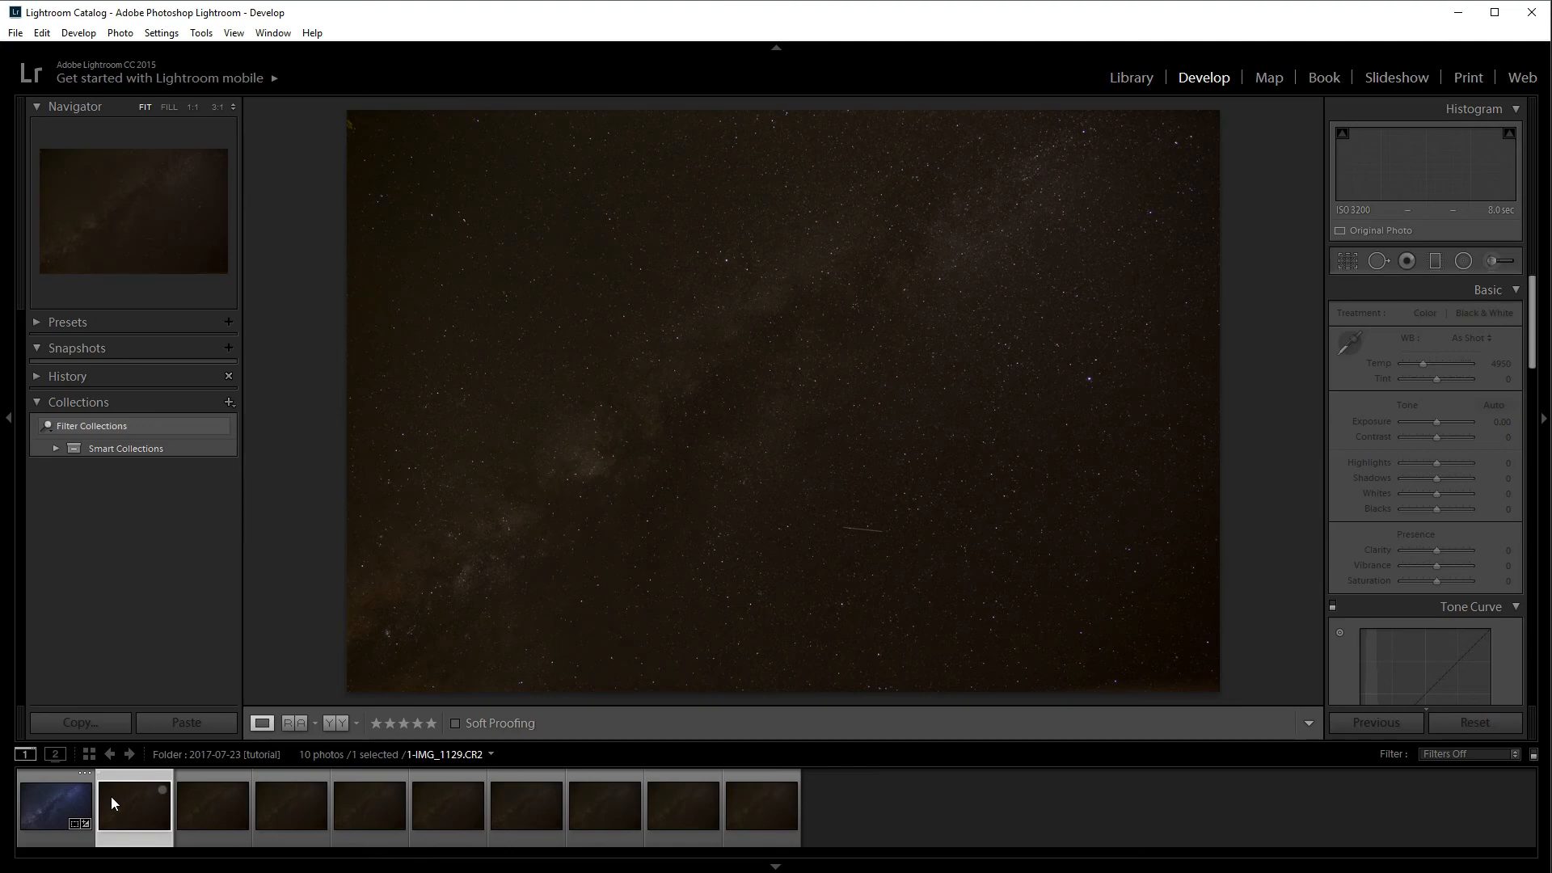
pyautogui.click(42, 800)
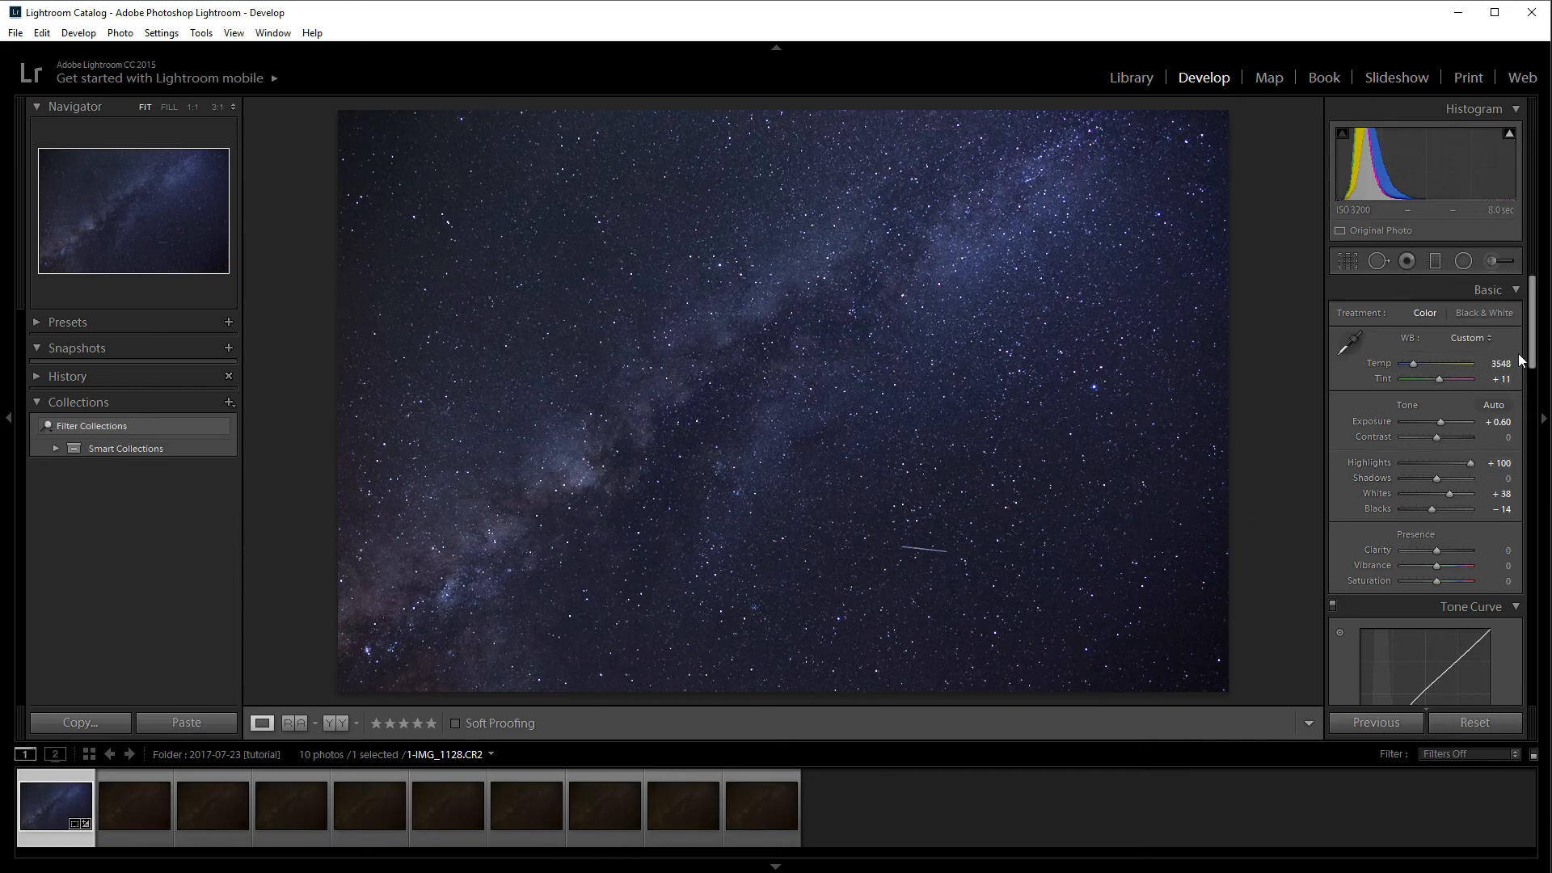
pyautogui.moveTo(1534, 357); pyautogui.dragTo(1536, 370)
pyautogui.moveTo(1447, 434); pyautogui.dragTo(1451, 435)
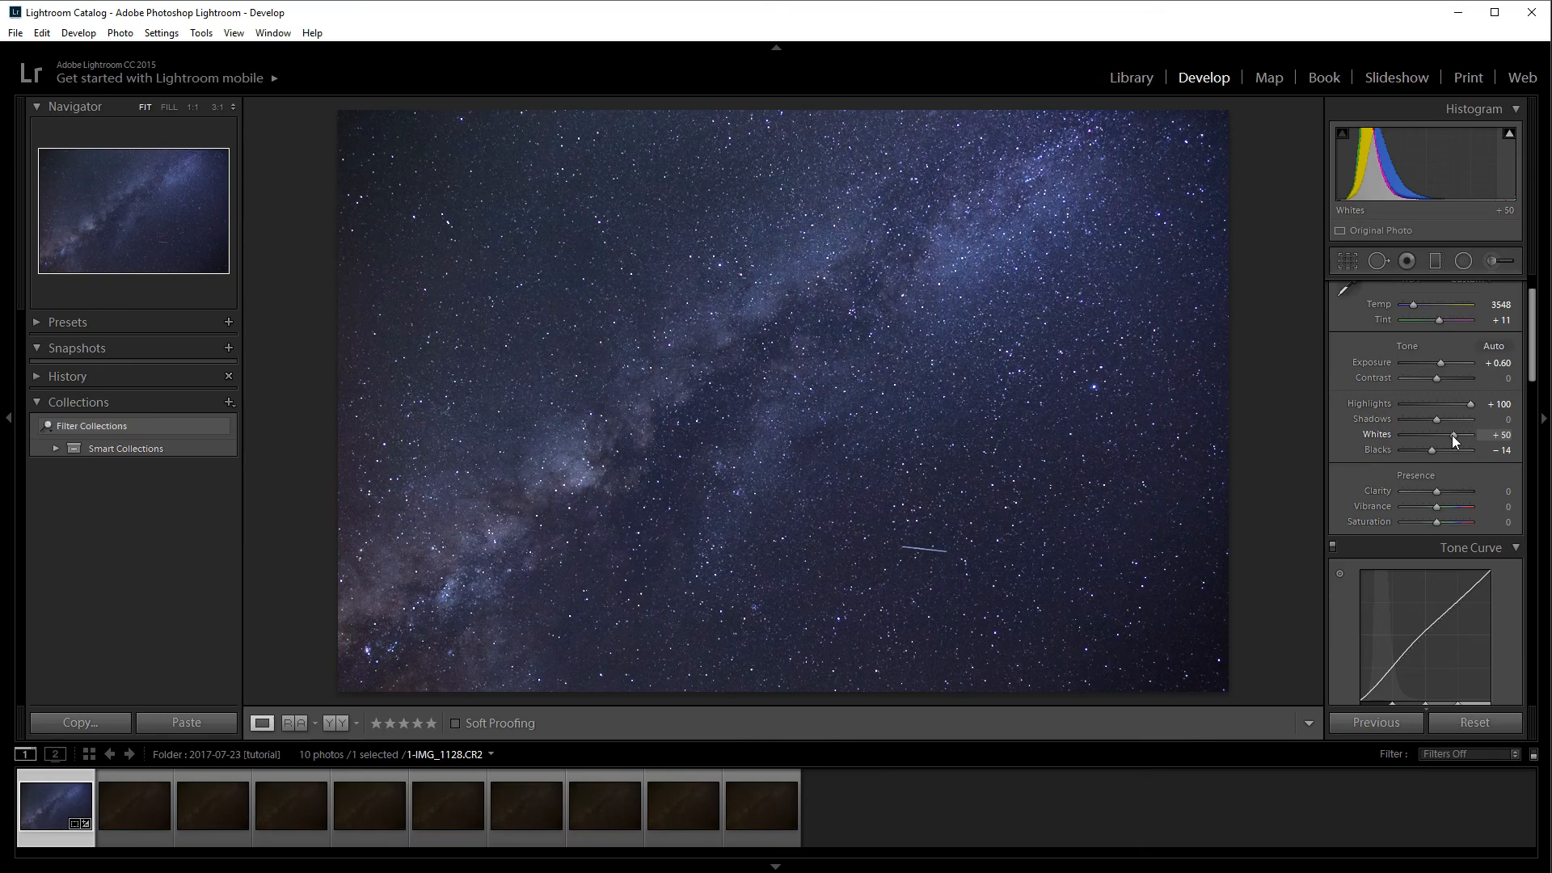
pyautogui.moveTo(1451, 435); pyautogui.dragTo(1448, 434)
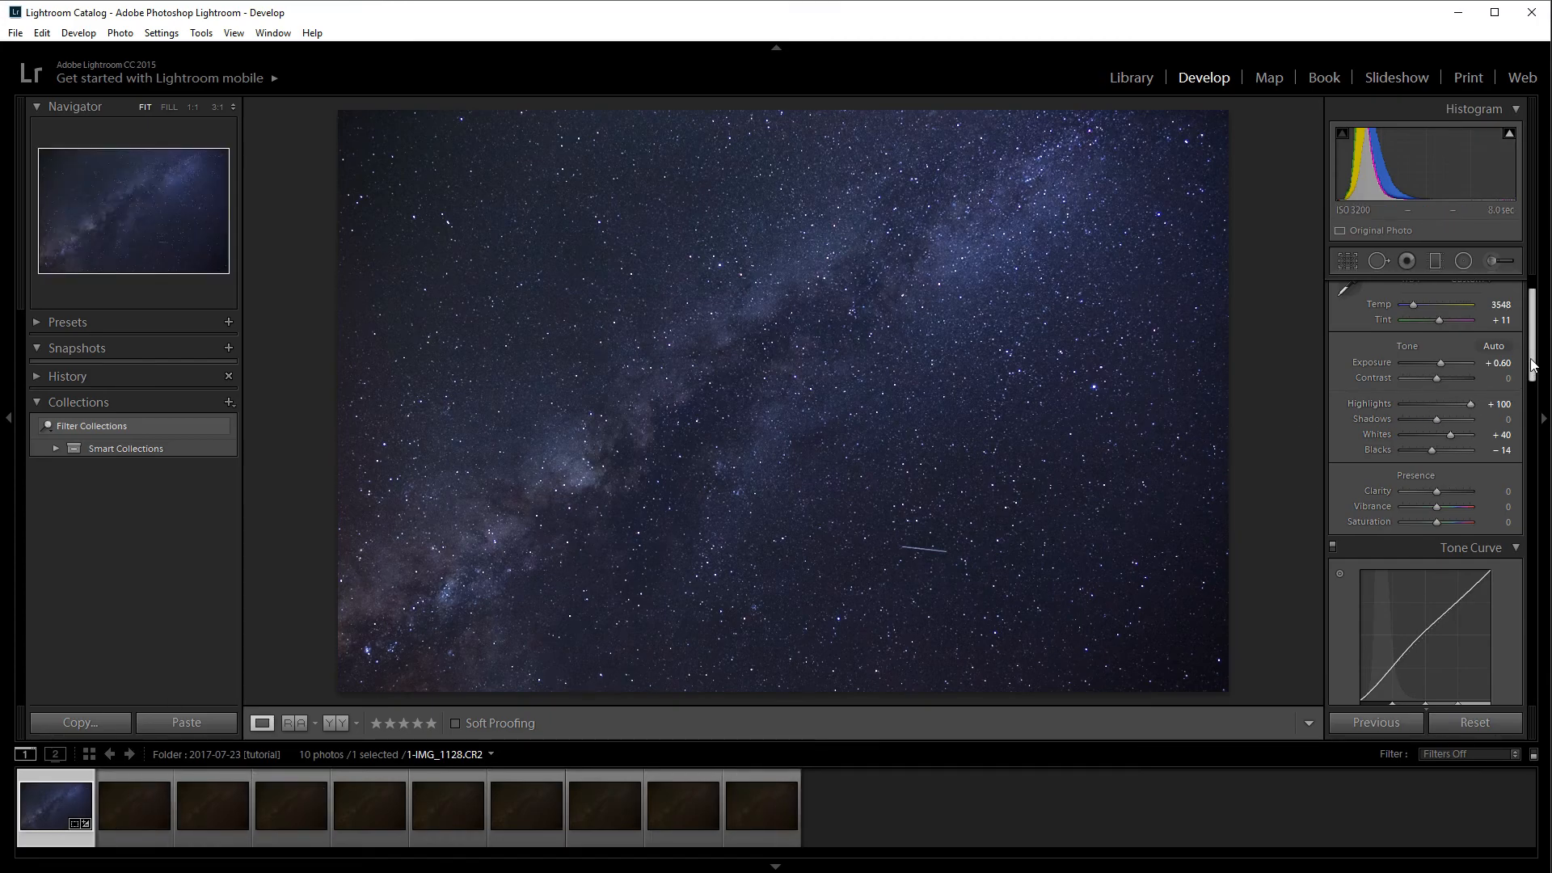
# Step: Set the tone curve's Darks to +28 and Shadows to −26 on the first photo
pyautogui.moveTo(1533, 364); pyautogui.dragTo(1544, 432)
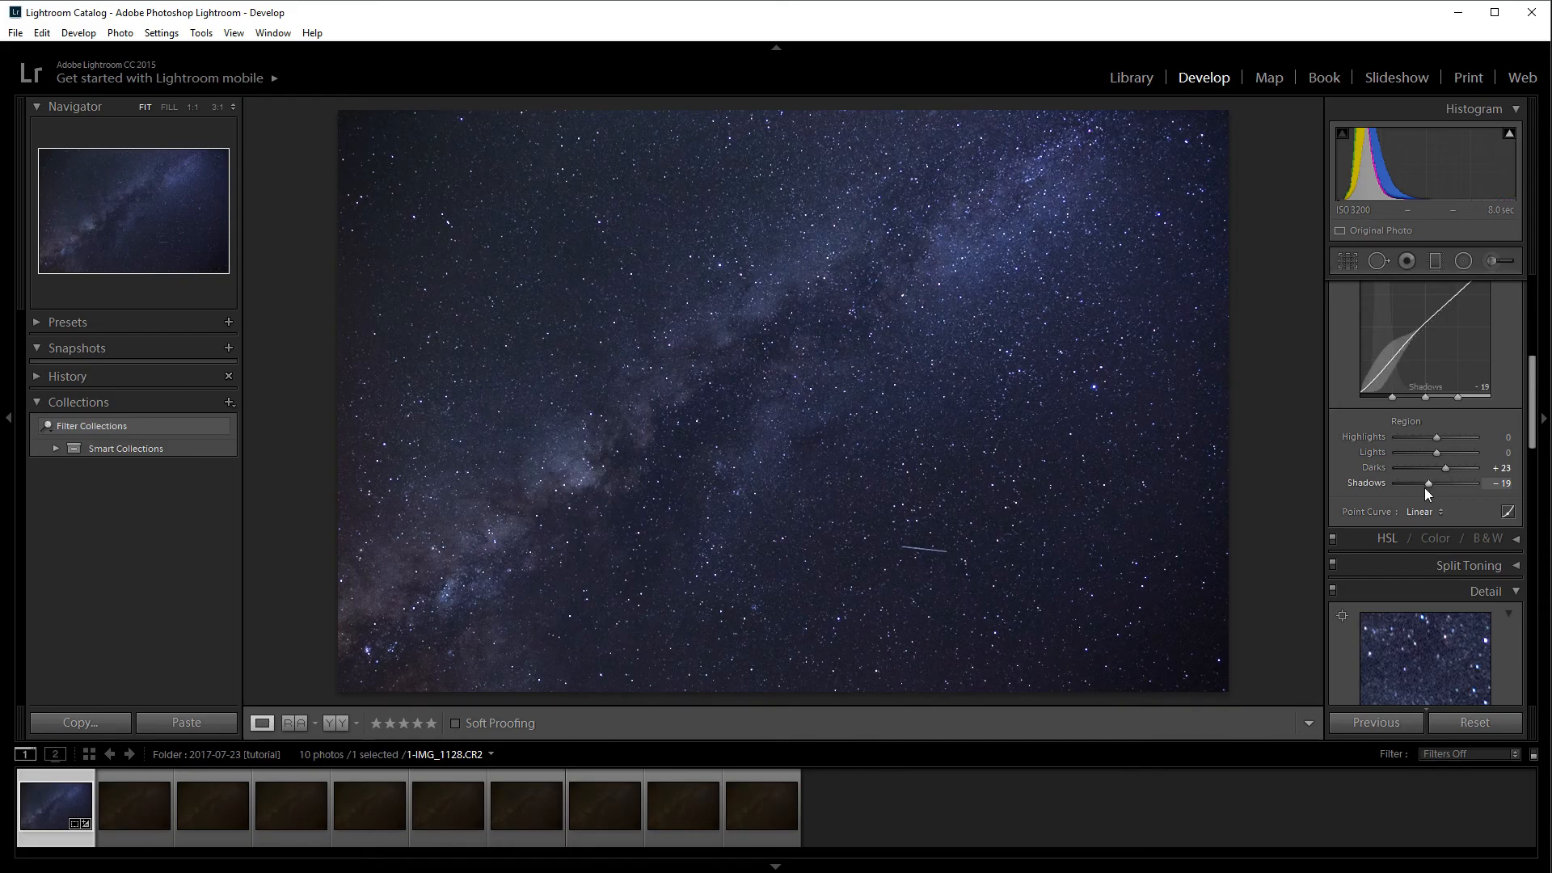
pyautogui.moveTo(1424, 487); pyautogui.dragTo(1446, 468)
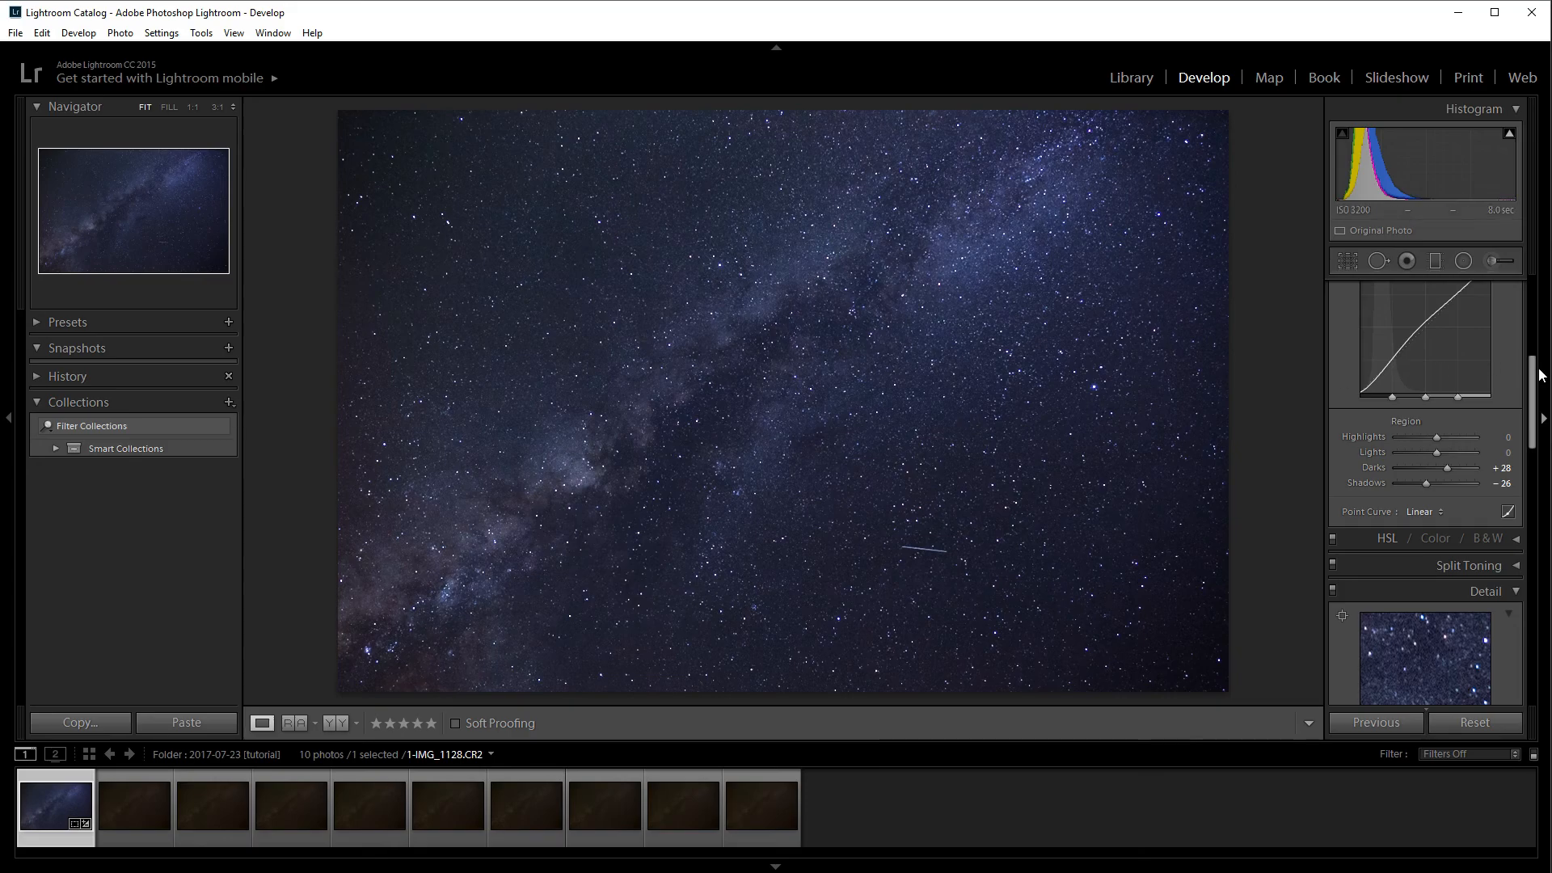
# Step: Inspect the grain along the Milky Way at 1:1 and set the Noise Reduction Luminance to 15
pyautogui.moveTo(1533, 374); pyautogui.dragTo(1528, 468)
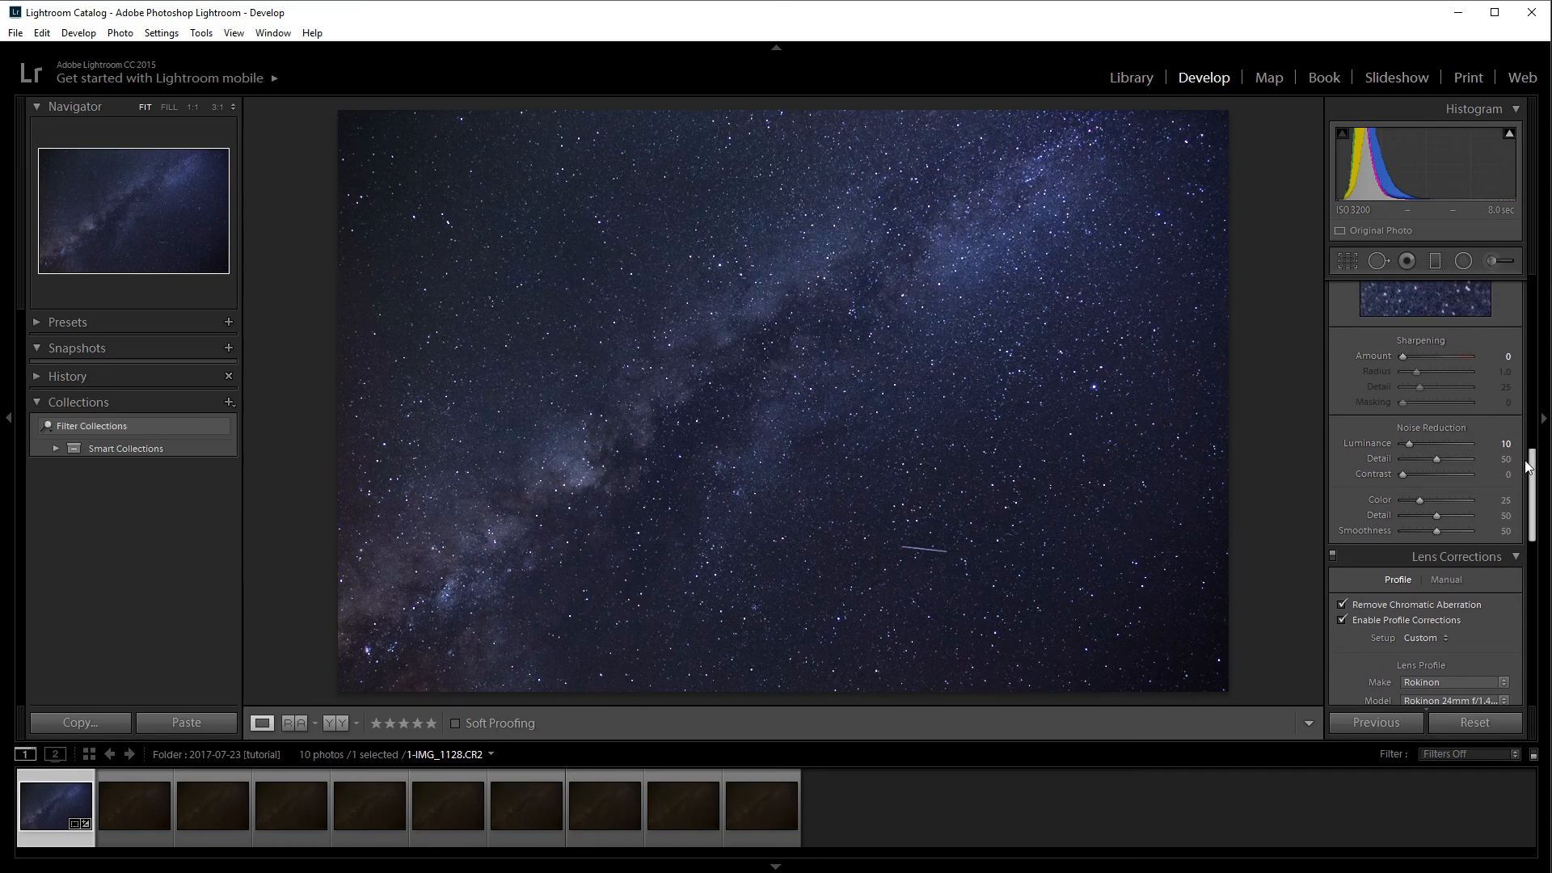
pyautogui.click(728, 393)
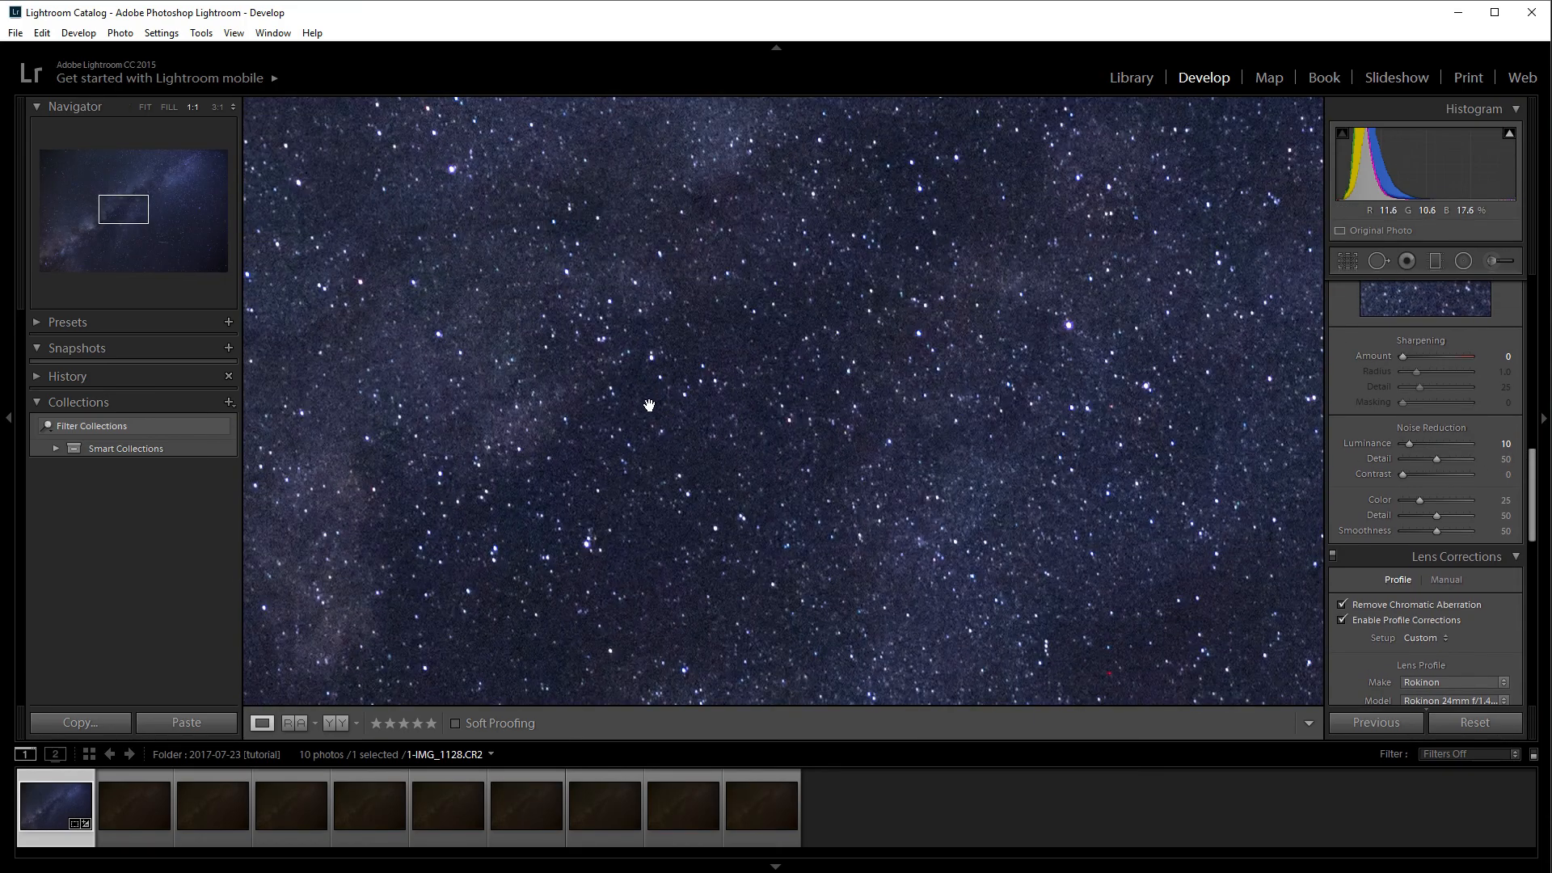
pyautogui.moveTo(653, 403); pyautogui.dragTo(1133, 197)
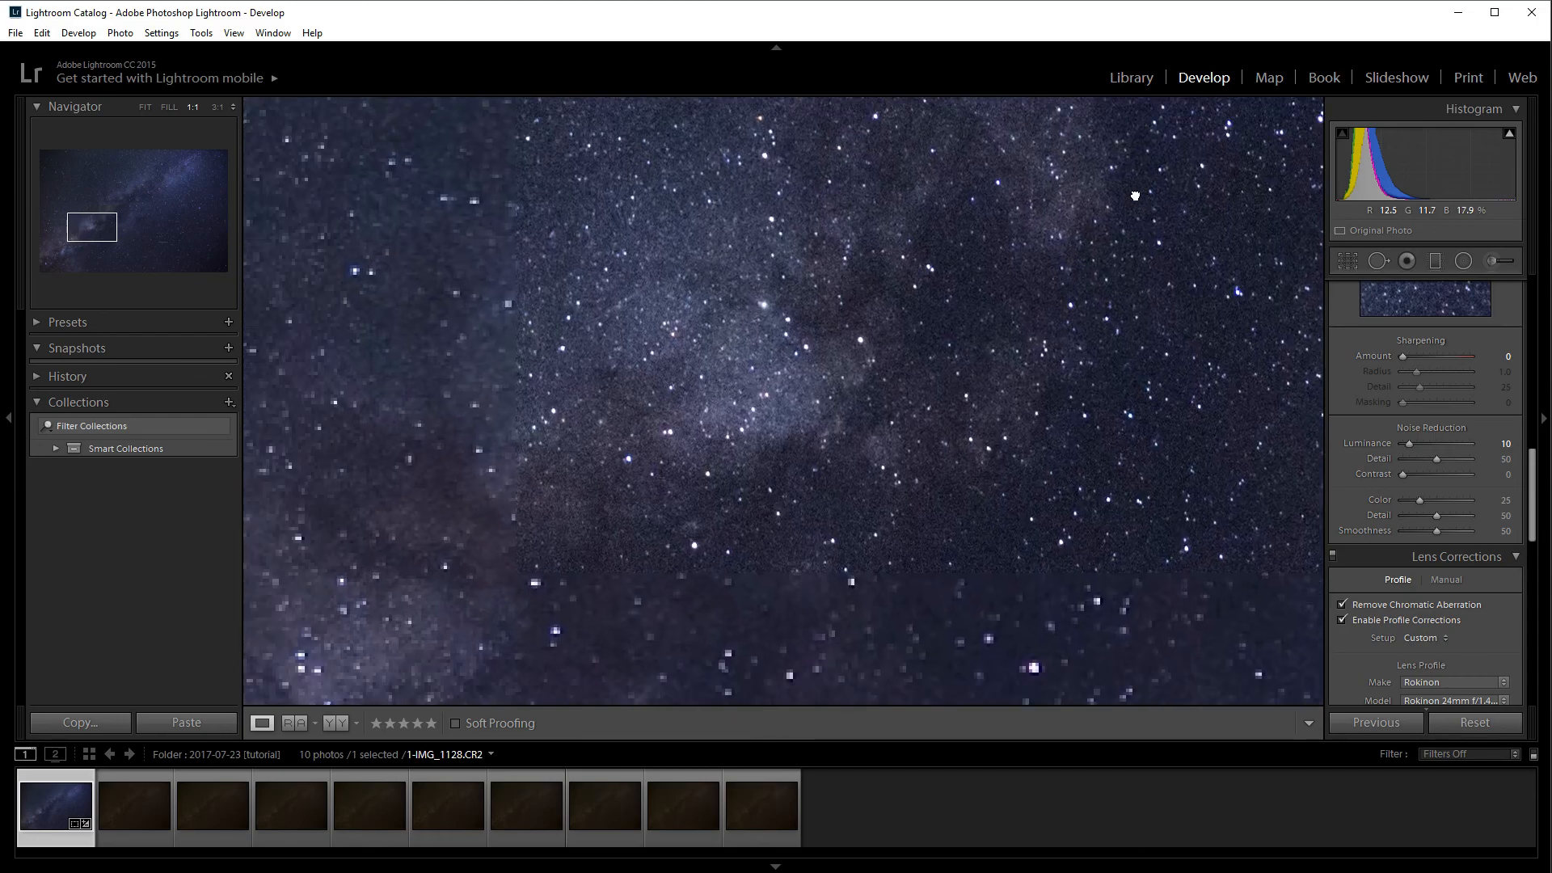
pyautogui.moveTo(975, 410); pyautogui.dragTo(1046, 233)
pyautogui.moveTo(971, 366); pyautogui.dragTo(1067, 244)
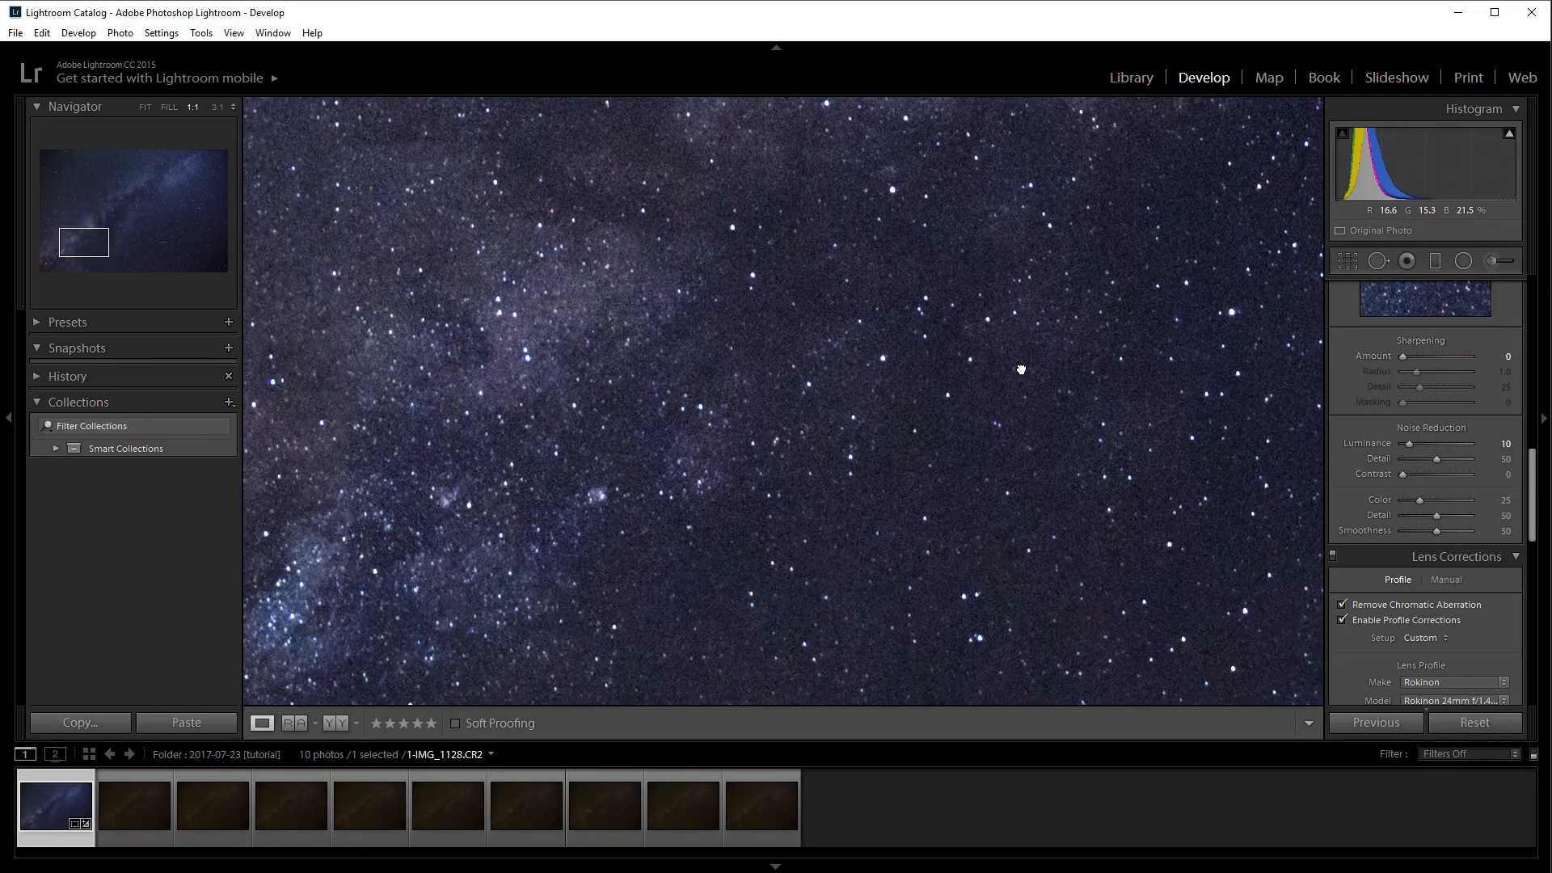
pyautogui.moveTo(995, 392); pyautogui.dragTo(1114, 294)
pyautogui.moveTo(779, 434); pyautogui.dragTo(1122, 323)
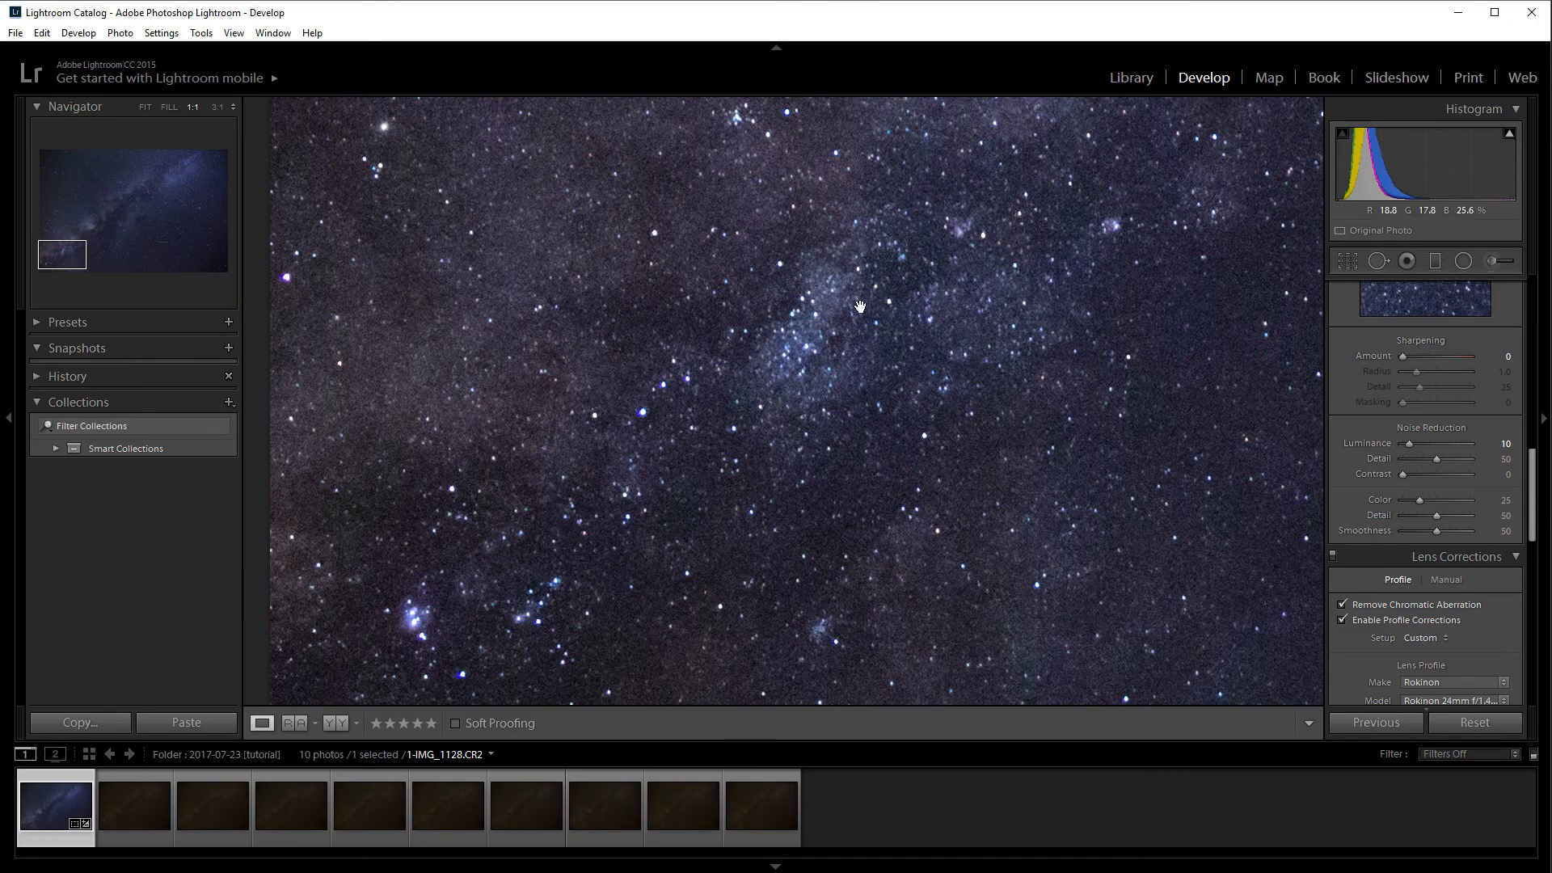
pyautogui.moveTo(910, 303); pyautogui.dragTo(667, 549)
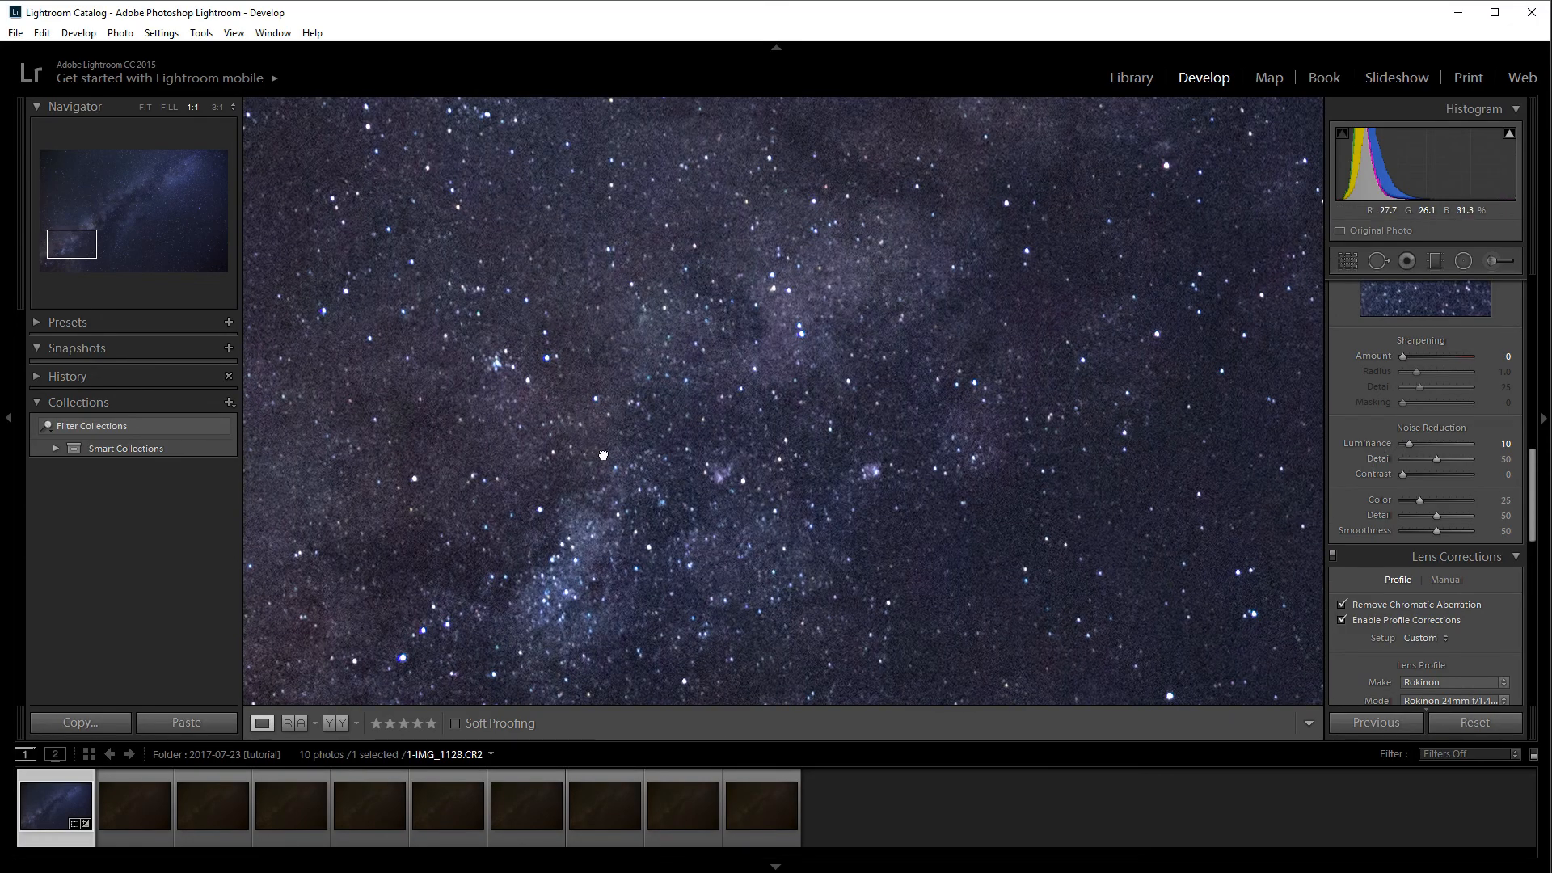
pyautogui.moveTo(598, 455); pyautogui.dragTo(662, 409)
pyautogui.moveTo(1409, 444)
pyautogui.mouseDown()
pyautogui.moveTo(1393, 445)
pyautogui.moveTo(1408, 443)
pyautogui.mouseUp()
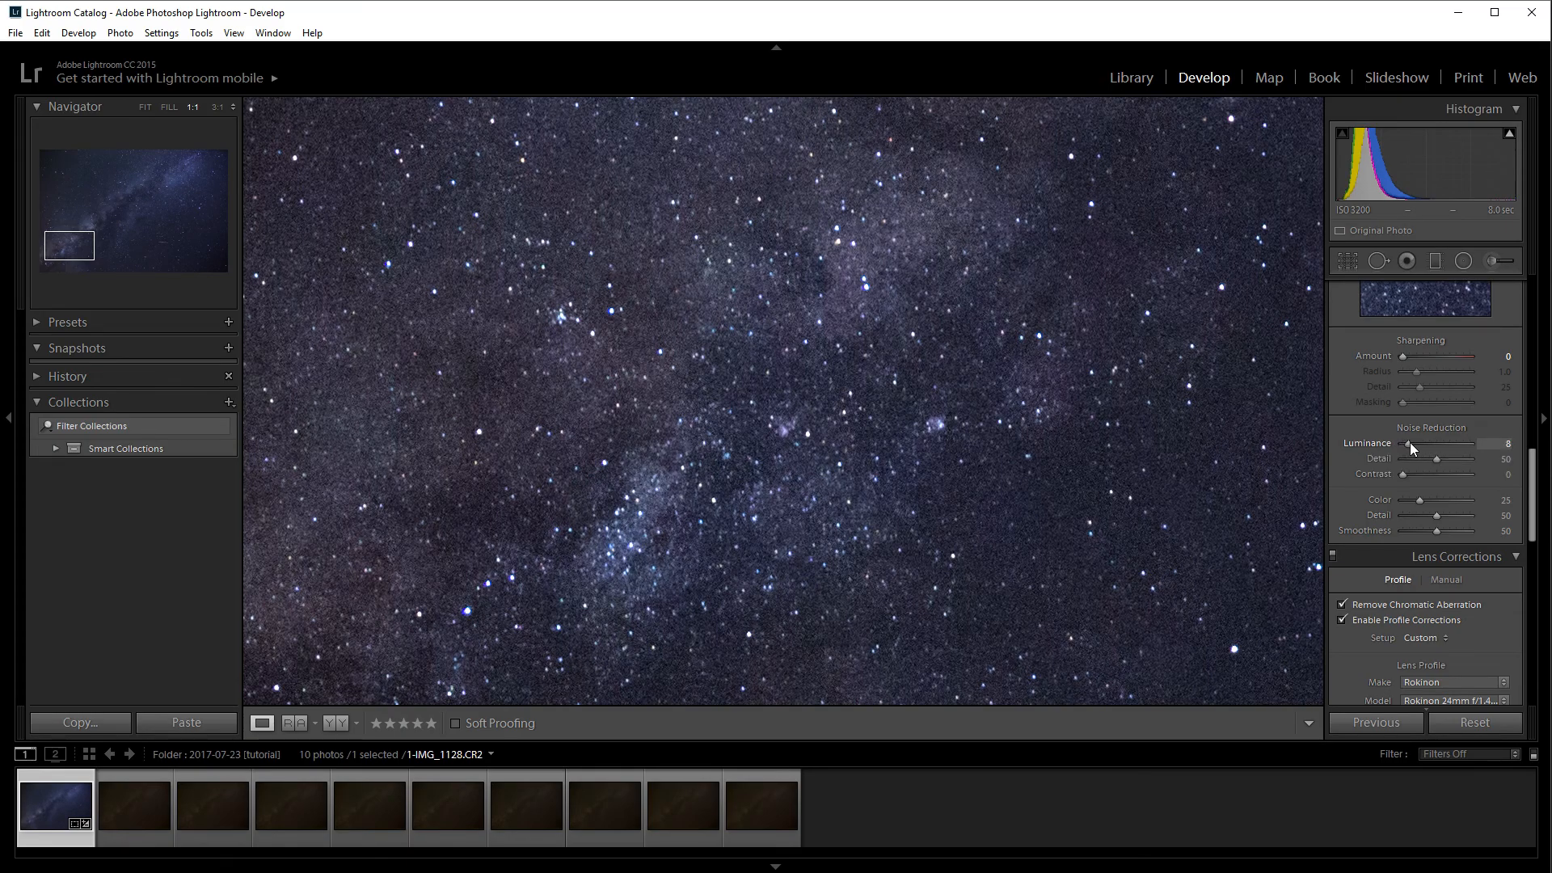
pyautogui.moveTo(1416, 448); pyautogui.dragTo(1427, 451)
pyautogui.moveTo(1420, 445); pyautogui.dragTo(1402, 445)
pyautogui.click(900, 439)
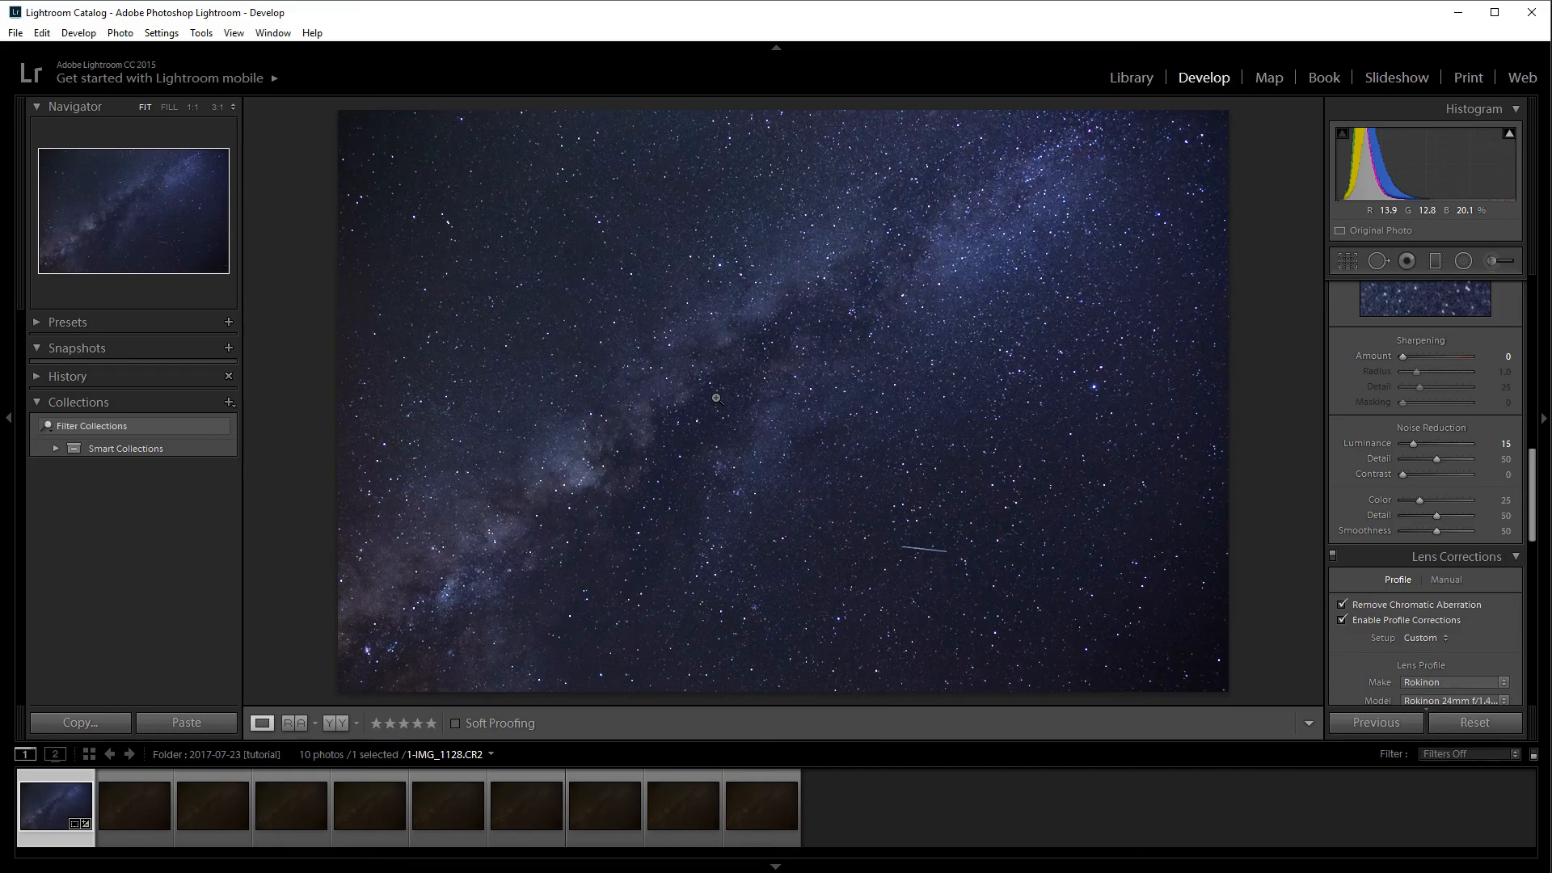
# Step: Copy all develop settings of the first photo, including brush, lens corrections and crop
pyautogui.rightClick(59, 812)
pyautogui.moveTo(143, 619)
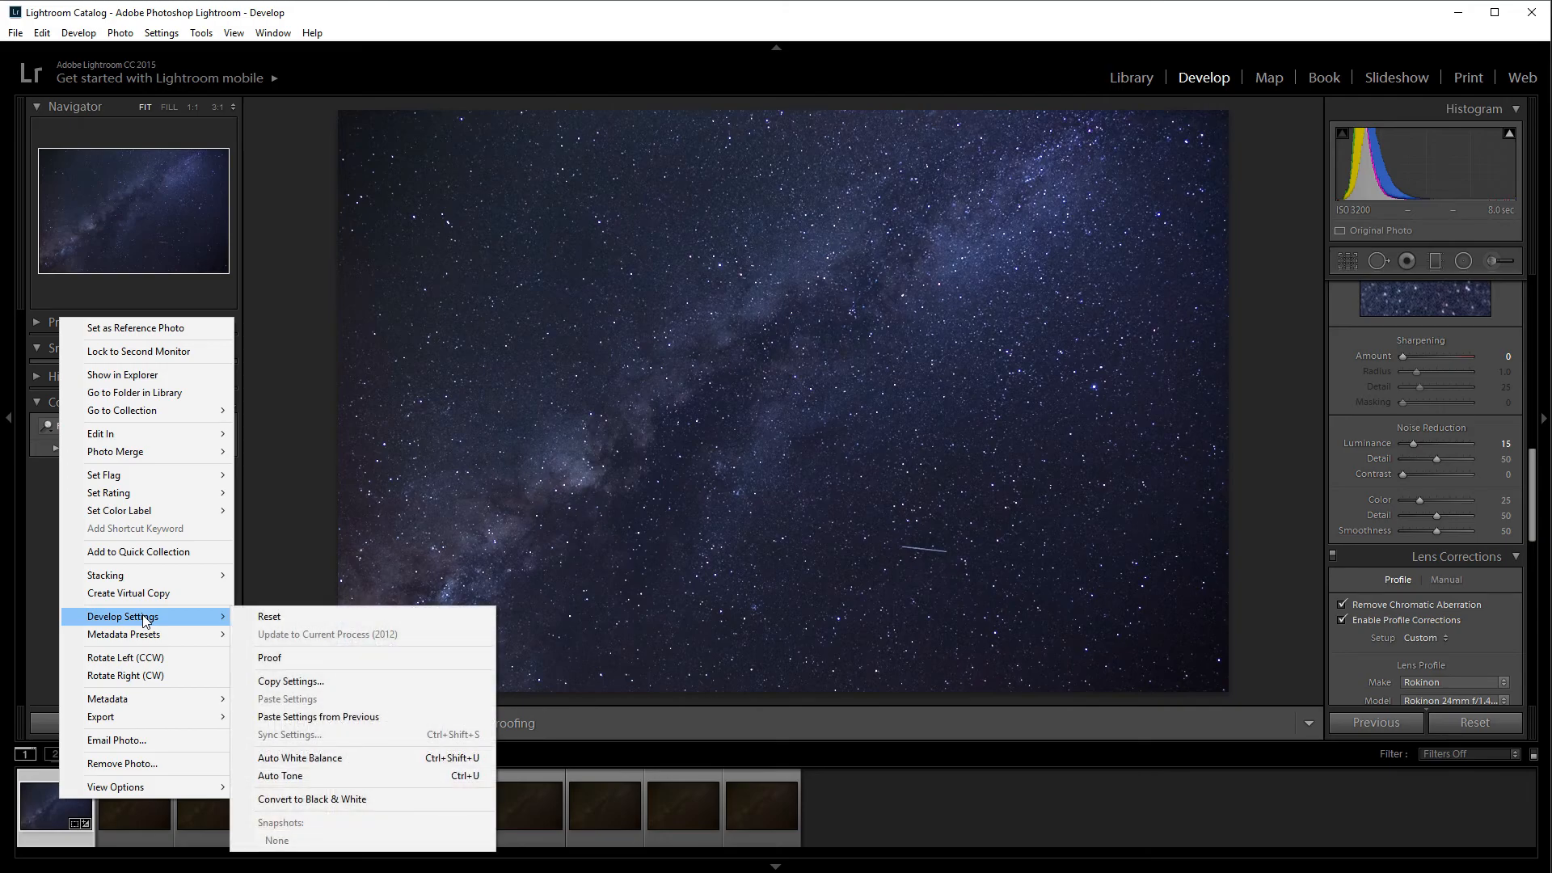
pyautogui.click(323, 681)
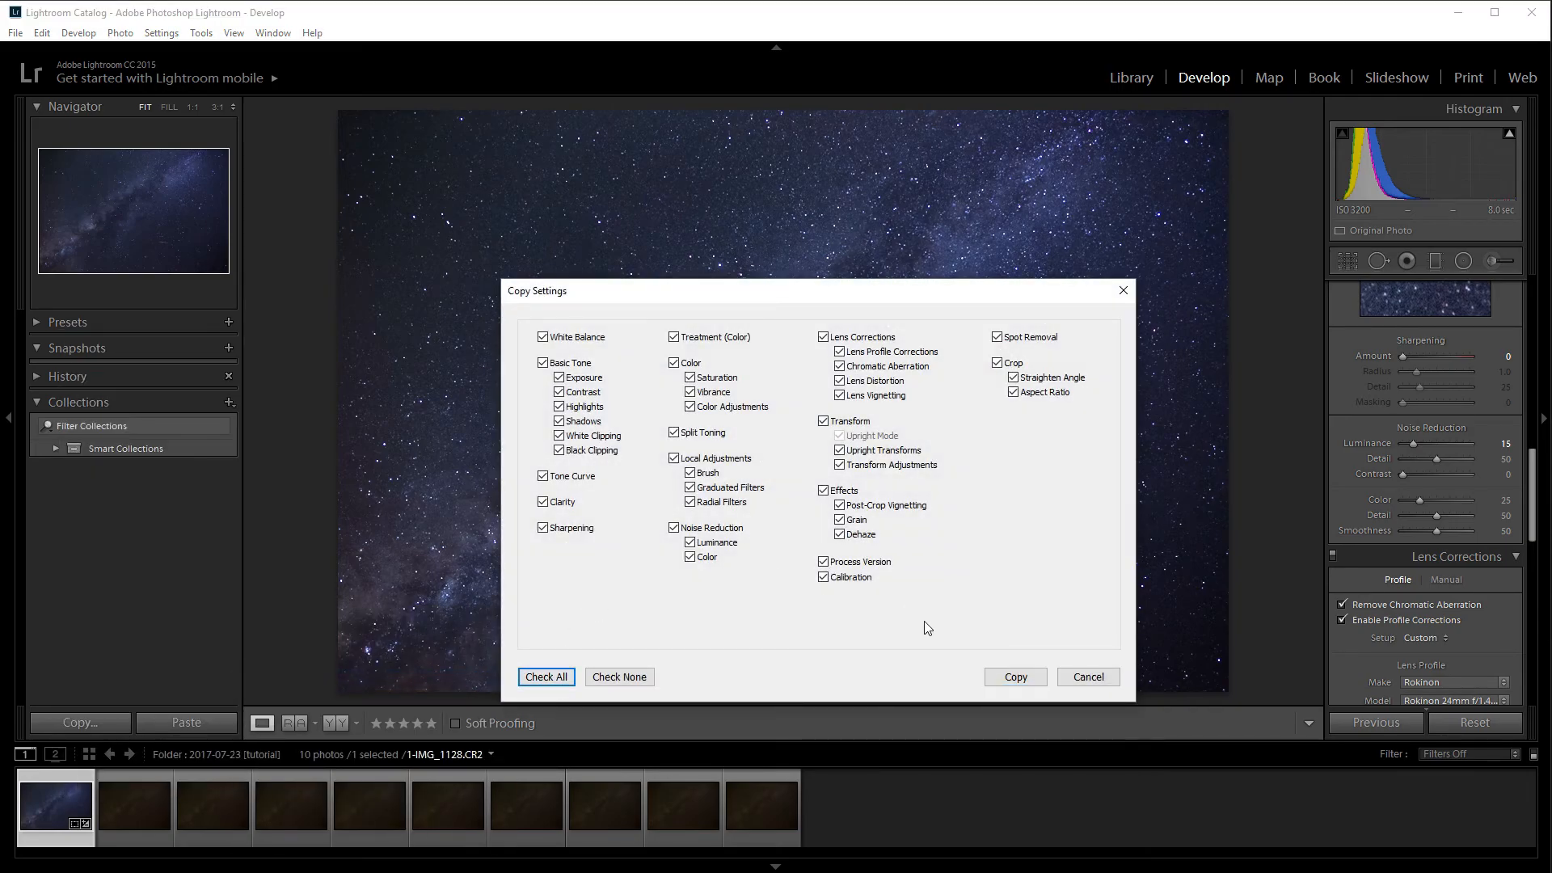
pyautogui.click(1002, 683)
# Step: Select the other nine photos in the series and paste the copied develop settings onto them
pyautogui.click(153, 807)
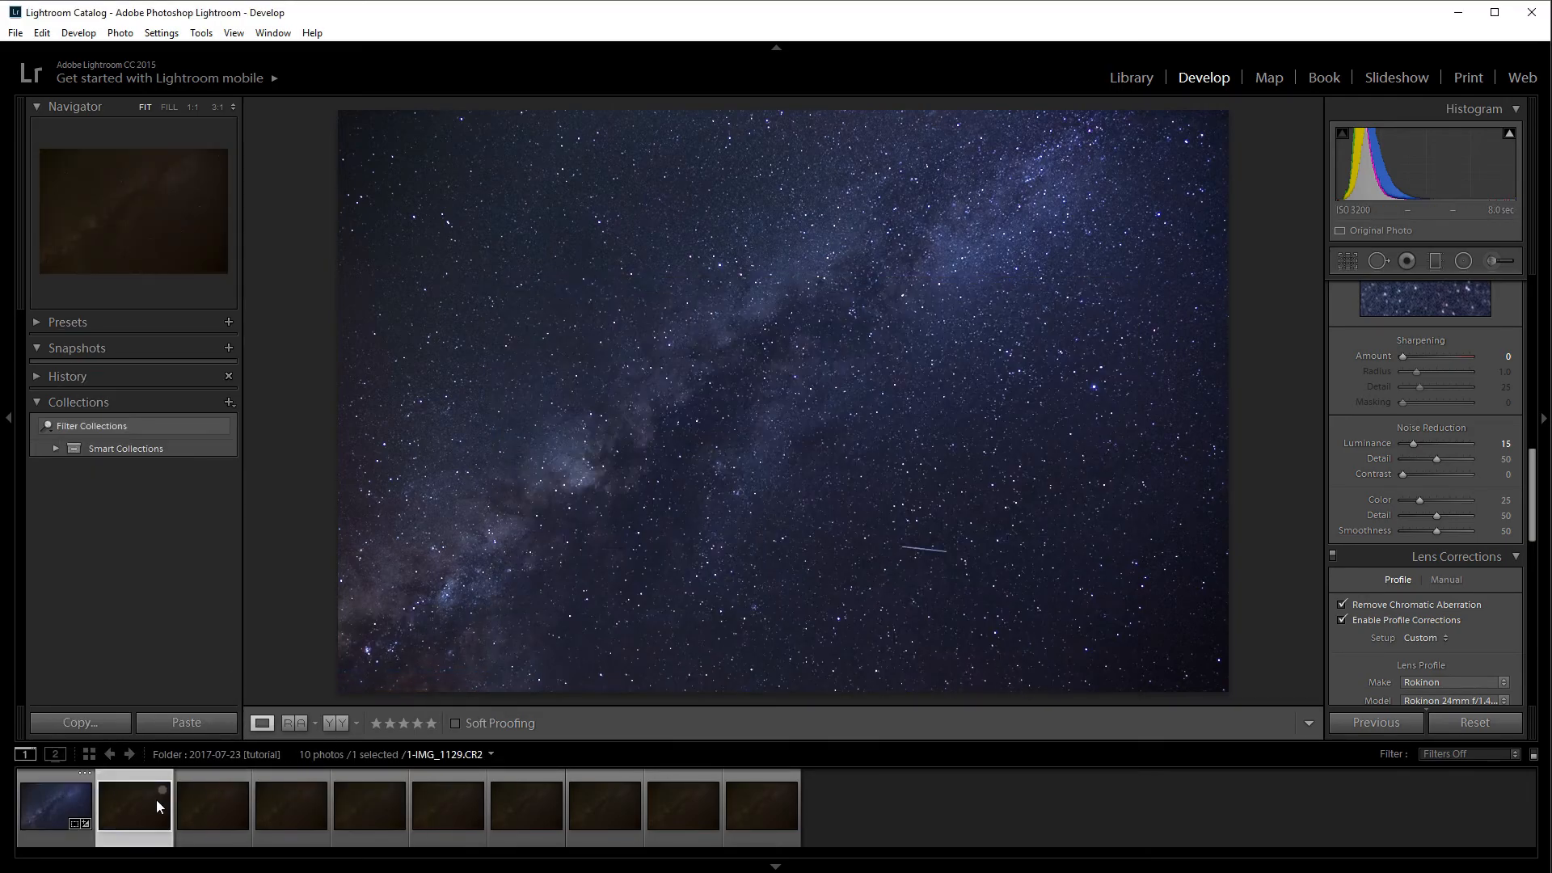
pyautogui.keyDown('shift'); pyautogui.click(760, 817); pyautogui.keyUp('shift')
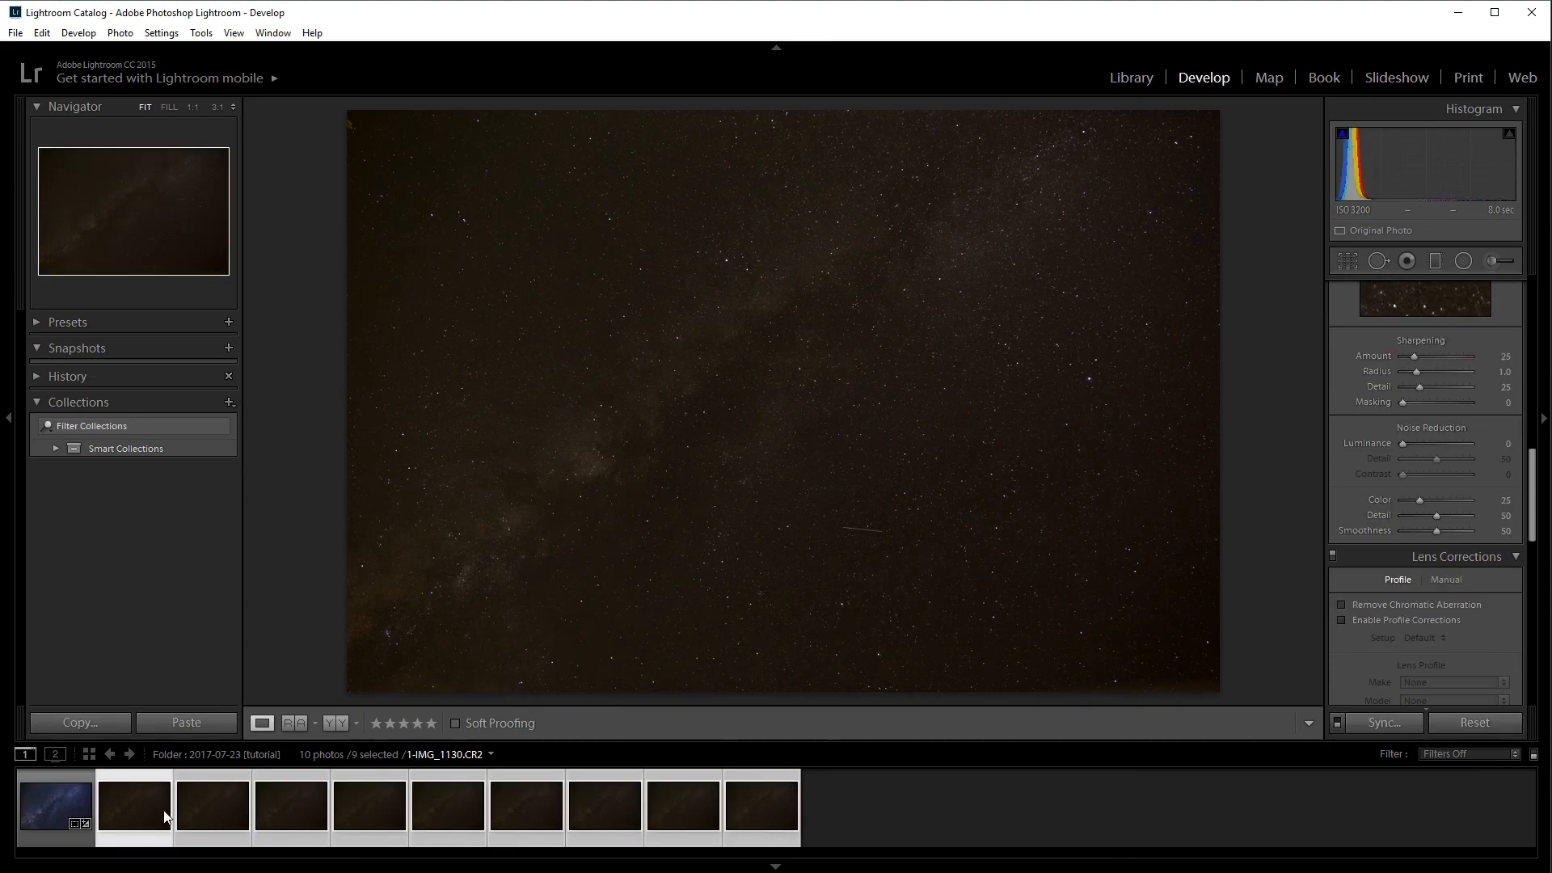
pyautogui.rightClick(169, 817)
pyautogui.moveTo(226, 641)
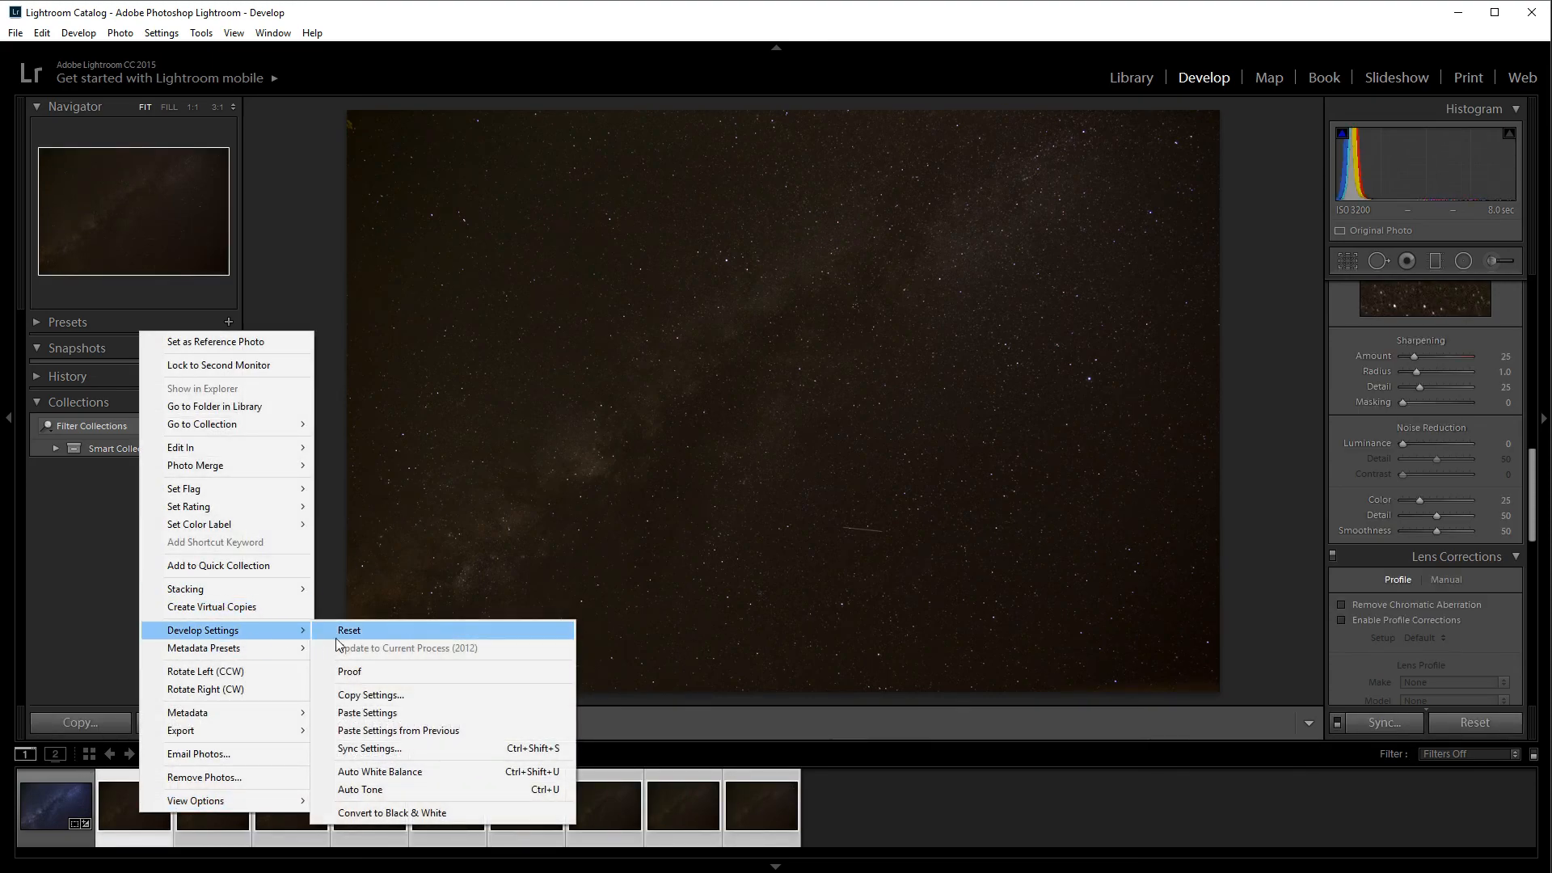
pyautogui.click(395, 715)
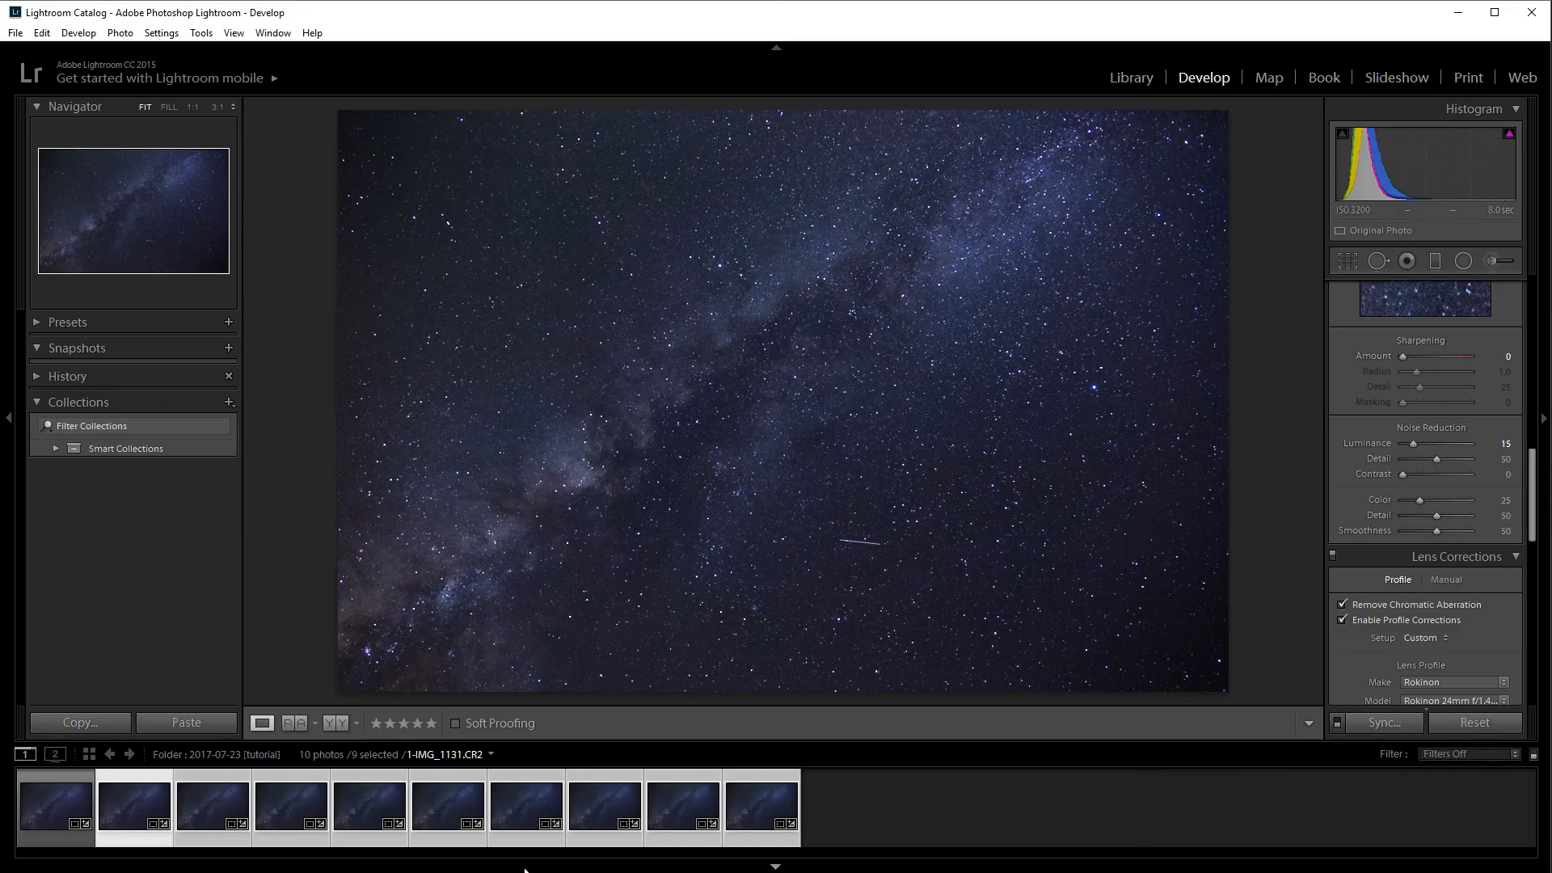
# Step: Compare the first photo's edit with the second one's, and select all ten photos
pyautogui.press('Left')
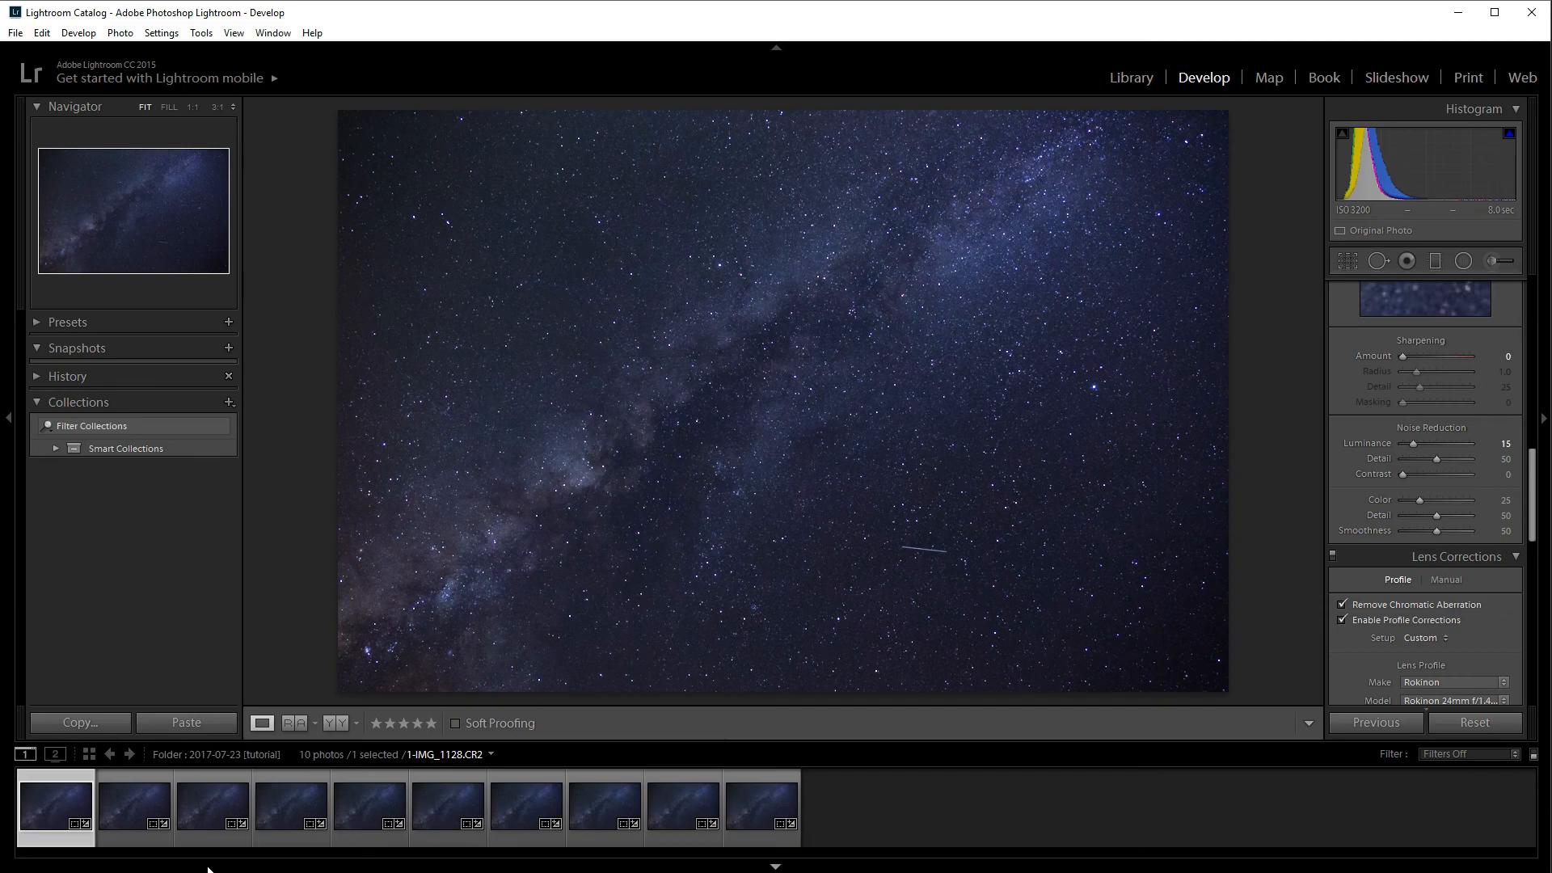
pyautogui.click(135, 811)
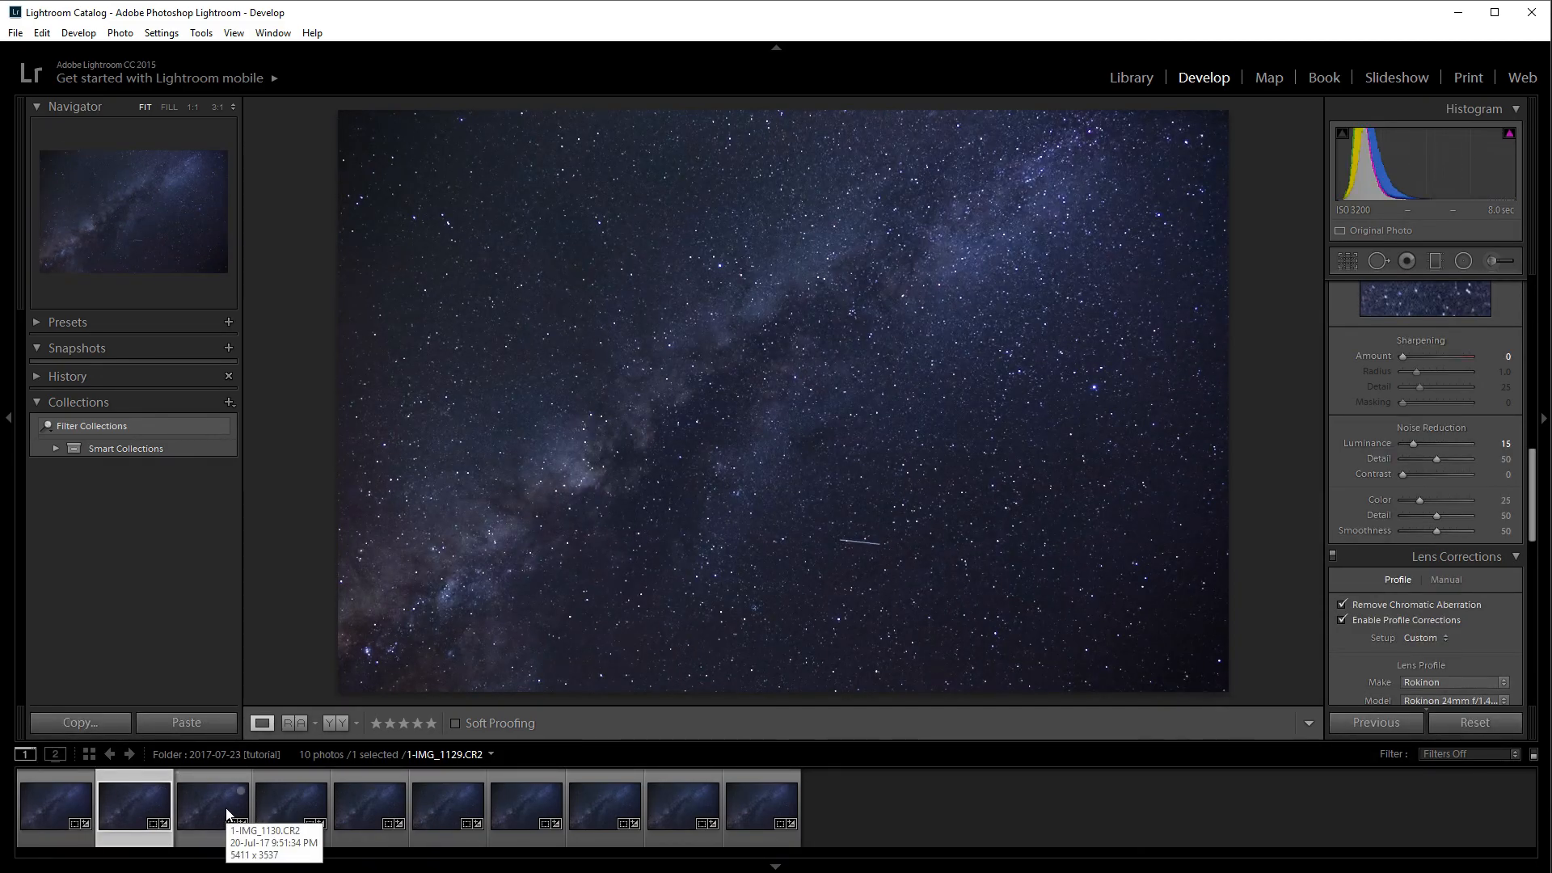
pyautogui.click(55, 814)
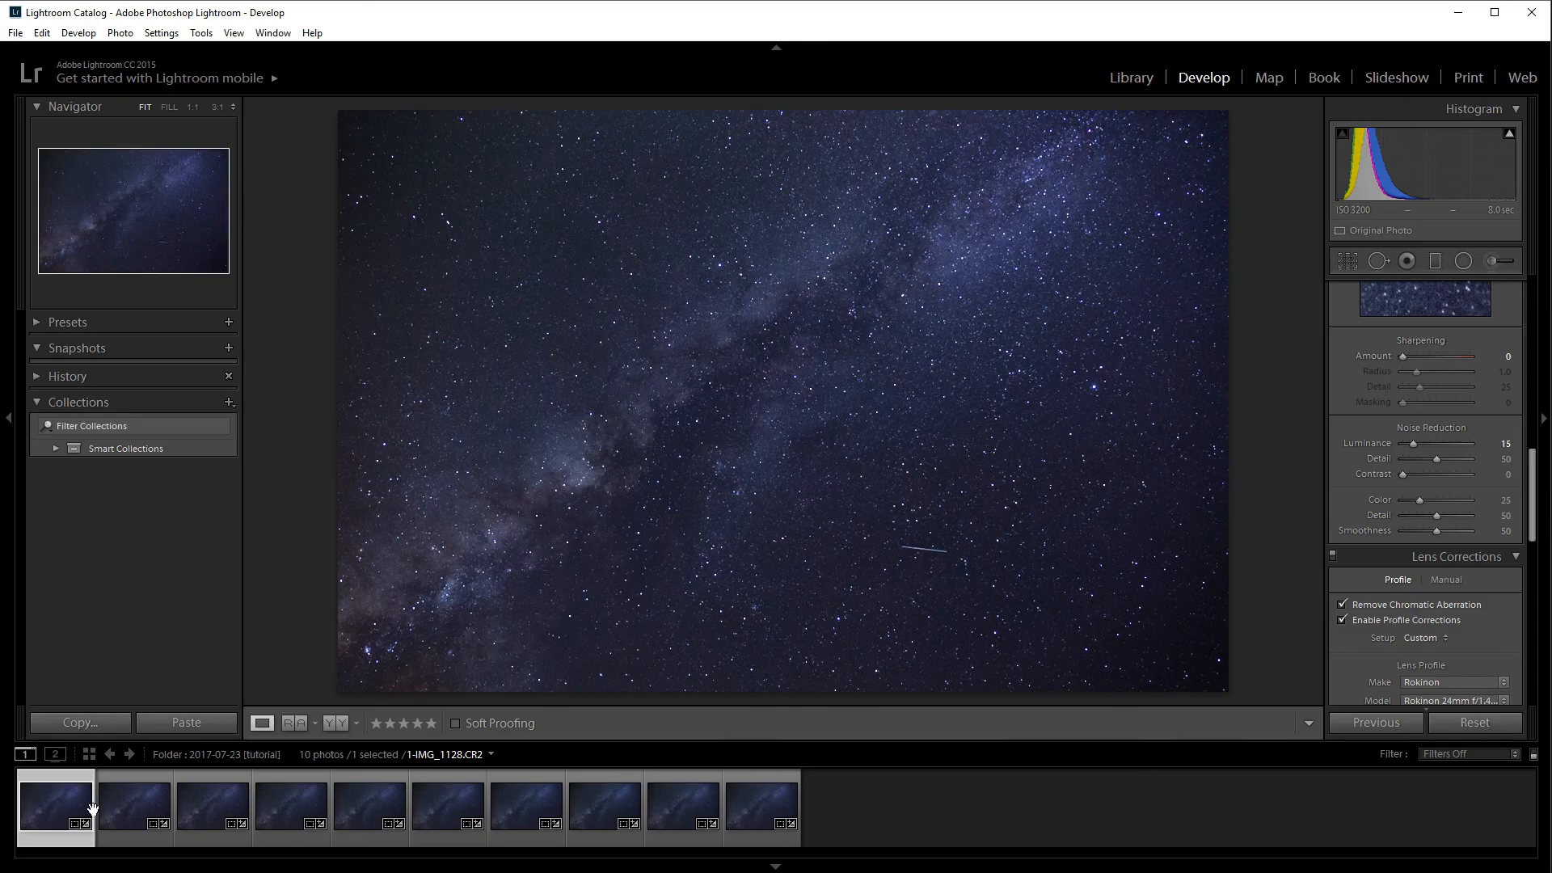
pyautogui.keyDown('shift'); pyautogui.click(735, 808); pyautogui.keyUp('shift')
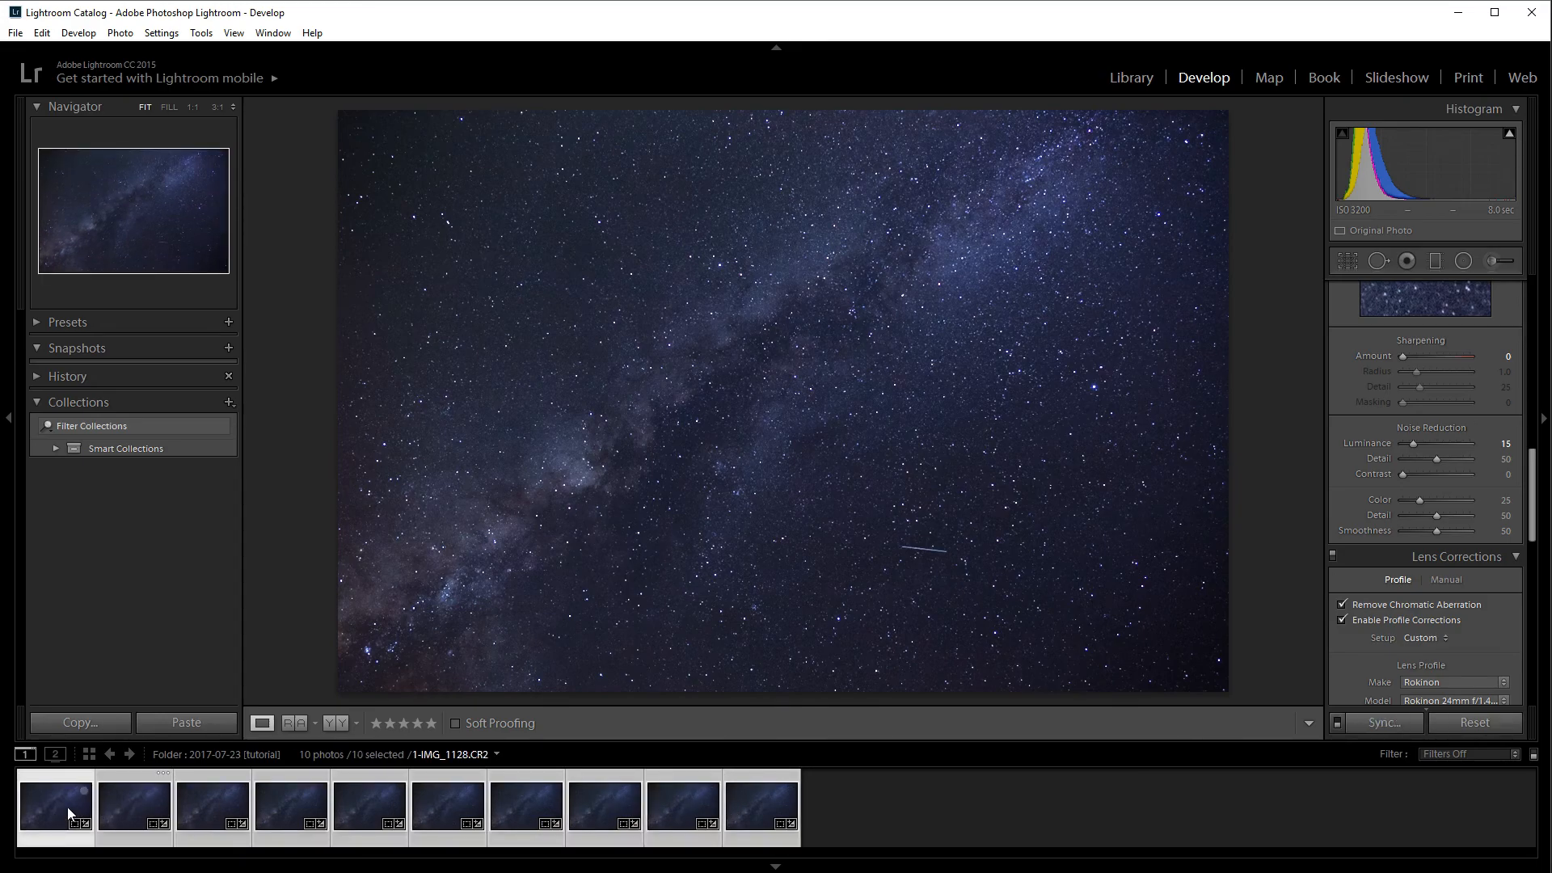
pyautogui.rightClick(35, 798)
pyautogui.moveTo(90, 437)
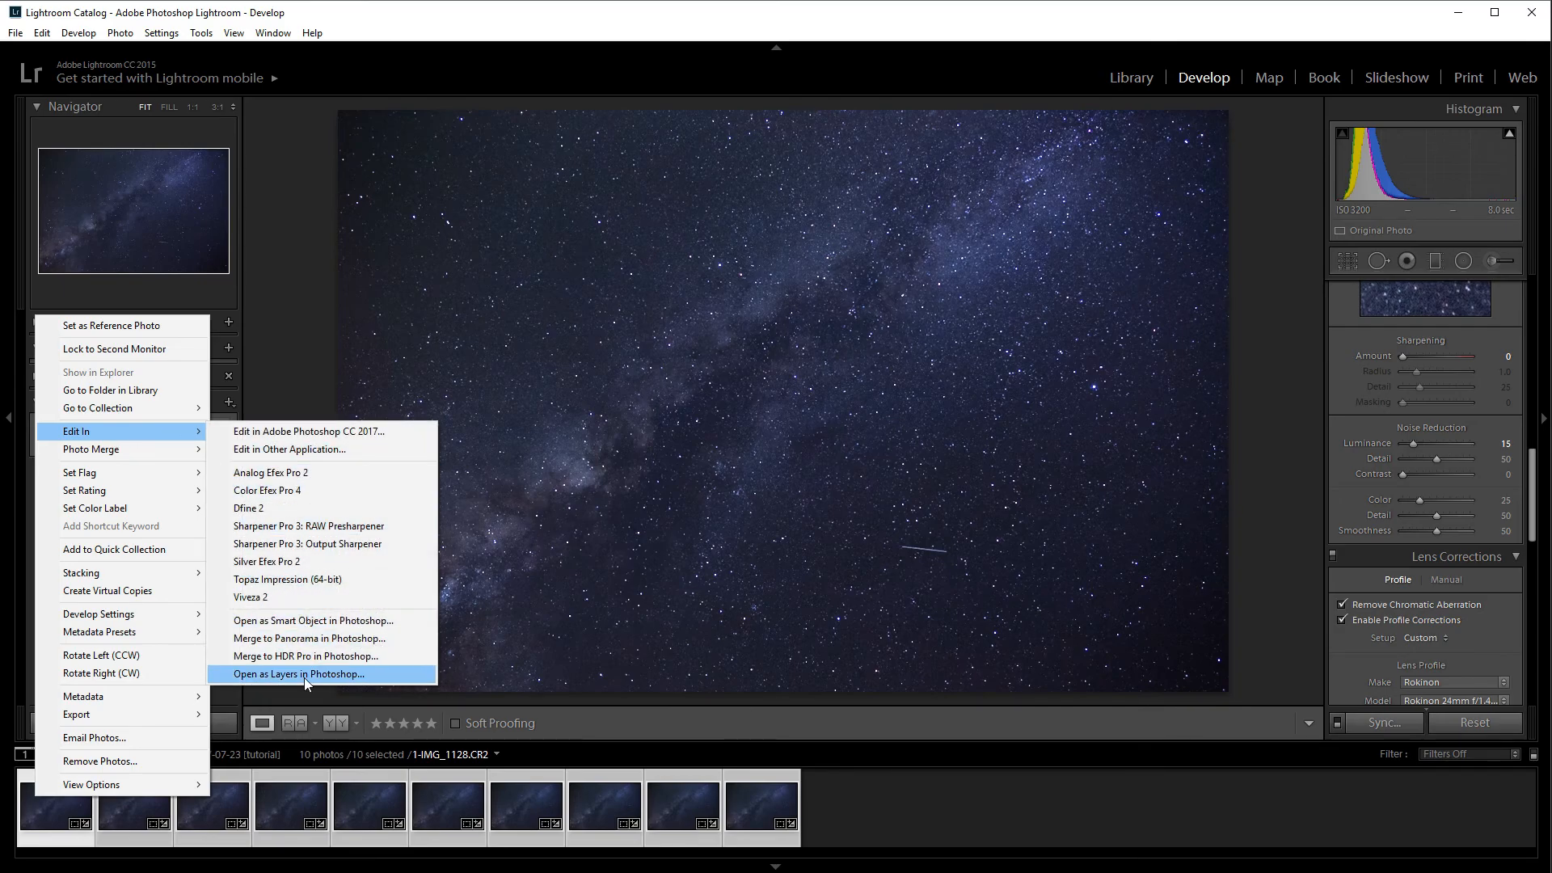
pyautogui.click(207, 23)
# Step: Open the Preferences at the External Editing settings for Photoshop
pyautogui.click(66, 34)
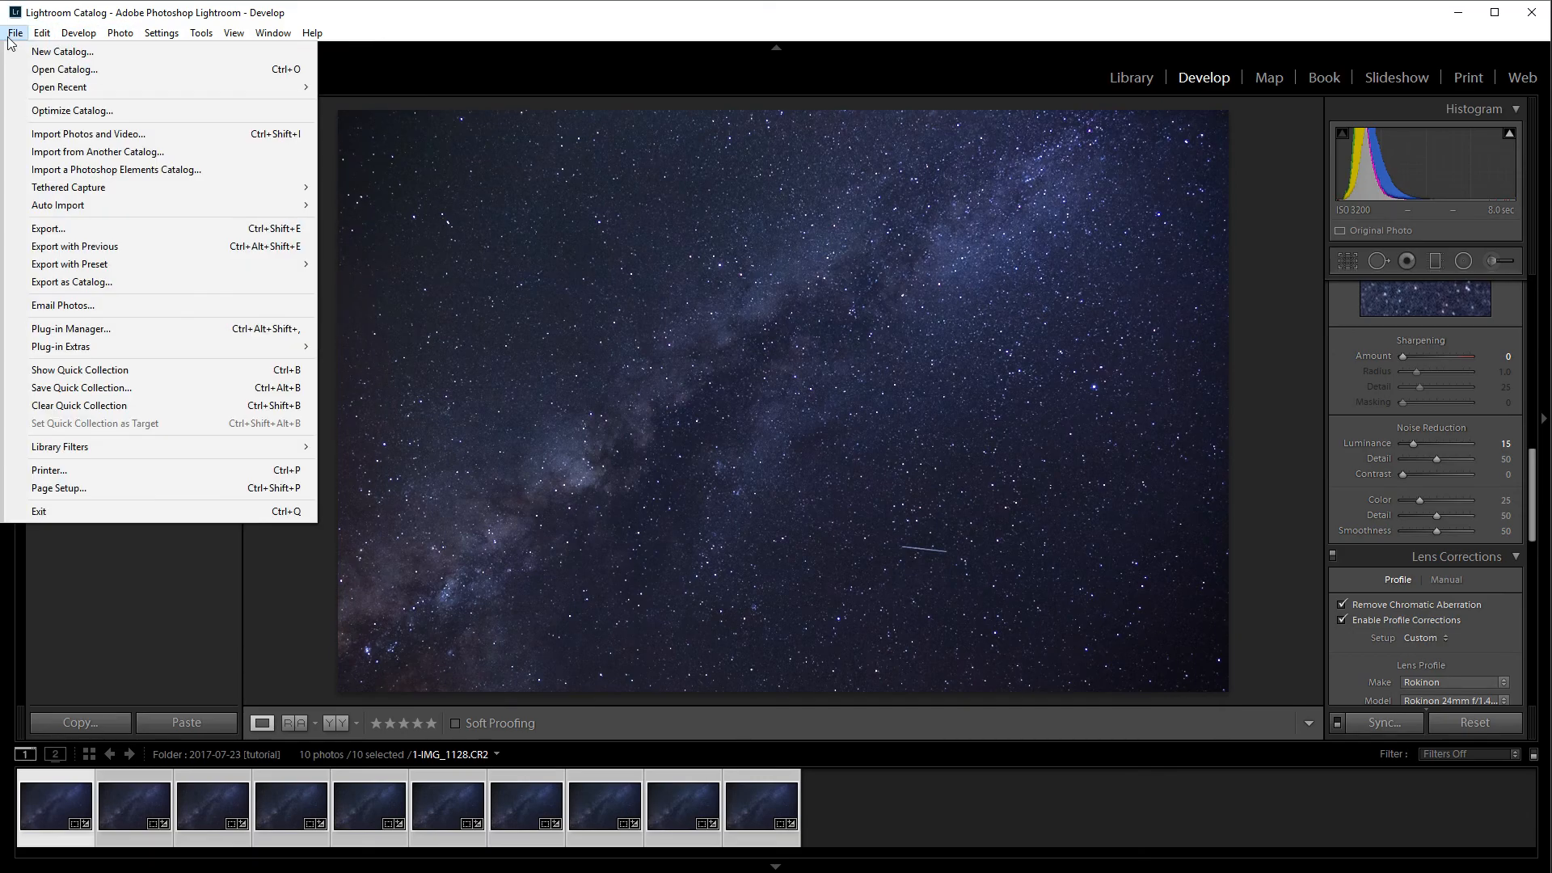
pyautogui.click(13, 34)
pyautogui.click(119, 33)
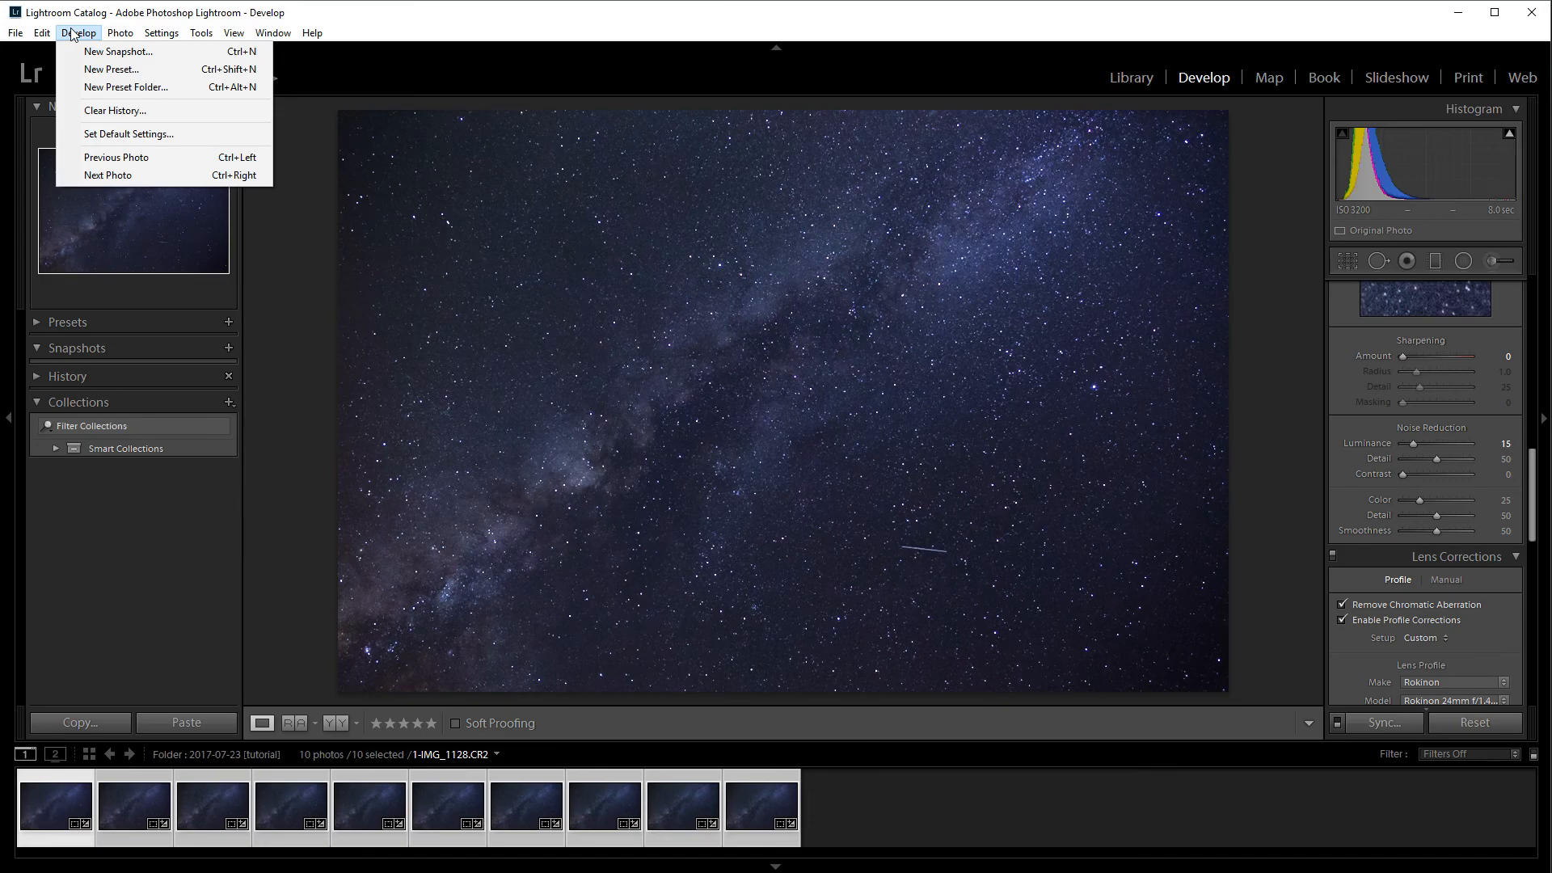
pyautogui.moveTo(42, 34)
pyautogui.moveTo(137, 37)
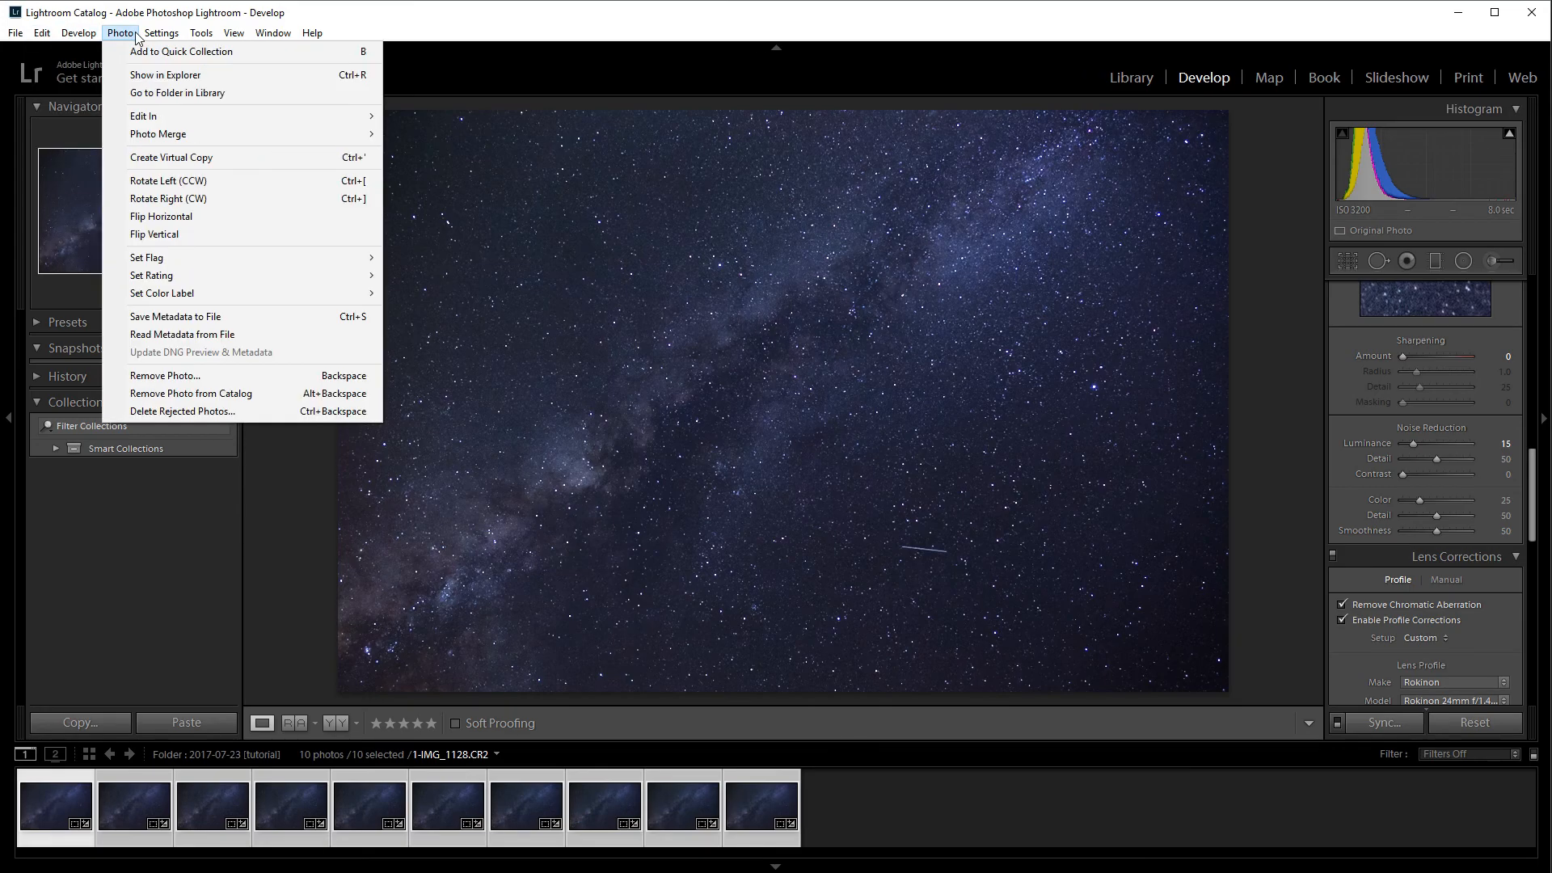
pyautogui.moveTo(202, 39)
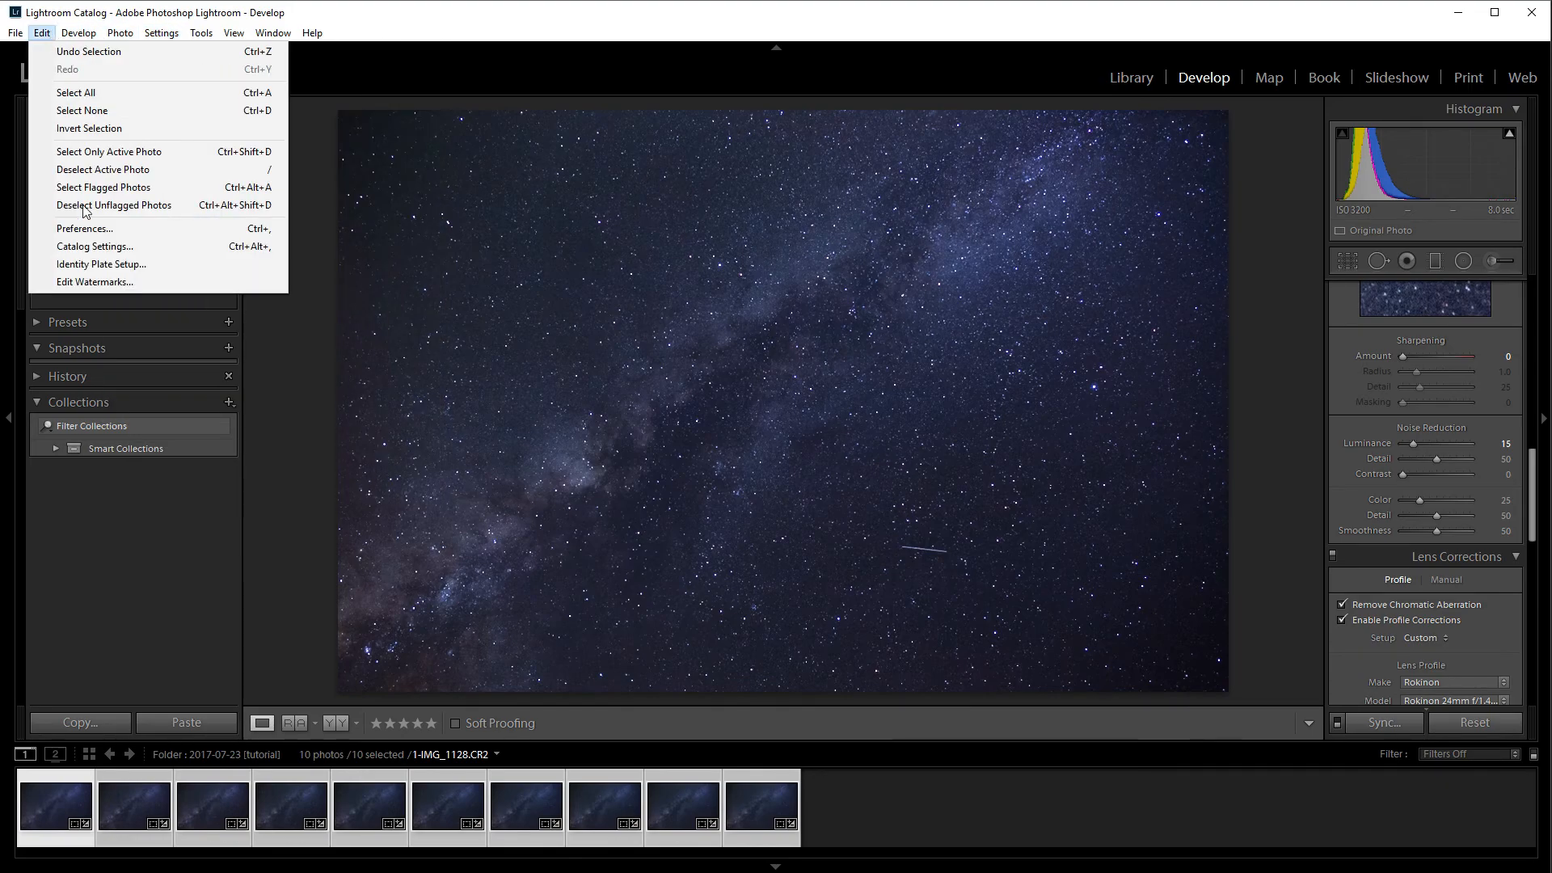
pyautogui.click(80, 229)
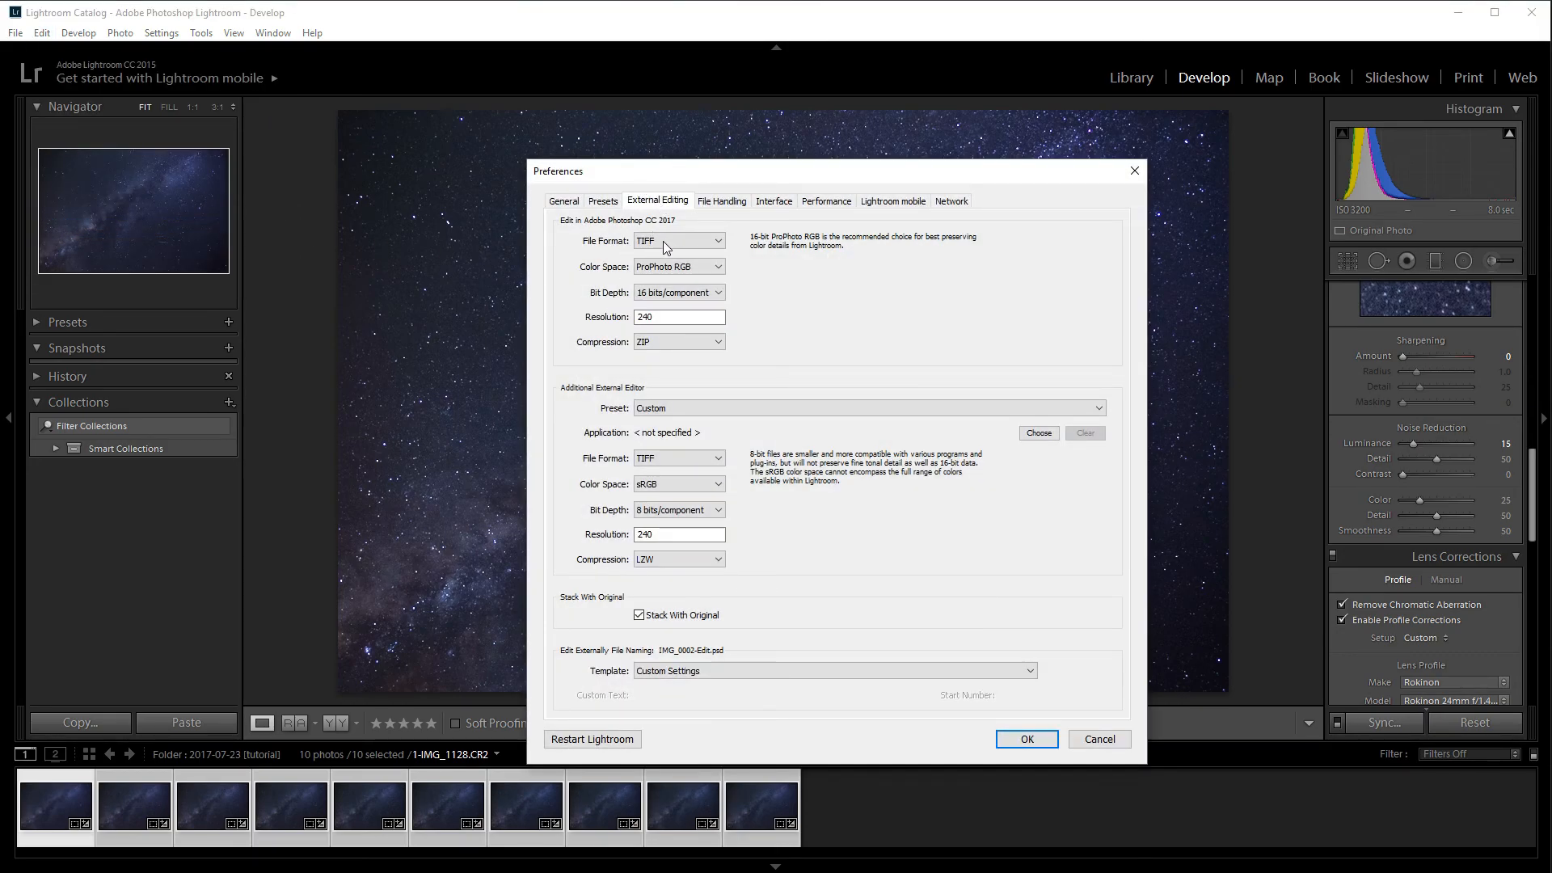
# Step: Try 8 bits/component as the bit depth for editing in Photoshop and return it to 16 bits/component
pyautogui.click(667, 294)
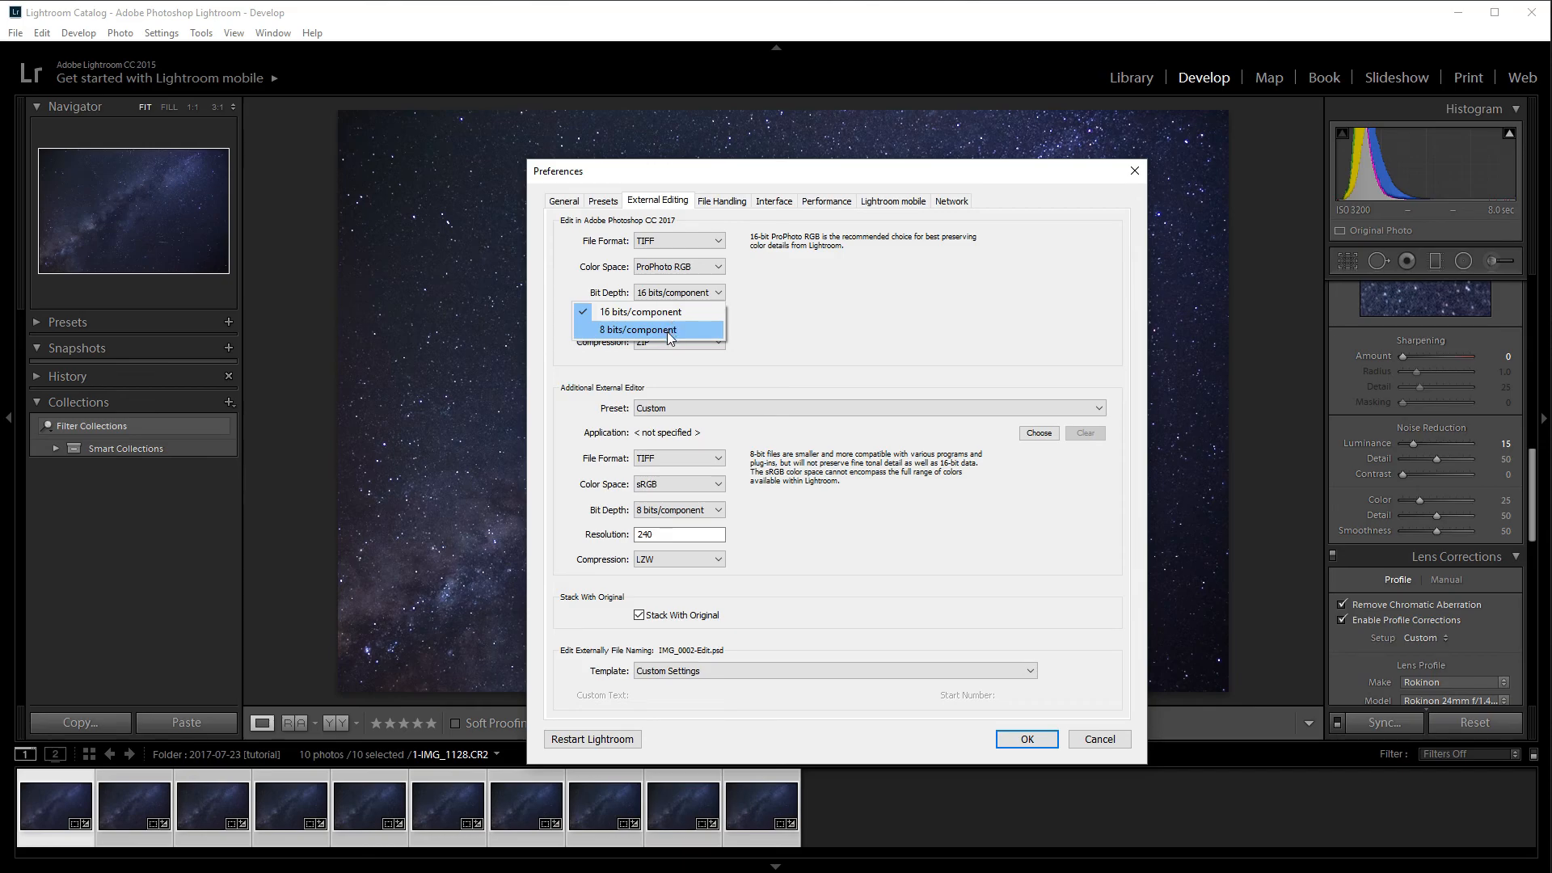
pyautogui.click(668, 330)
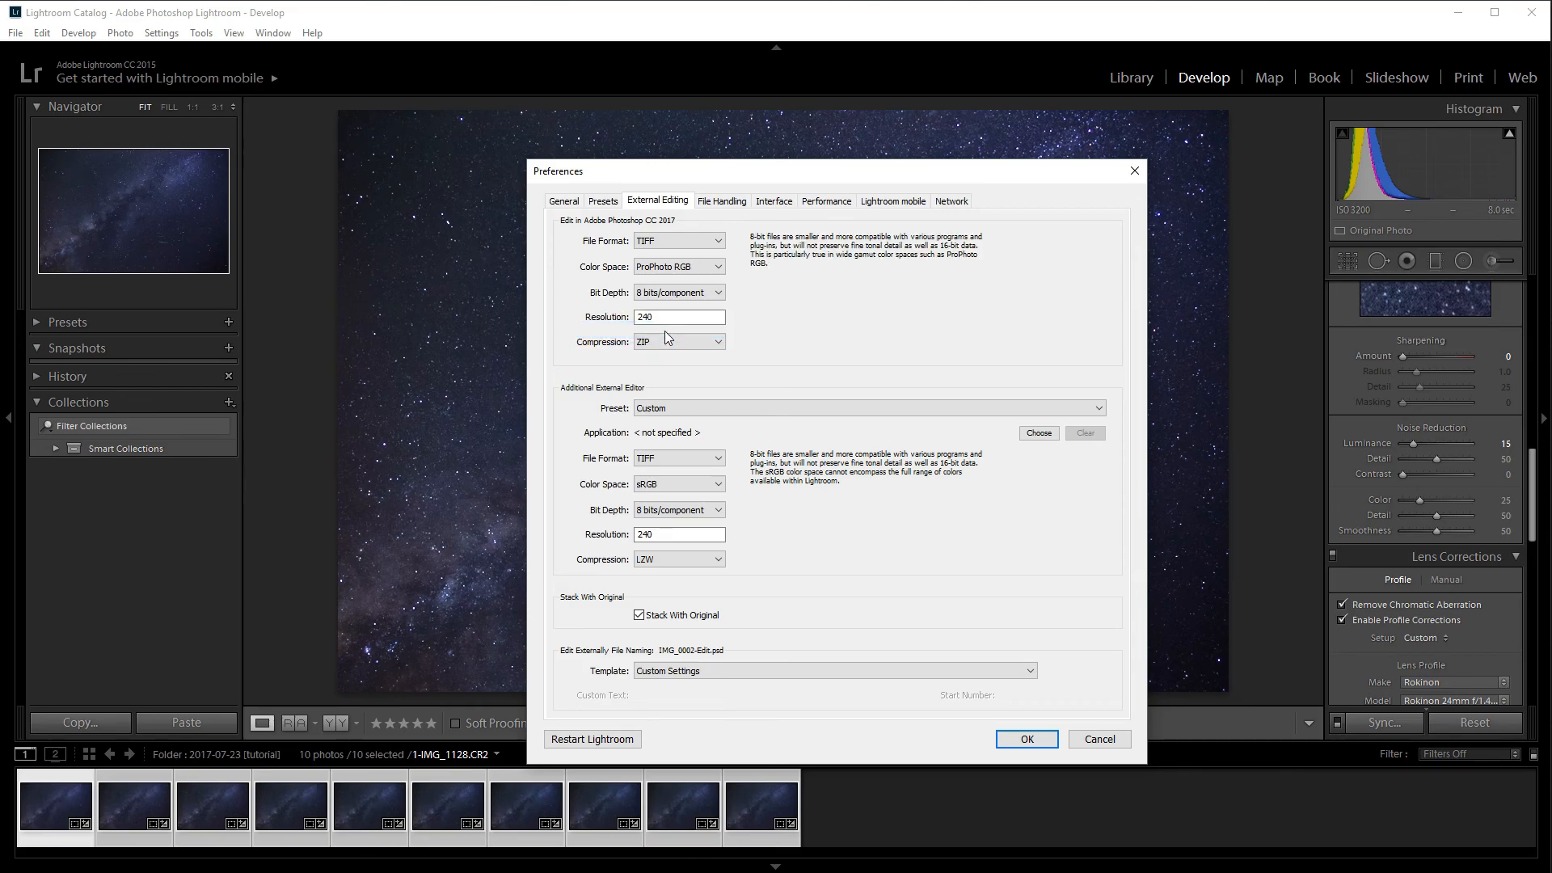
pyautogui.click(675, 293)
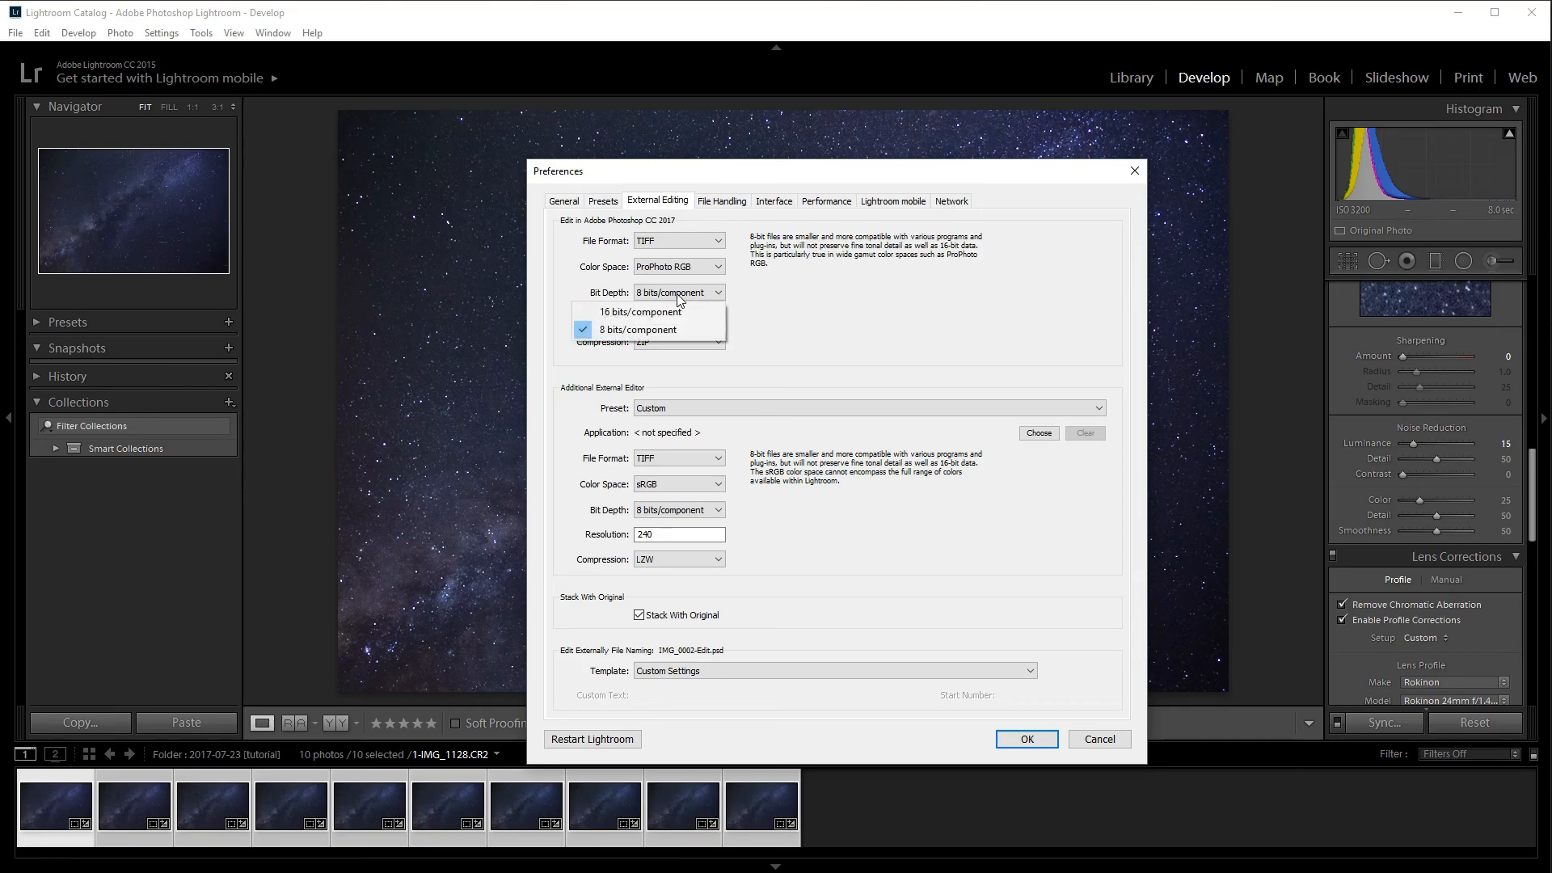
pyautogui.click(659, 313)
pyautogui.click(681, 295)
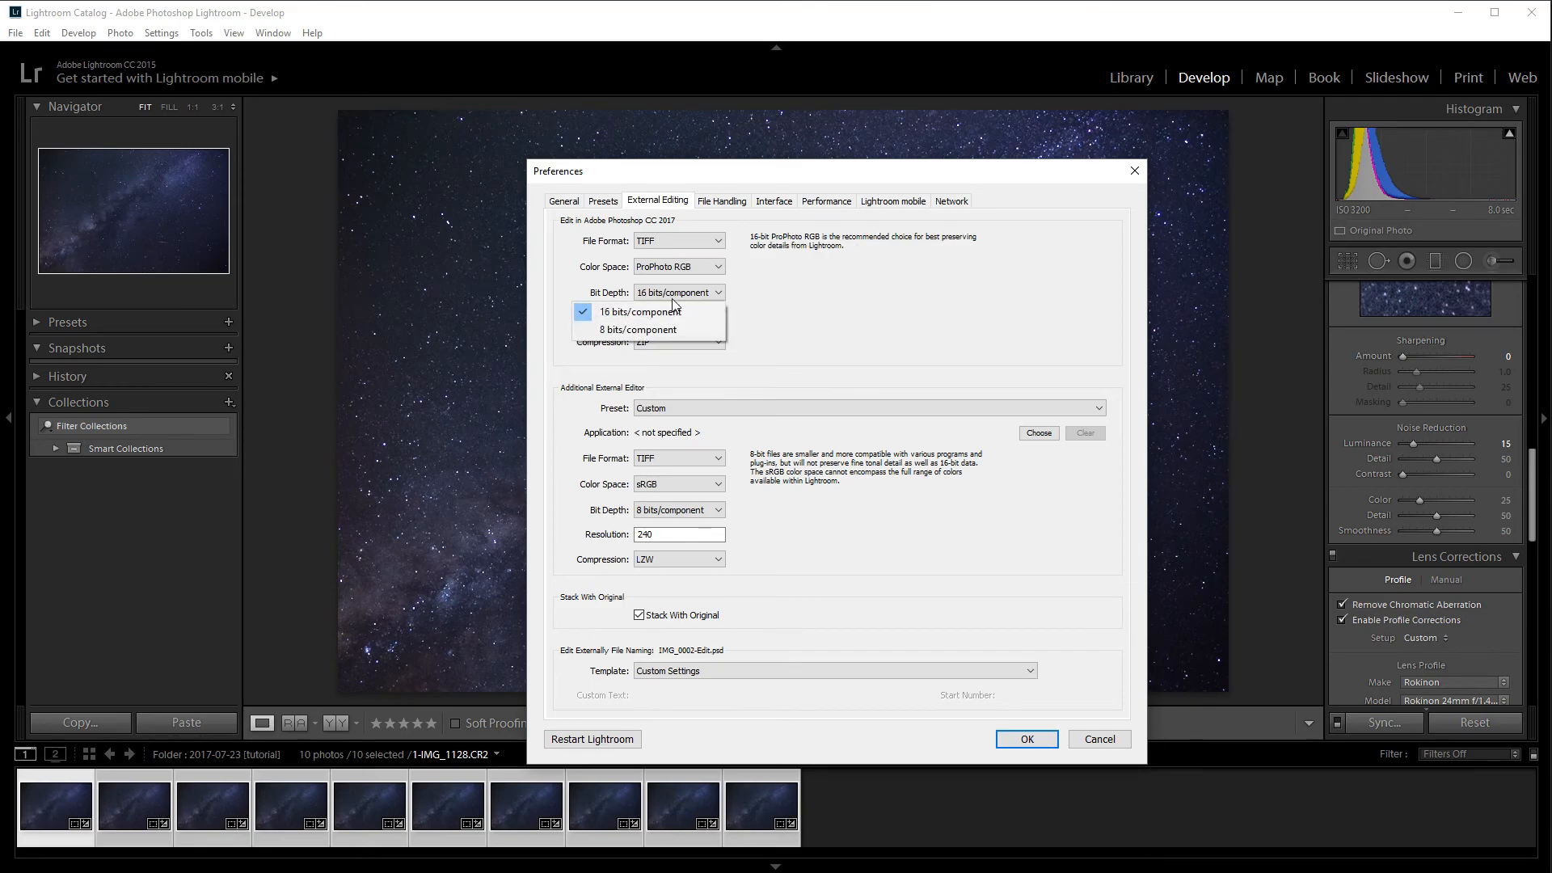
pyautogui.click(667, 330)
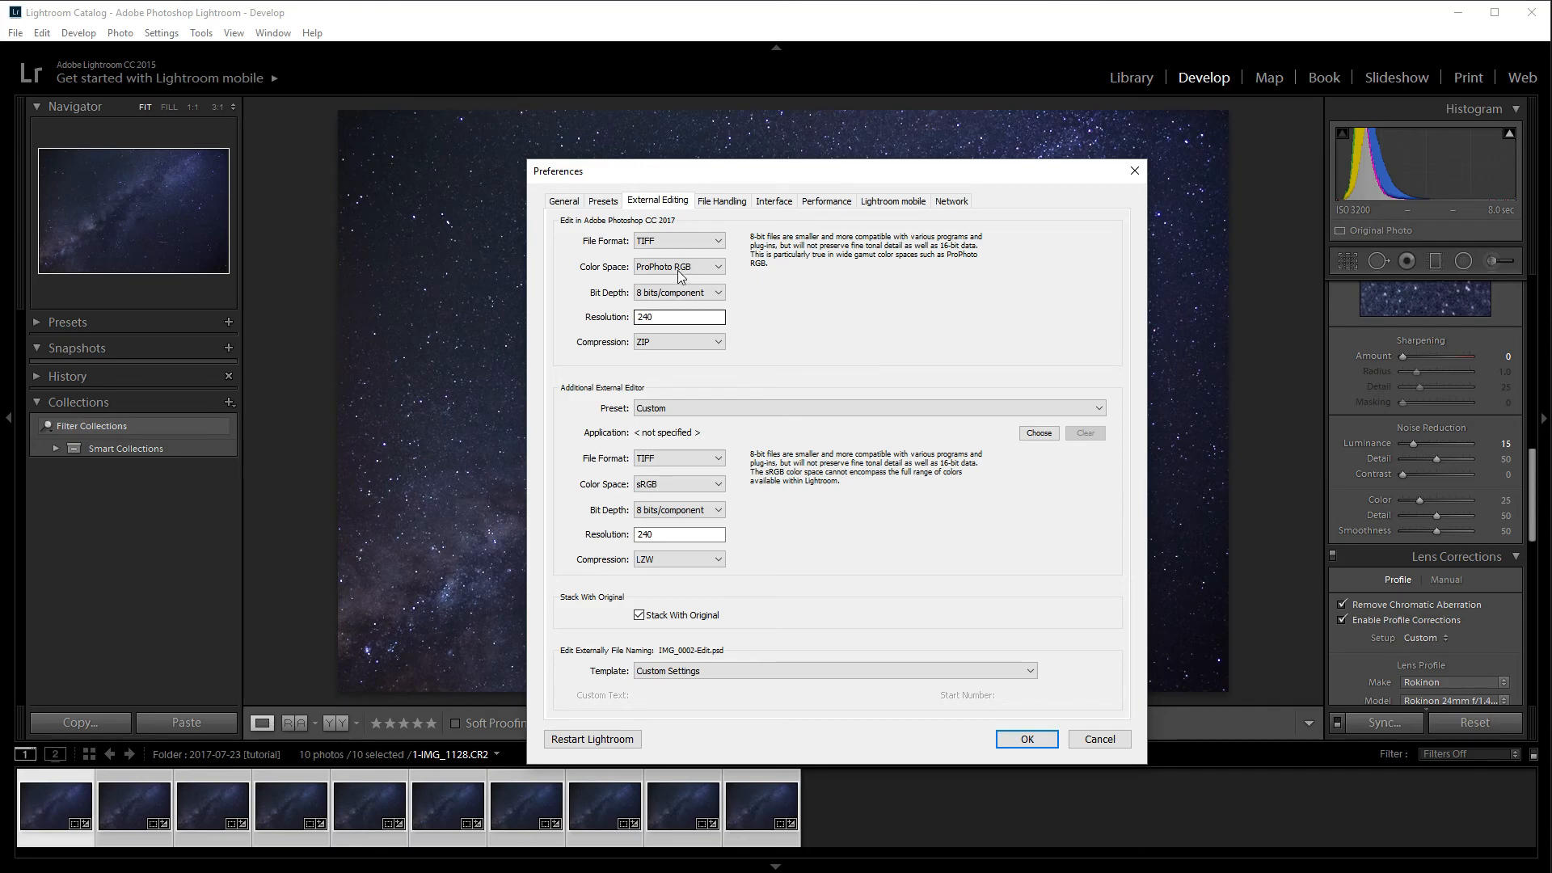
pyautogui.click(681, 293)
pyautogui.click(663, 313)
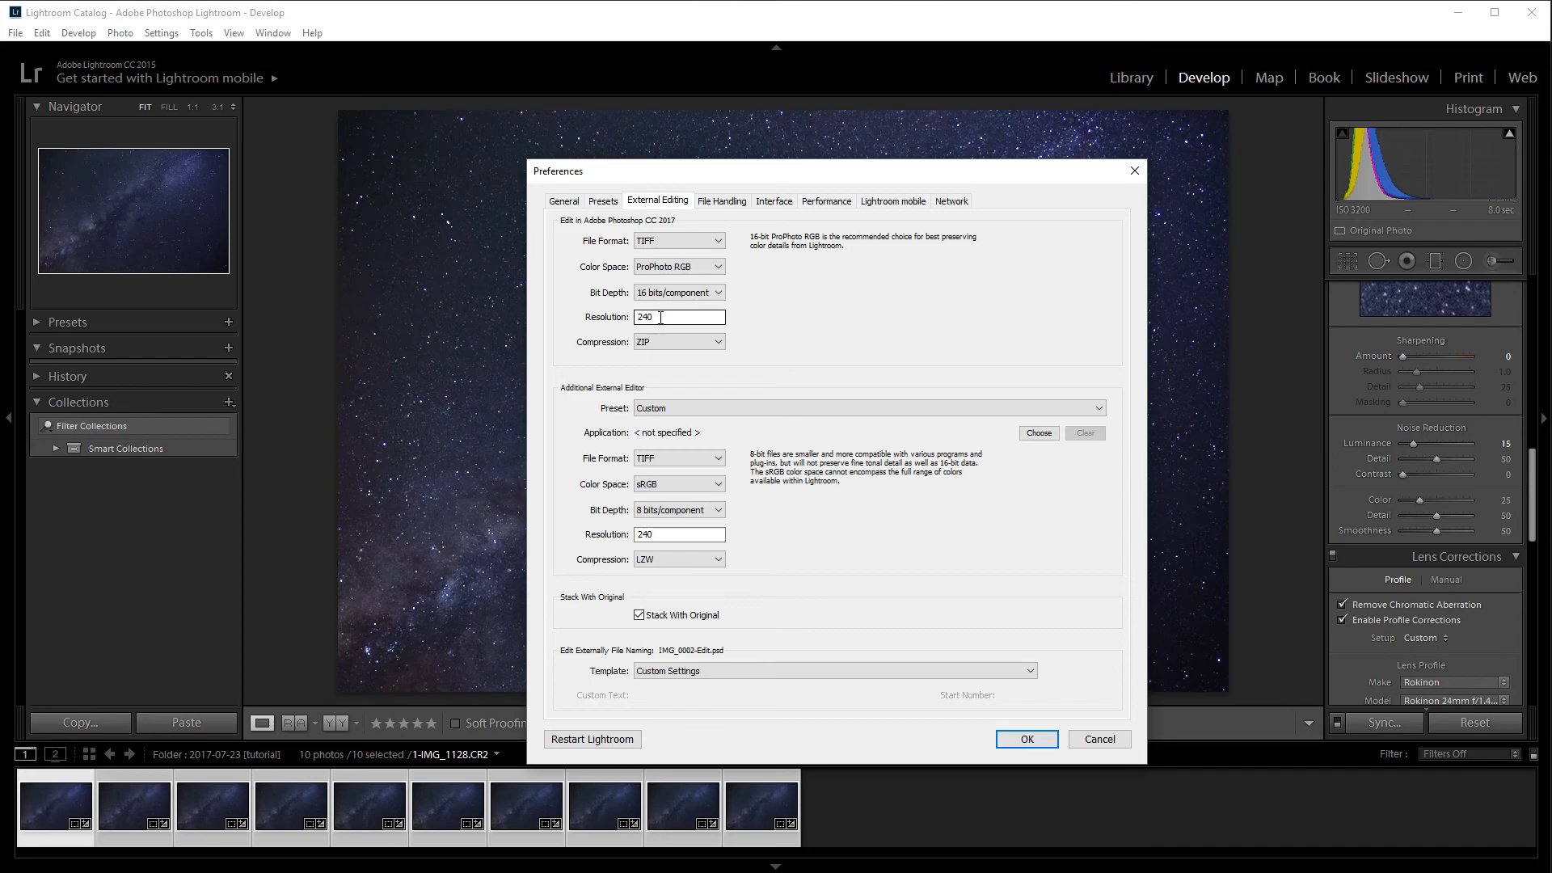
# Step: Set the TIFF compression for editing in Photoshop to None and apply the preferences
pyautogui.click(668, 341)
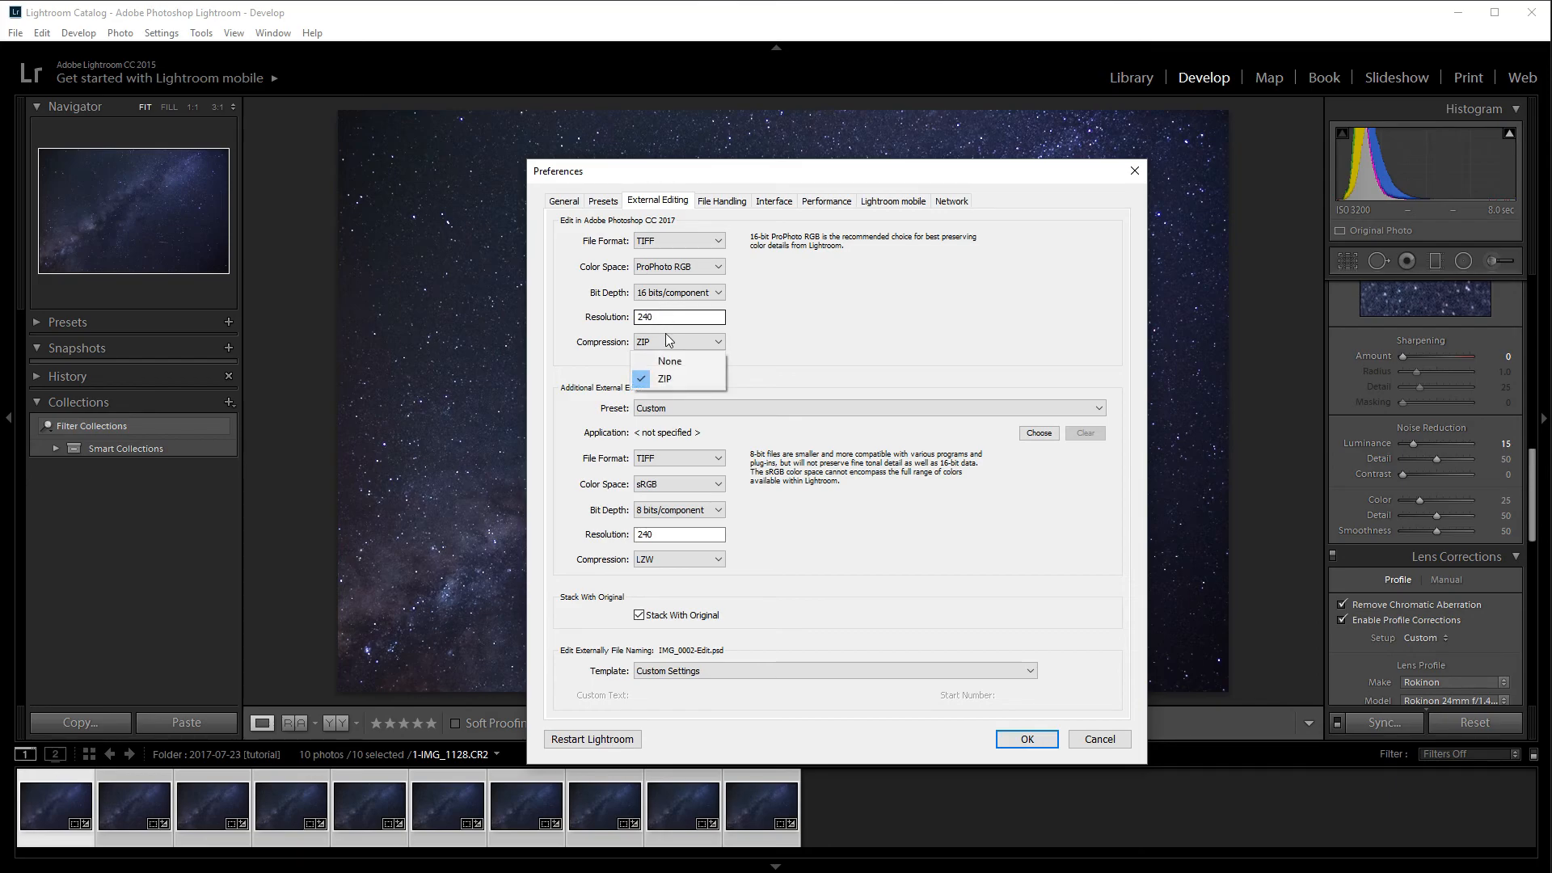
pyautogui.click(611, 350)
pyautogui.click(646, 342)
pyautogui.click(666, 362)
pyautogui.click(663, 346)
pyautogui.click(665, 378)
pyautogui.click(668, 346)
pyautogui.click(656, 361)
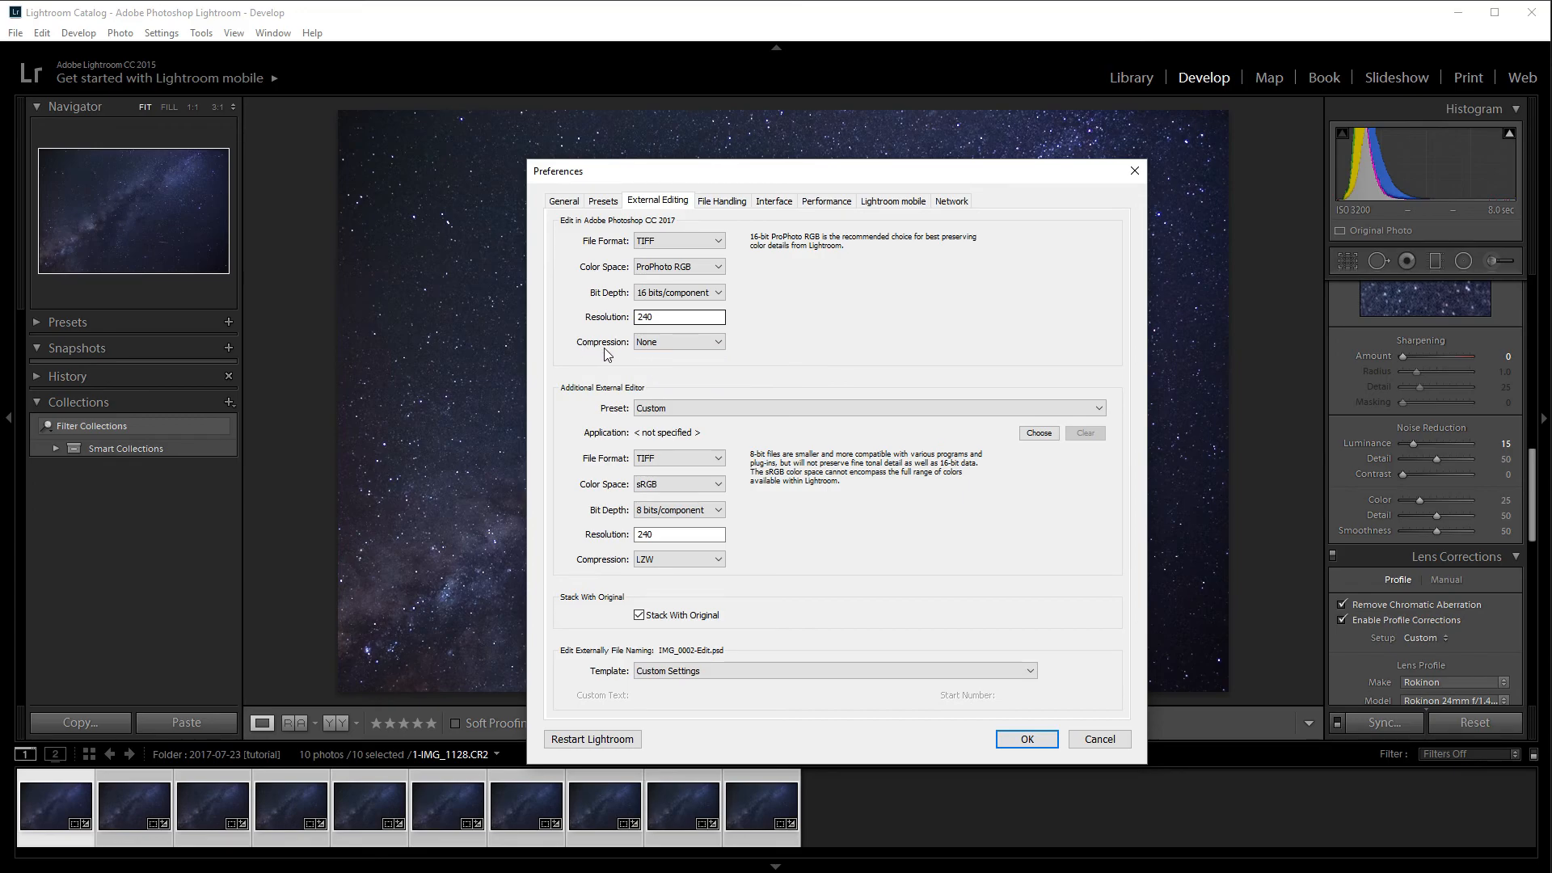
pyautogui.click(1025, 740)
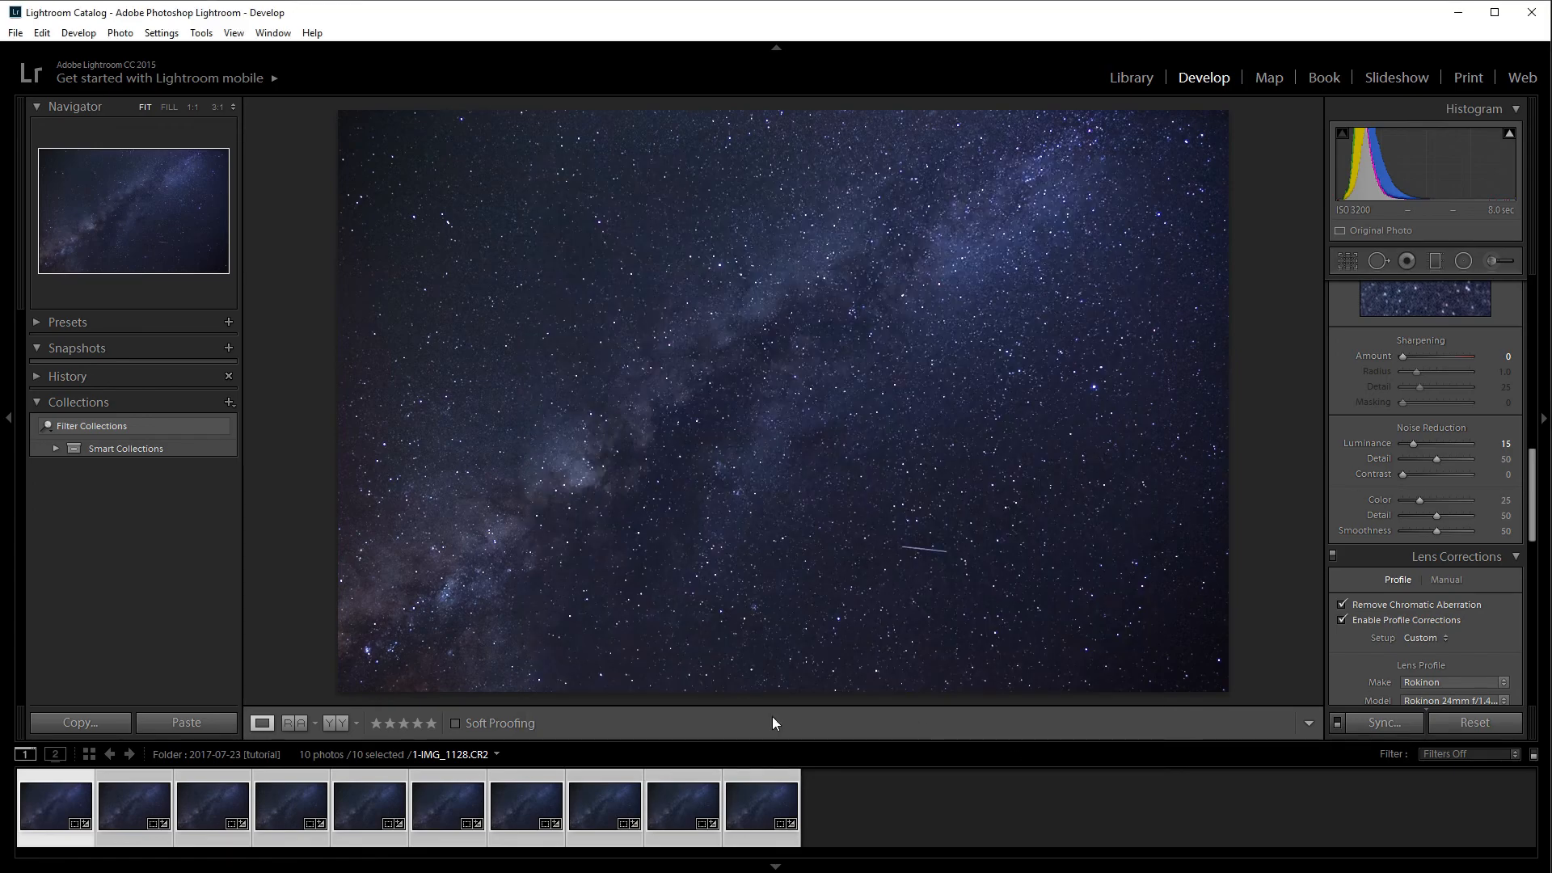
# Step: Open the ten selected photos as layers of one document in Photoshop
pyautogui.rightClick(60, 806)
pyautogui.moveTo(107, 436)
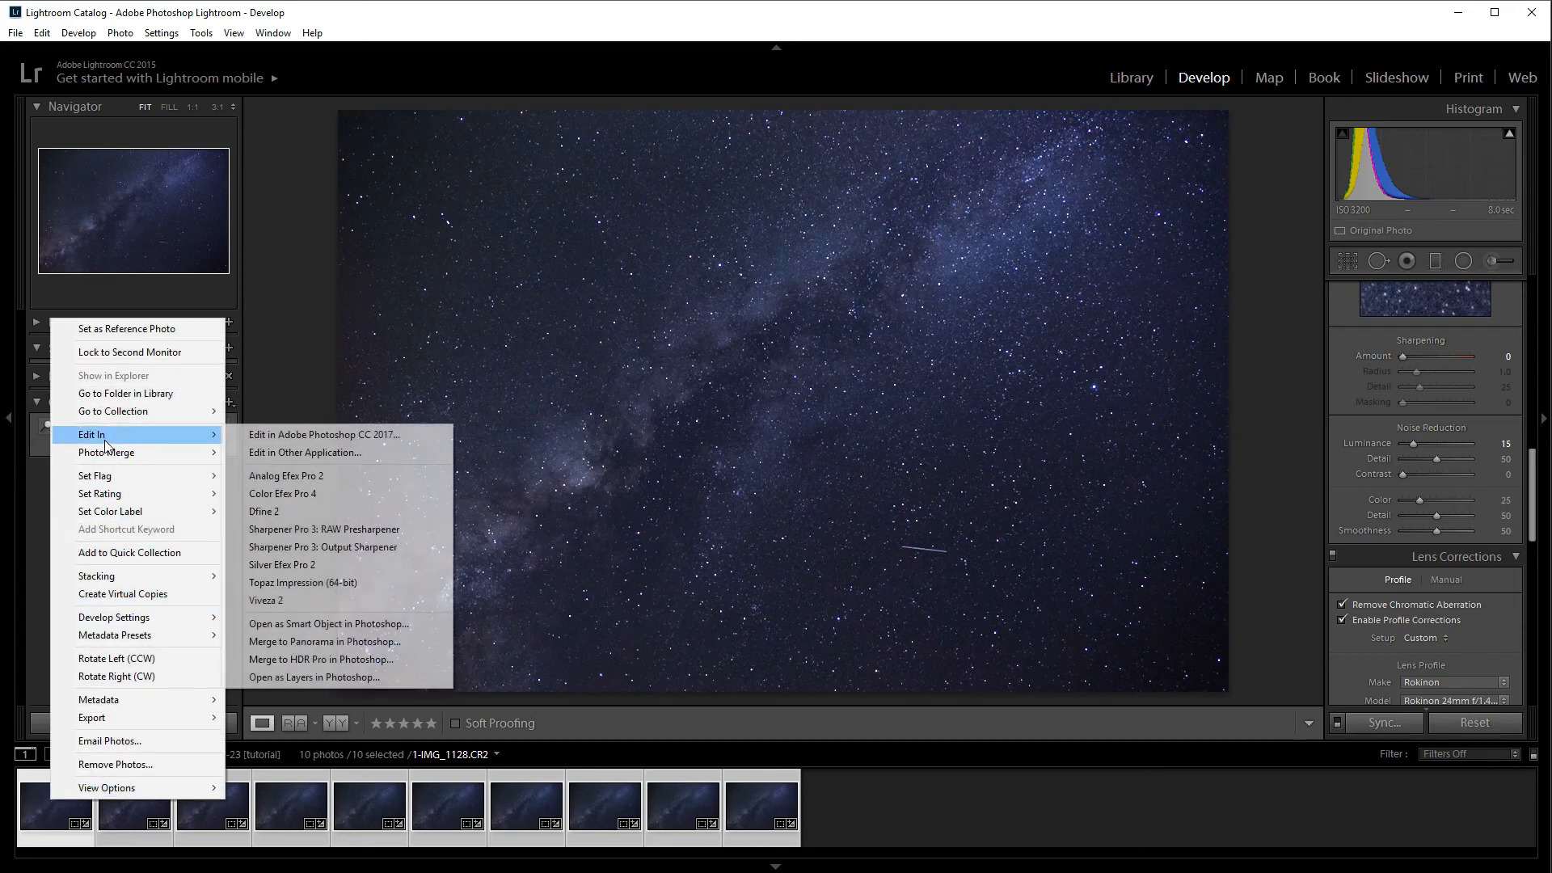
pyautogui.click(314, 679)
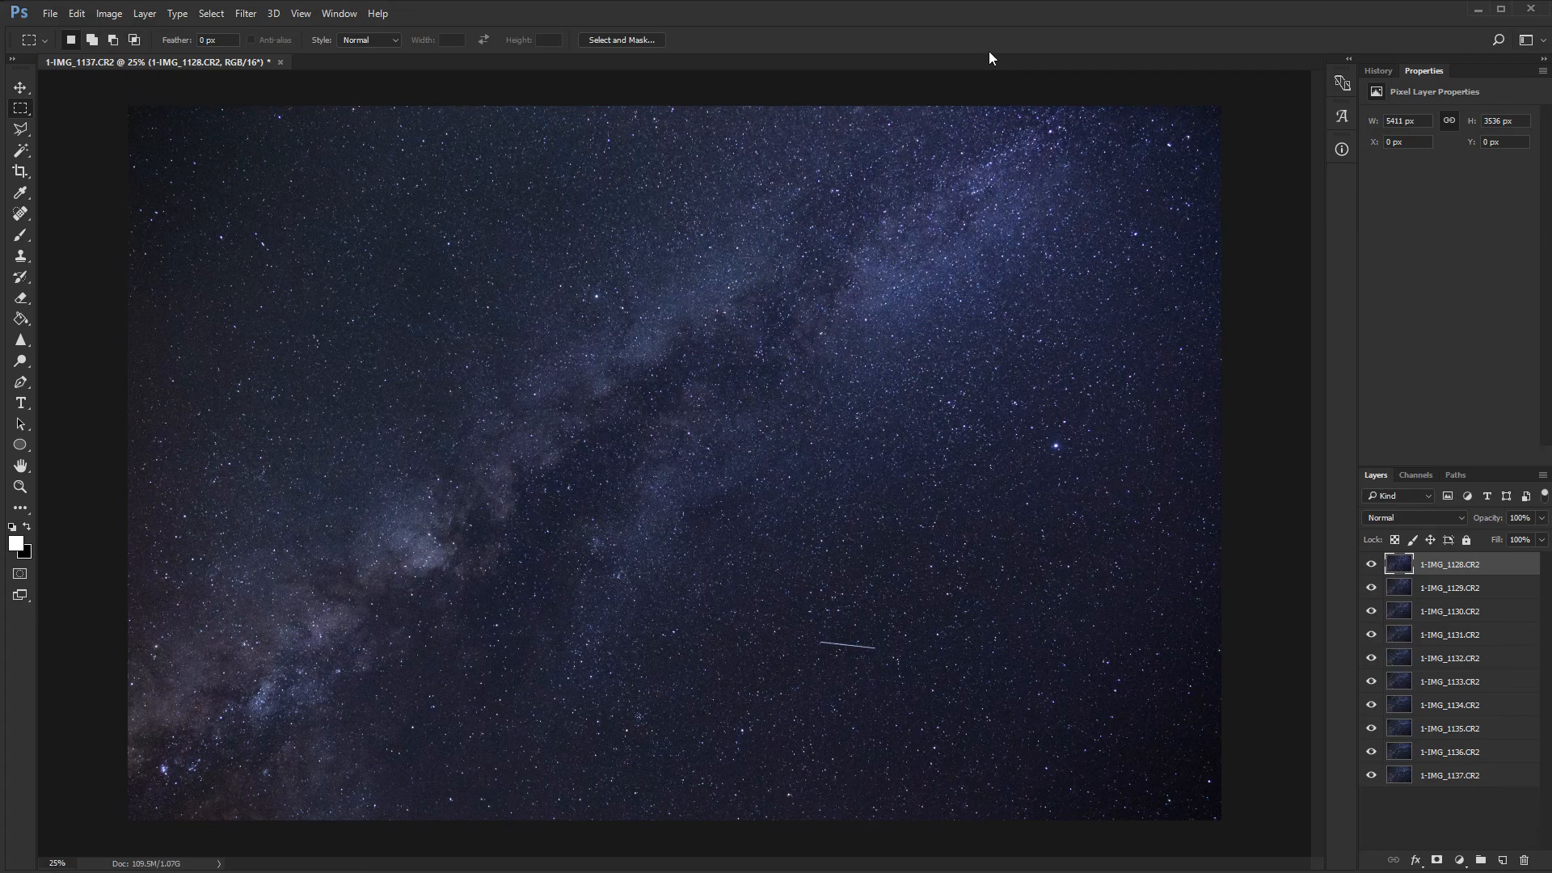
# Step: Hide every layer except 1-IMG_1137.CR2 and make that layer active
pyautogui.hotkey('ctrl', '1')
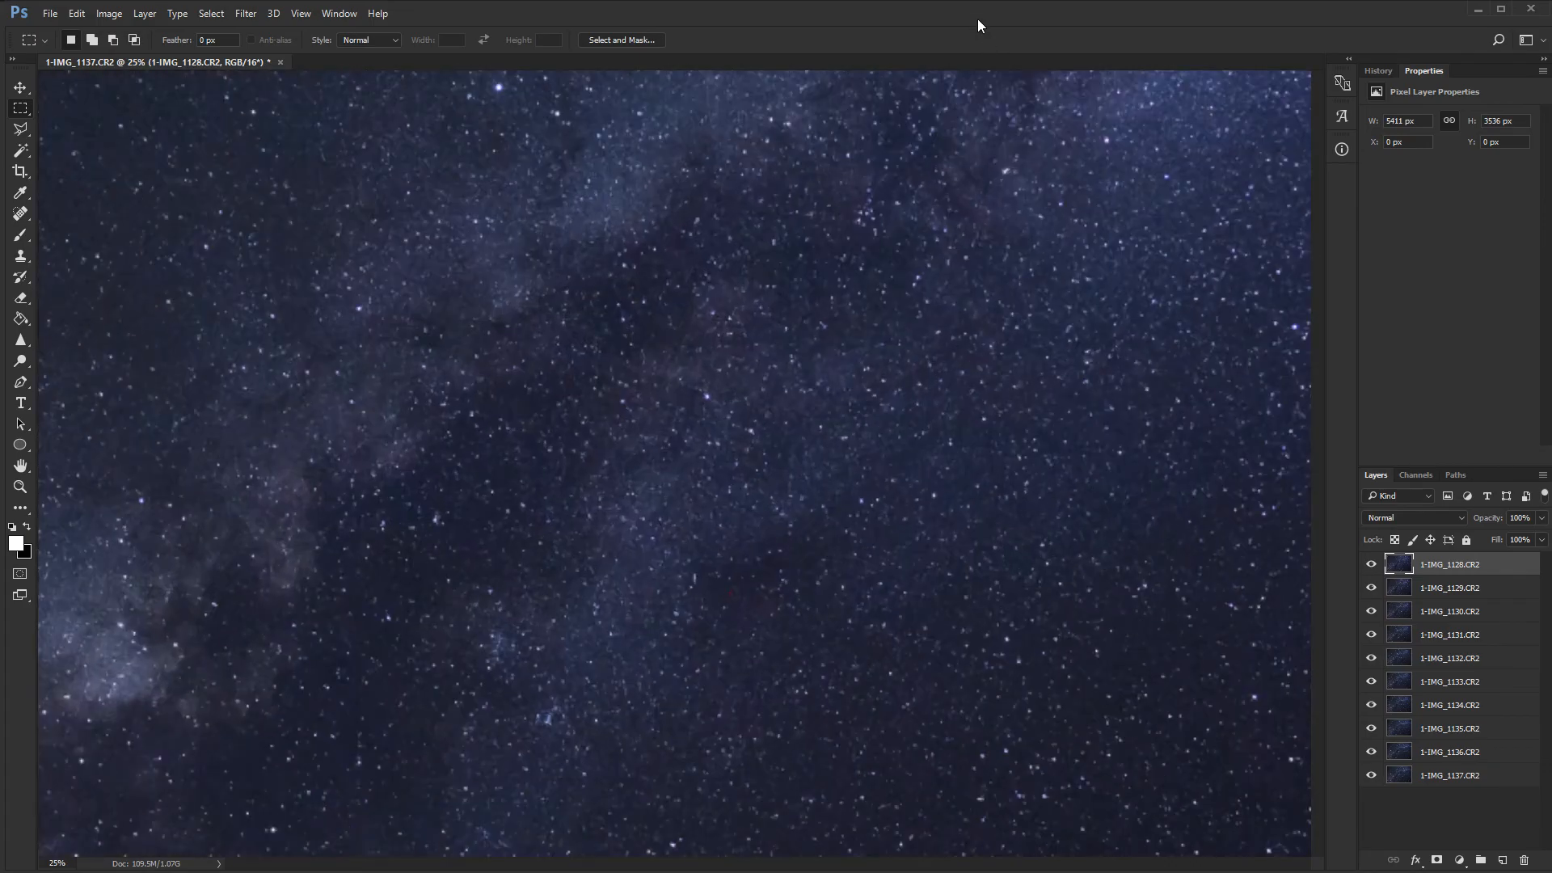
pyautogui.moveTo(250, 557); pyautogui.dragTo(685, 397)
pyautogui.hotkey('ctrl', '0')
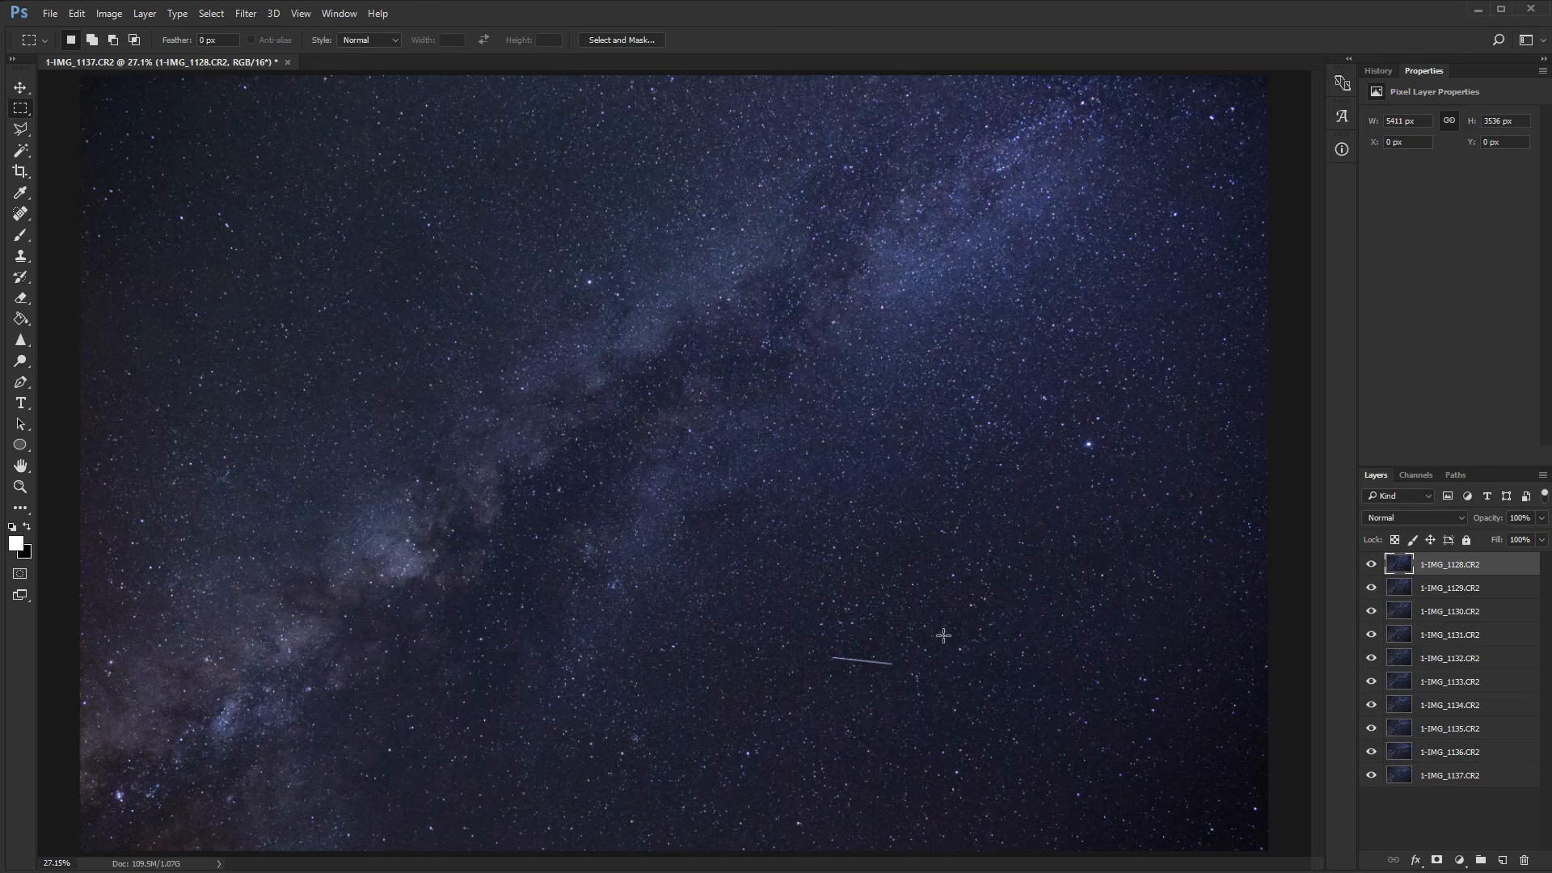
pyautogui.moveTo(1370, 565); pyautogui.dragTo(1375, 781)
pyautogui.click(1371, 755)
pyautogui.click(1372, 776)
pyautogui.click(1419, 779)
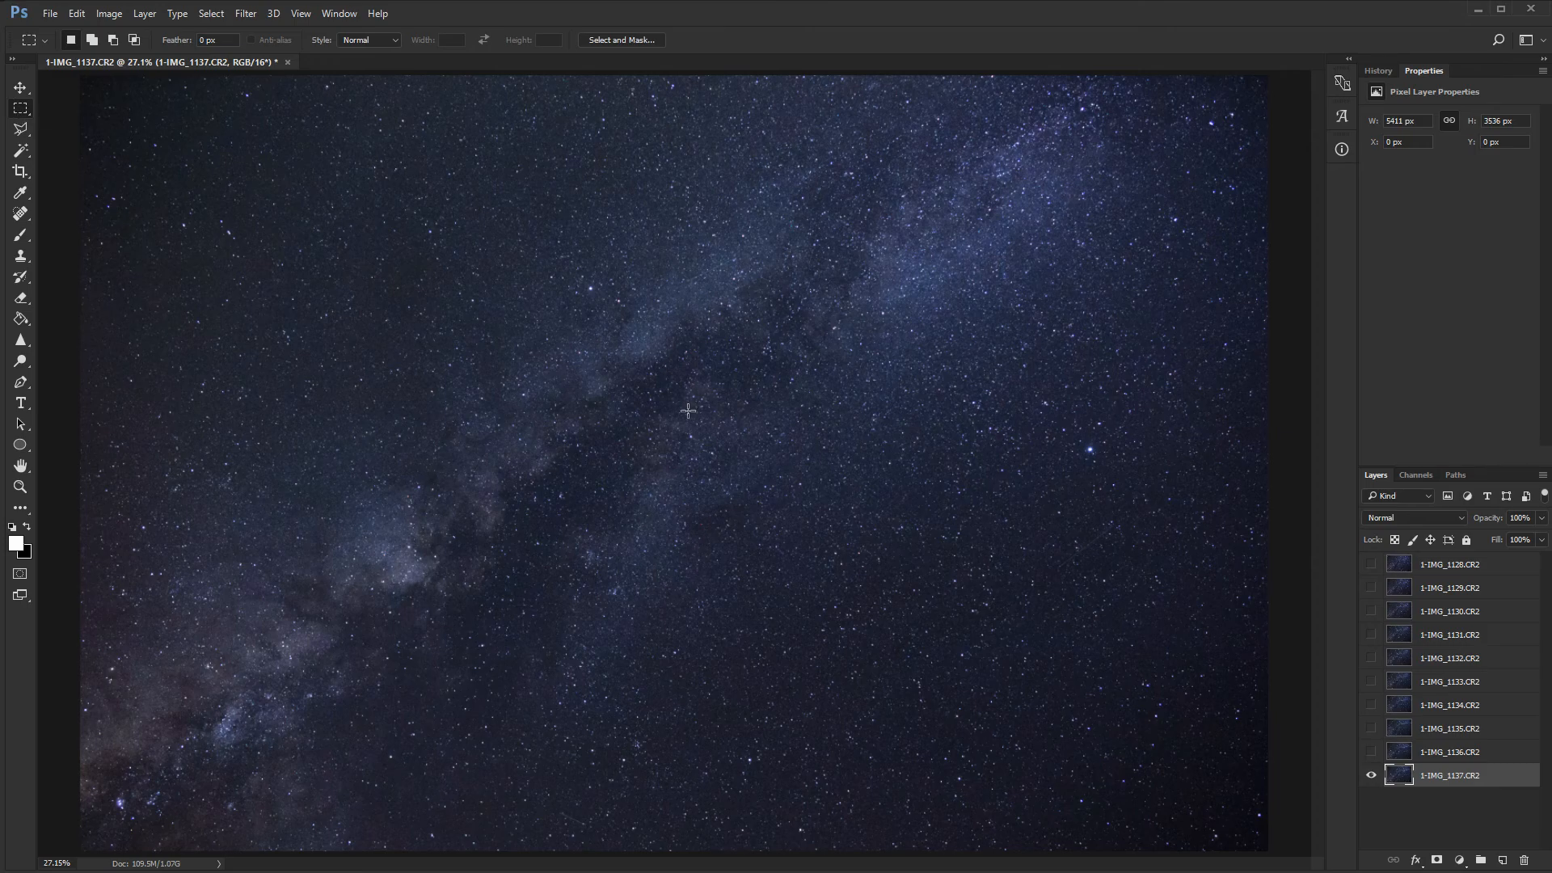
# Step: Remove the red hot pixel from the 1-IMG_1137.CR2 layer with the content-aware Spot Healing Brush
pyautogui.scroll(4, 691, 416)
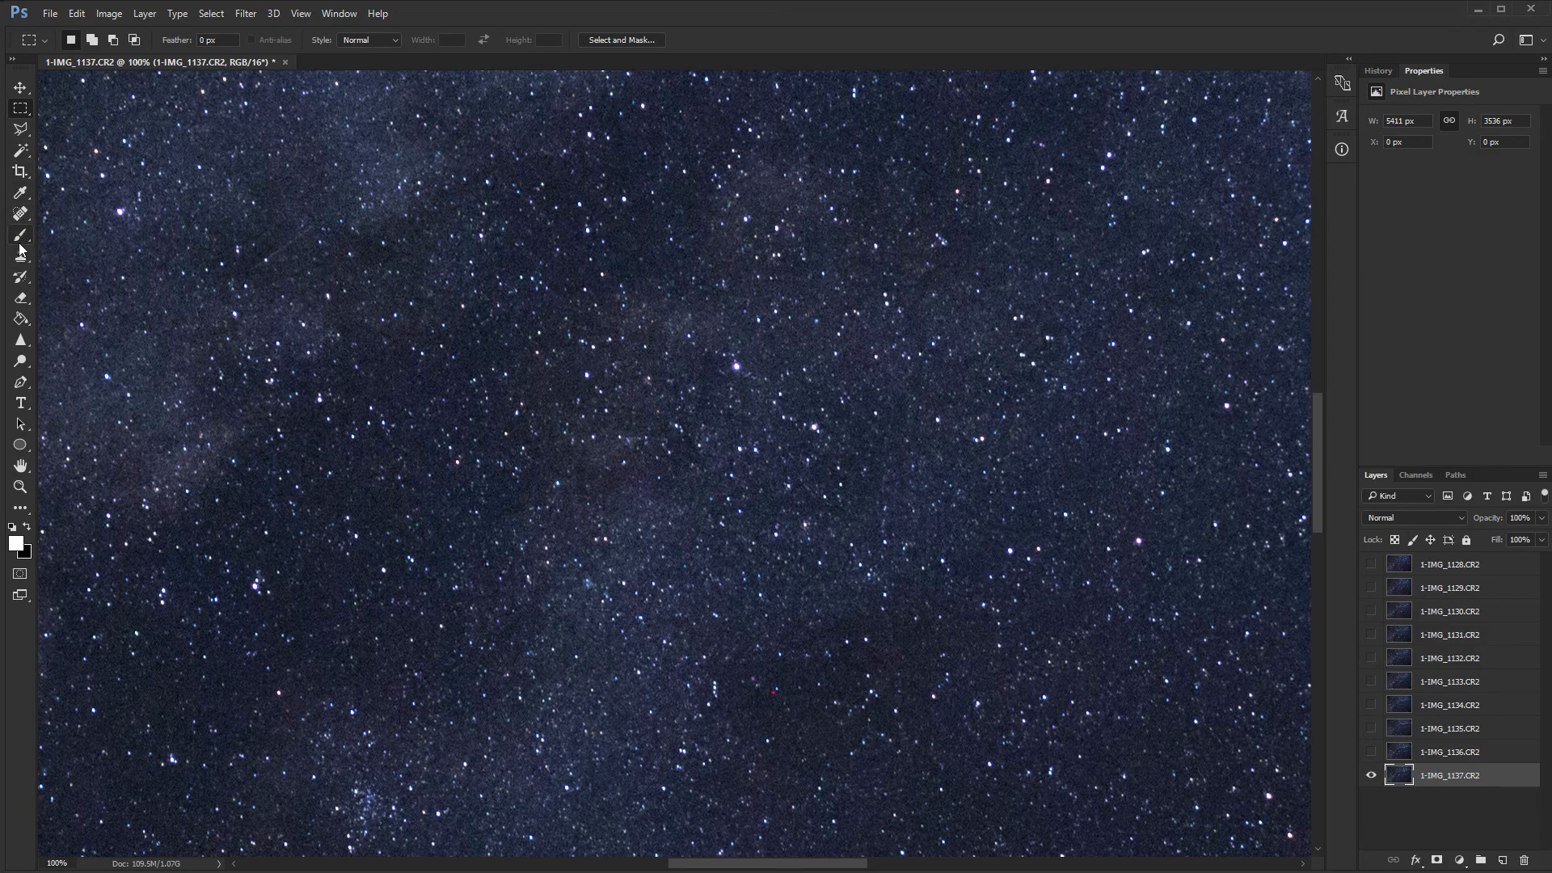
pyautogui.click(22, 217)
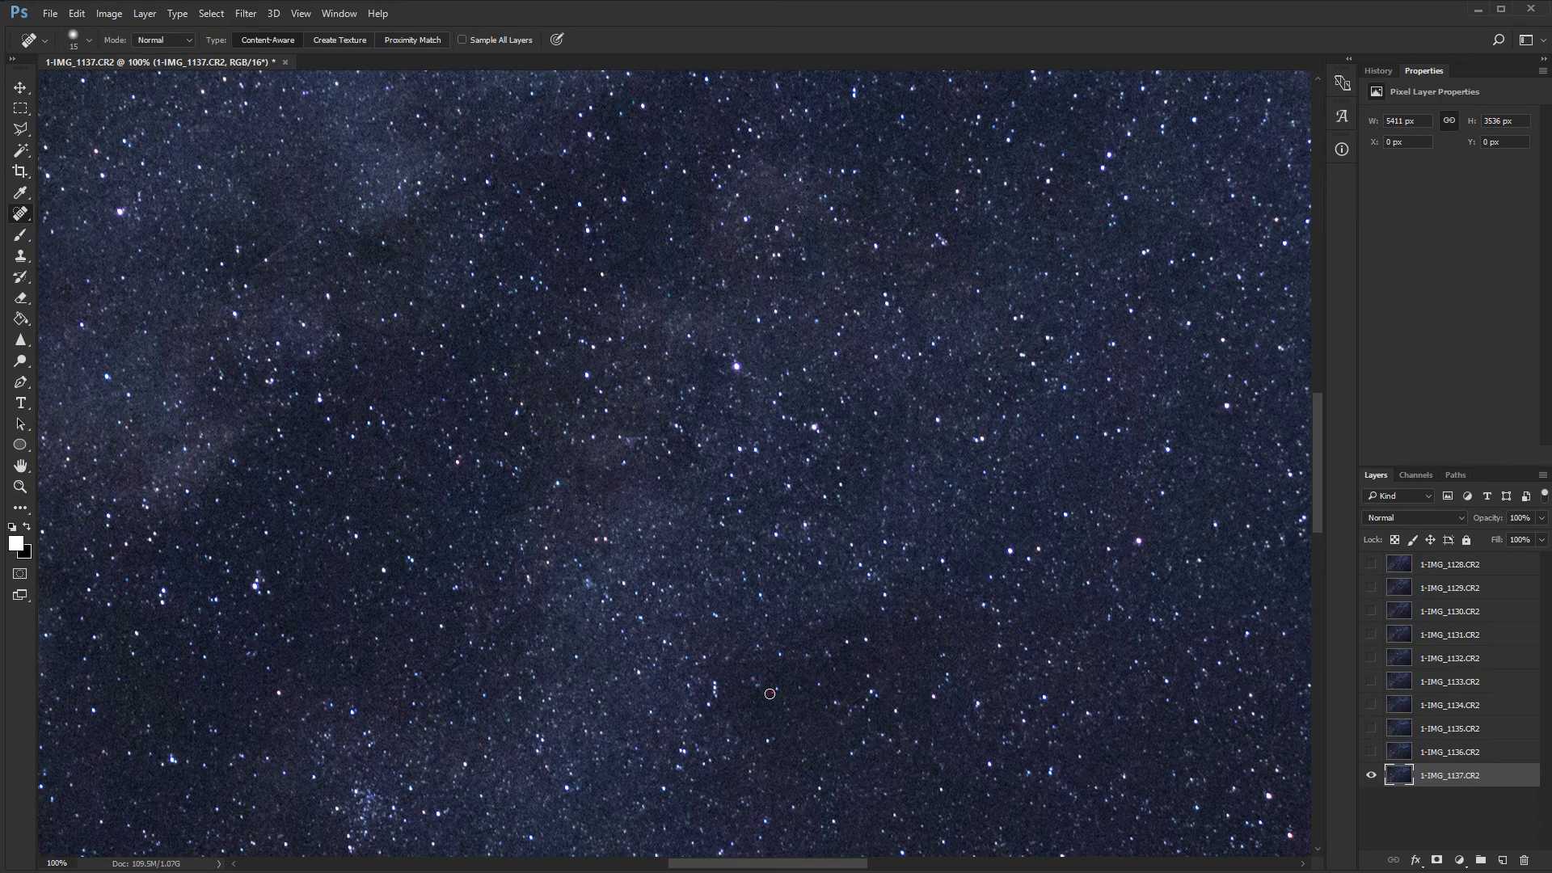
pyautogui.click(772, 693)
# Step: Heal the short faint trail near the bottom edge of the 1-IMG_1137.CR2 photo
pyautogui.moveTo(659, 534); pyautogui.dragTo(991, 712)
pyautogui.moveTo(602, 257); pyautogui.dragTo(977, 617)
pyautogui.moveTo(419, 327); pyautogui.dragTo(437, 133)
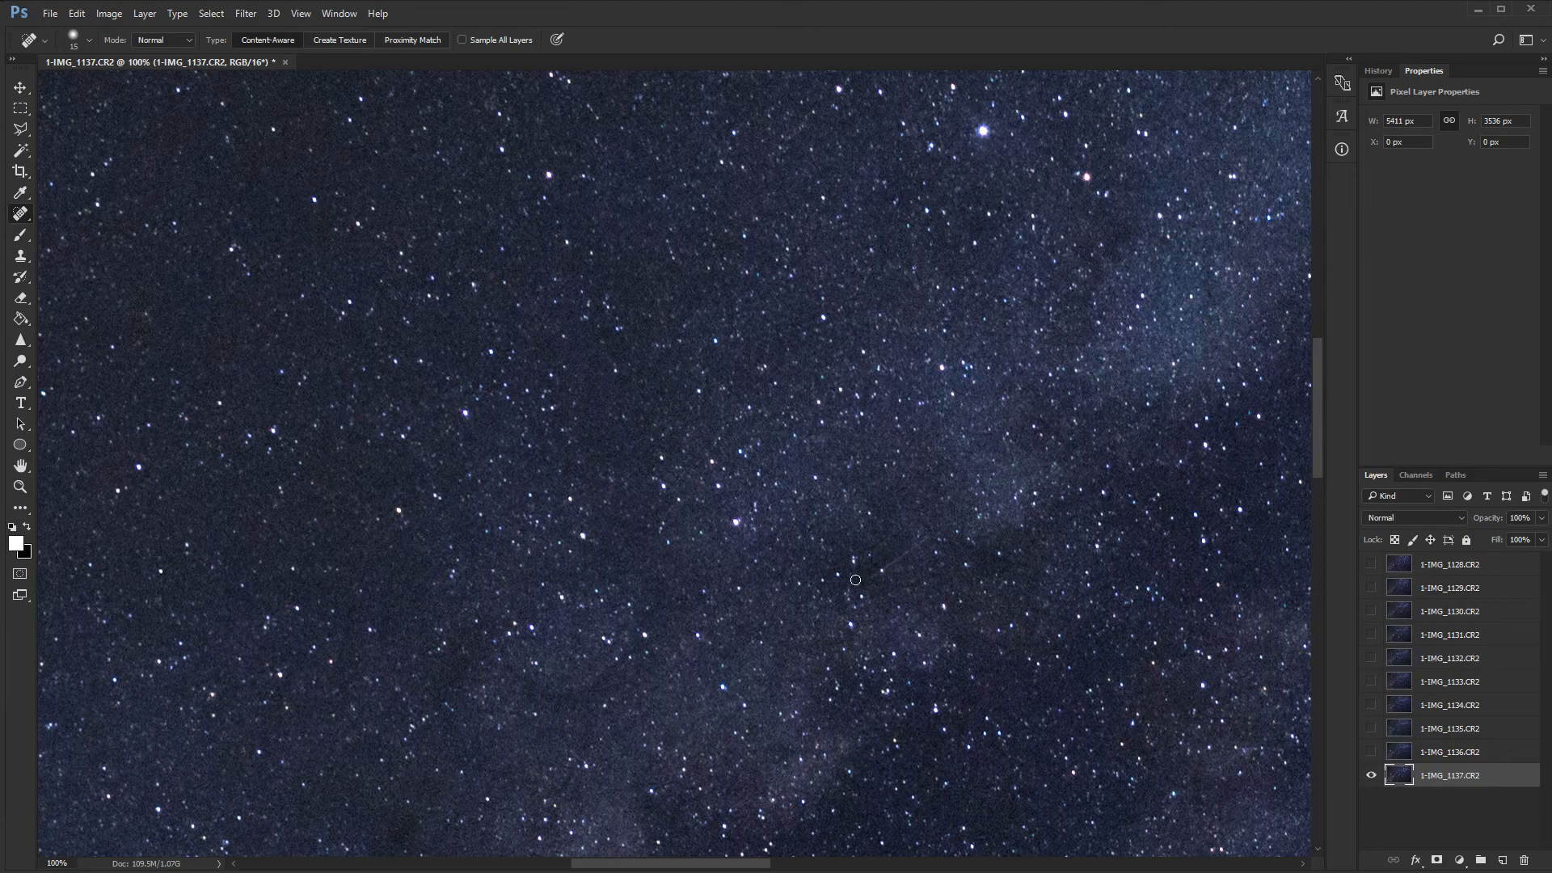
pyautogui.moveTo(932, 531); pyautogui.dragTo(718, 421)
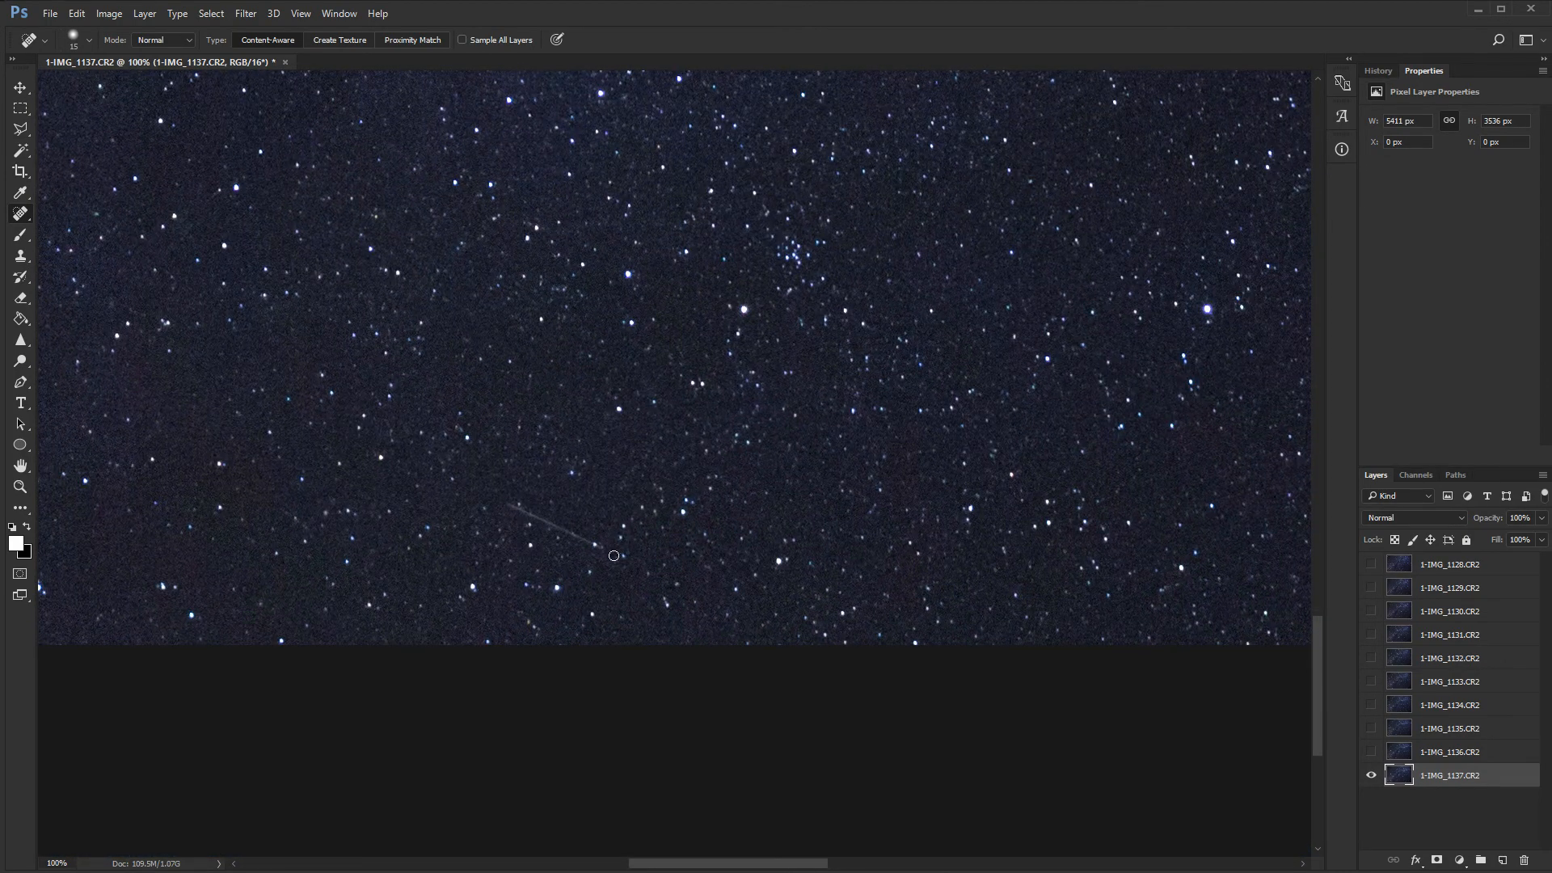
pyautogui.moveTo(839, 464)
pyautogui.mouseDown()
pyautogui.moveTo(654, 267)
pyautogui.moveTo(643, 312)
pyautogui.moveTo(354, 495)
pyautogui.moveTo(613, 405)
pyautogui.mouseUp()
pyautogui.moveTo(471, 382); pyautogui.dragTo(771, 443)
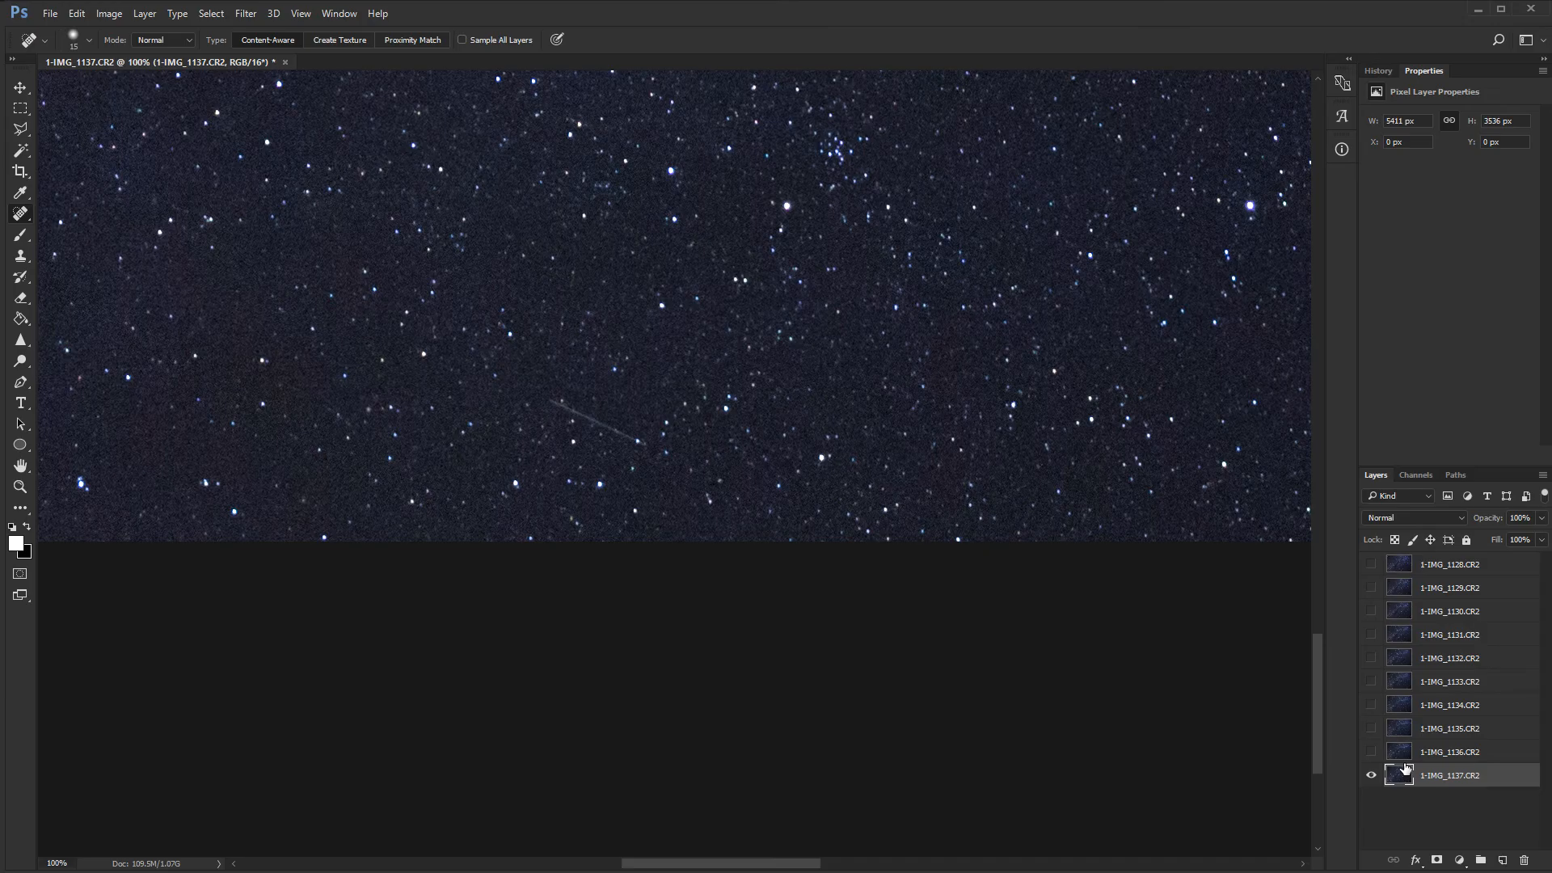
pyautogui.moveTo(545, 398); pyautogui.dragTo(646, 445)
# Step: Heal the diagonal trail crossing the bright part of the Milky Way on the 1-IMG_1137.CR2 layer
pyautogui.moveTo(832, 326); pyautogui.dragTo(485, 647)
pyautogui.moveTo(735, 381); pyautogui.dragTo(679, 243)
pyautogui.moveTo(1103, 506); pyautogui.dragTo(916, 648)
pyautogui.moveTo(764, 449)
pyautogui.mouseDown()
pyautogui.moveTo(537, 654)
pyautogui.moveTo(893, 541)
pyautogui.mouseUp()
pyautogui.moveTo(817, 260); pyautogui.dragTo(651, 338)
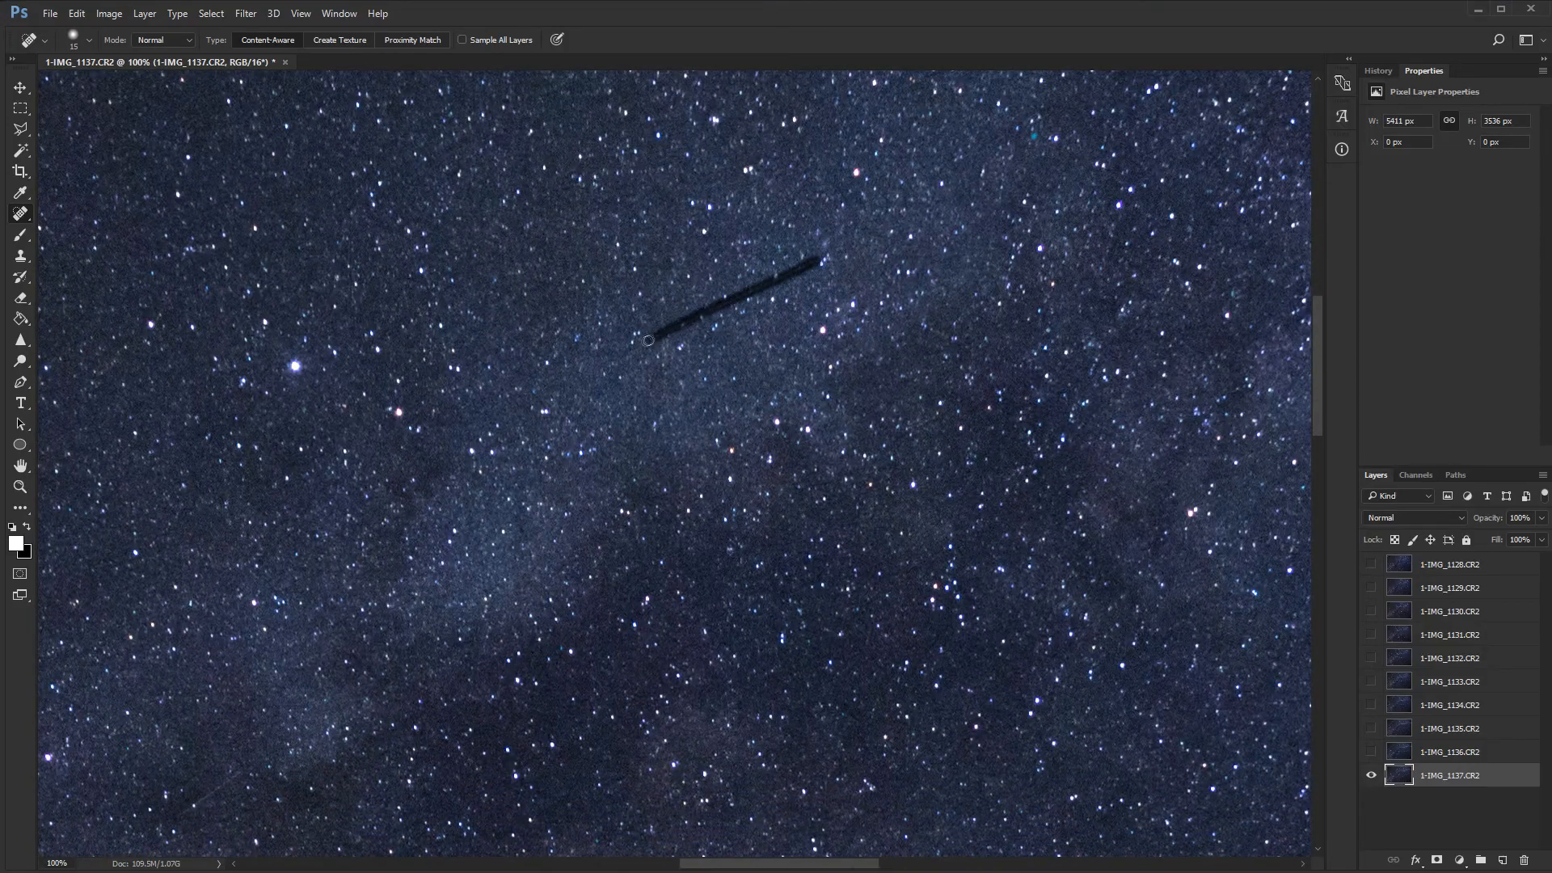
pyautogui.moveTo(651, 339); pyautogui.dragTo(652, 339)
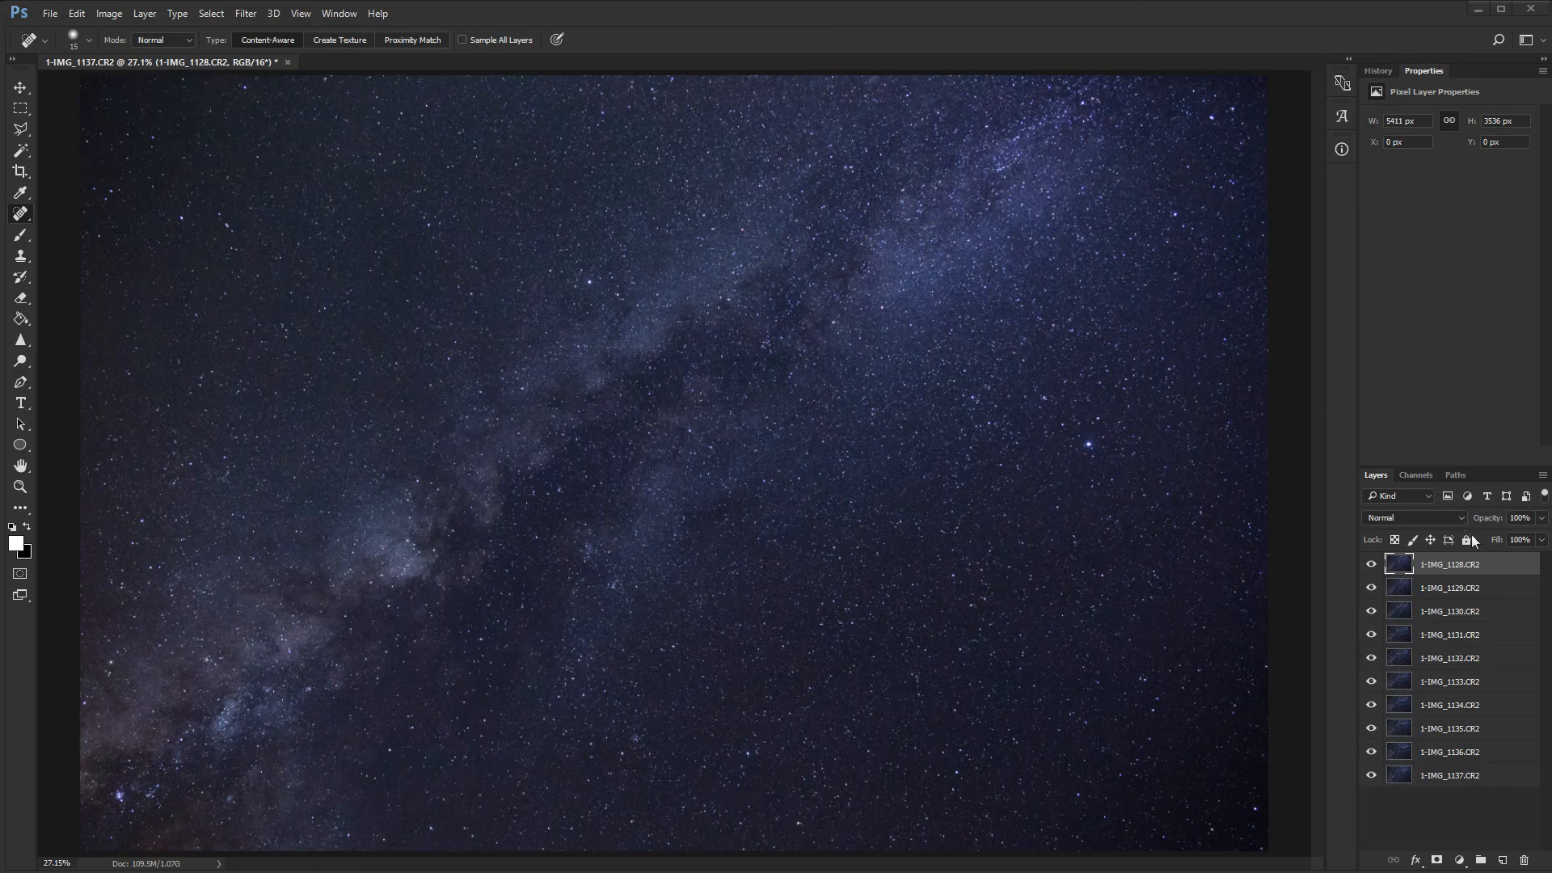
# Step: Select all ten photo layers and auto-align them with the Auto projection
pyautogui.keyDown('shift'); pyautogui.click(1442, 776); pyautogui.keyUp('shift')
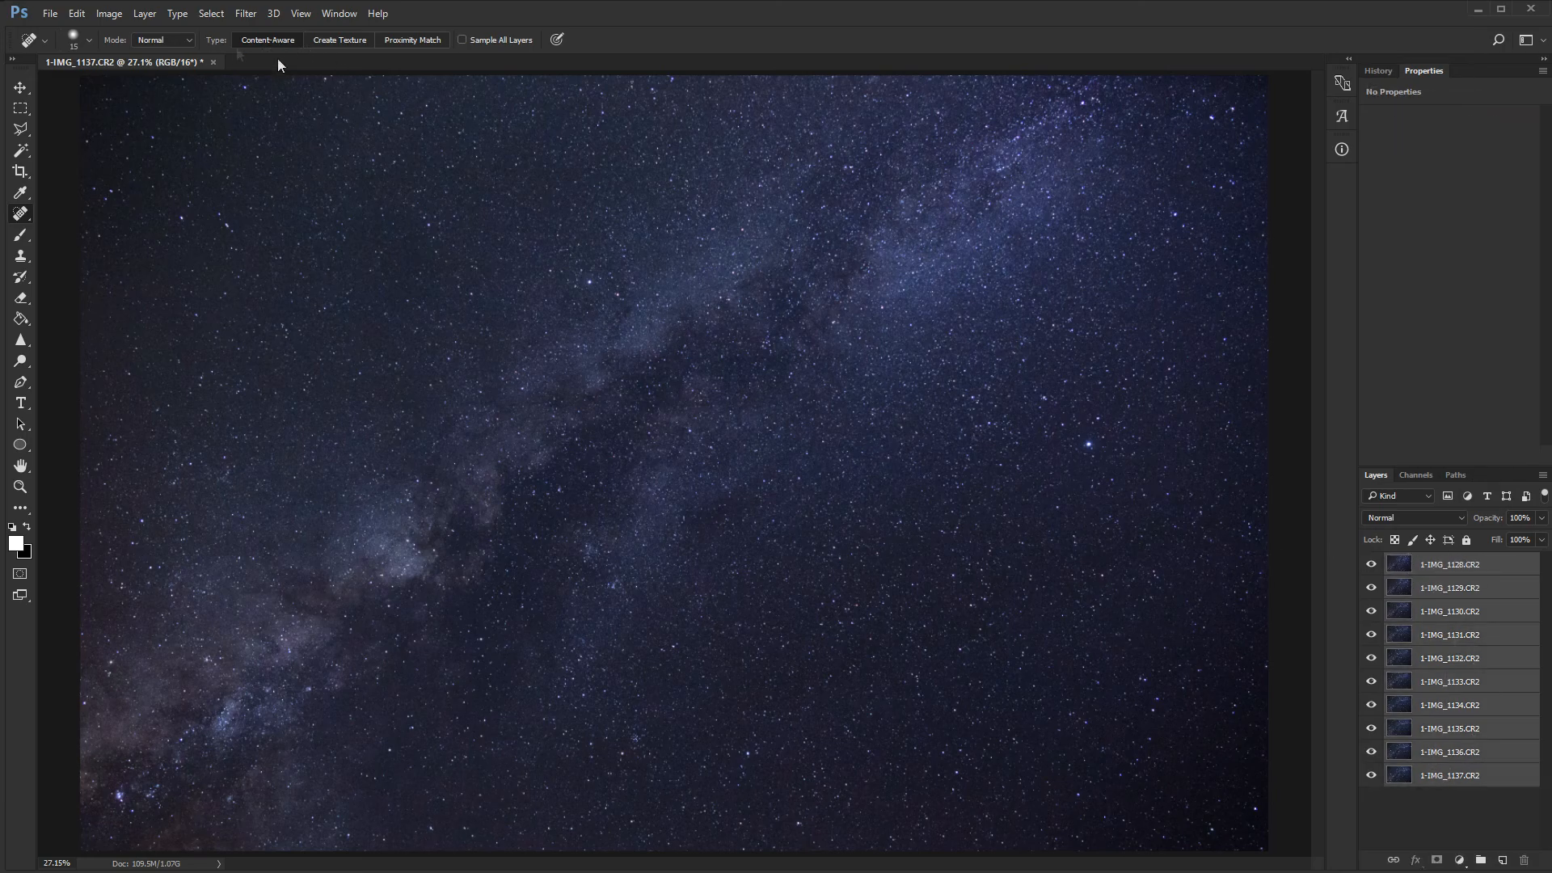
pyautogui.click(109, 14)
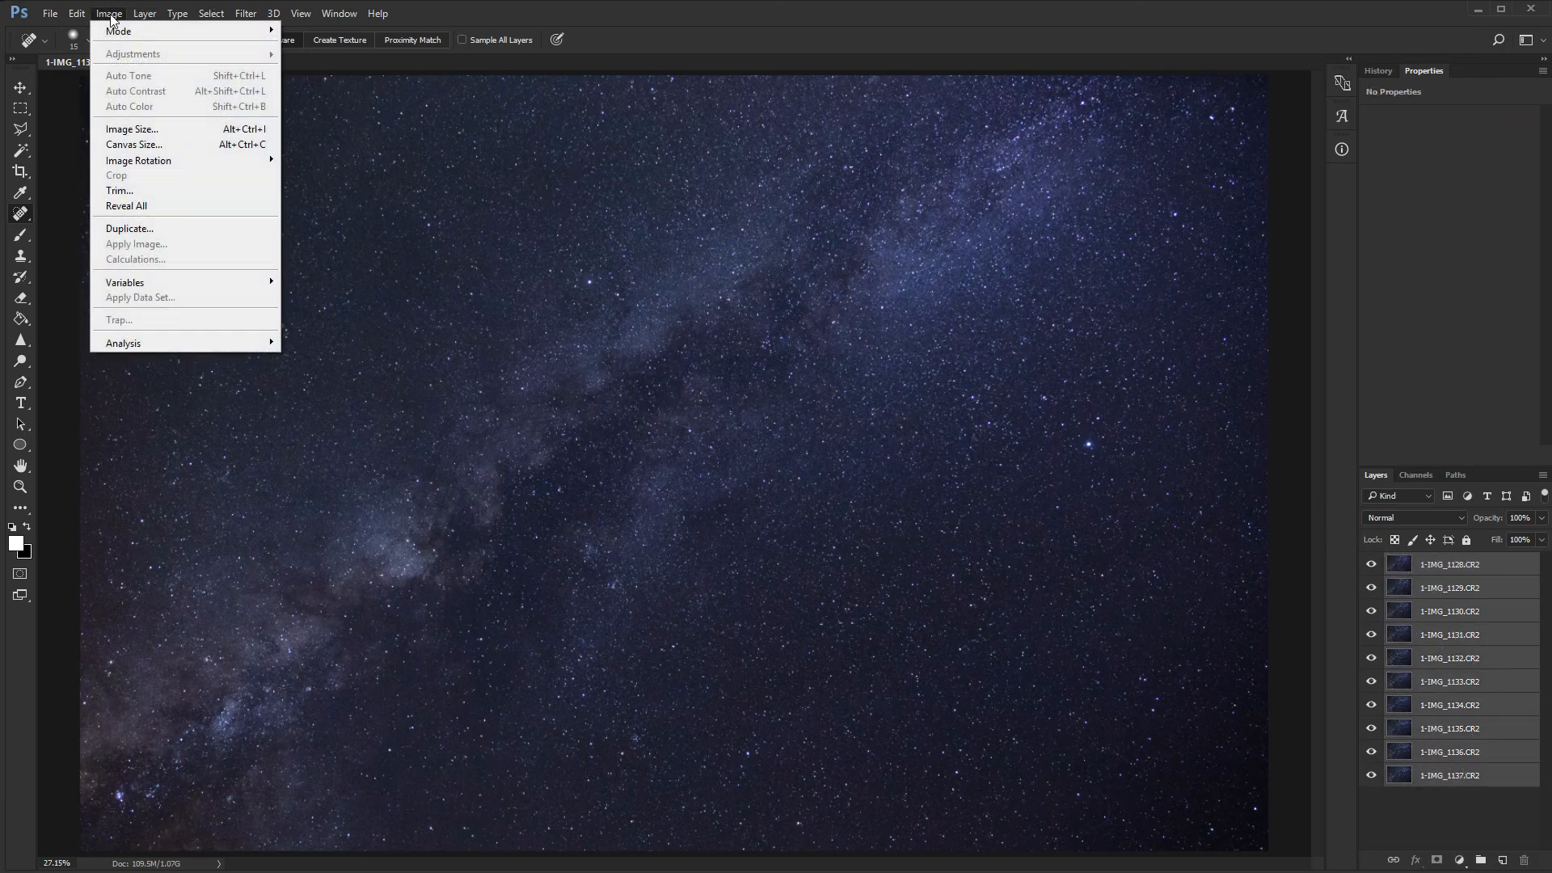
pyautogui.moveTo(83, 15)
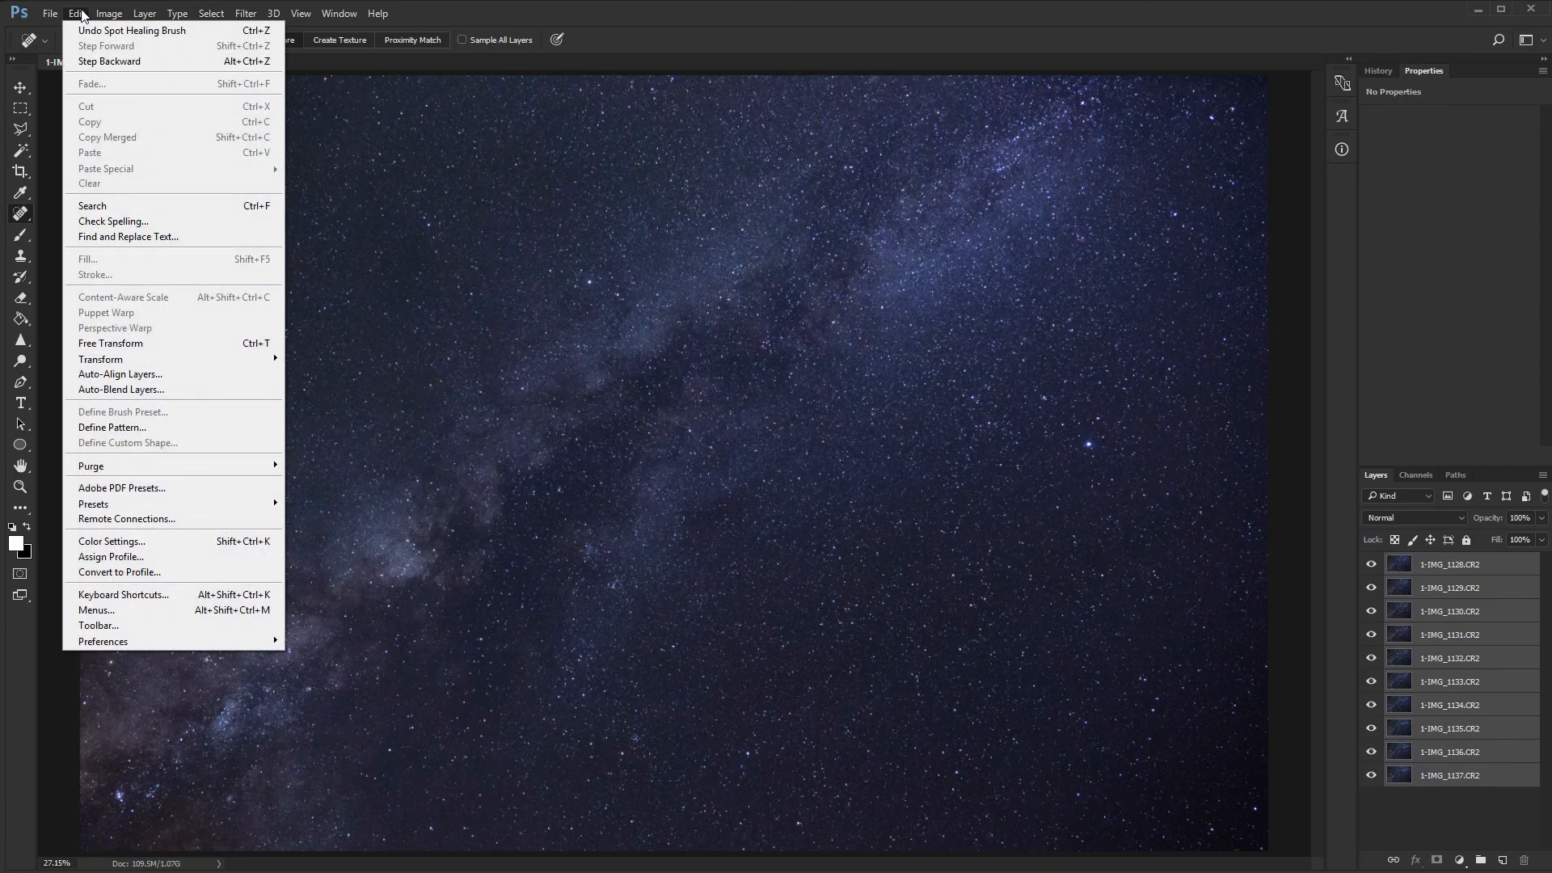
pyautogui.click(134, 378)
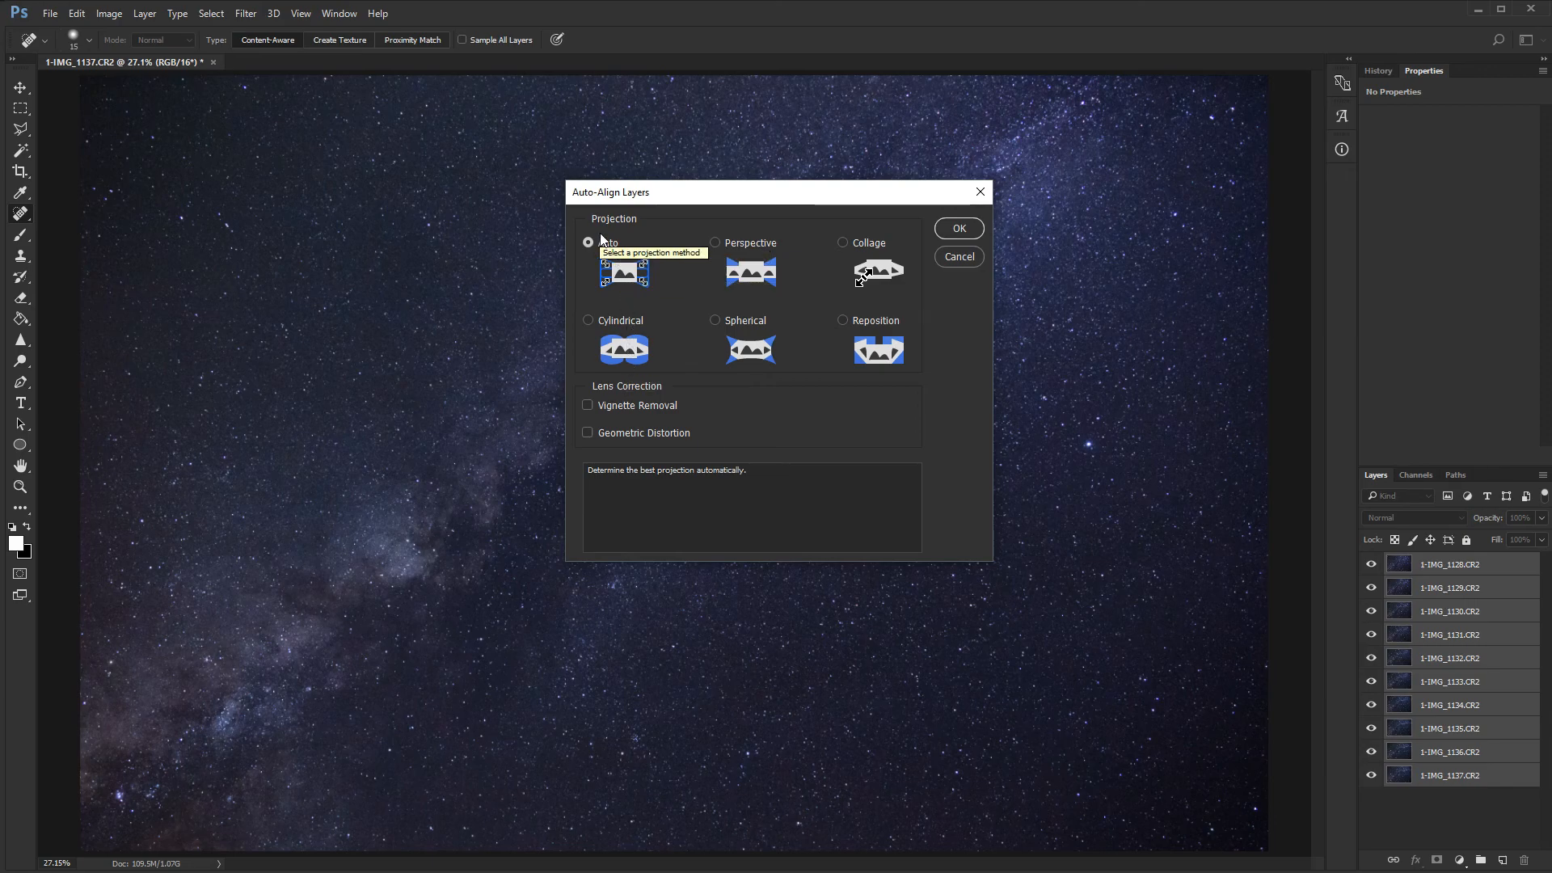
pyautogui.click(956, 228)
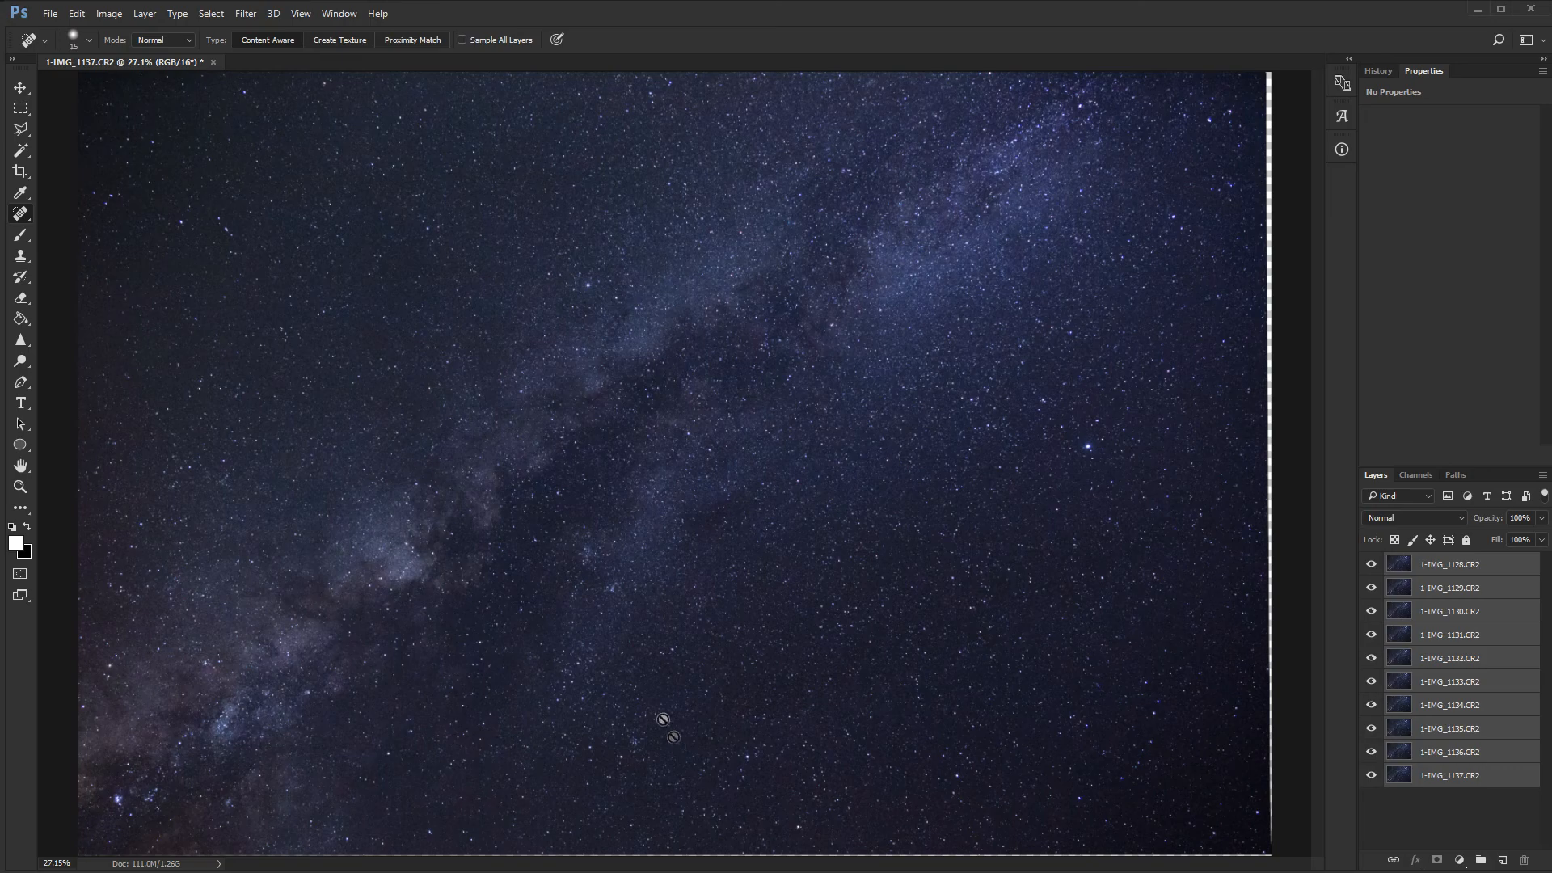
# Step: Crop the document to a rectangular selection that leaves out the transparent strips along the right and bottom edges
pyautogui.press('m')
pyautogui.hotkey('ctrl', '-')
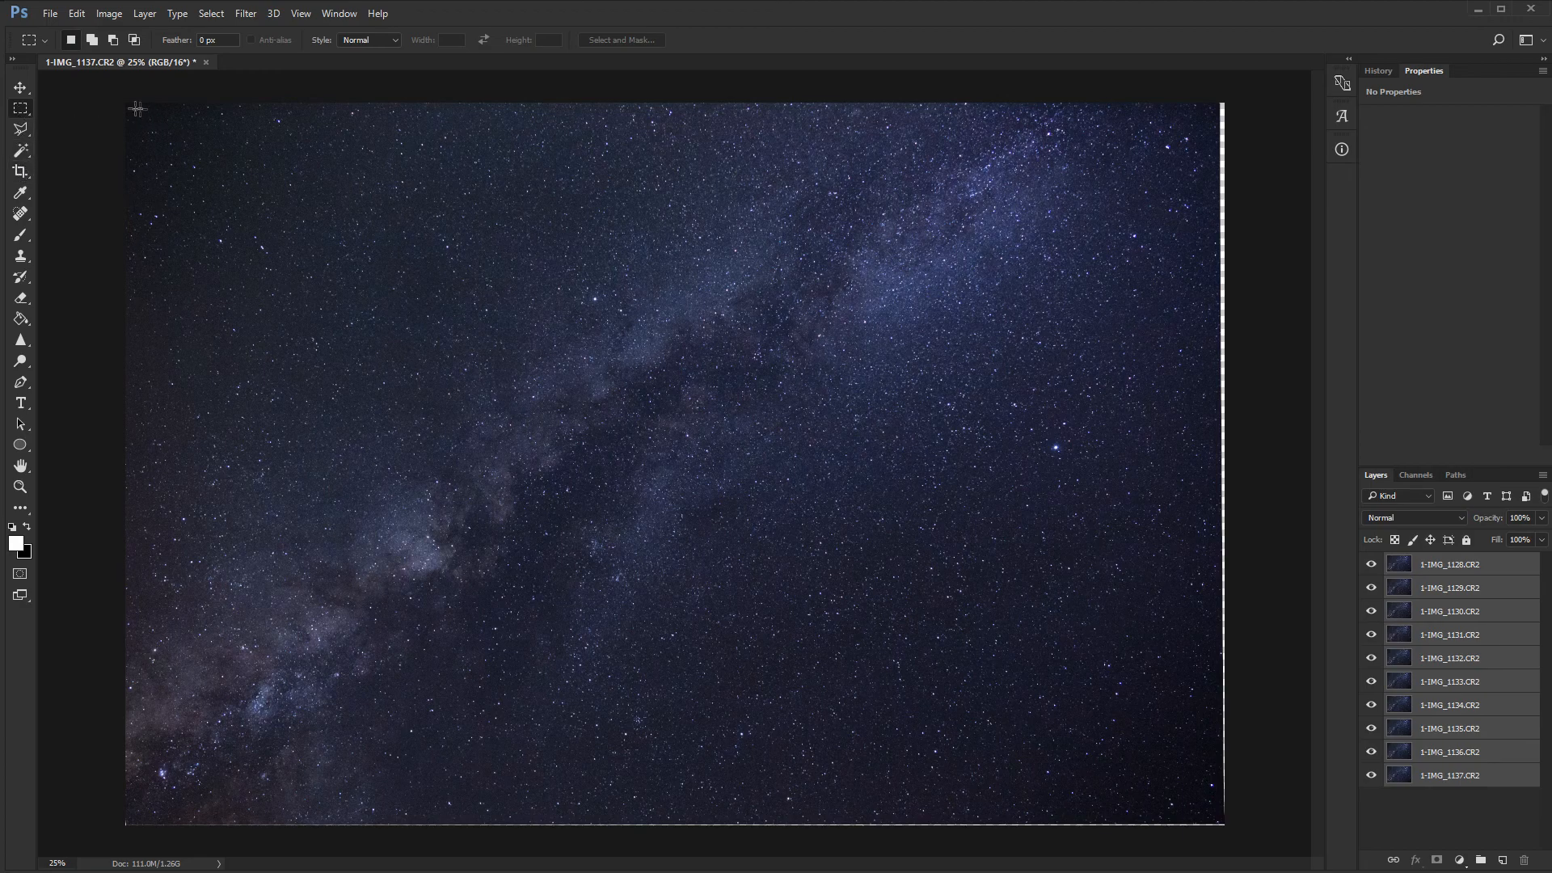
pyautogui.moveTo(115, 94); pyautogui.dragTo(1216, 821)
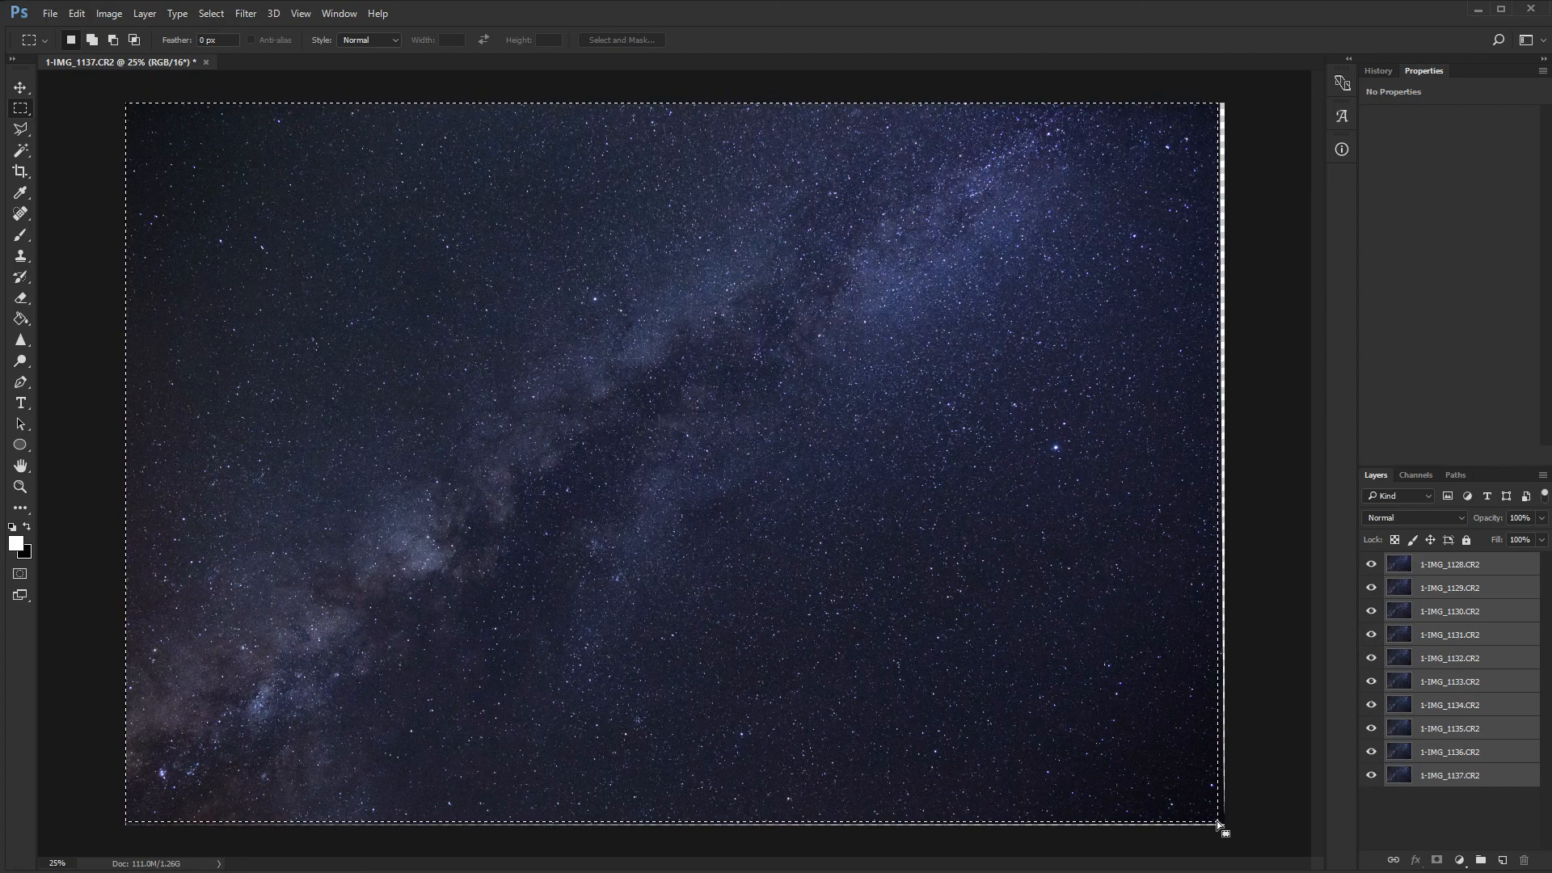
pyautogui.click(20, 173)
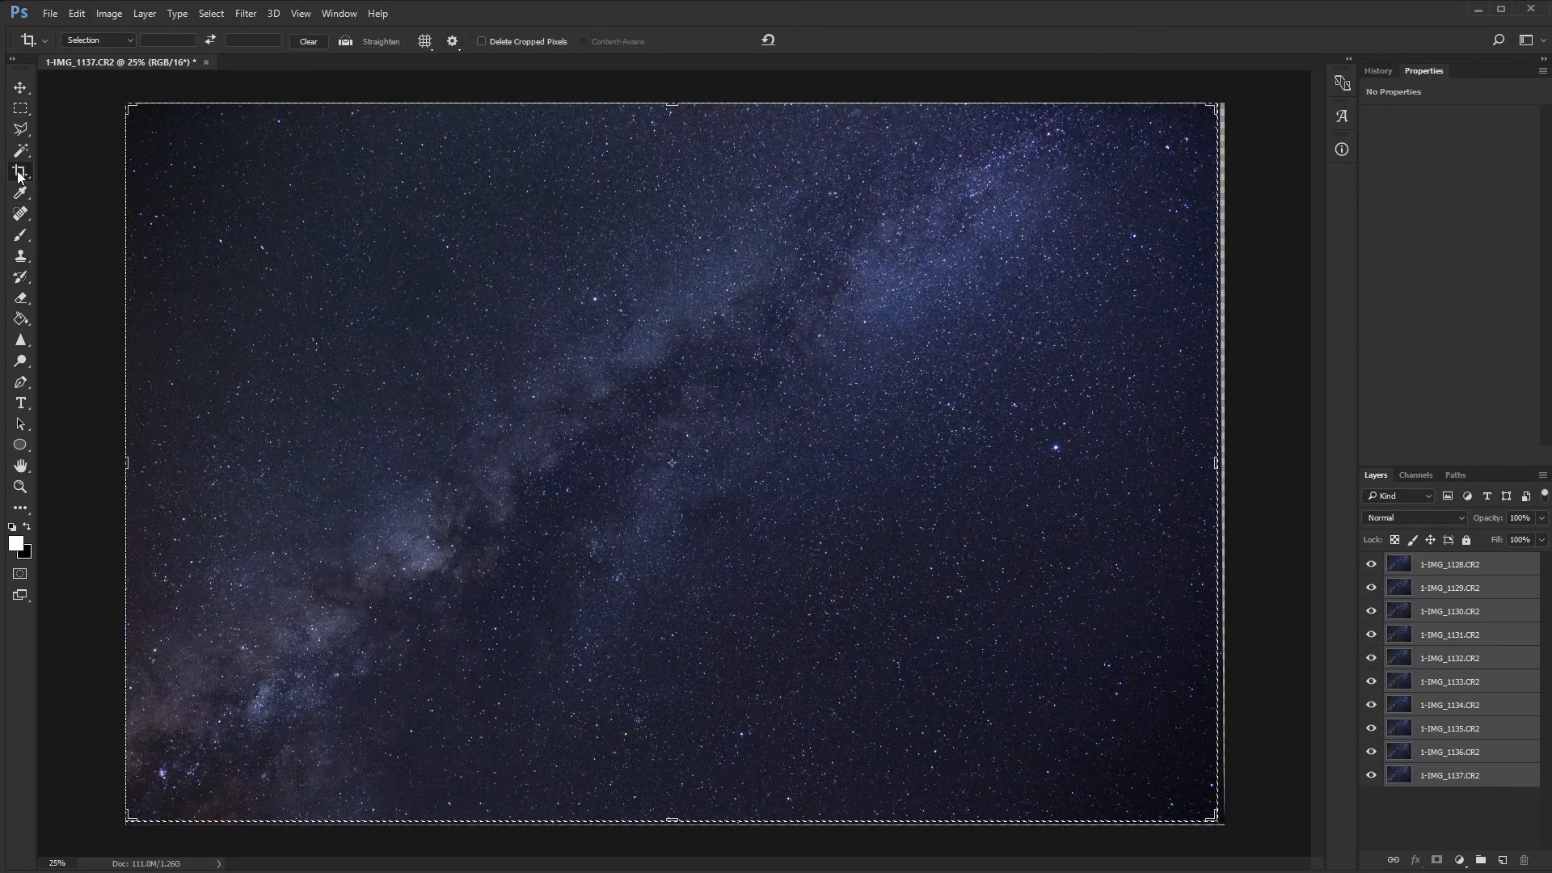
pyautogui.press('Return')
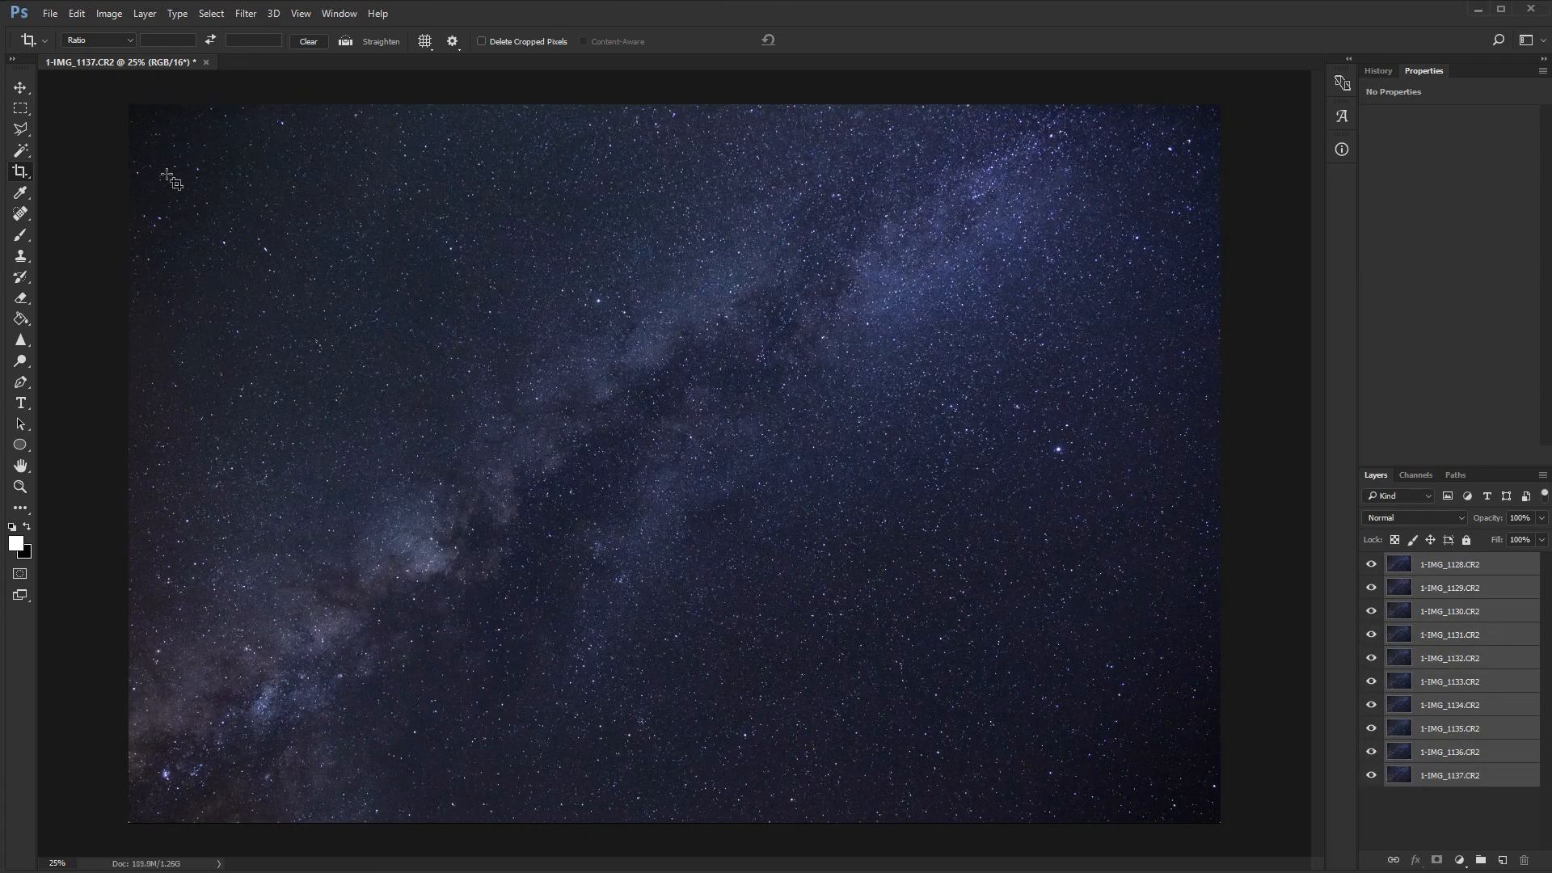
# Step: Select all ten aligned layers and convert them into a single smart object
pyautogui.click(21, 109)
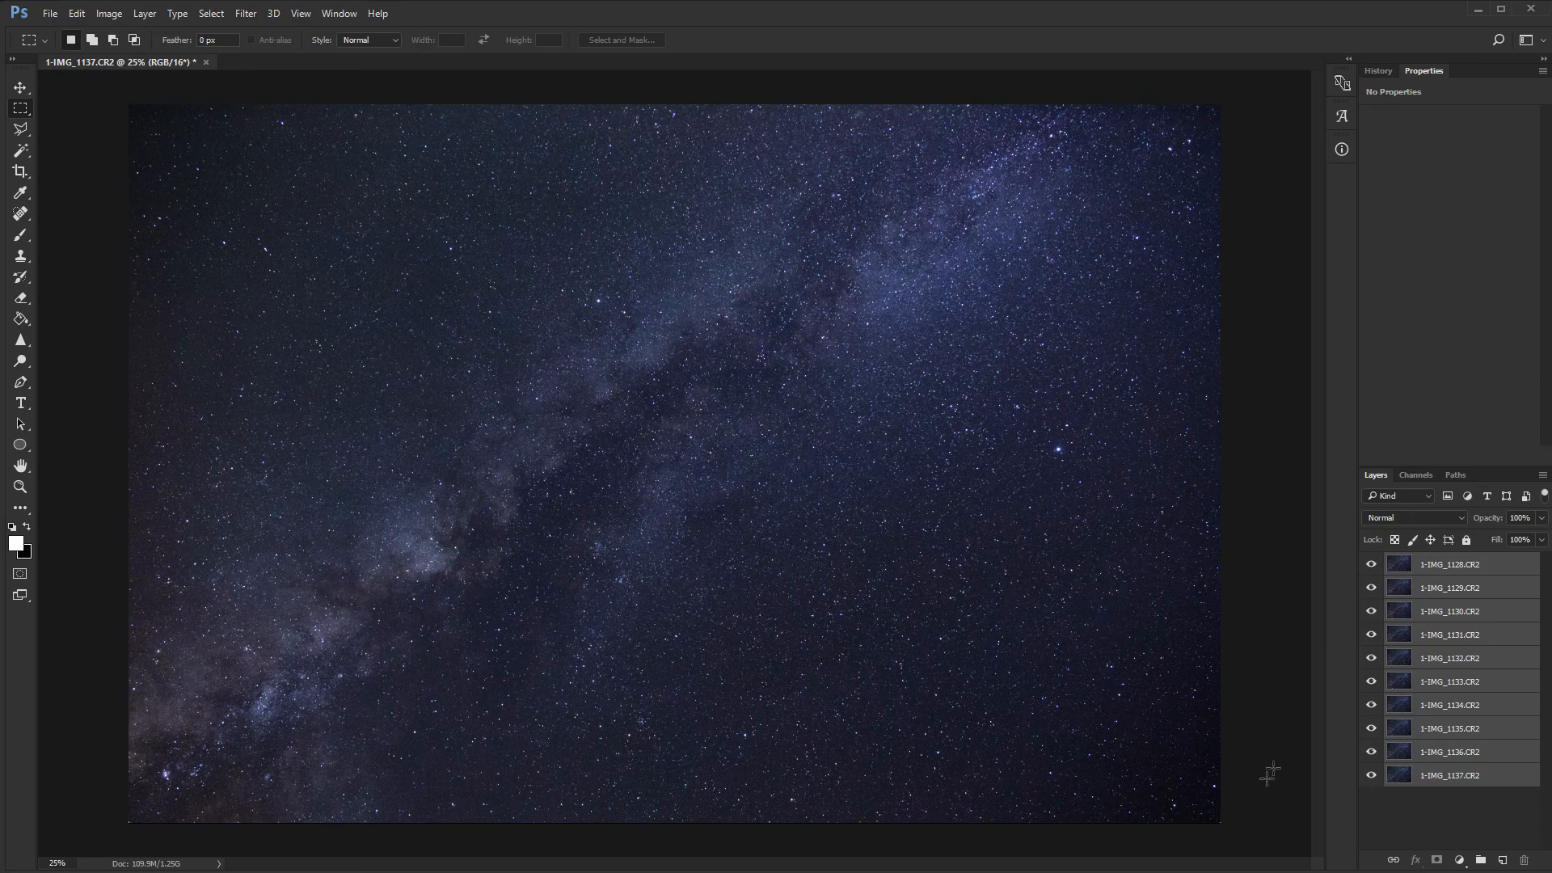
pyautogui.click(1444, 569)
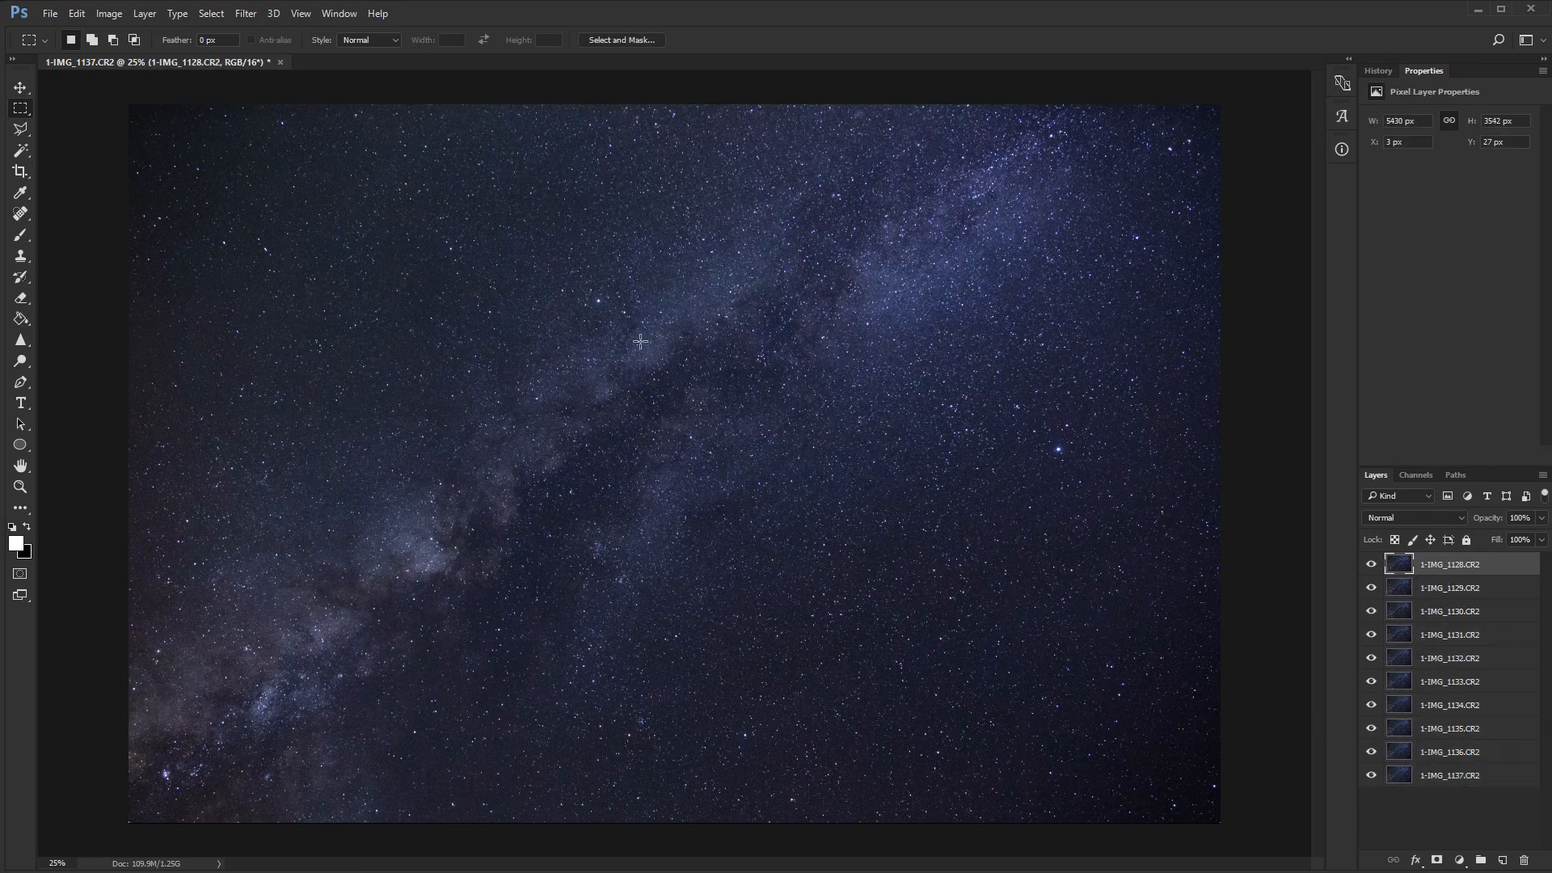
pyautogui.keyDown('shift'); pyautogui.click(1470, 779); pyautogui.keyUp('shift')
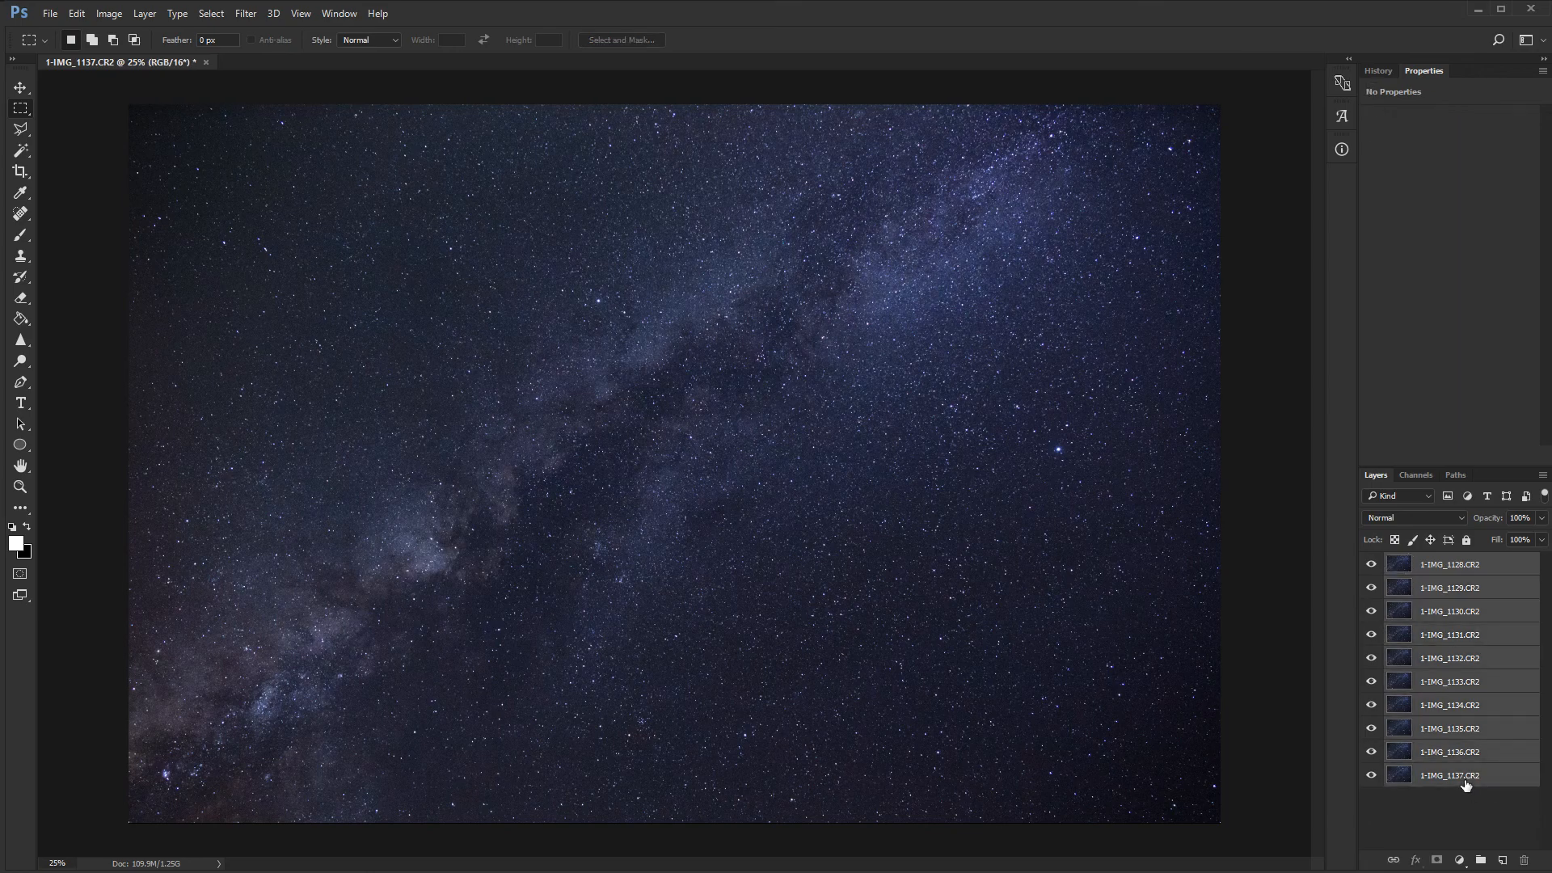
pyautogui.rightClick(1438, 564)
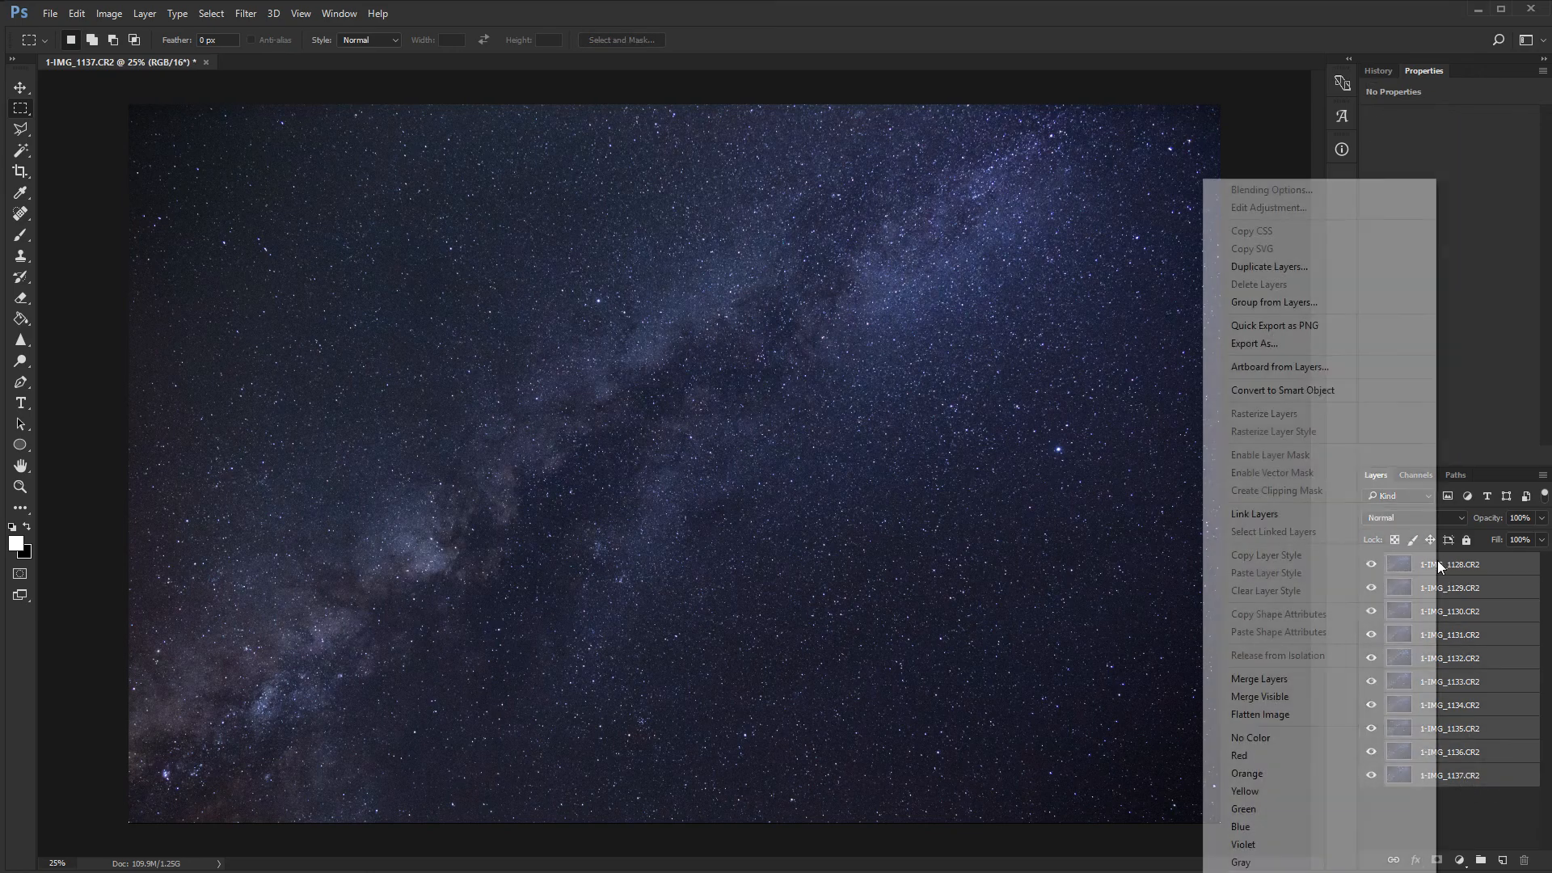
pyautogui.click(1293, 390)
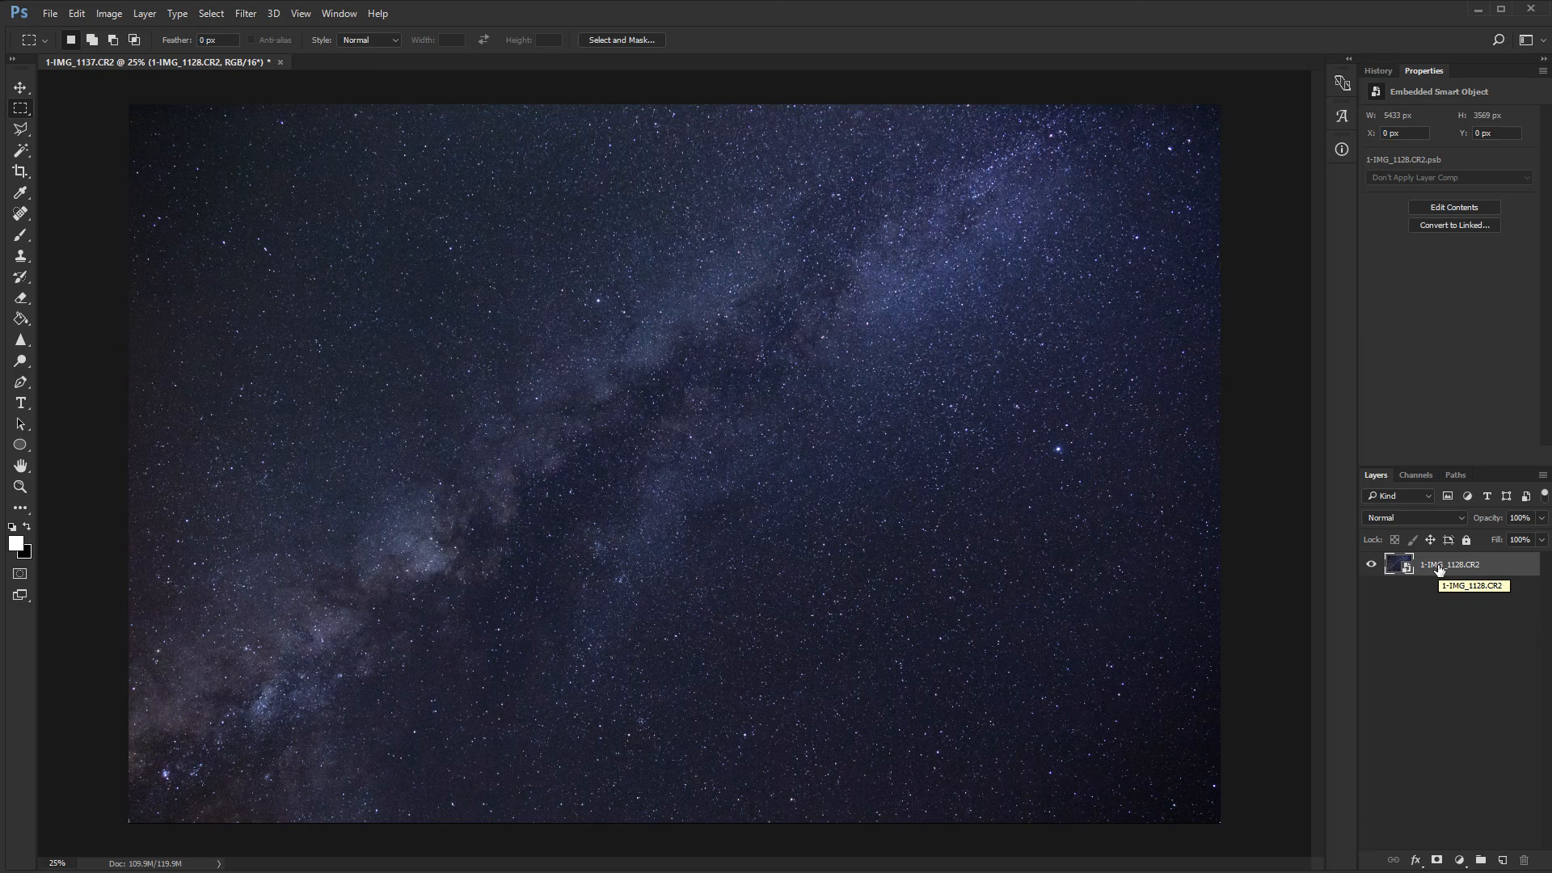
# Step: Set the smart object's stack mode to Median
pyautogui.click(75, 14)
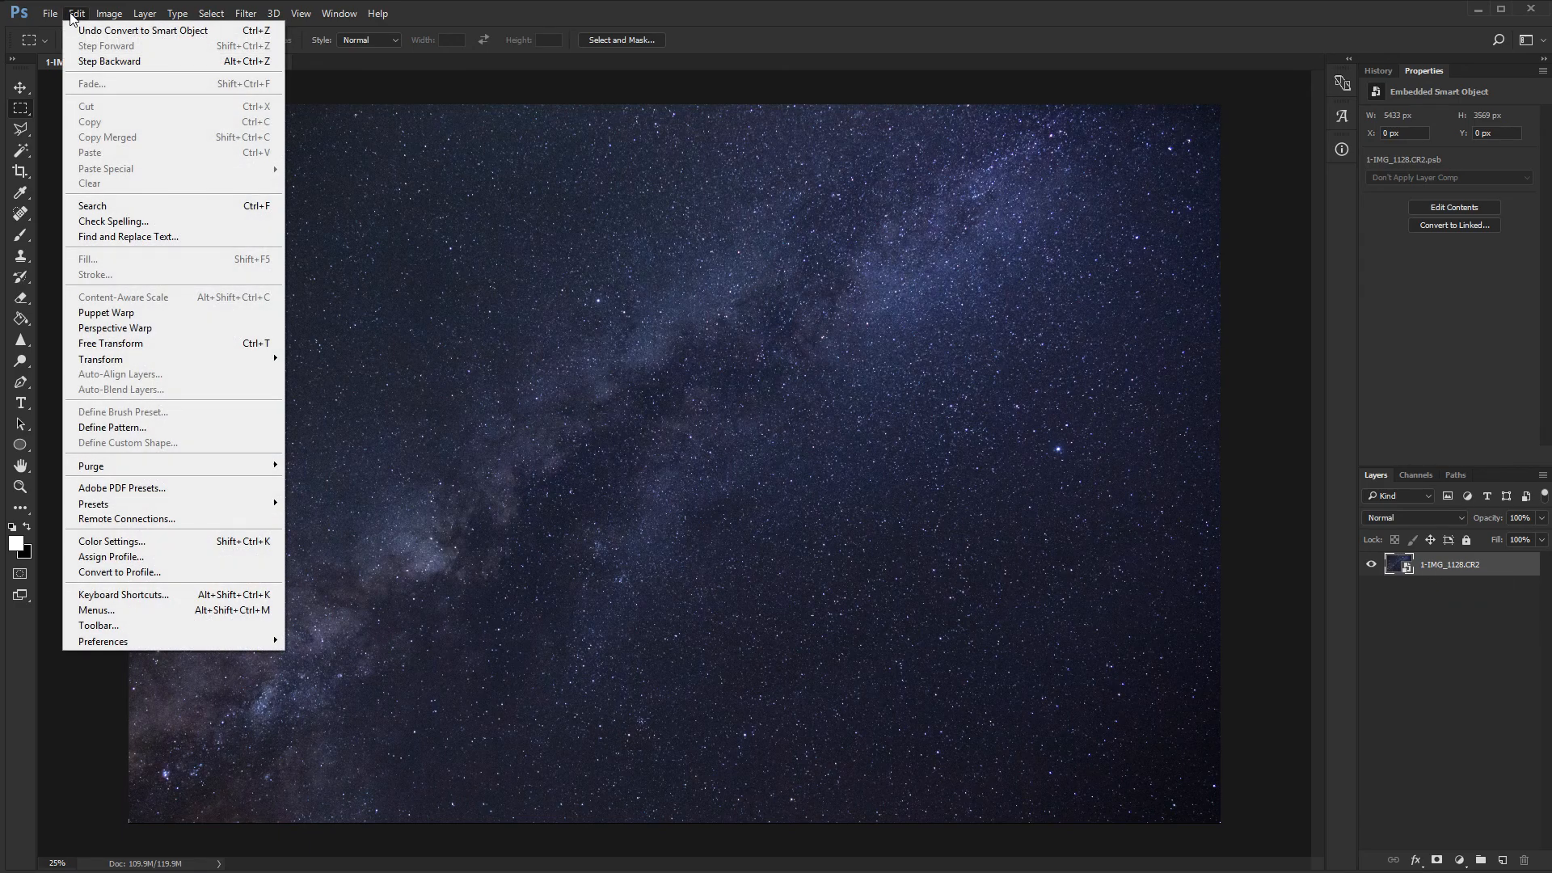
pyautogui.moveTo(144, 17)
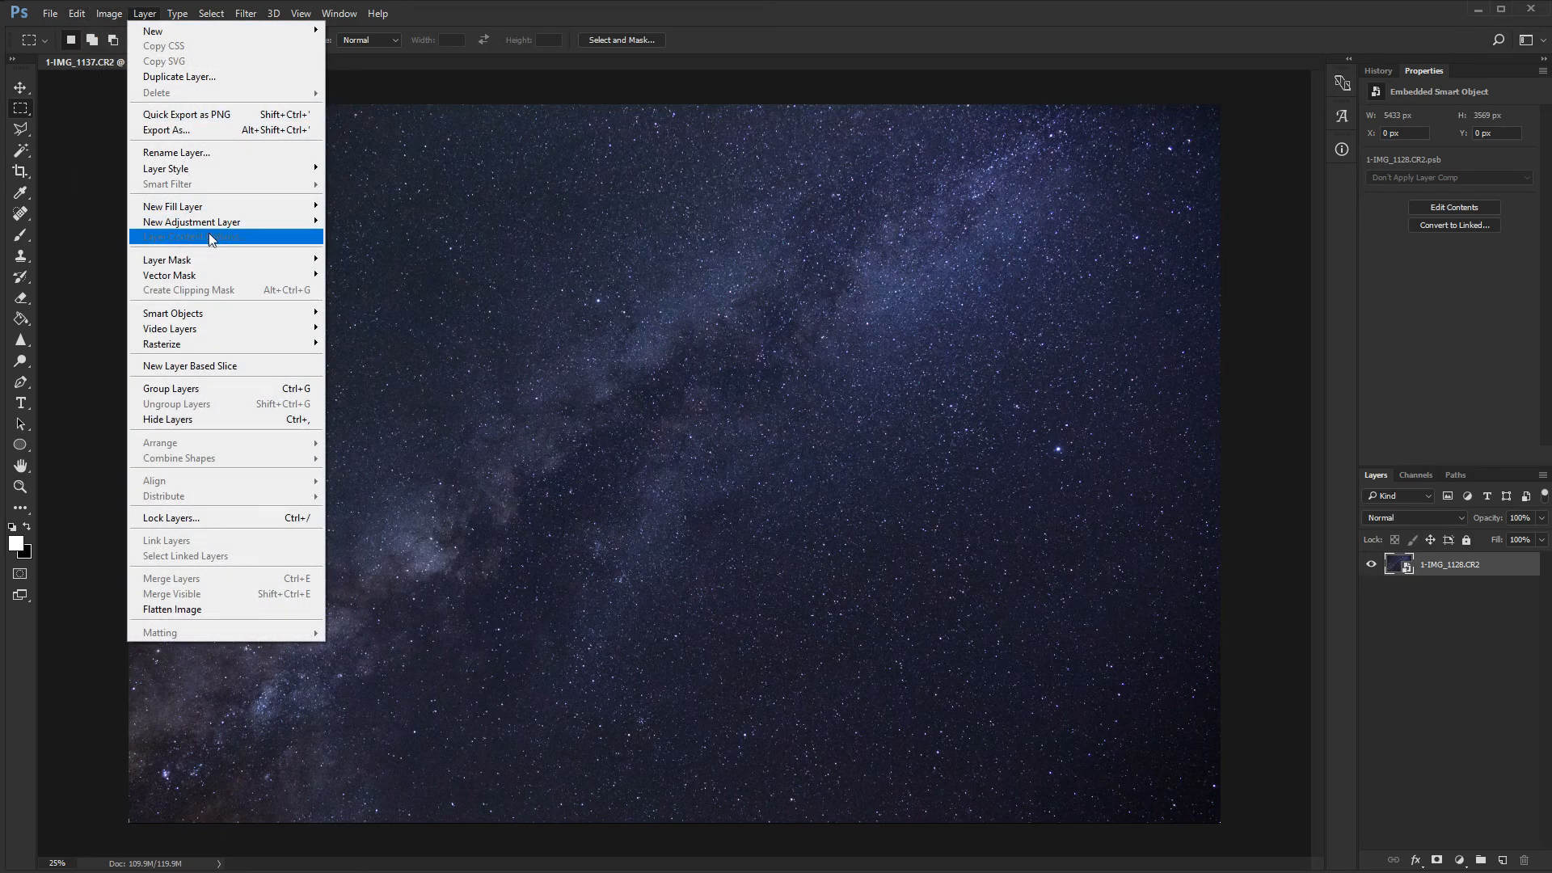
pyautogui.moveTo(224, 318)
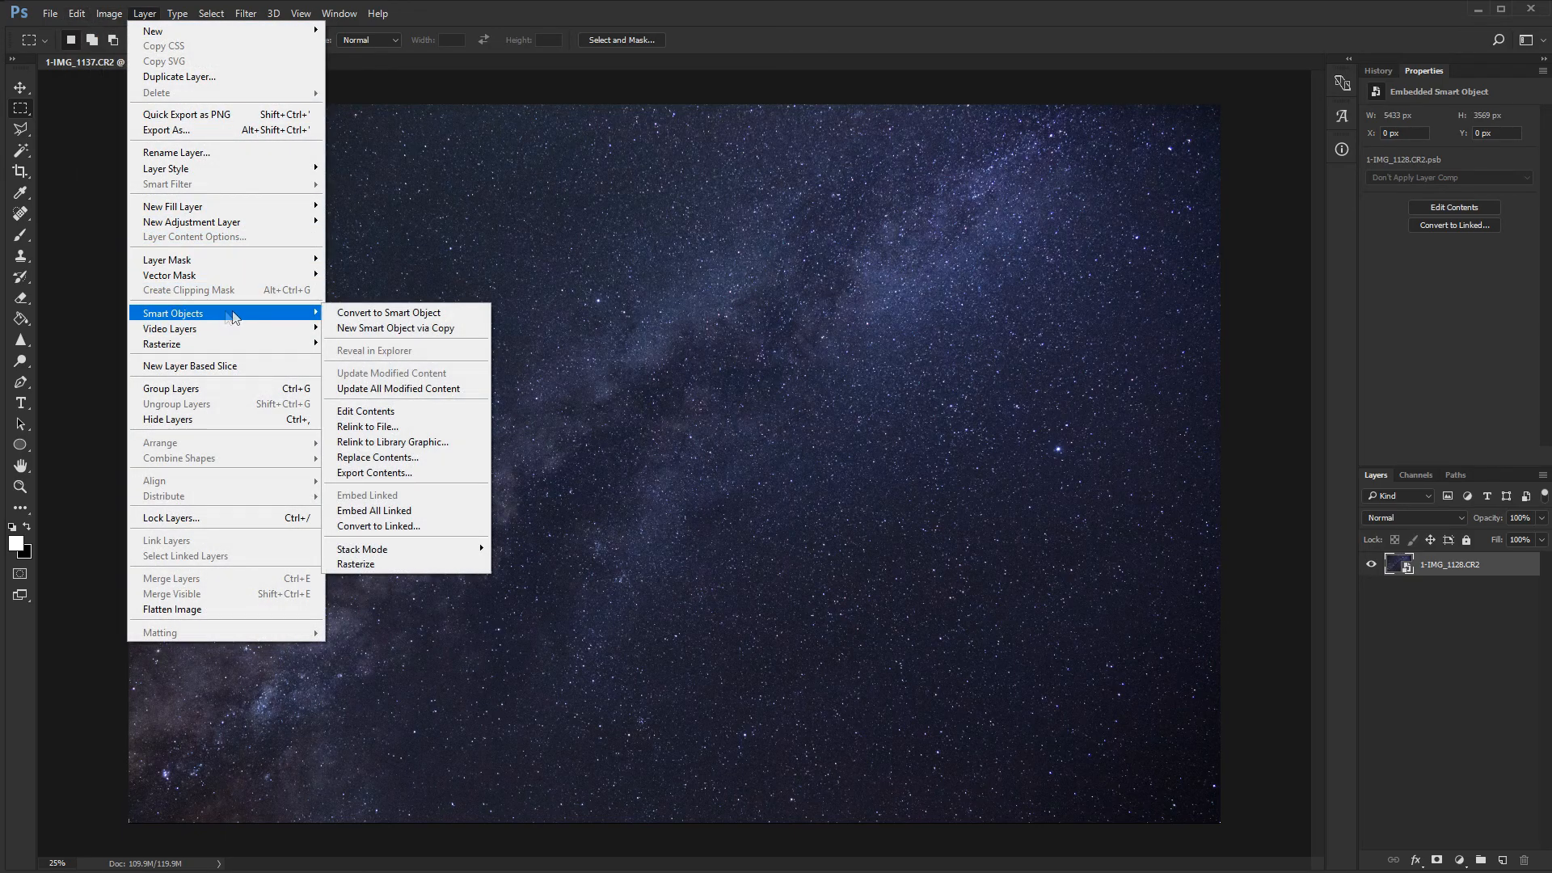
pyautogui.moveTo(386, 557)
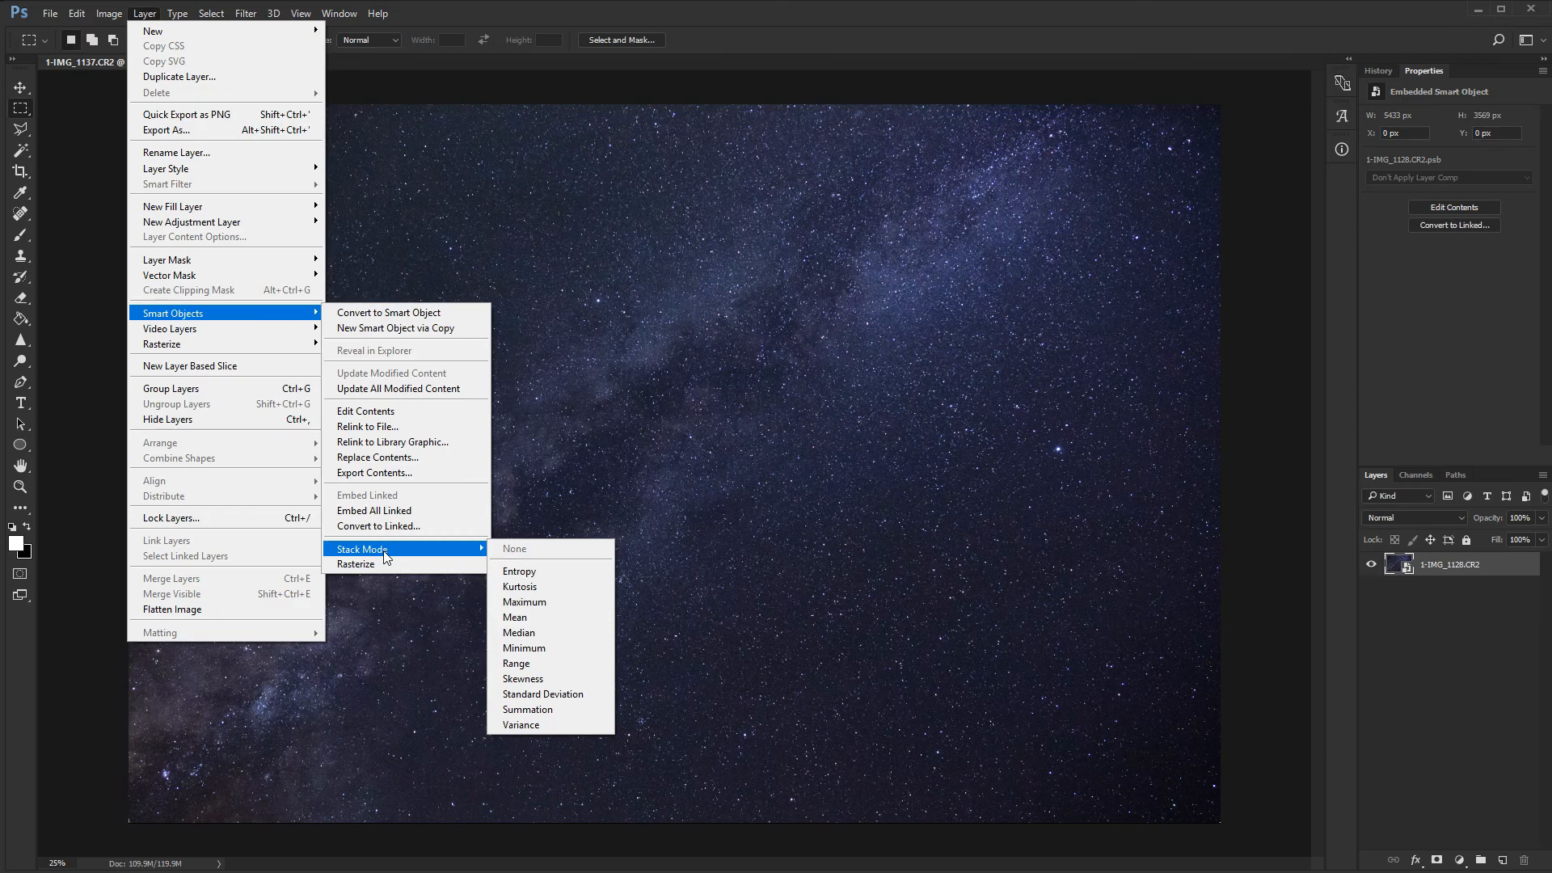
pyautogui.click(532, 633)
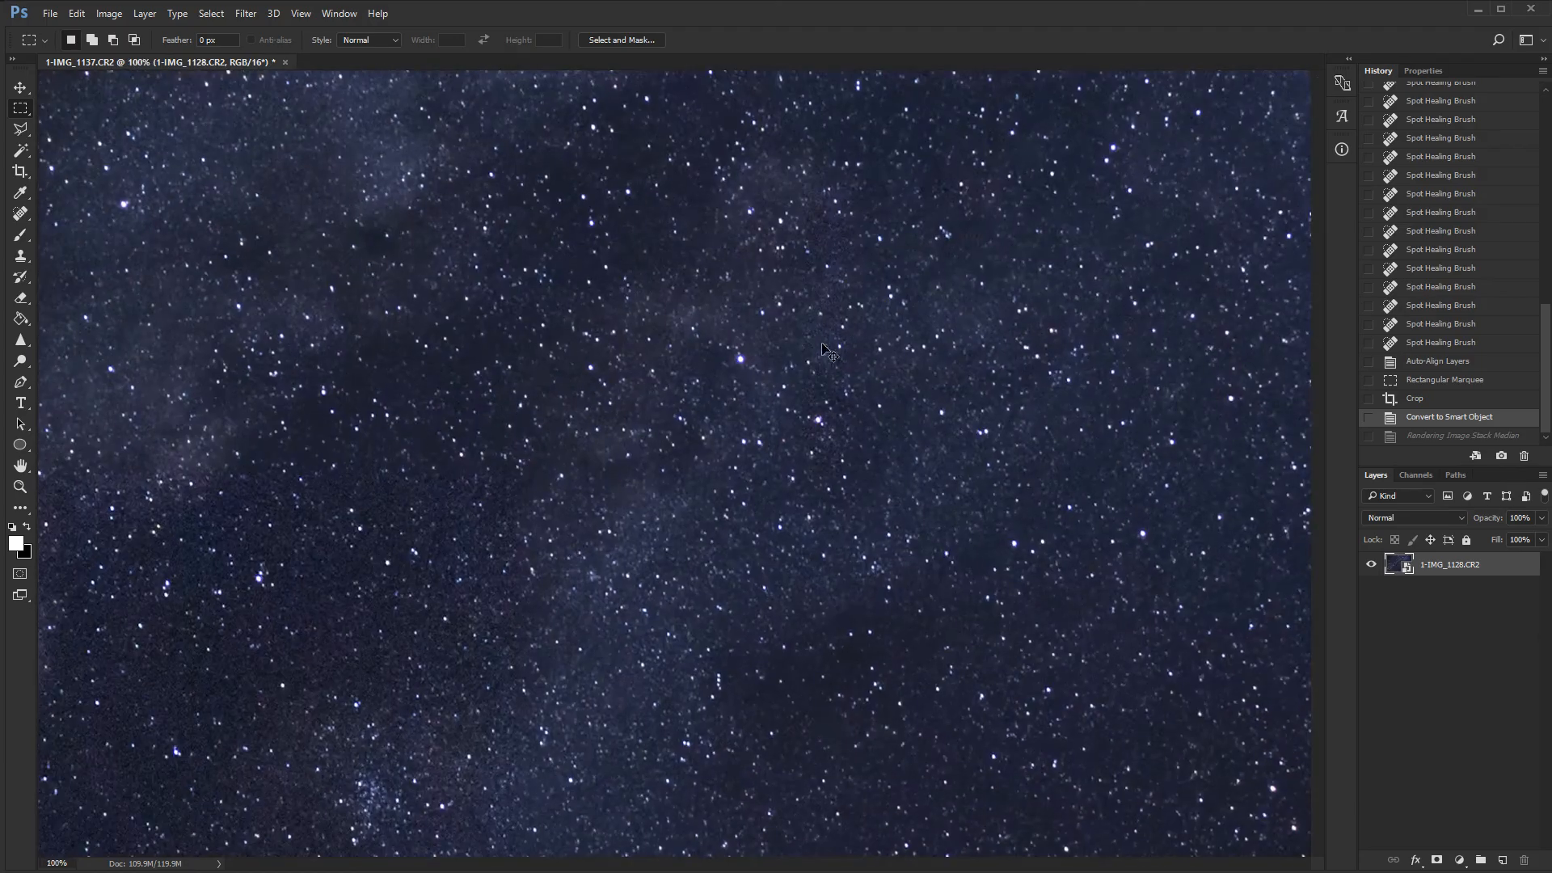
# Step: Examine the noise at 100% across the Milky Way down to the lower-left corner in the state before median stacking
pyautogui.hotkey('ctrl', '1')
pyautogui.press('space')
pyautogui.moveTo(538, 511); pyautogui.dragTo(1049, 315)
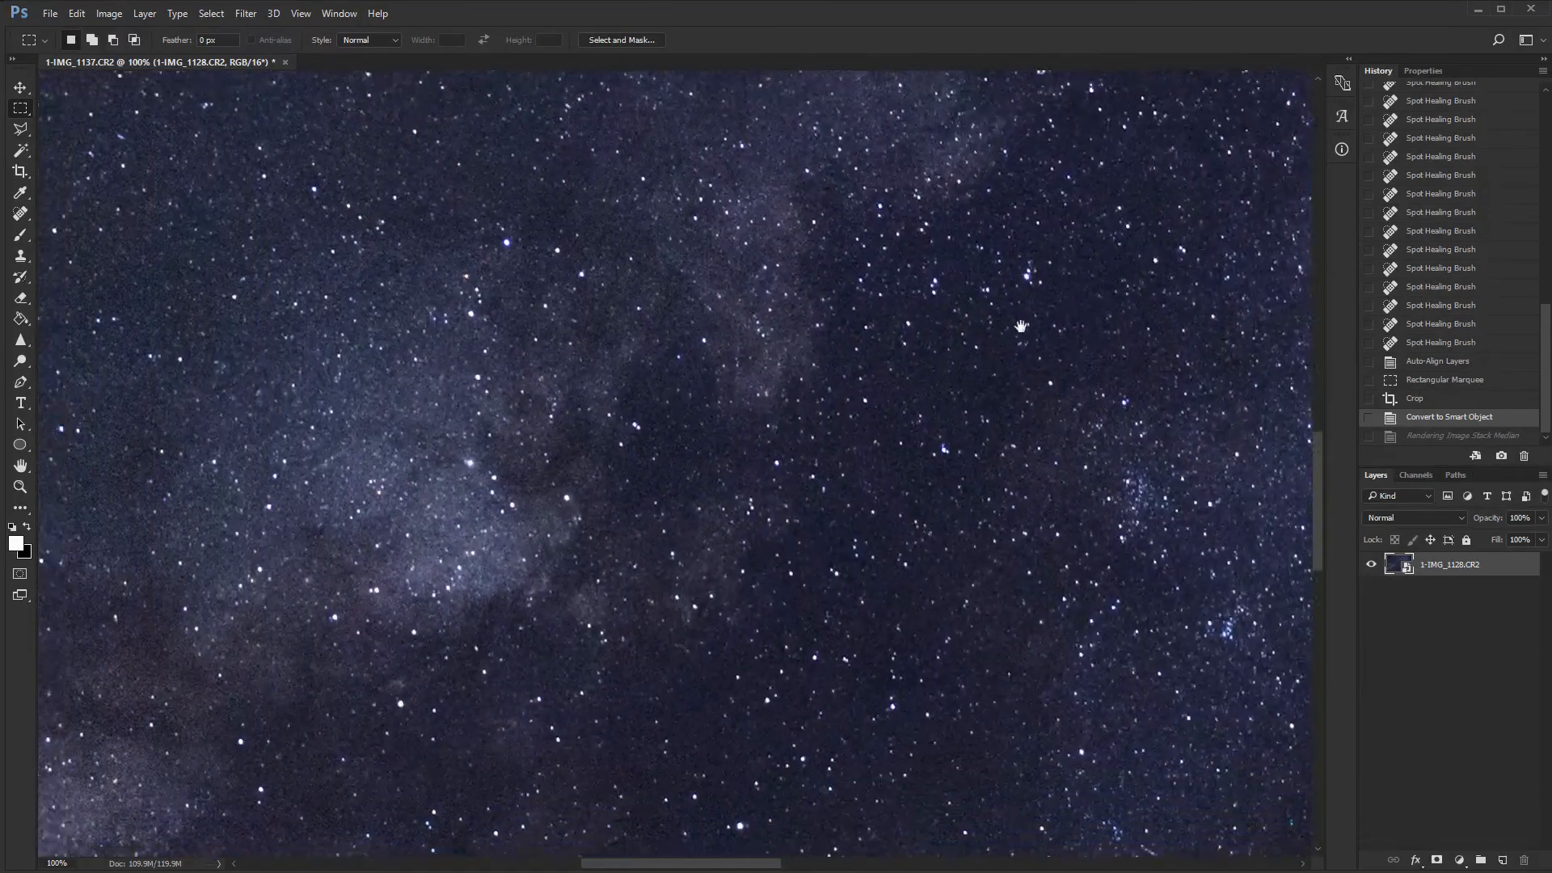
pyautogui.moveTo(267, 679); pyautogui.dragTo(973, 247)
pyautogui.moveTo(875, 286); pyautogui.dragTo(892, 272)
pyautogui.moveTo(781, 421); pyautogui.dragTo(912, 198)
pyautogui.moveTo(677, 412); pyautogui.dragTo(958, 214)
pyautogui.moveTo(959, 328); pyautogui.dragTo(893, 279)
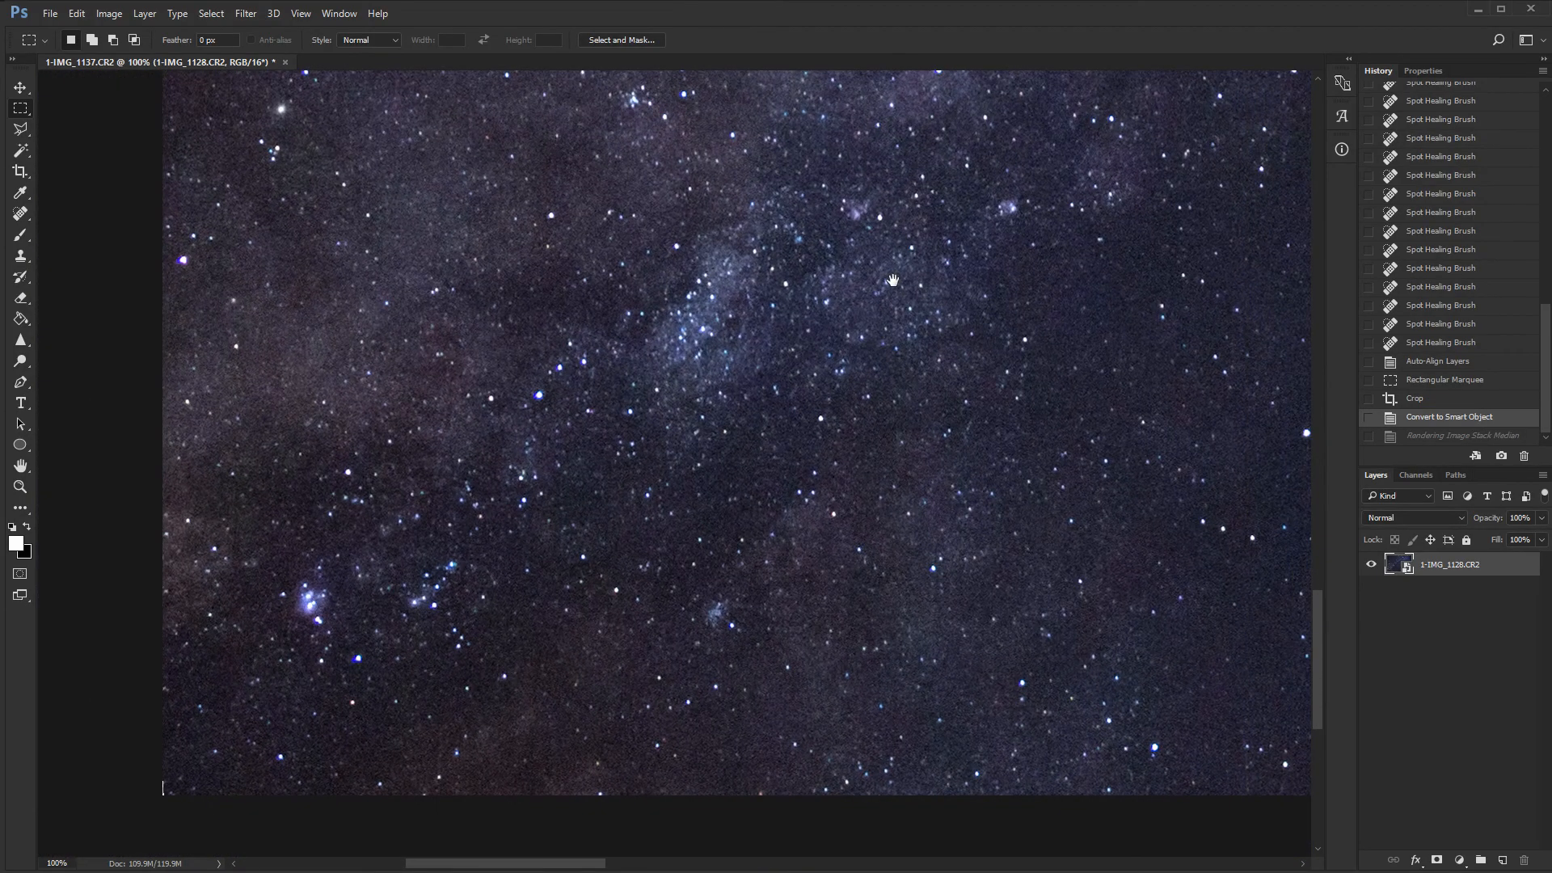
# Step: Compare the noise before and after the median stack by alternating between the two history states, ending on the stacked version
pyautogui.click(1423, 437)
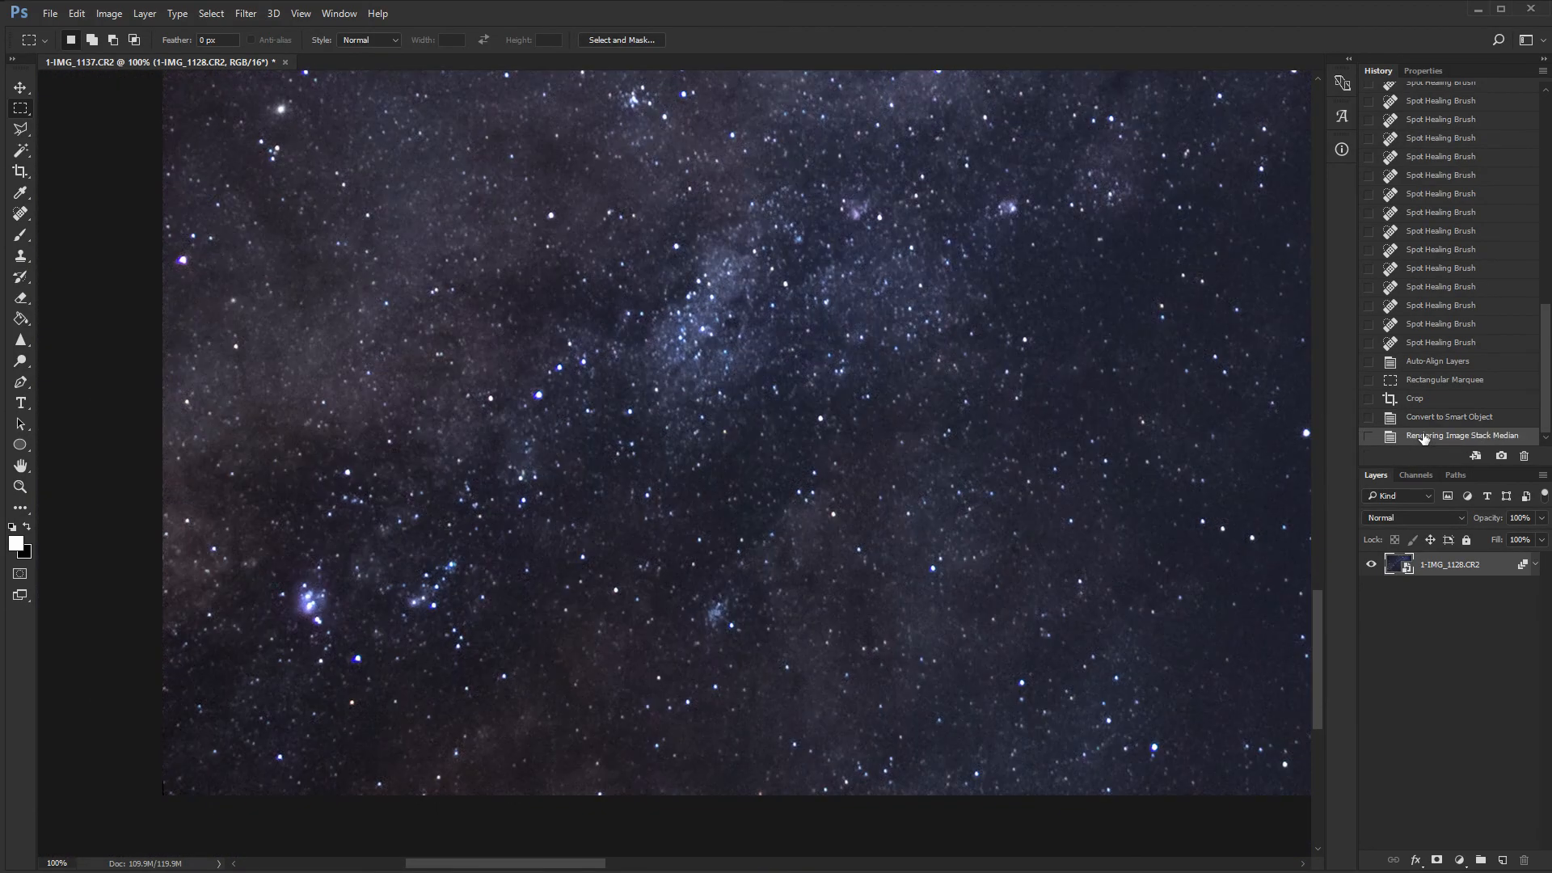
pyautogui.click(1428, 421)
pyautogui.click(1428, 441)
pyautogui.click(1428, 418)
pyautogui.click(1426, 438)
pyautogui.click(1428, 419)
pyautogui.click(1427, 439)
pyautogui.click(1428, 418)
pyautogui.click(1427, 438)
pyautogui.moveTo(766, 211); pyautogui.dragTo(633, 565)
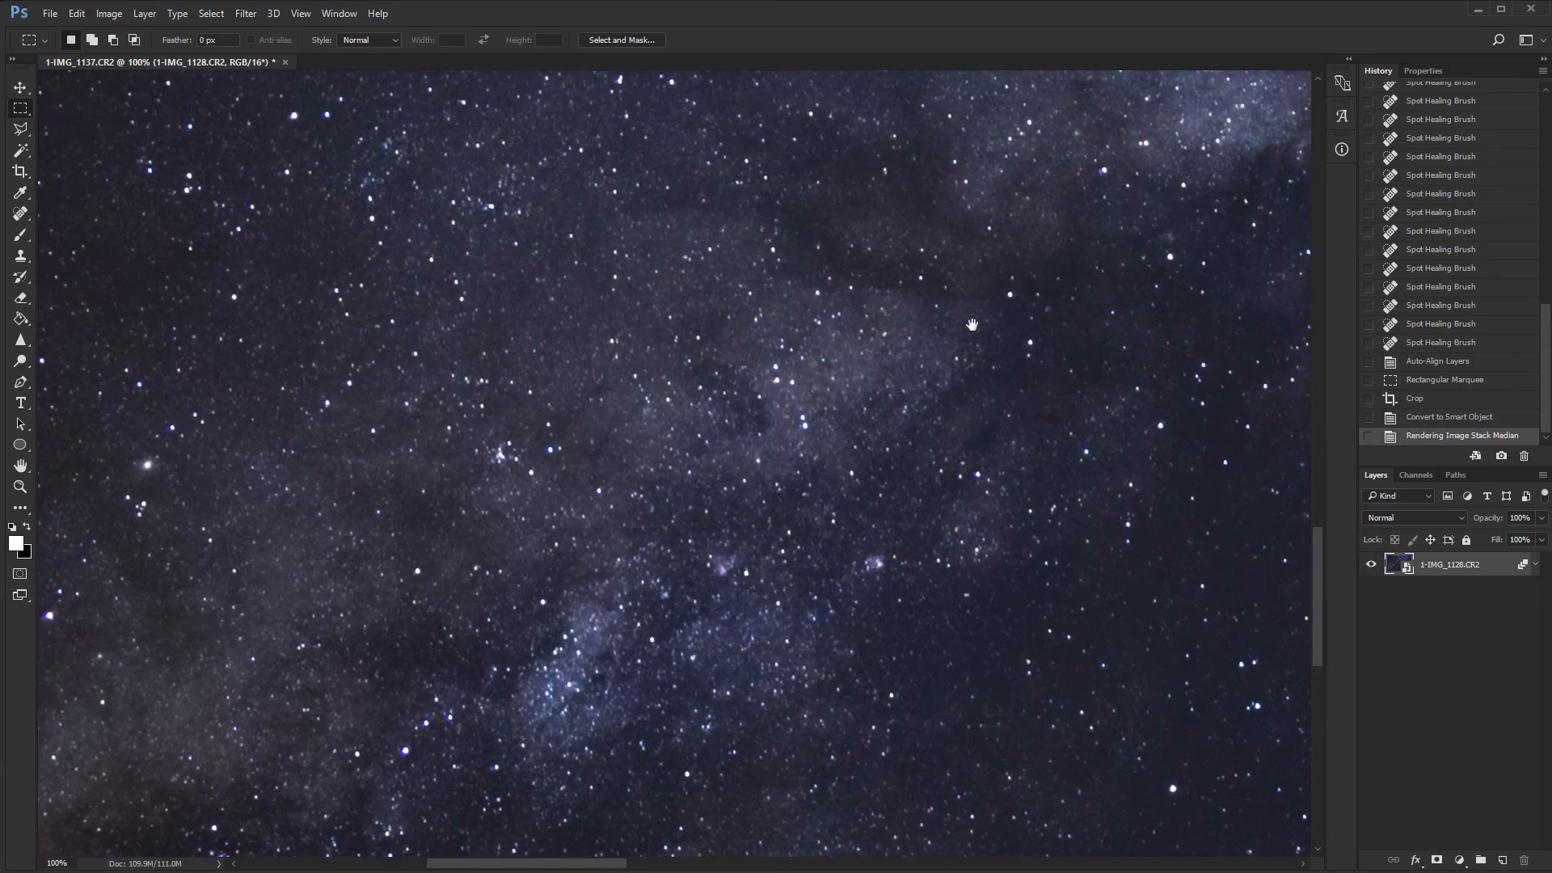
# Step: Compare the 100% view before and after the median stack once more, then view the whole stacked photo
pyautogui.click(1427, 419)
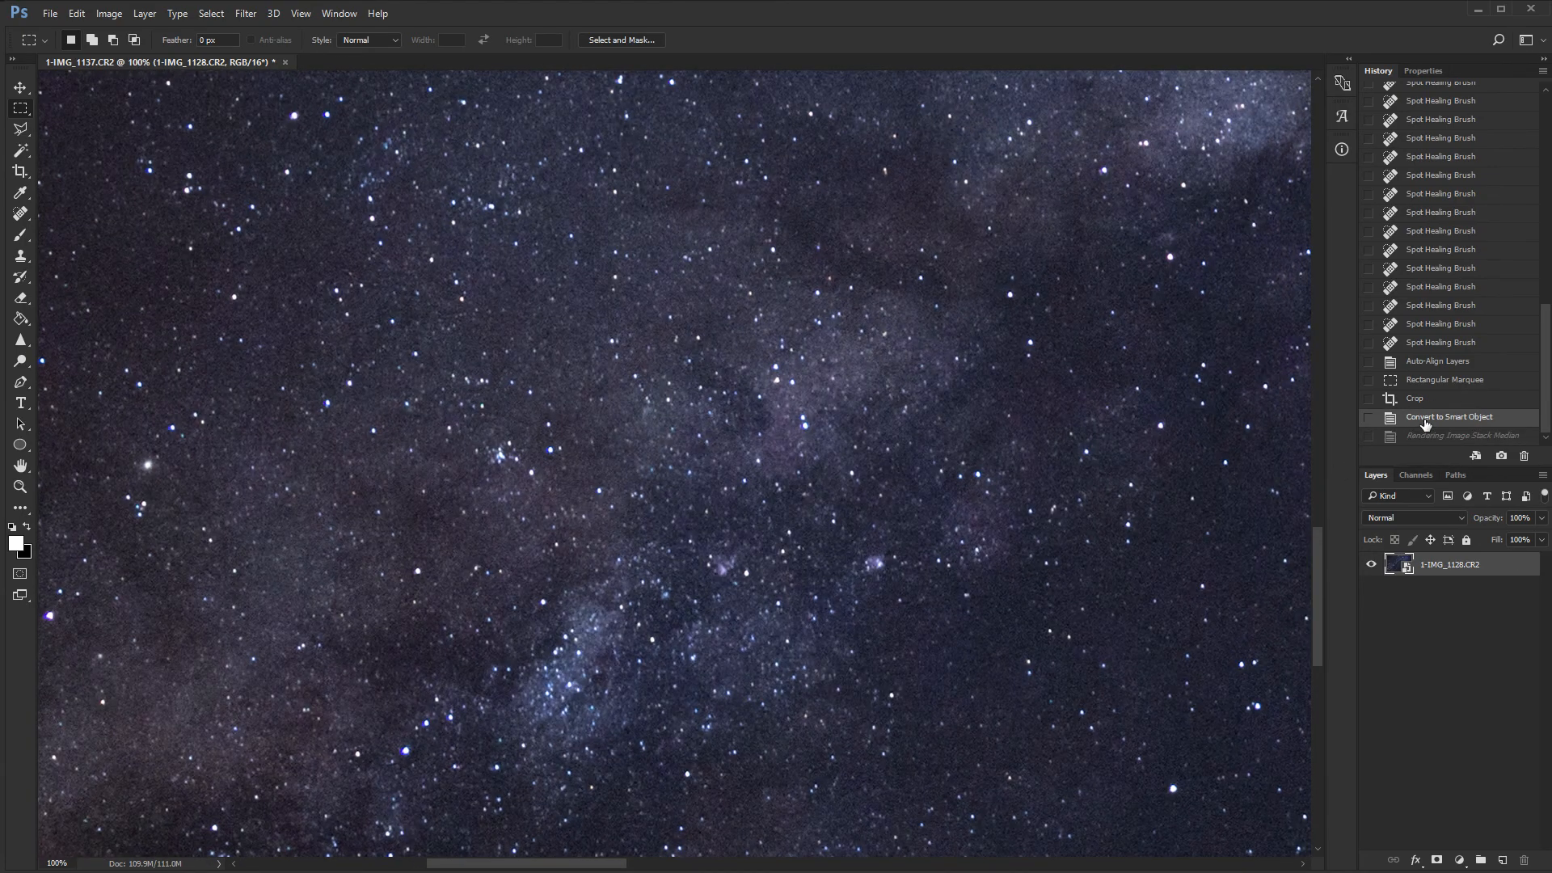
pyautogui.click(1429, 439)
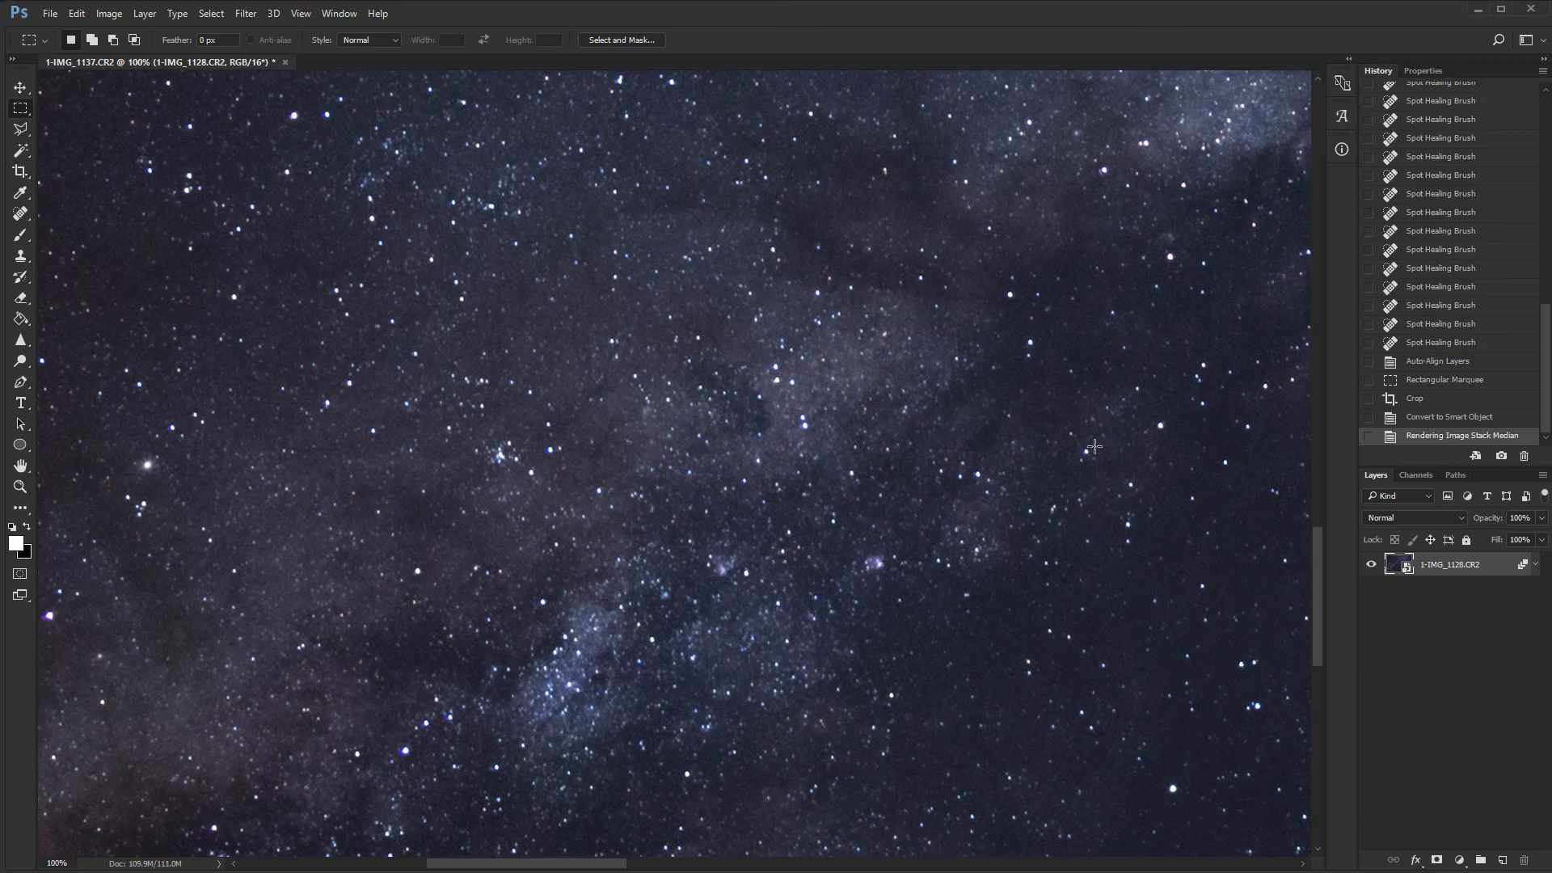
pyautogui.scroll(-4, 1094, 446)
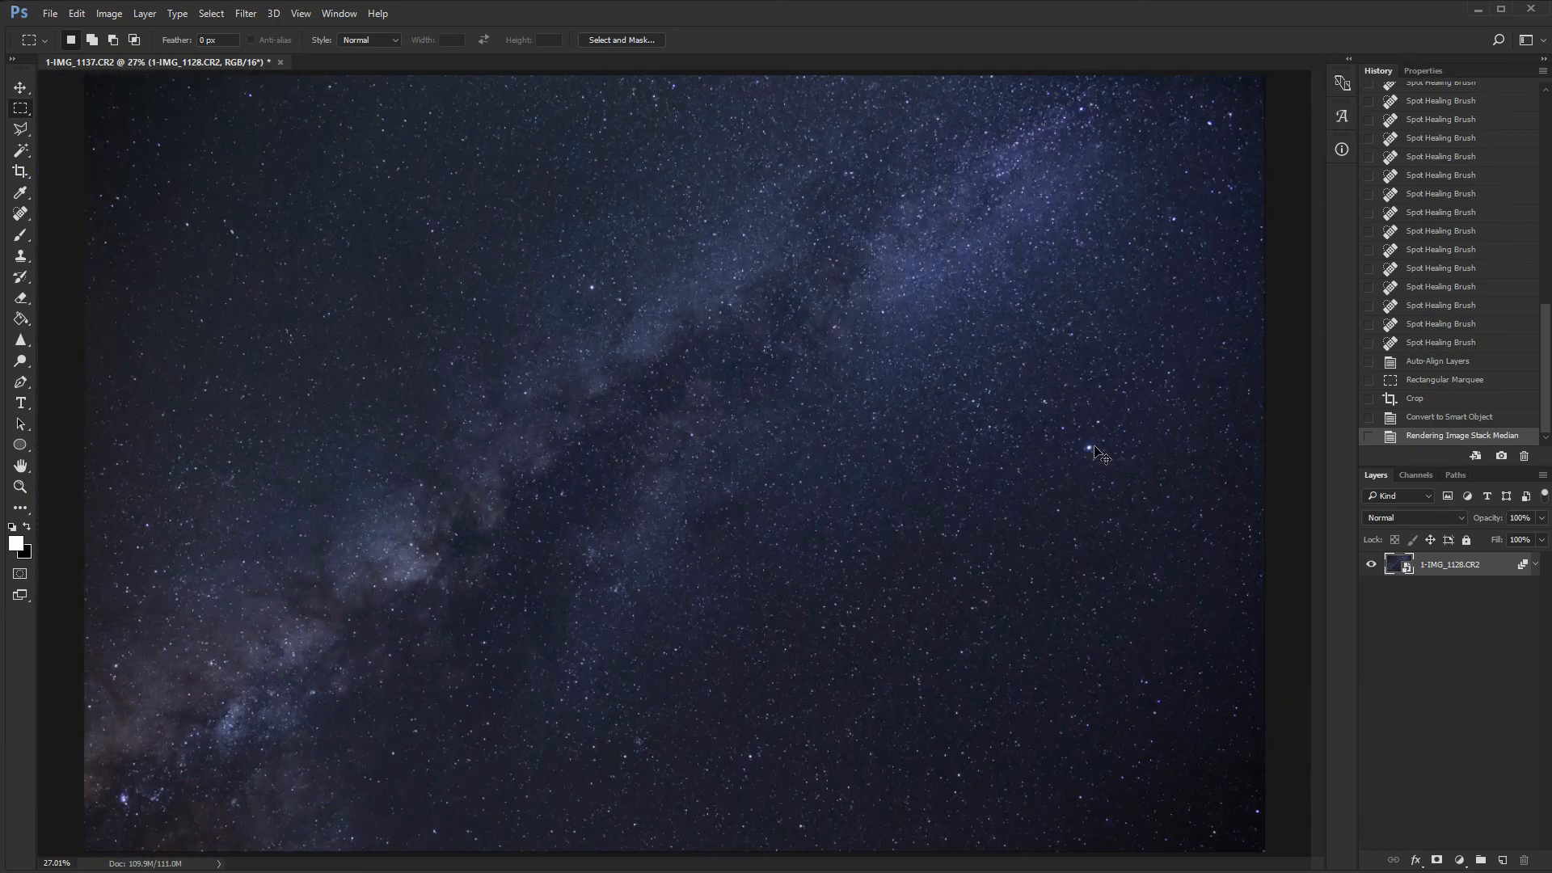
pyautogui.scroll(-2, 1095, 452)
pyautogui.scroll(2, 1094, 447)
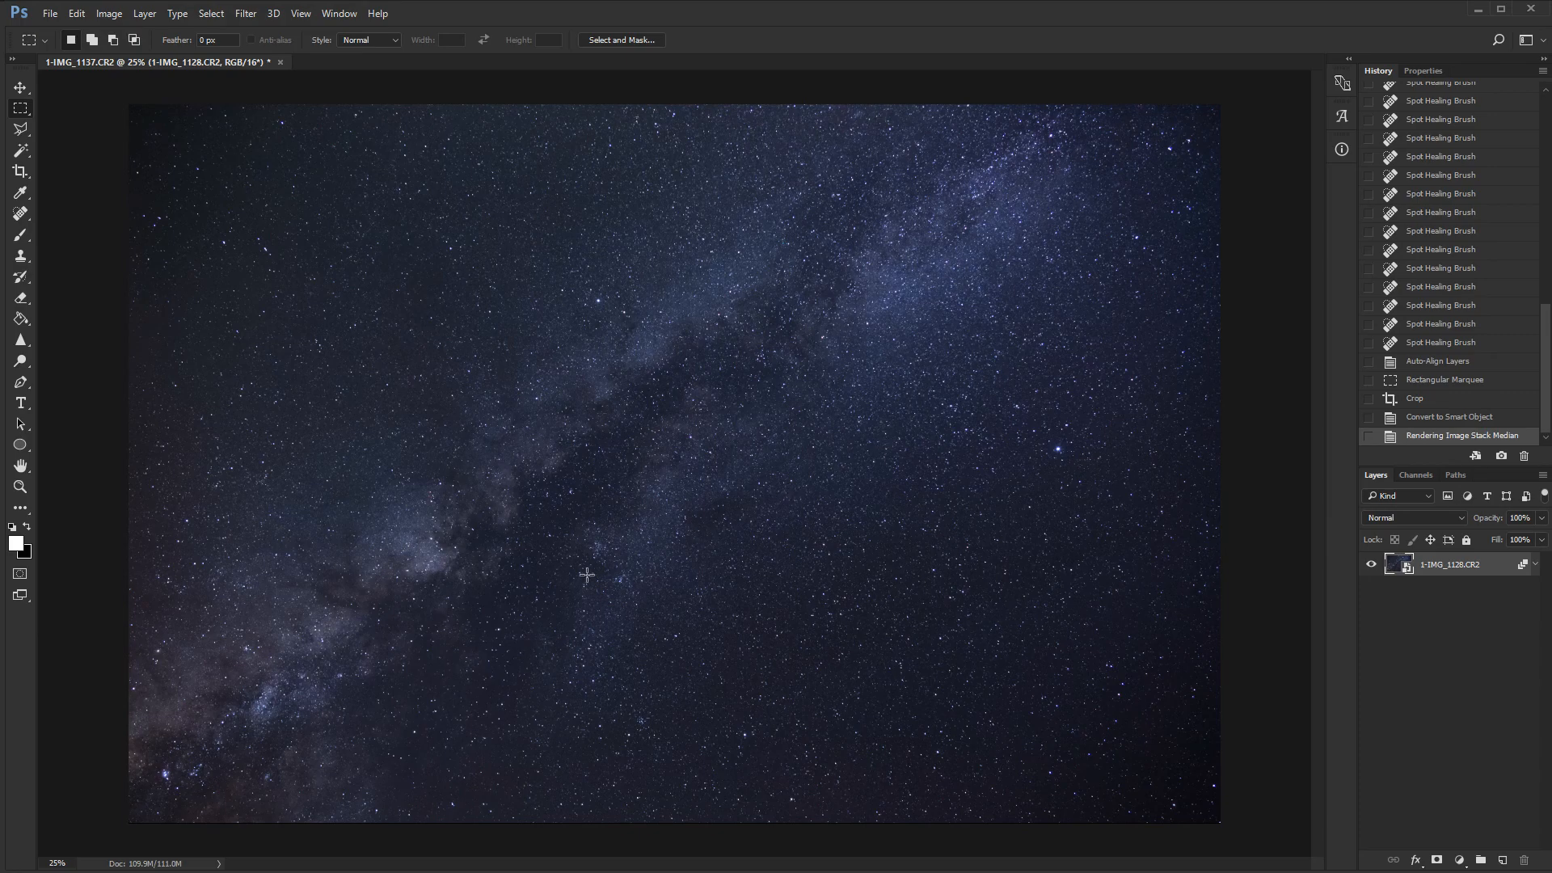
# Step: Rasterize the median-stacked smart object and check the Milky Way core at 100%
pyautogui.rightClick(1424, 565)
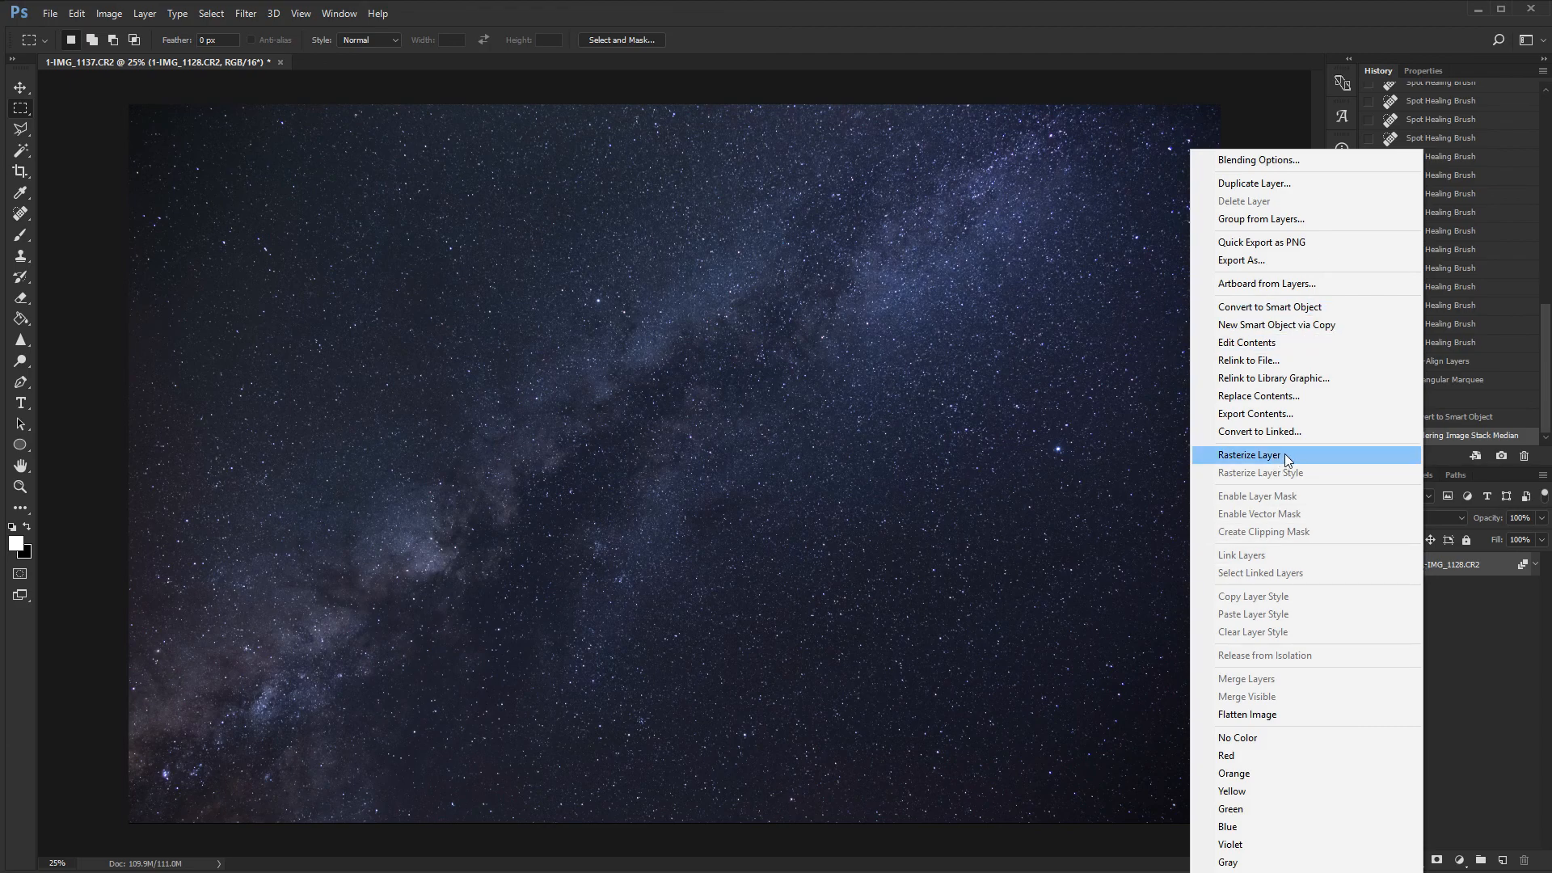
pyautogui.click(1287, 459)
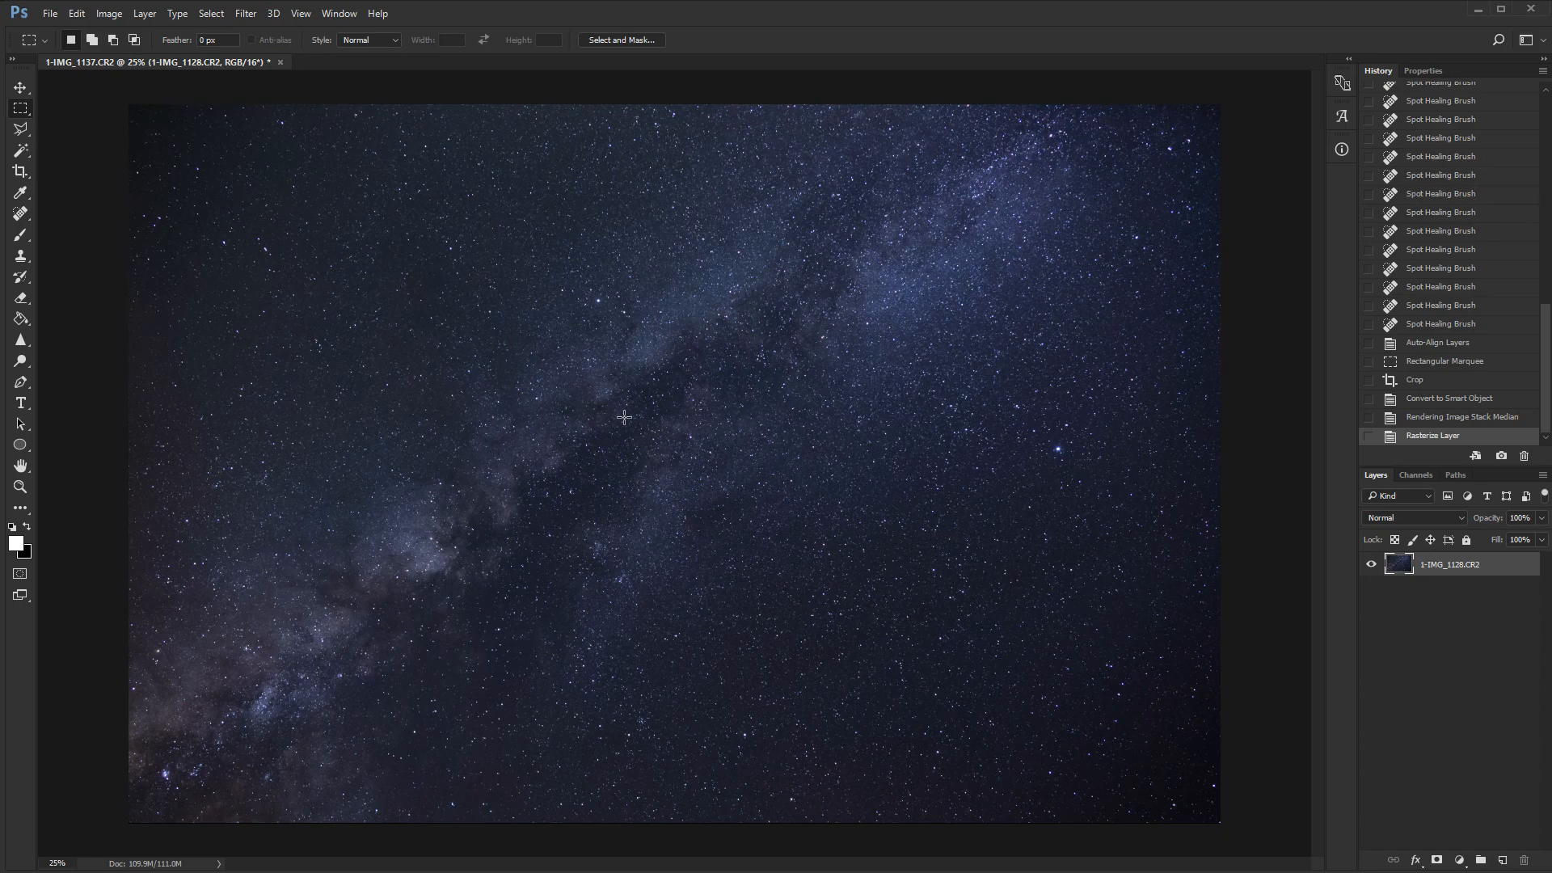
pyautogui.hotkey('ctrl', '1')
pyautogui.moveTo(465, 398); pyautogui.dragTo(730, 227)
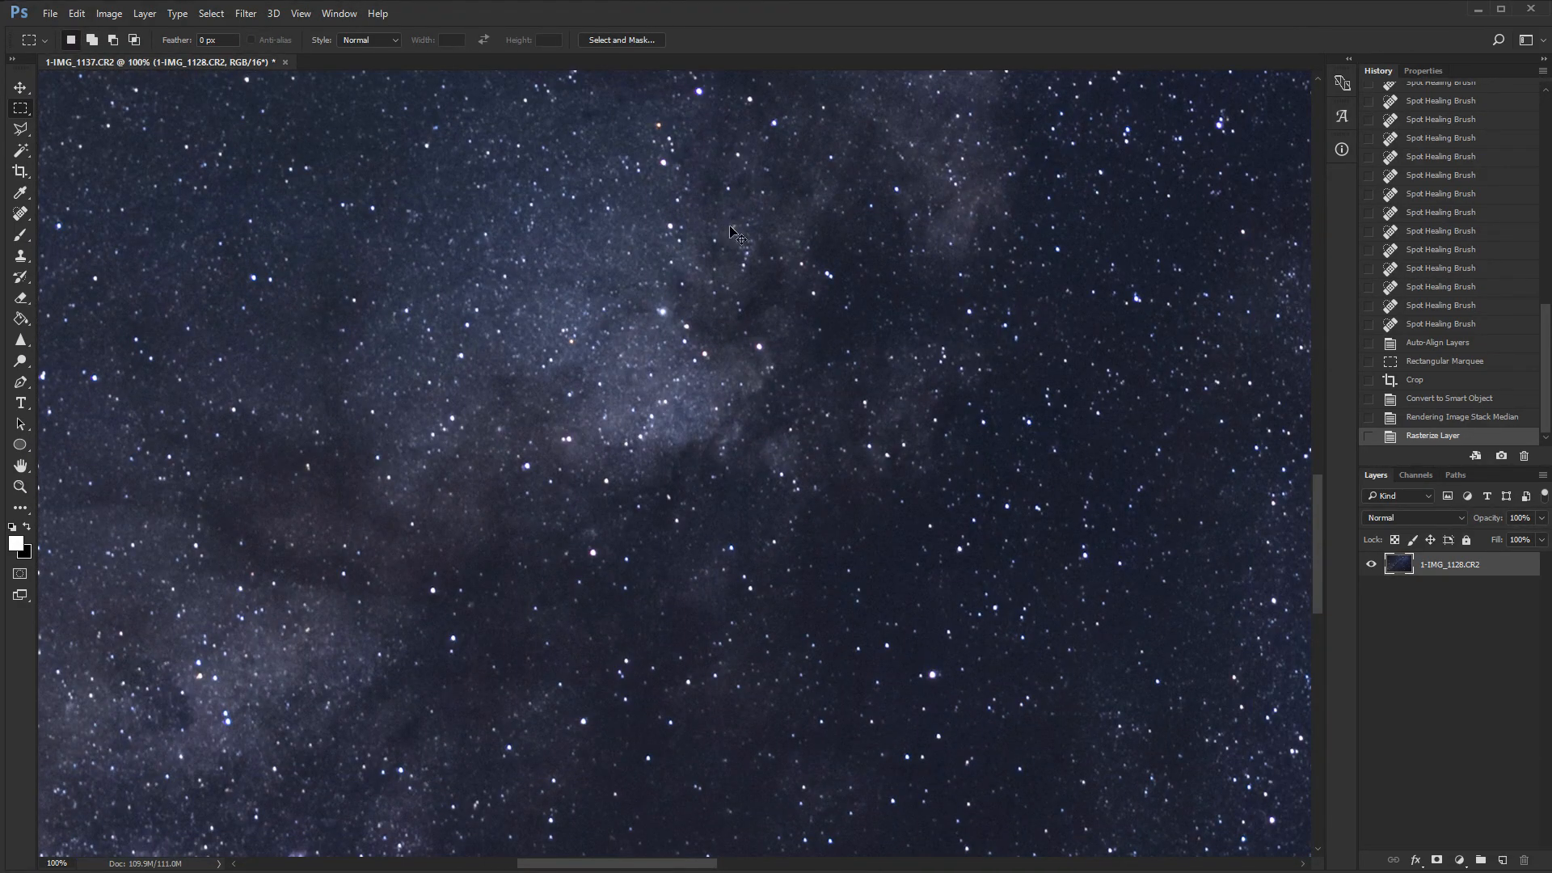
pyautogui.hotkey('ctrl', '0')
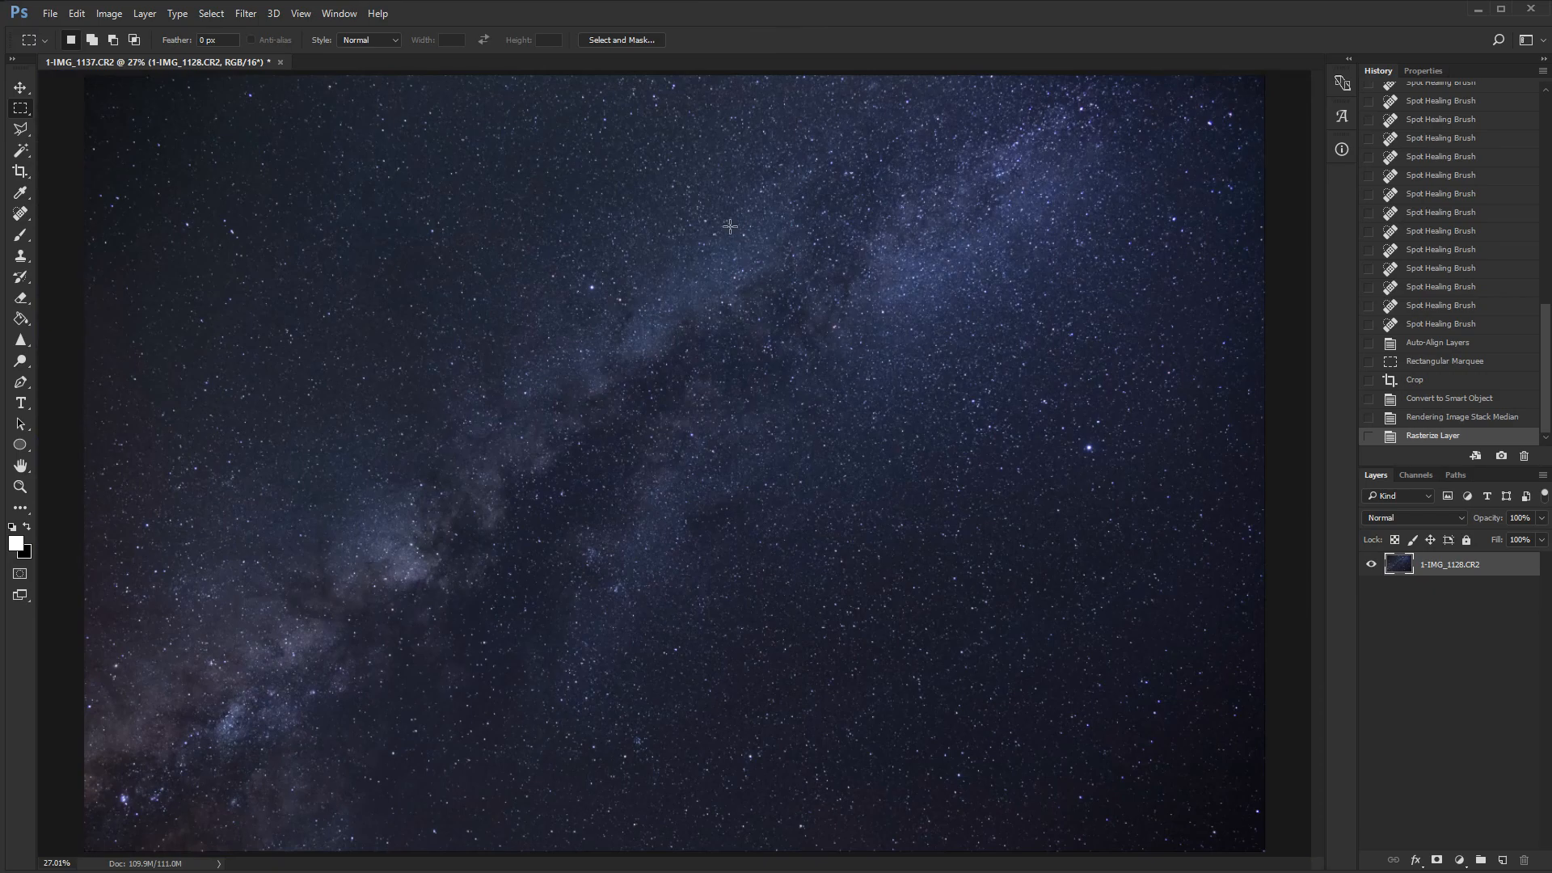
pyautogui.hotkey('ctrl', '-')
pyautogui.hotkey('ctrl', '-')
pyautogui.hotkey('ctrl', '-')
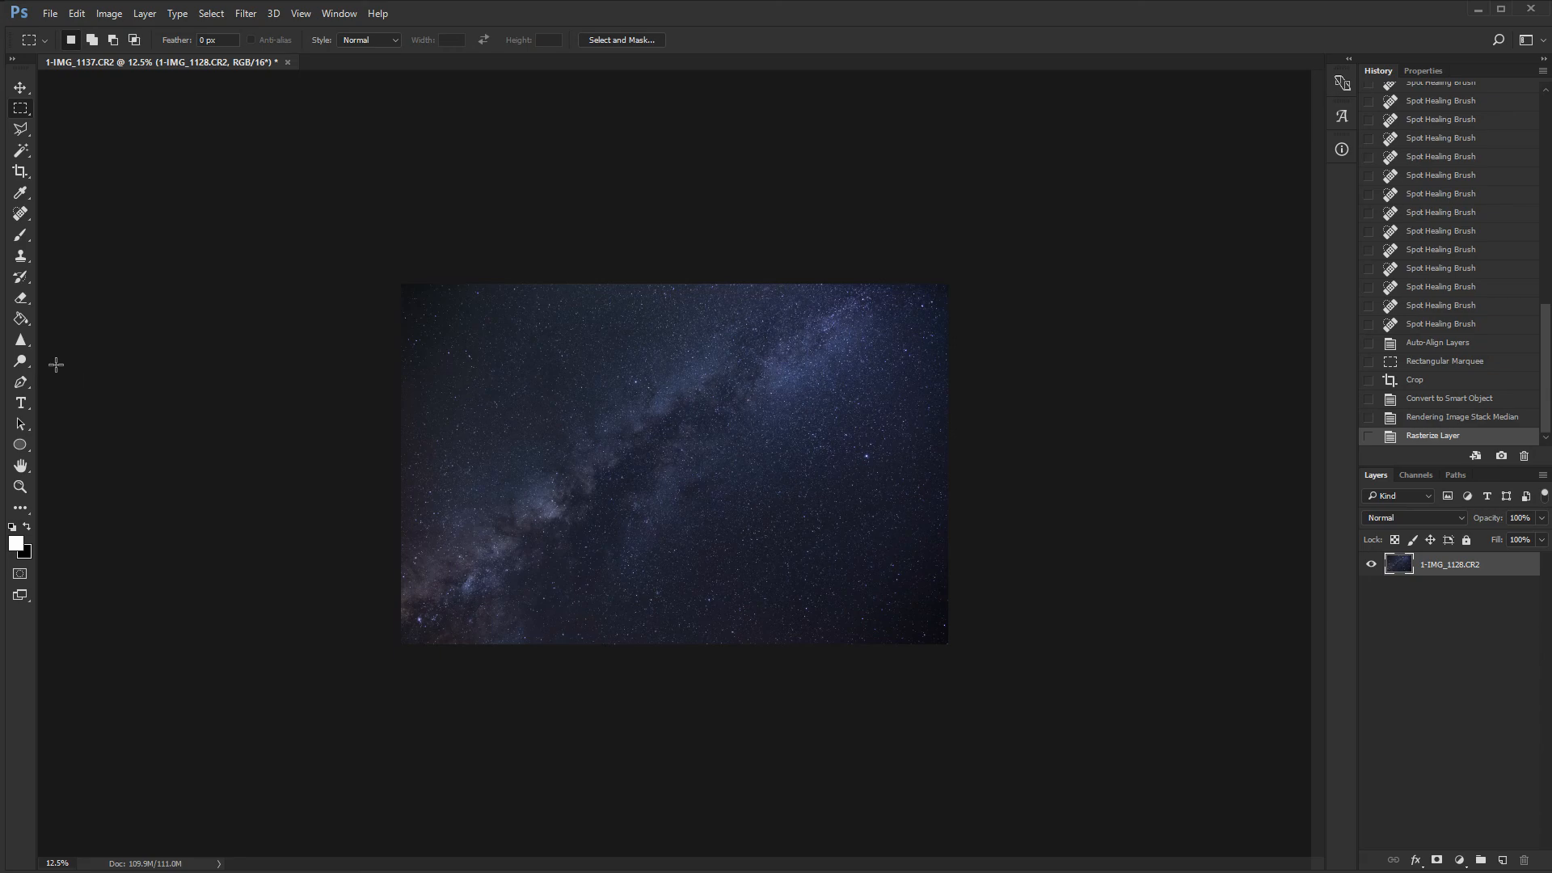
pyautogui.moveTo(25, 357); pyautogui.dragTo(65, 377)
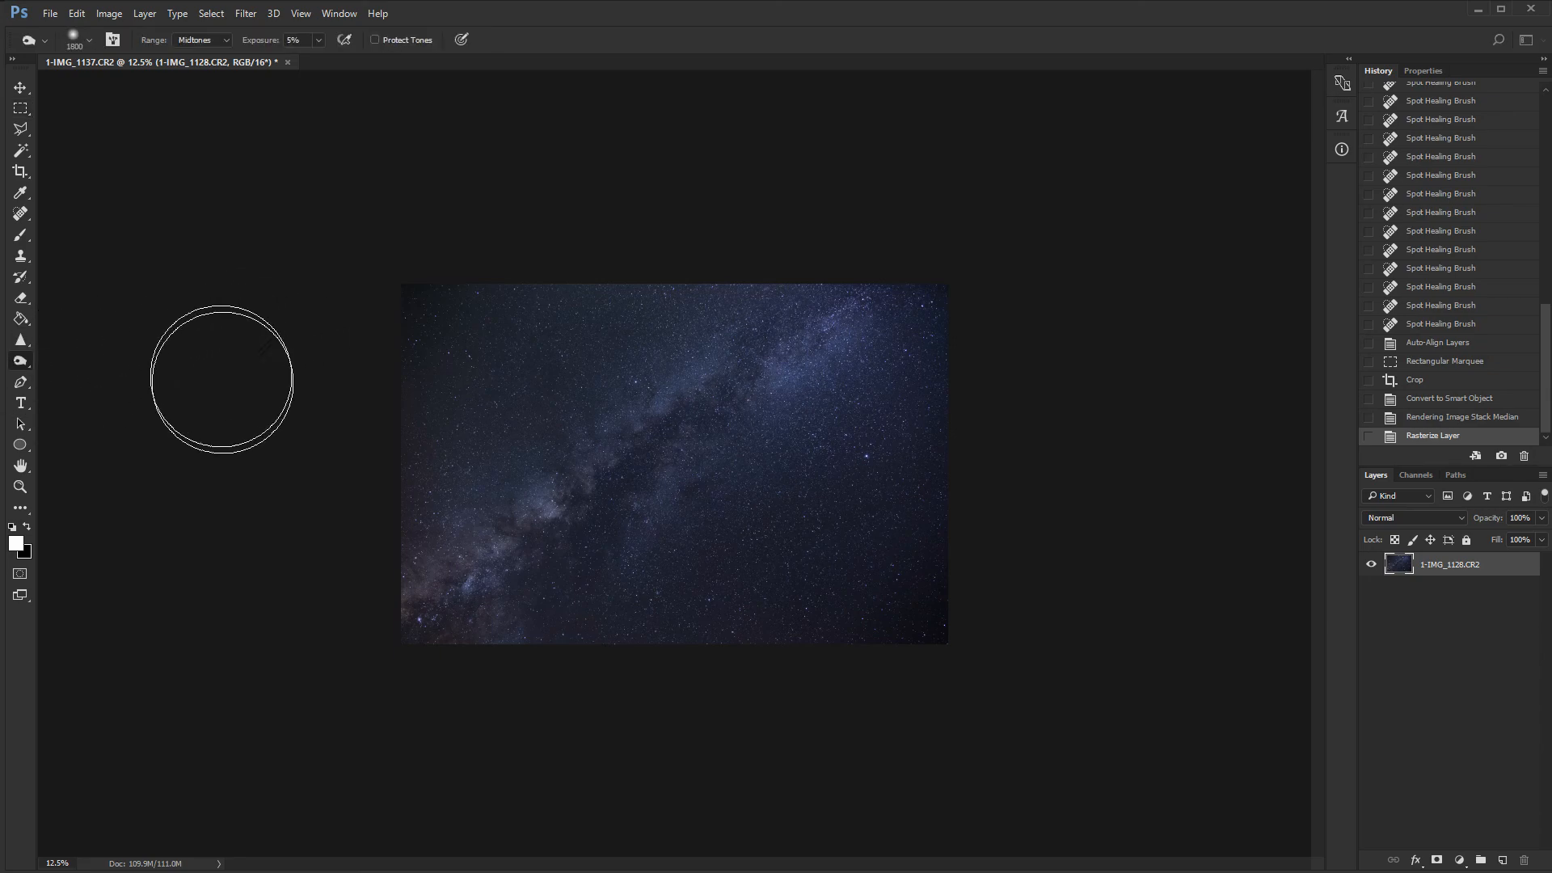
pyautogui.rightClick(16, 368)
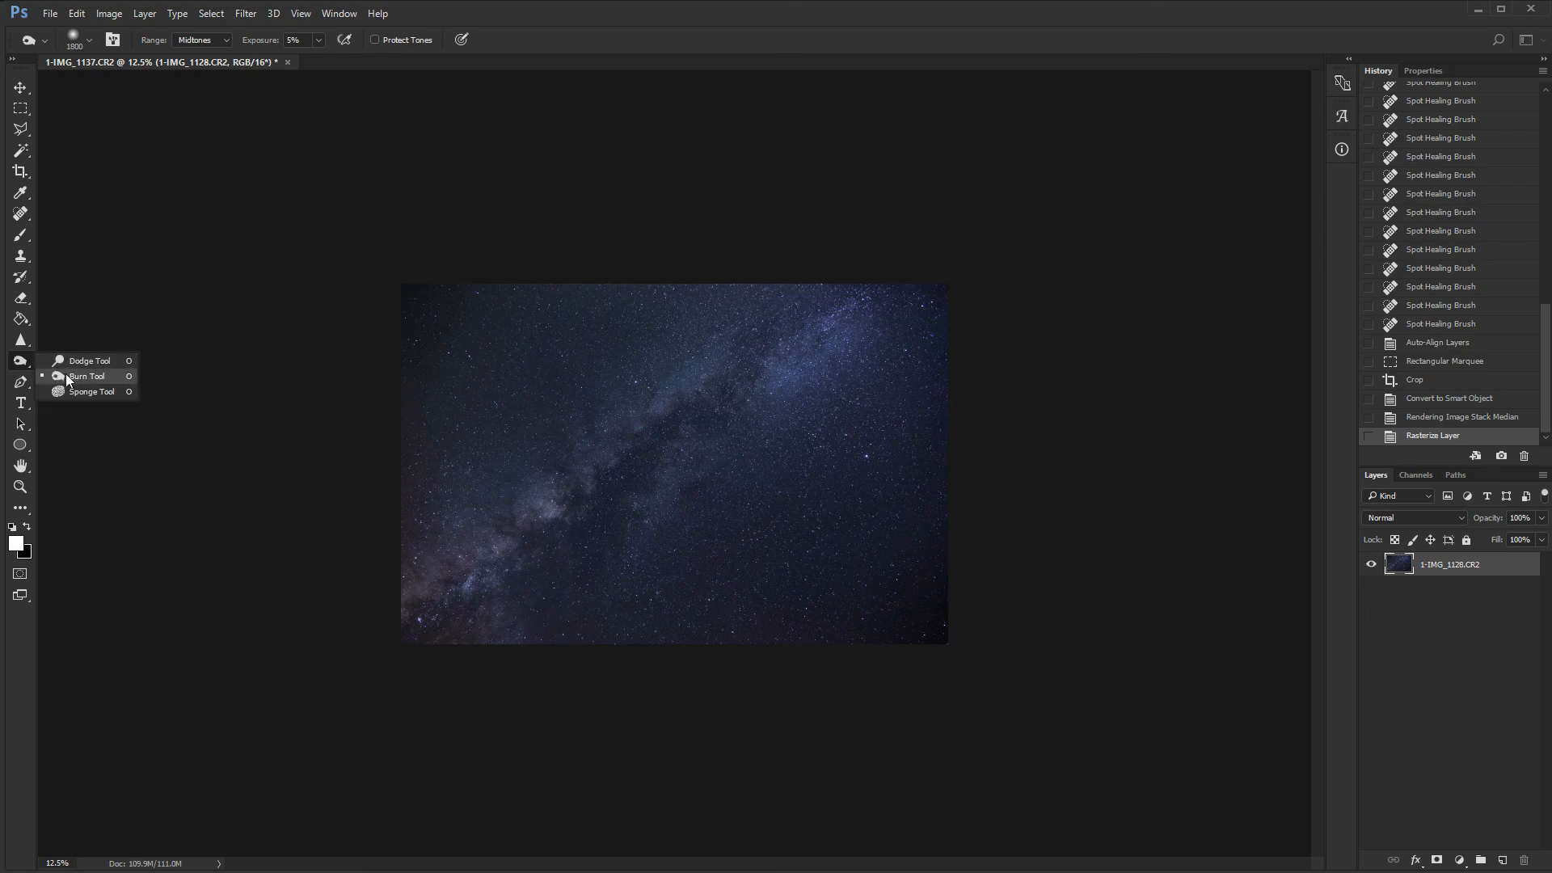
pyautogui.click(86, 360)
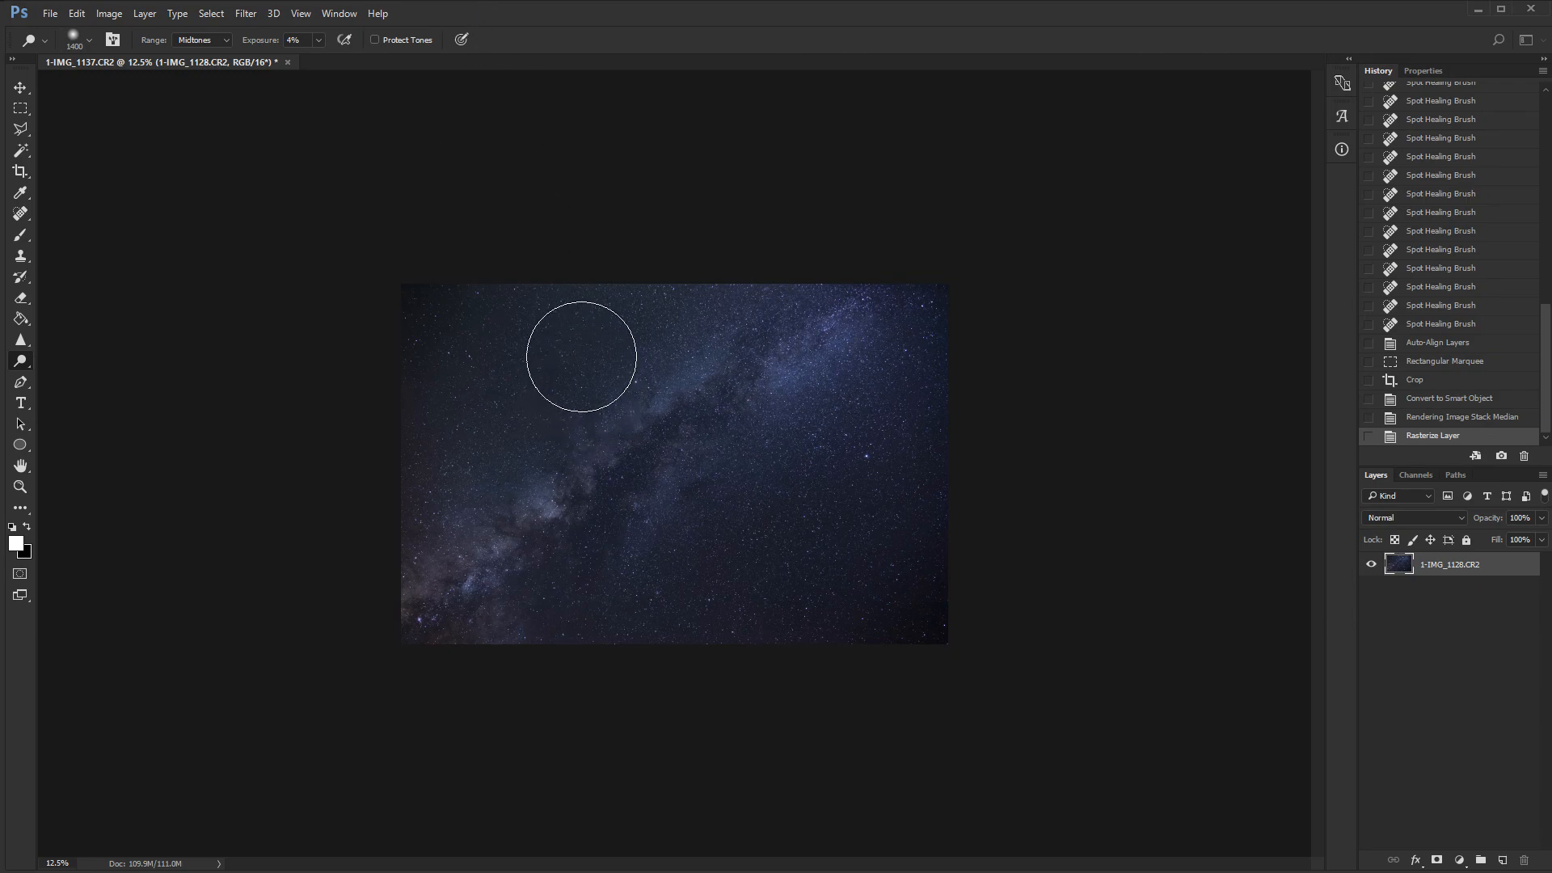
pyautogui.scroll(1, 581, 356)
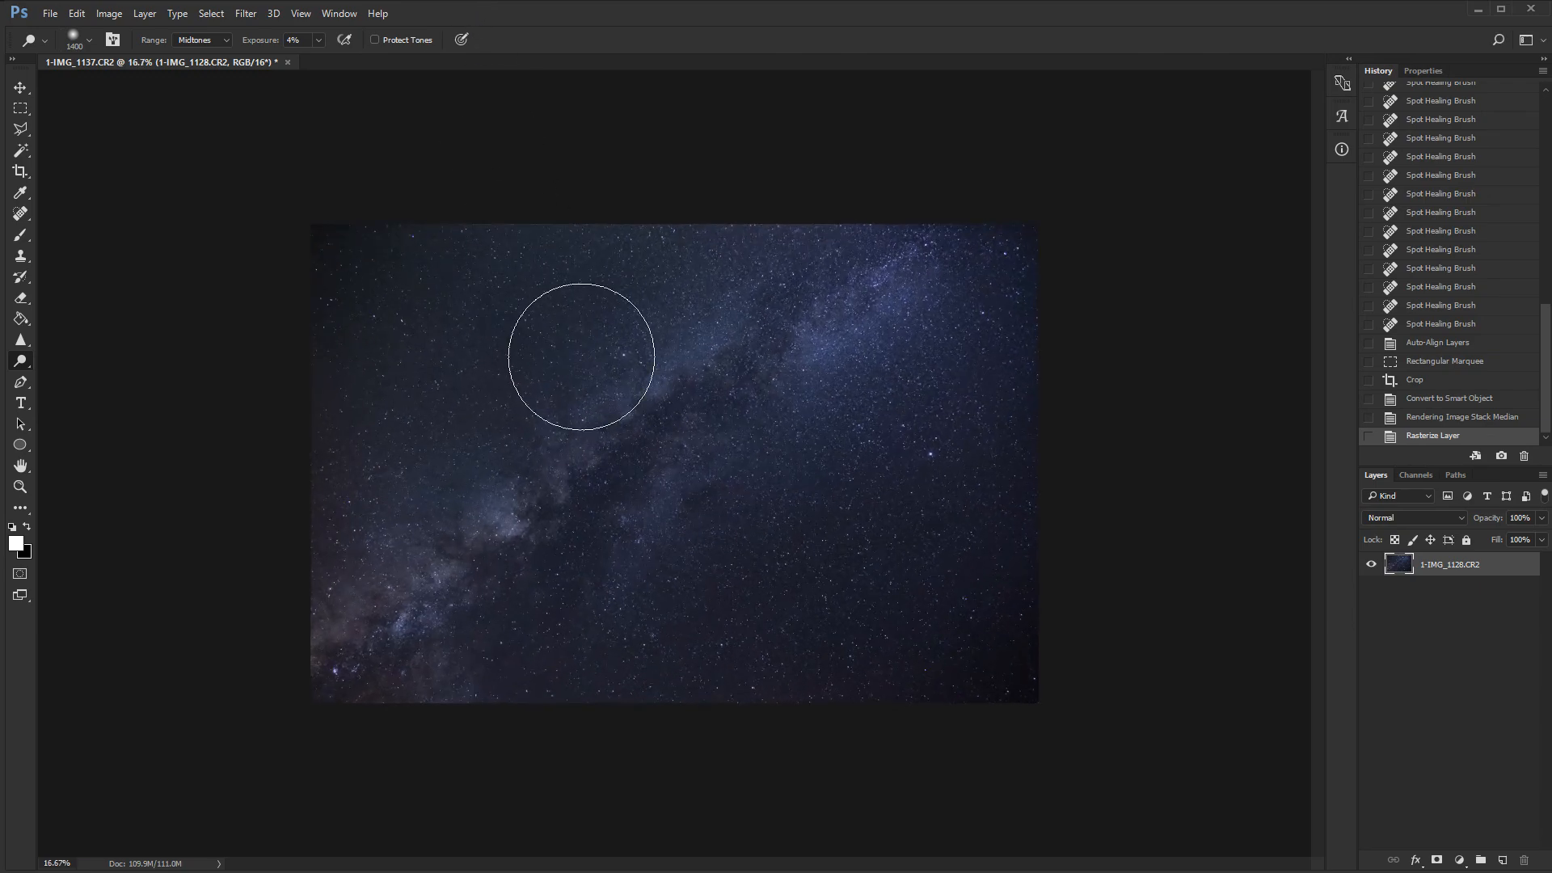
pyautogui.press('[')
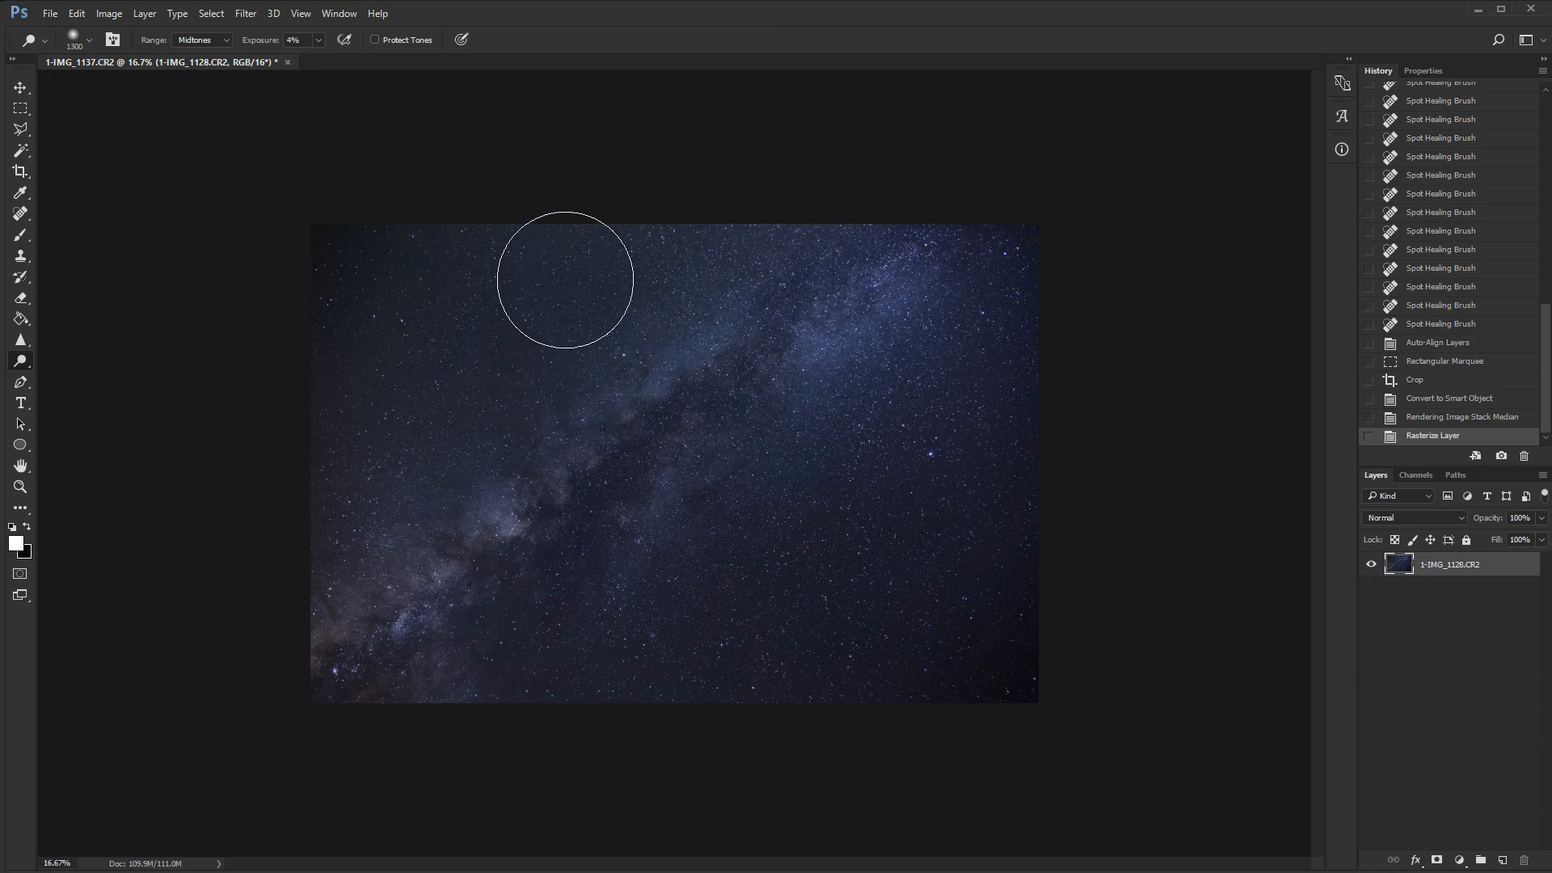
pyautogui.press('p')
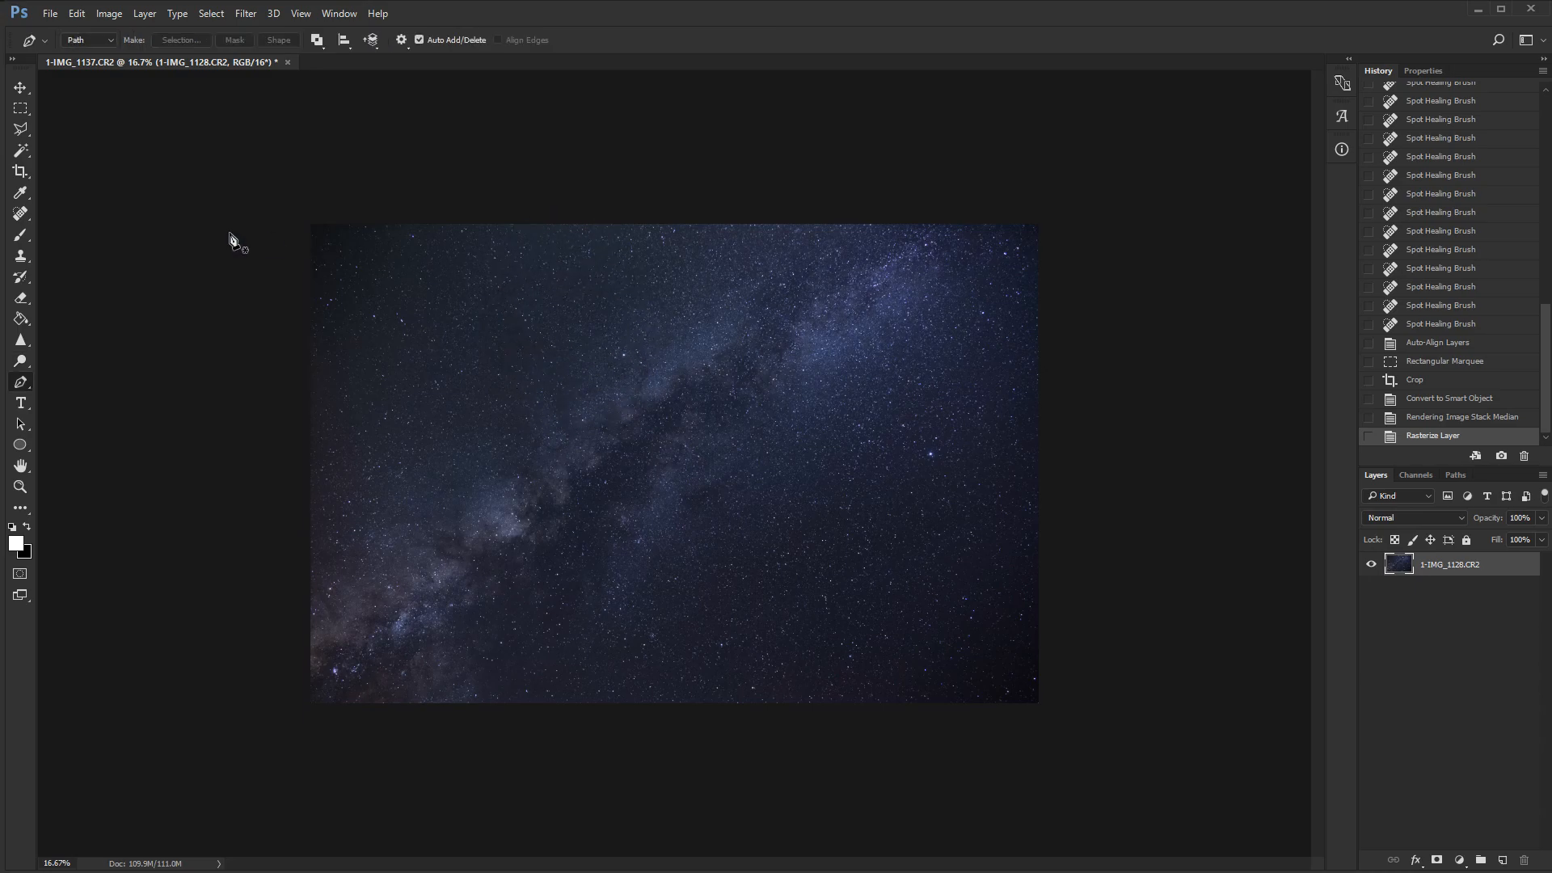
pyautogui.press('o')
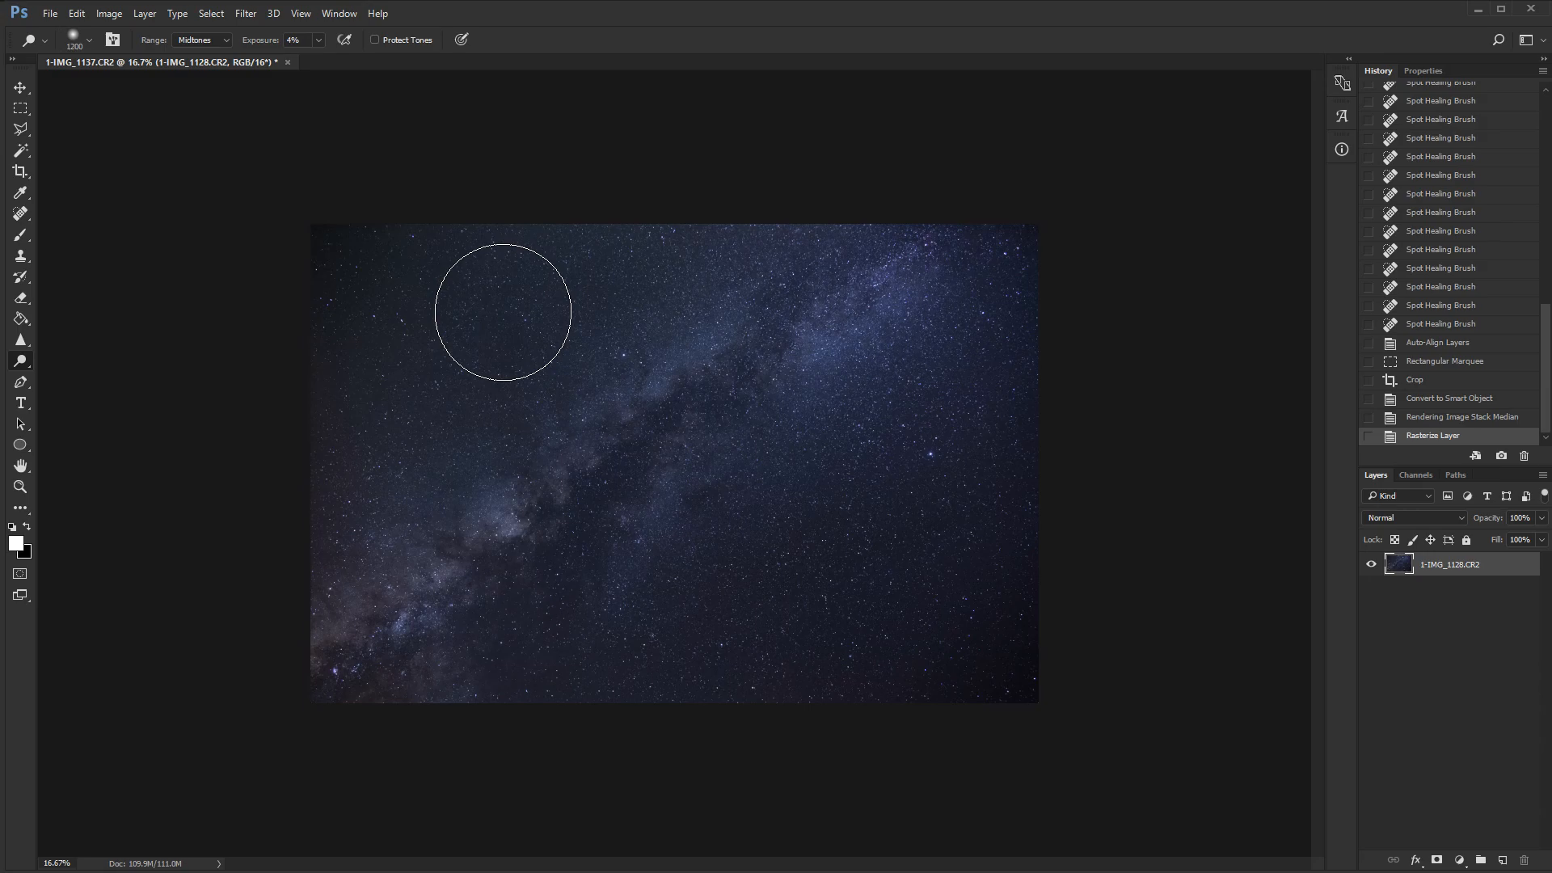
pyautogui.press('[')
pyautogui.press(']')
pyautogui.press(']')
pyautogui.press(']')
pyautogui.press(']')
pyautogui.press(']')
pyautogui.press(']')
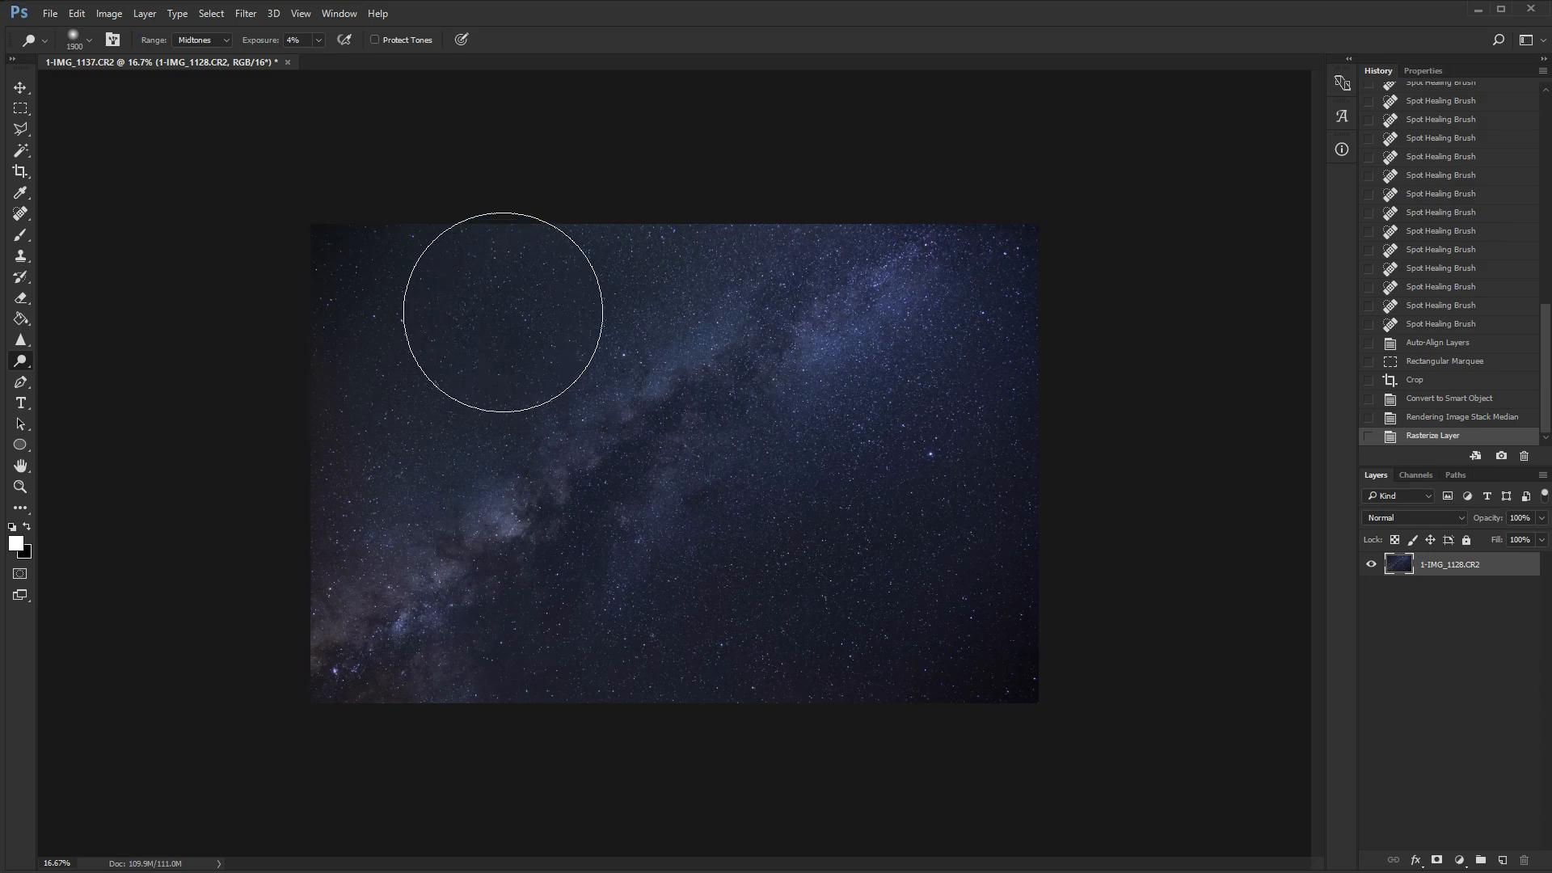
# Step: Try darkening the sky in the photo's upper-left area with the Burn tool, midtones range at 5% exposure
pyautogui.rightClick(25, 376)
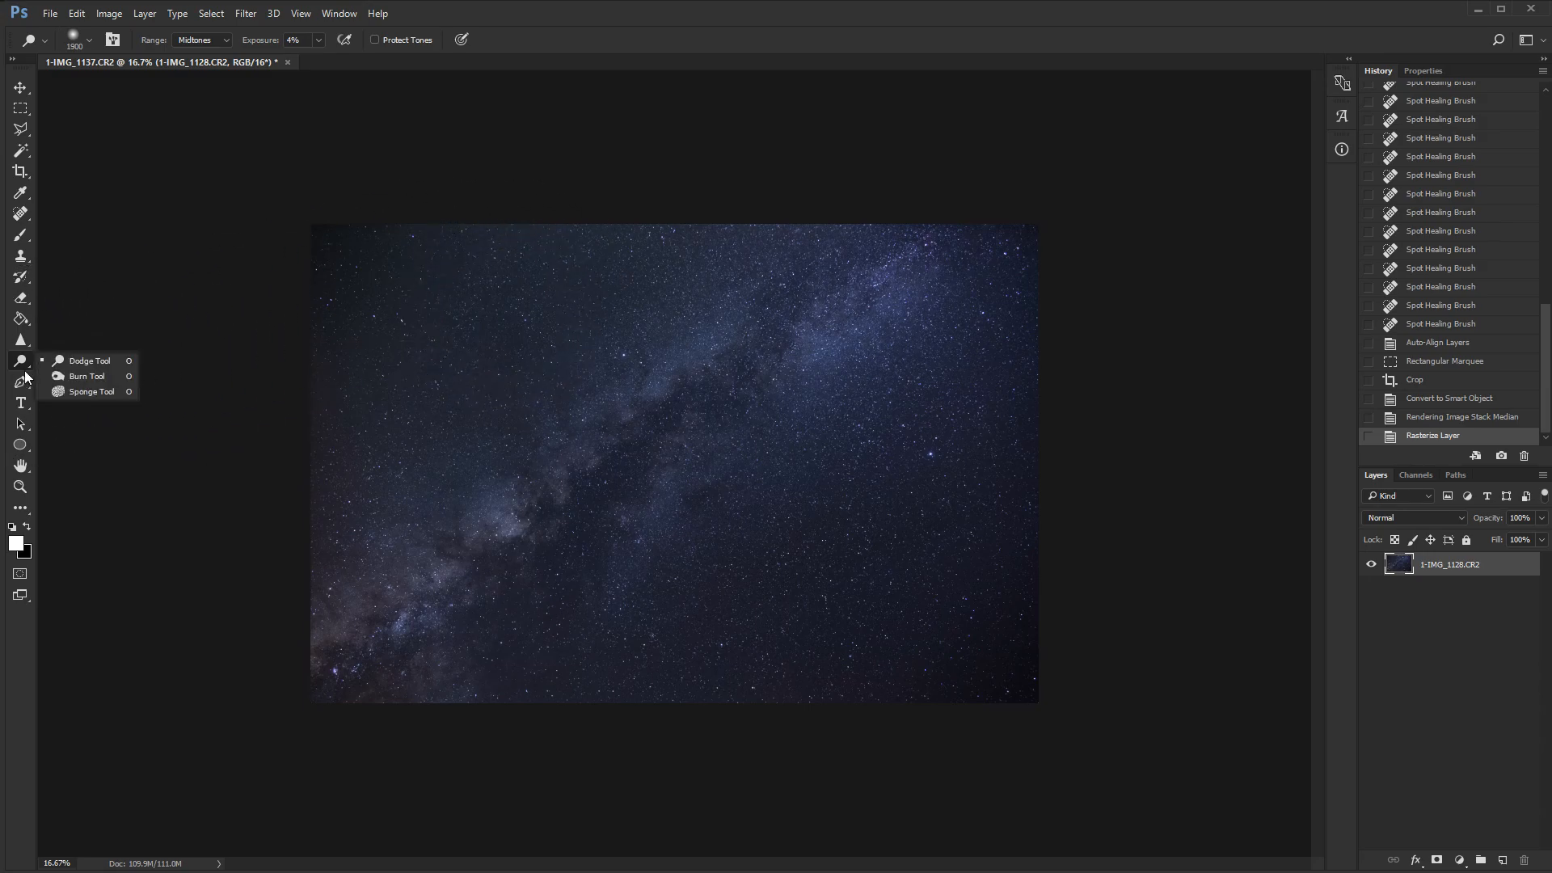
pyautogui.click(81, 374)
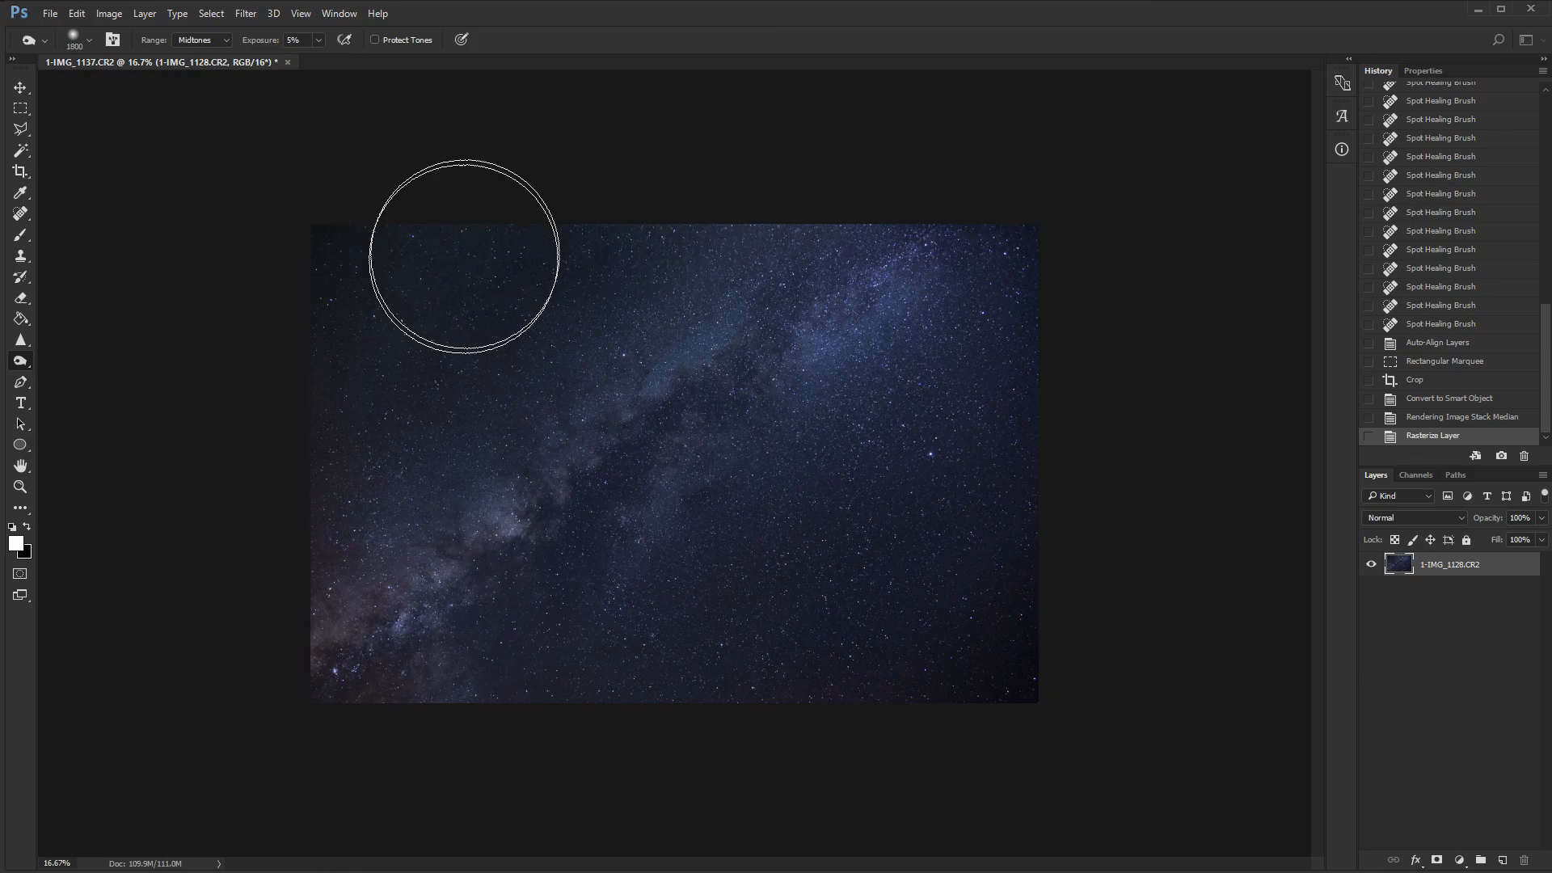
pyautogui.moveTo(795, 152)
pyautogui.mouseDown()
pyautogui.moveTo(729, 144)
pyautogui.moveTo(742, 164)
pyautogui.moveTo(1032, 100)
pyautogui.mouseUp()
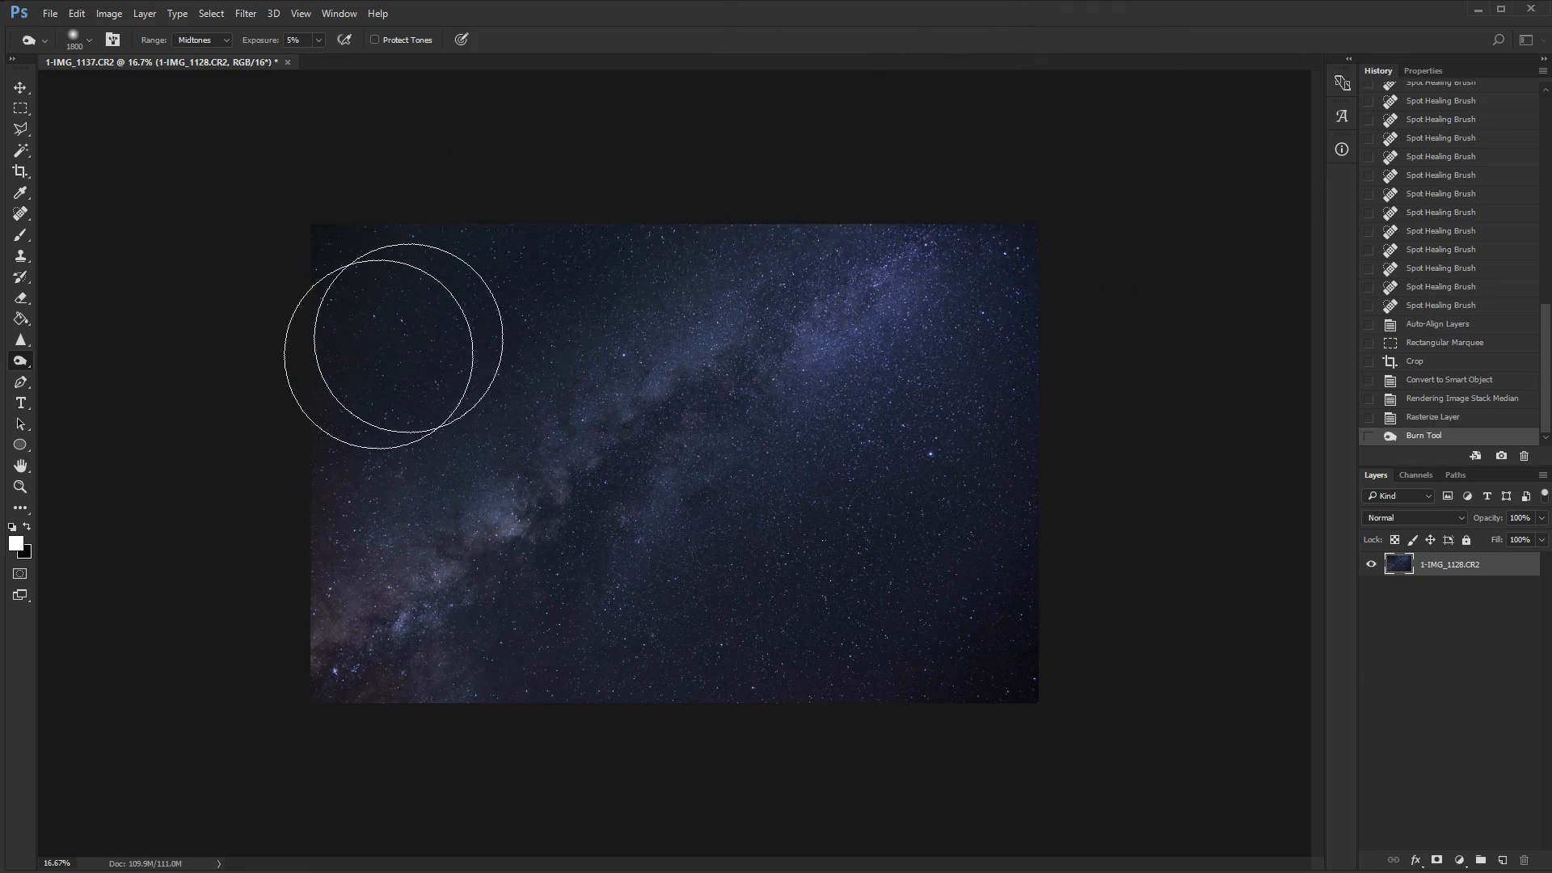
pyautogui.click(303, 406)
pyautogui.click(316, 424)
pyautogui.moveTo(474, 262)
pyautogui.mouseDown()
pyautogui.moveTo(391, 314)
pyautogui.moveTo(436, 366)
pyautogui.moveTo(757, 219)
pyautogui.moveTo(1071, 123)
pyautogui.moveTo(1295, 301)
pyautogui.mouseUp()
pyautogui.moveTo(409, 226); pyautogui.dragTo(365, 284)
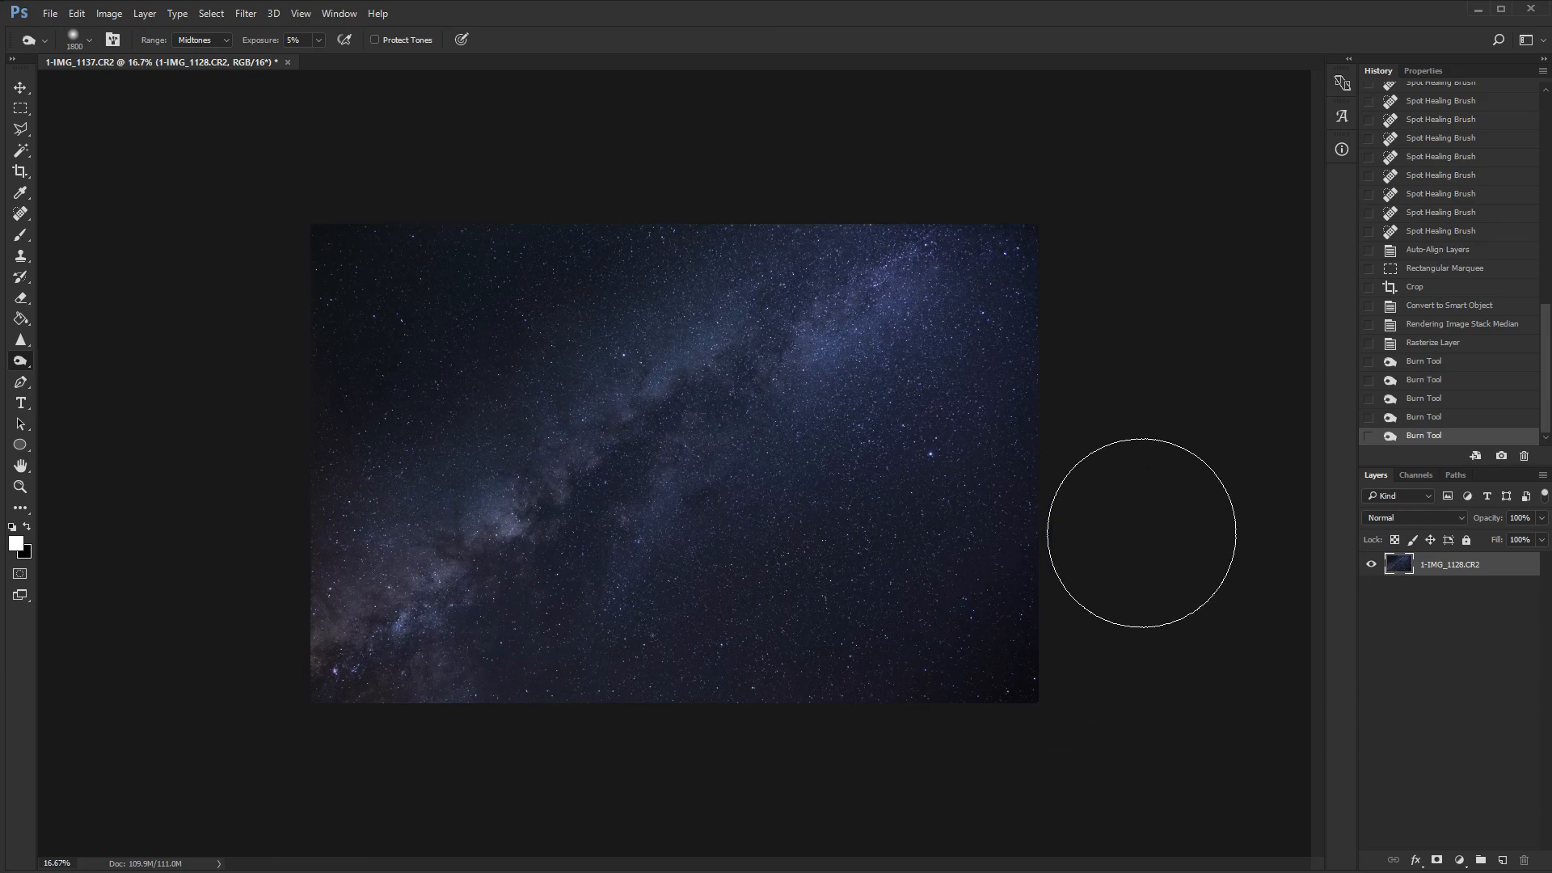
pyautogui.scroll(-3, 1141, 533)
pyautogui.scroll(5, 1143, 537)
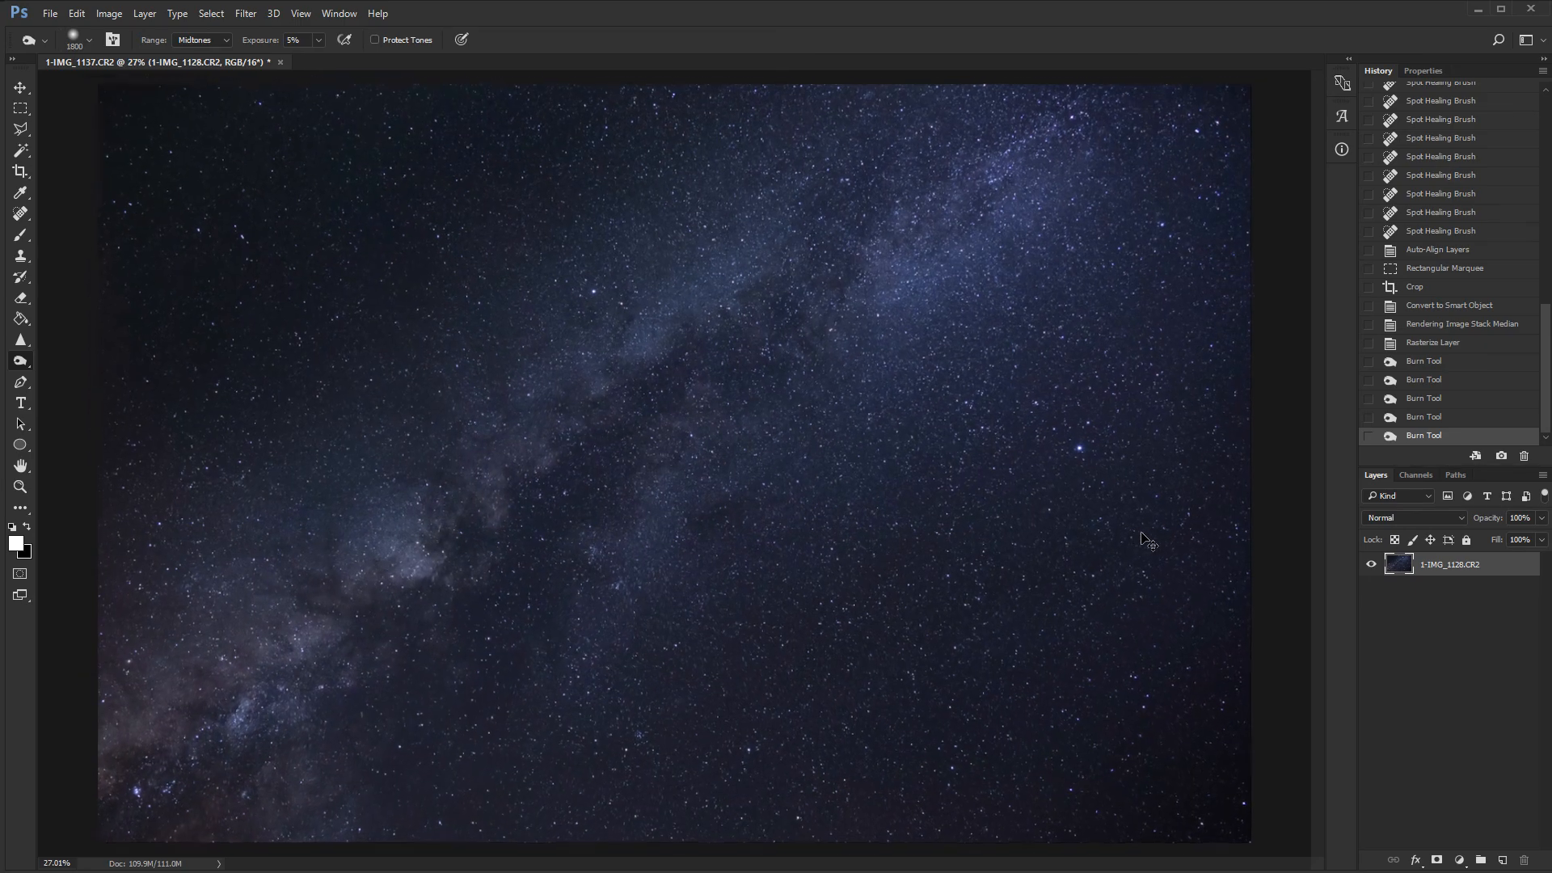
pyautogui.scroll(-1, 1143, 537)
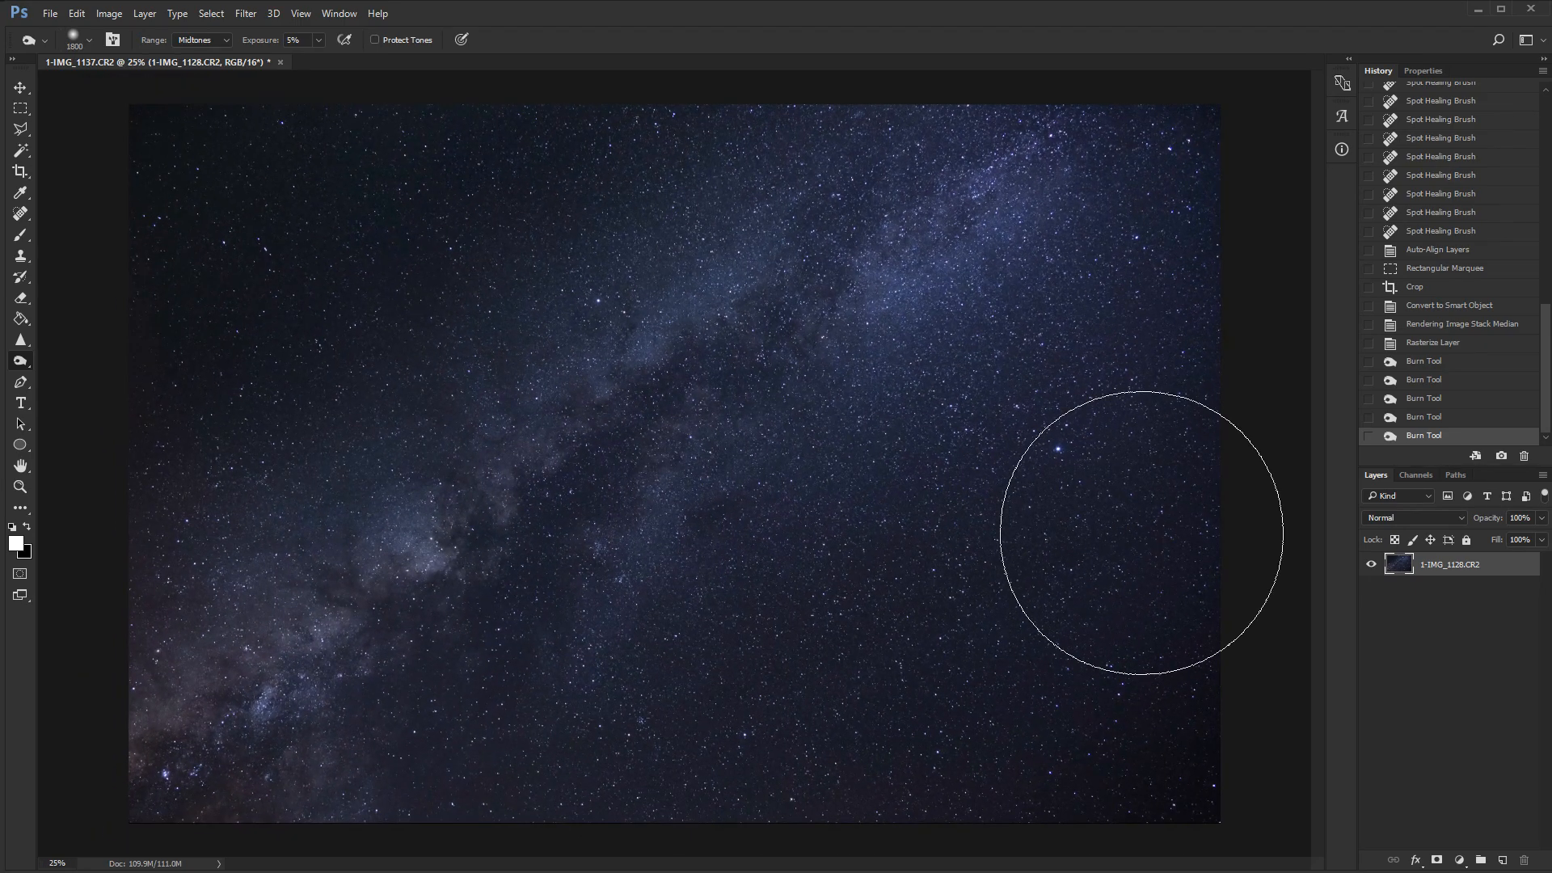
# Step: Revert the burn strokes to the rasterized layer state and duplicate the layer
pyautogui.click(1428, 346)
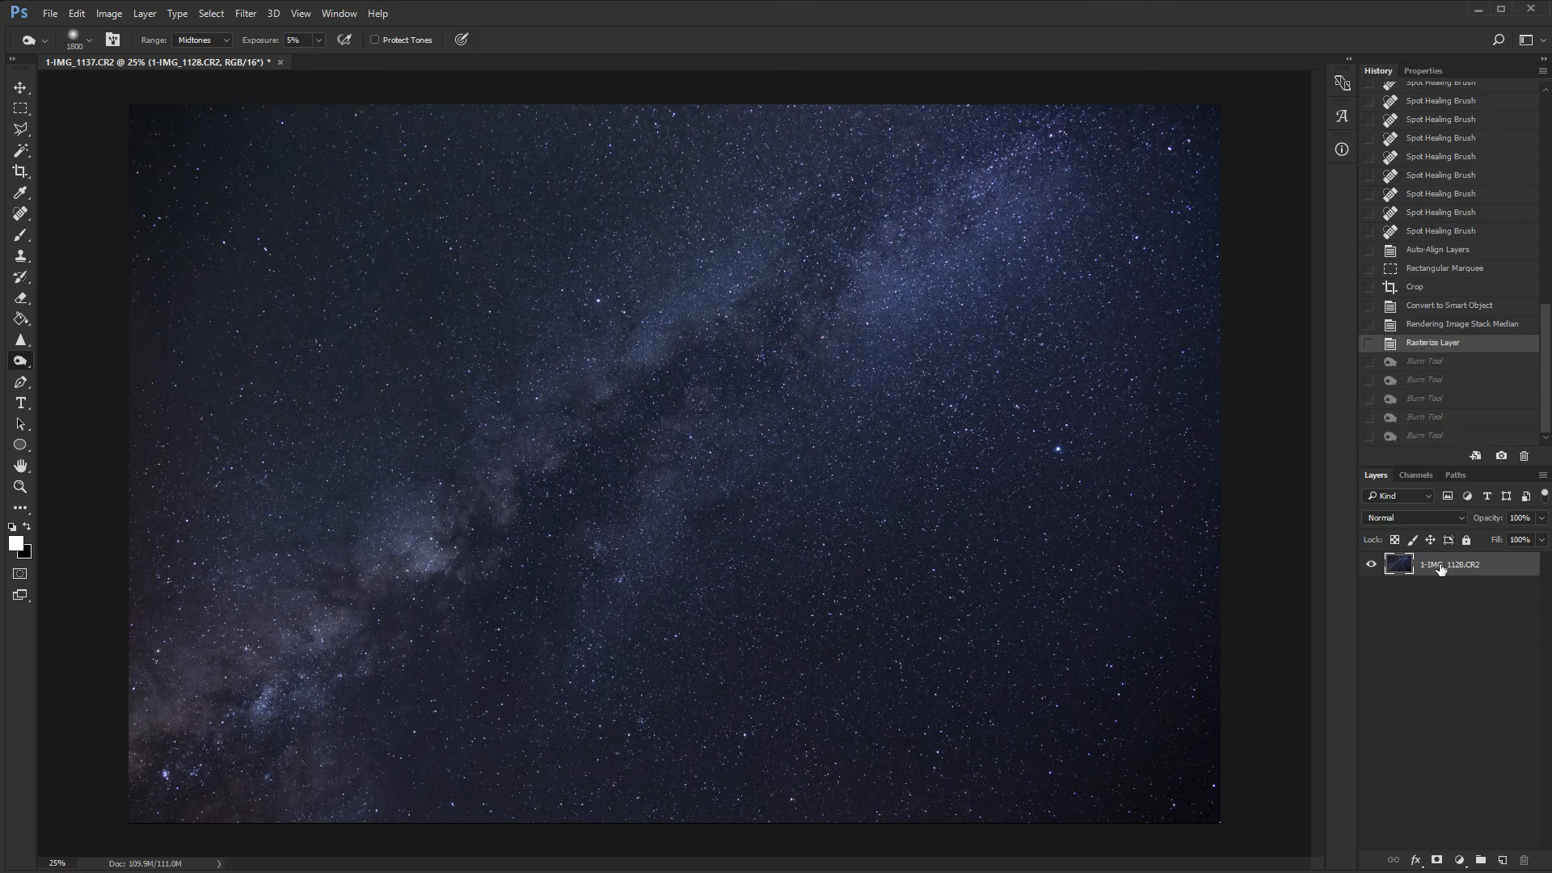
pyautogui.hotkey('ctrl', 'j')
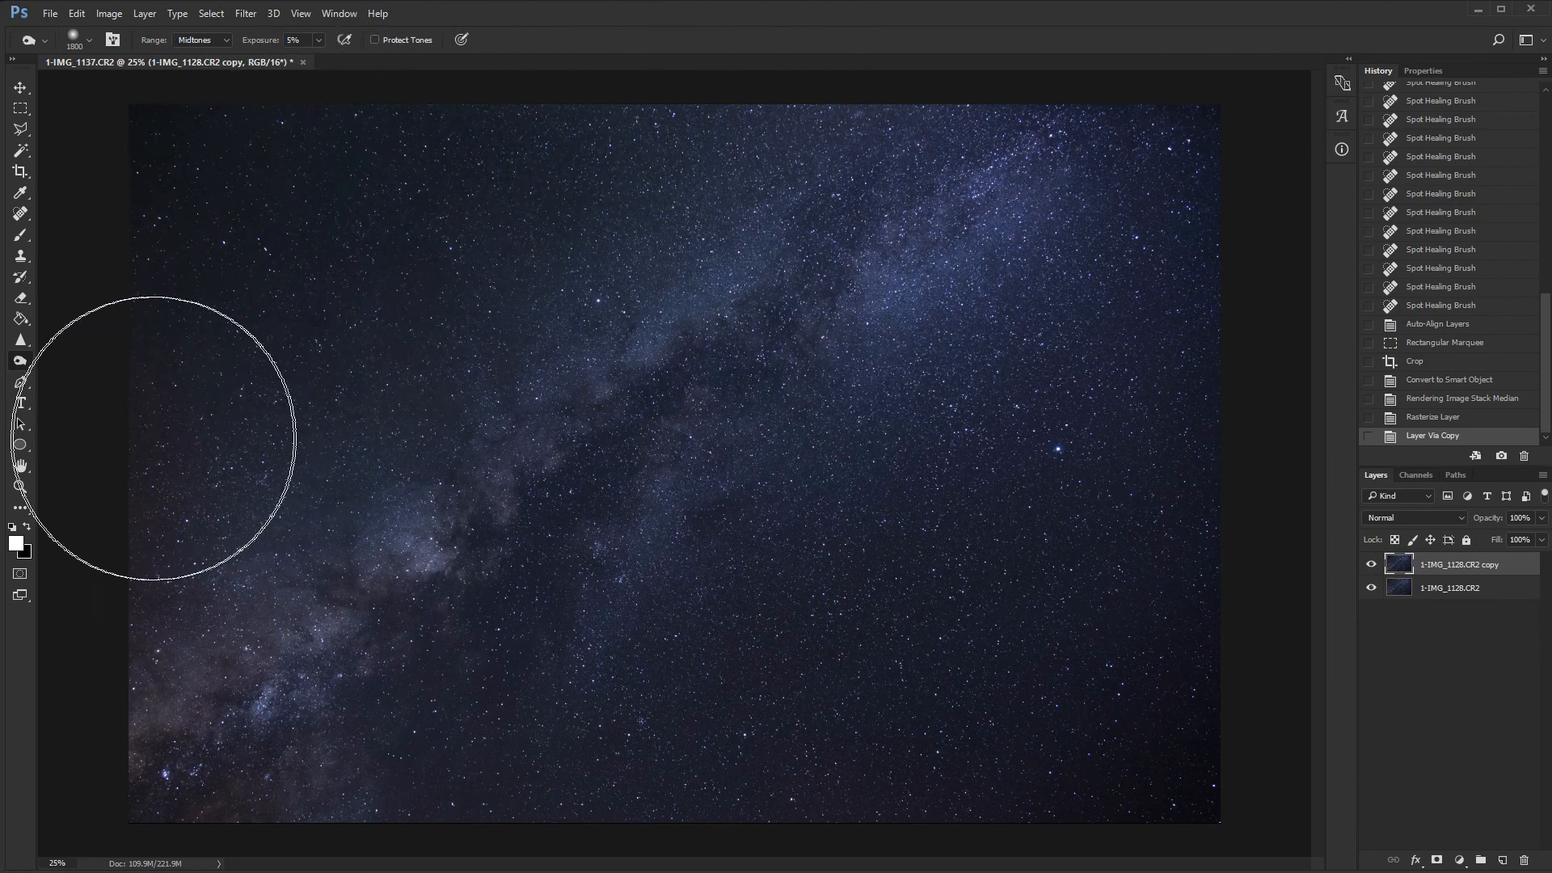
# Step: Burn the sky on the upper-left side of the Milky Way on the duplicate layer, midtones at 5% exposure, comparing against the original layer
pyautogui.click(279, 274)
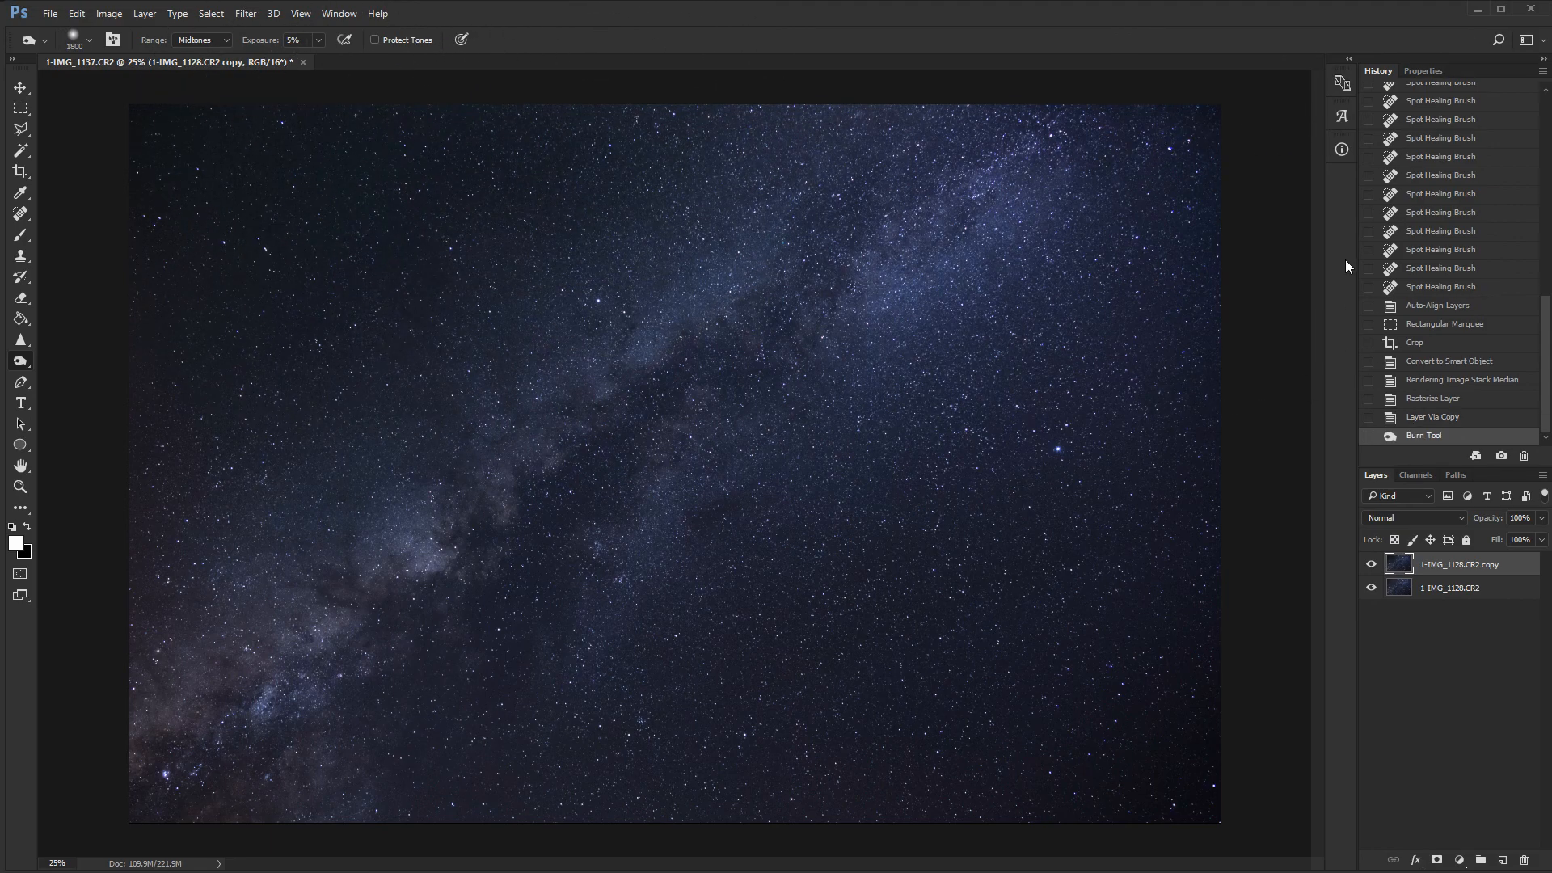
pyautogui.hotkey('ctrl', '-')
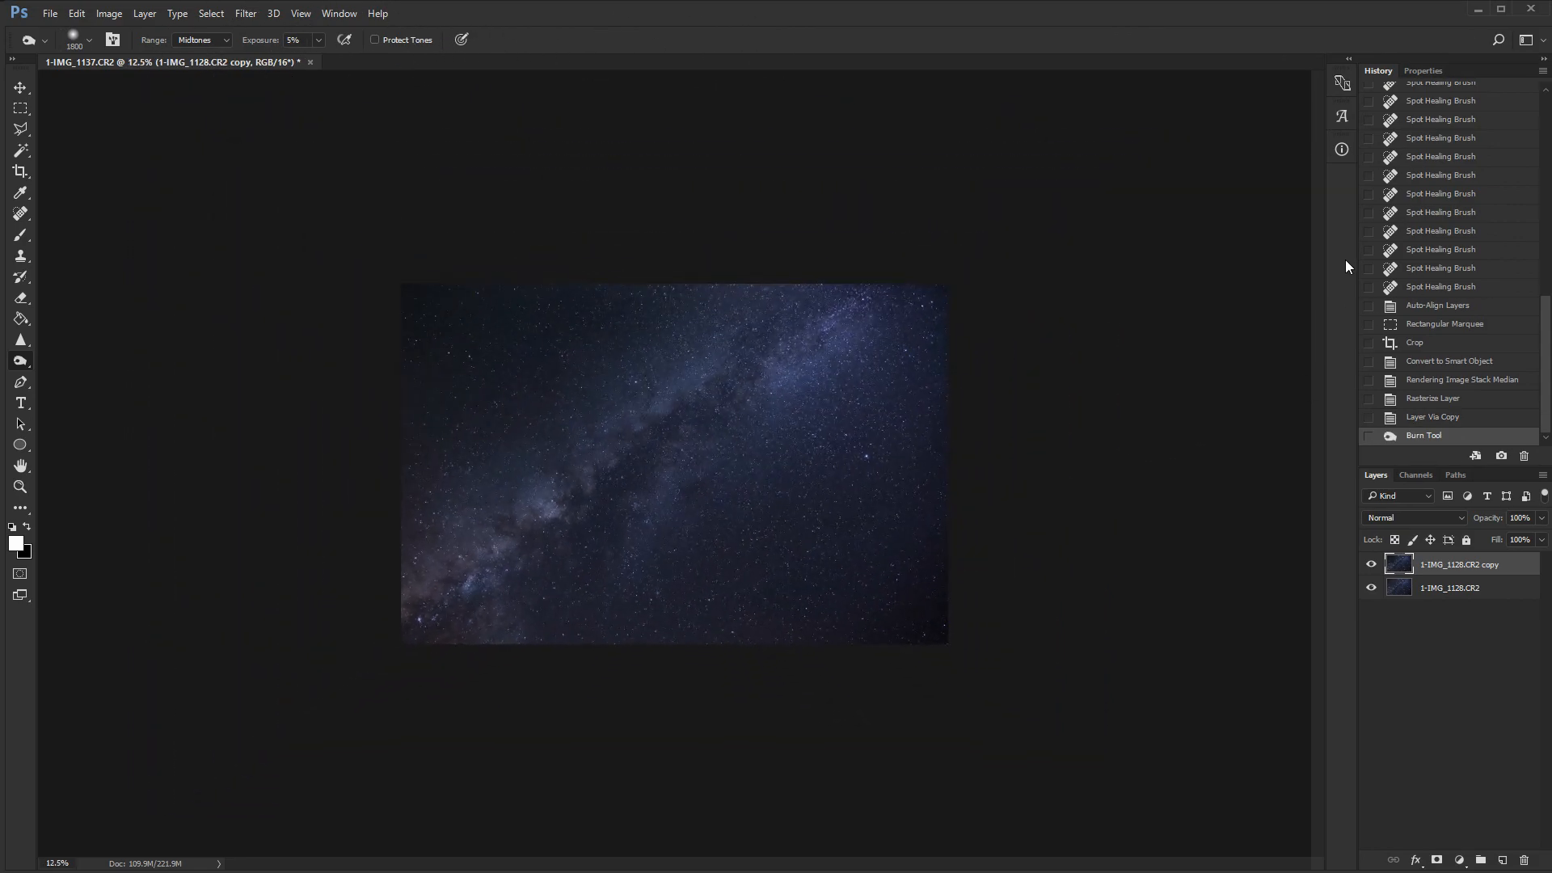
pyautogui.hotkey('ctrl', '0')
pyautogui.hotkey('ctrl', '-')
pyautogui.hotkey('ctrl', '-')
pyautogui.hotkey('ctrl', '-')
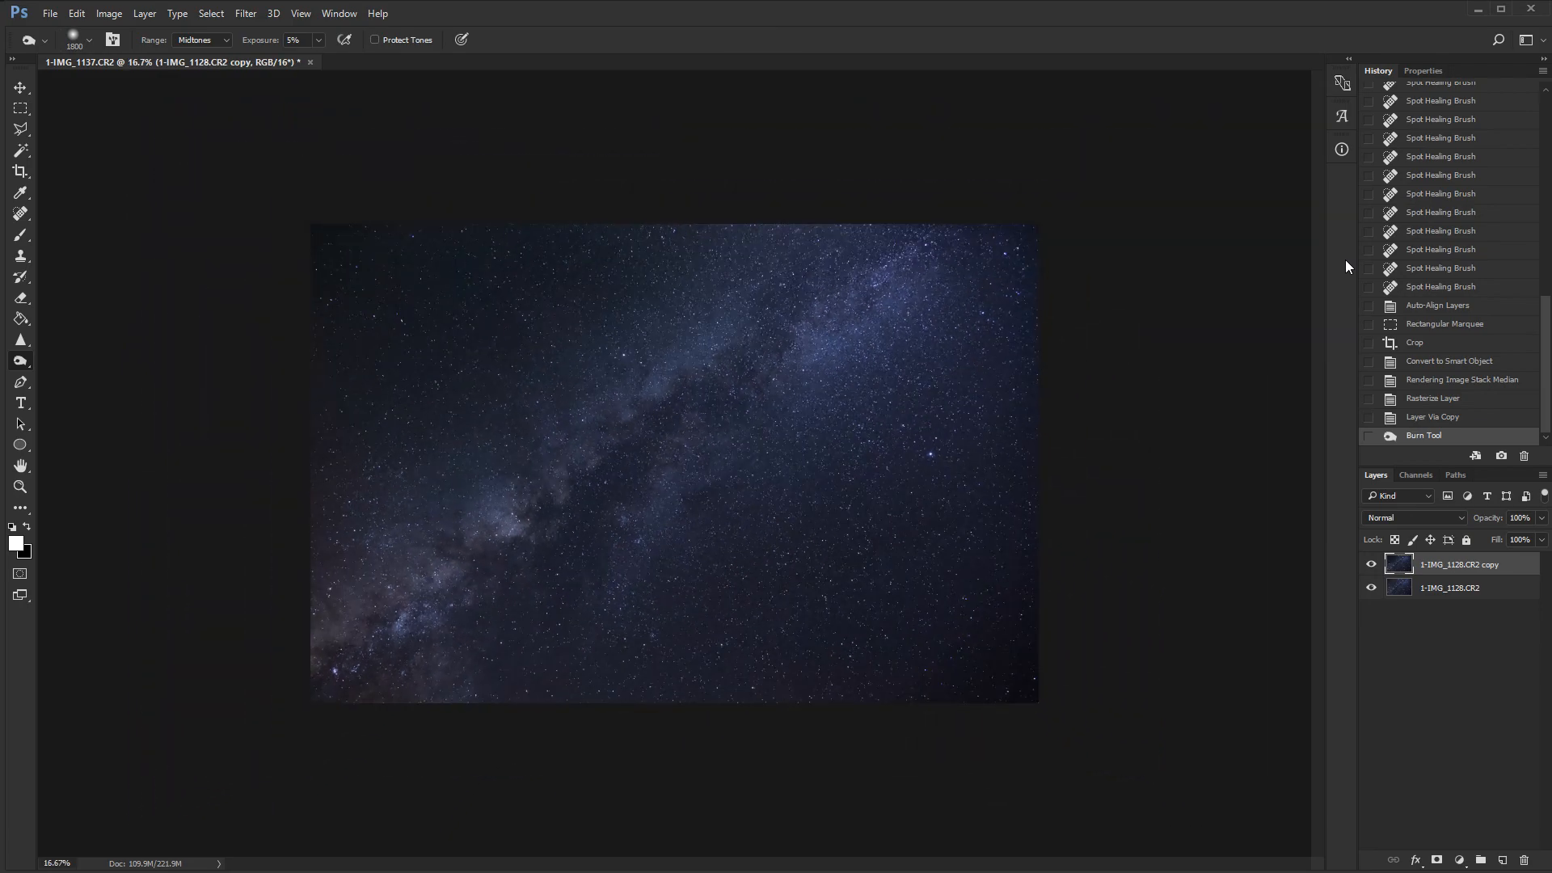
pyautogui.moveTo(595, 188)
pyautogui.mouseDown()
pyautogui.moveTo(485, 263)
pyautogui.moveTo(652, 230)
pyautogui.moveTo(612, 226)
pyautogui.mouseUp()
pyautogui.moveTo(477, 405)
pyautogui.mouseDown()
pyautogui.moveTo(404, 410)
pyautogui.moveTo(177, 630)
pyautogui.moveTo(247, 630)
pyautogui.moveTo(409, 516)
pyautogui.moveTo(291, 723)
pyautogui.mouseUp()
pyautogui.moveTo(617, 406); pyautogui.dragTo(775, 194)
pyautogui.moveTo(509, 460); pyautogui.dragTo(113, 794)
pyautogui.click(1371, 564)
pyautogui.click(1372, 564)
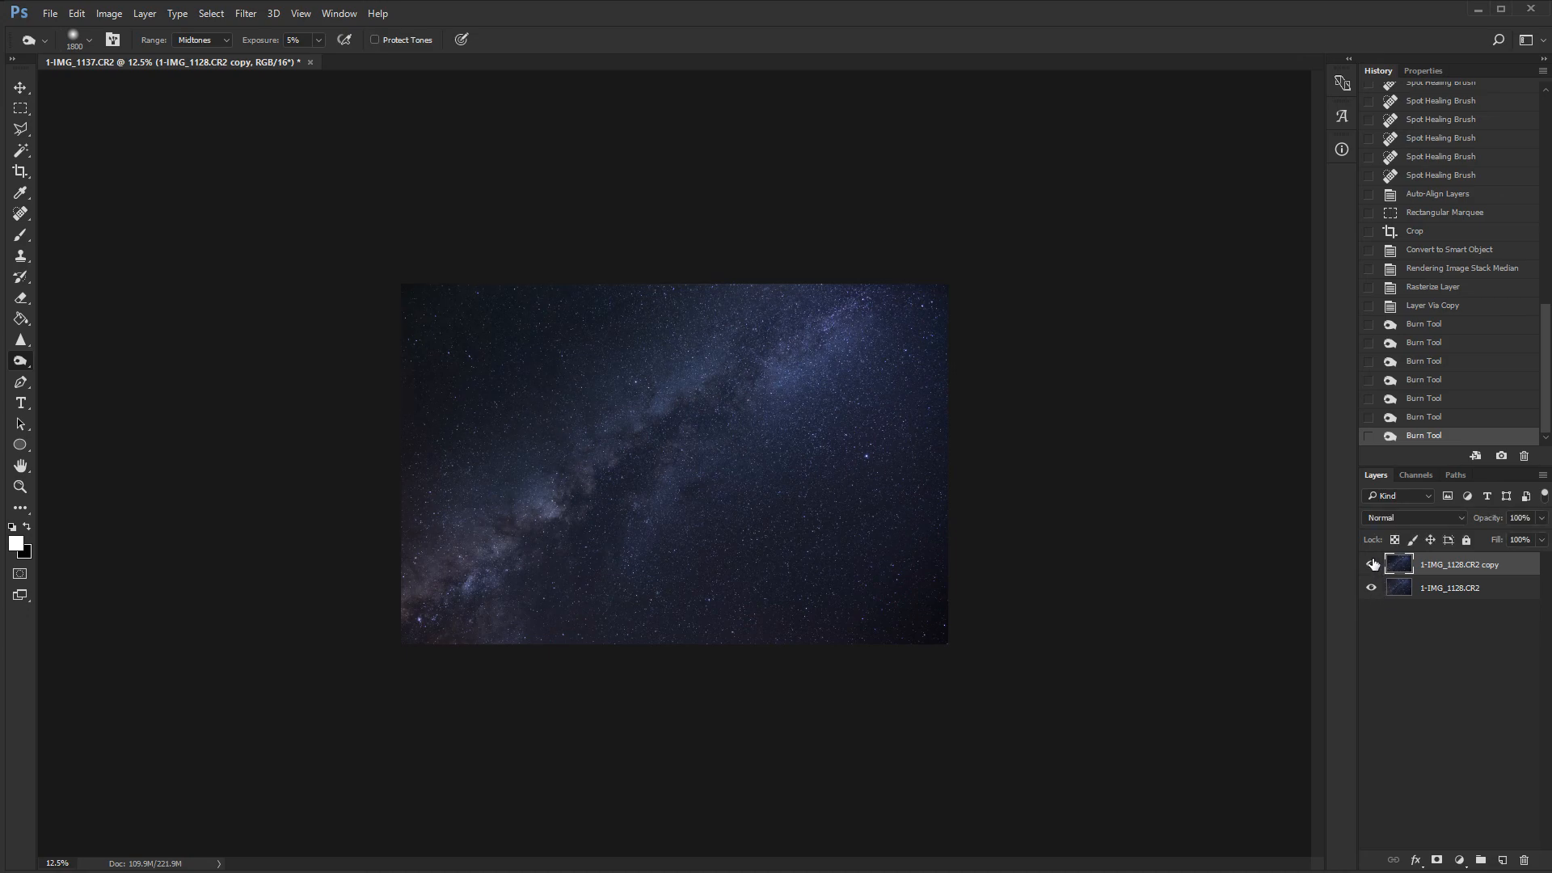
pyautogui.click(854, 325)
pyautogui.click(474, 319)
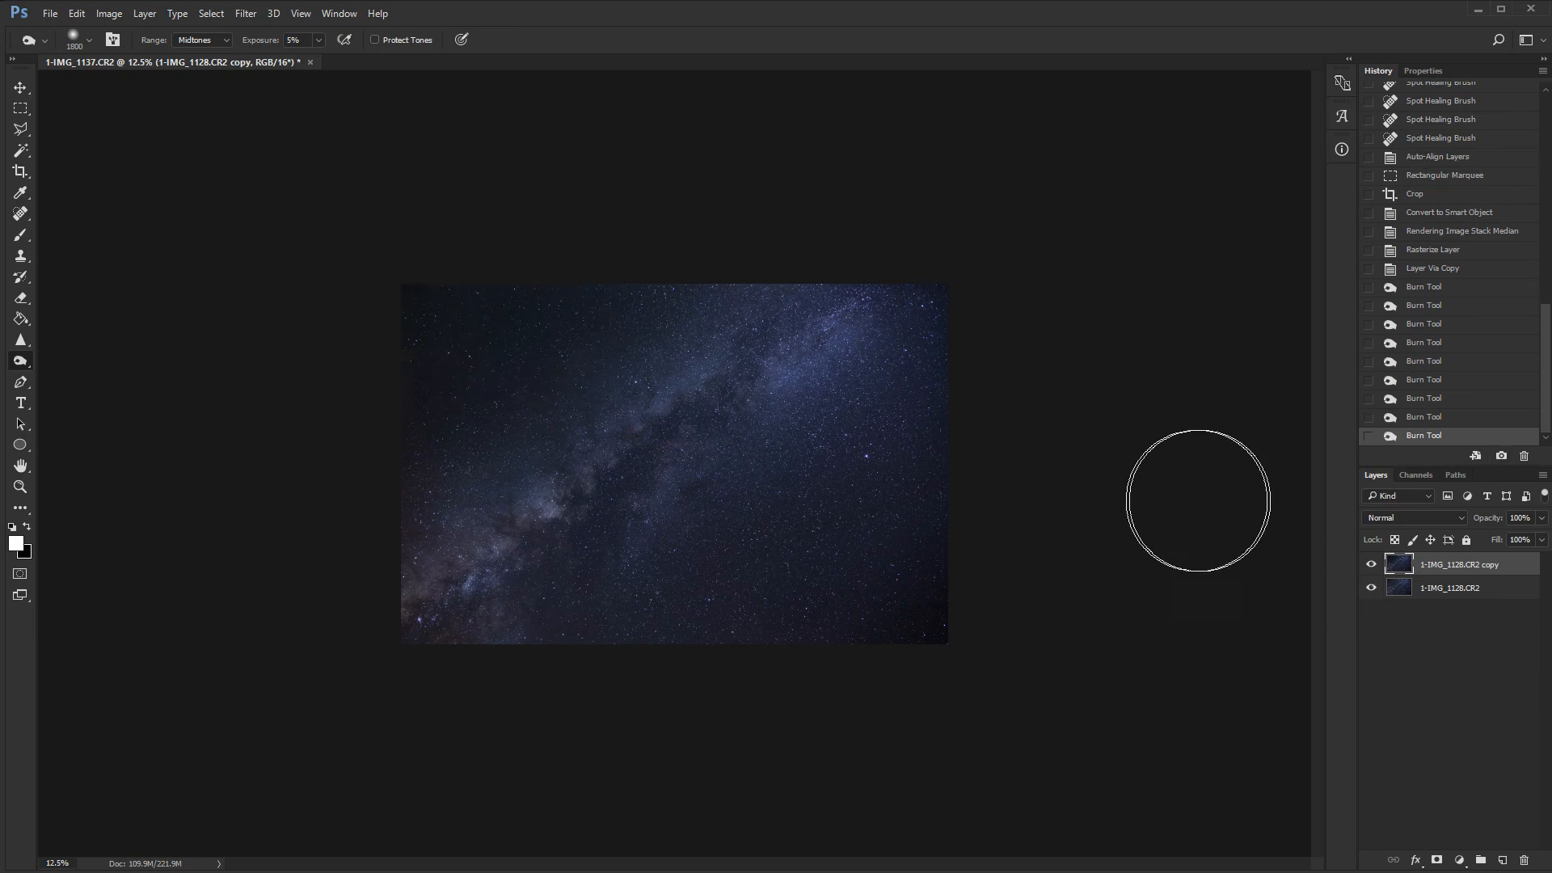
# Step: Enlarge the Burn brush to 2400 px and darken the sky on the lower-right side of the Milky Way
pyautogui.press(']')
pyautogui.press(']')
pyautogui.press(']')
pyautogui.press(']')
pyautogui.press(']')
pyautogui.press(']')
pyautogui.press(']')
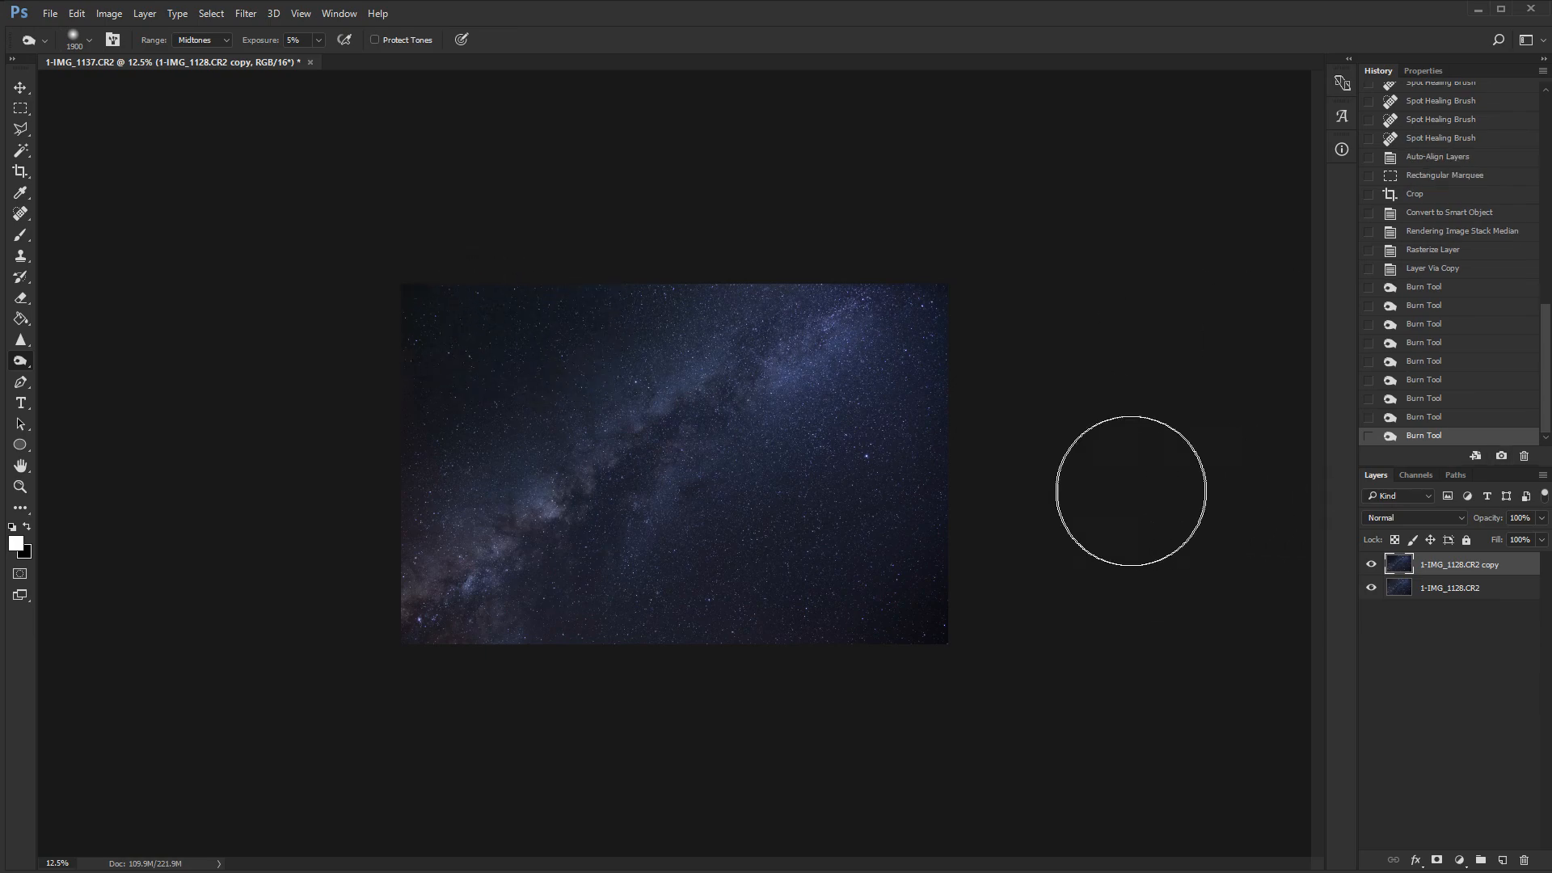
pyautogui.press('[')
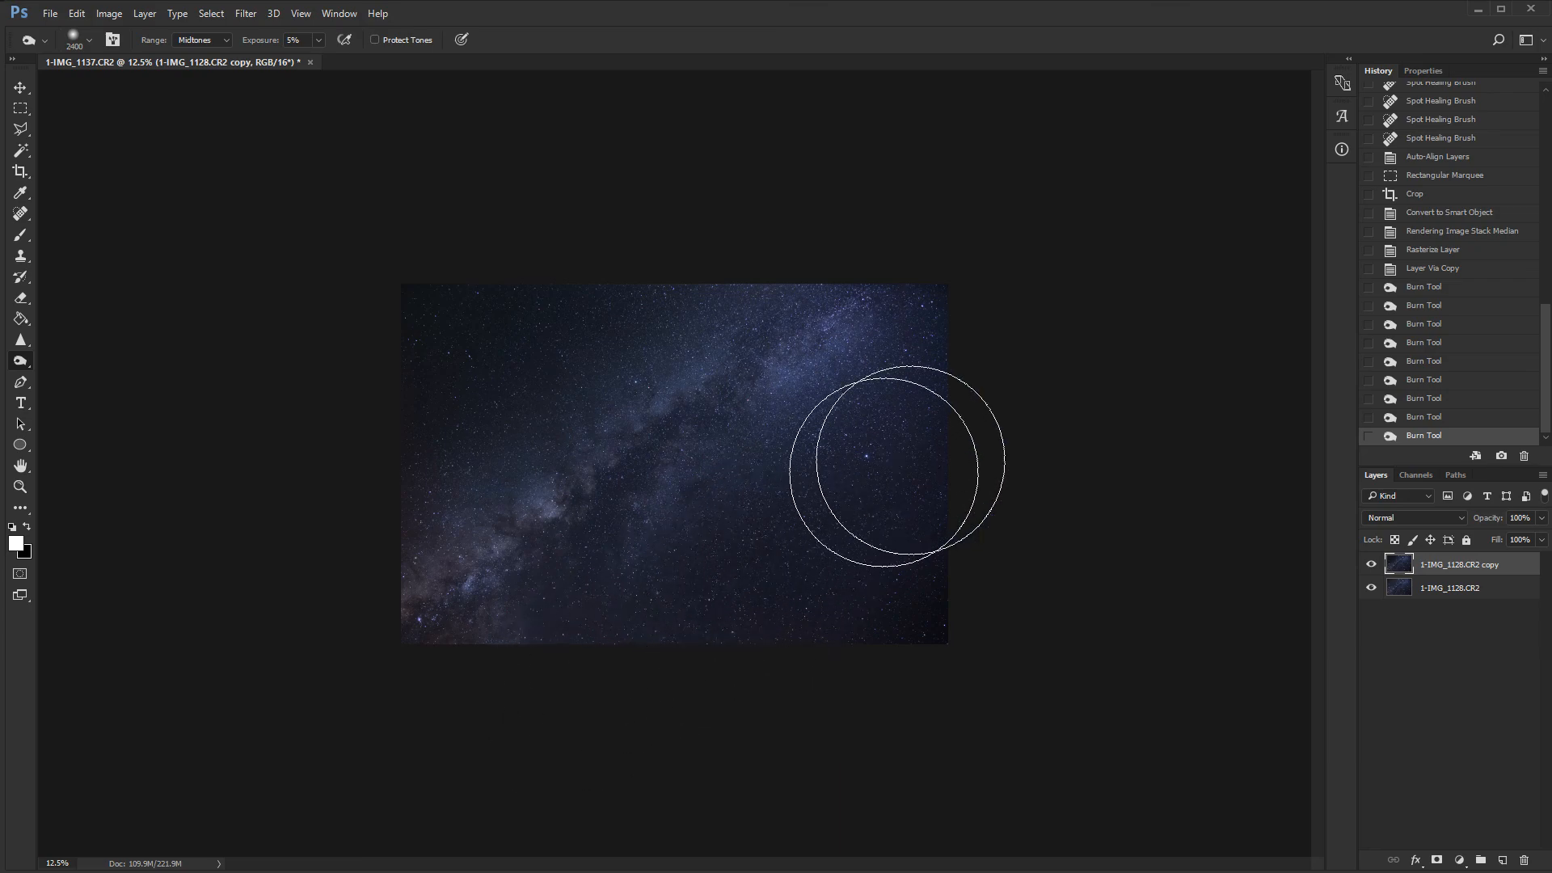
pyautogui.click(797, 544)
pyautogui.click(913, 444)
pyautogui.click(1405, 418)
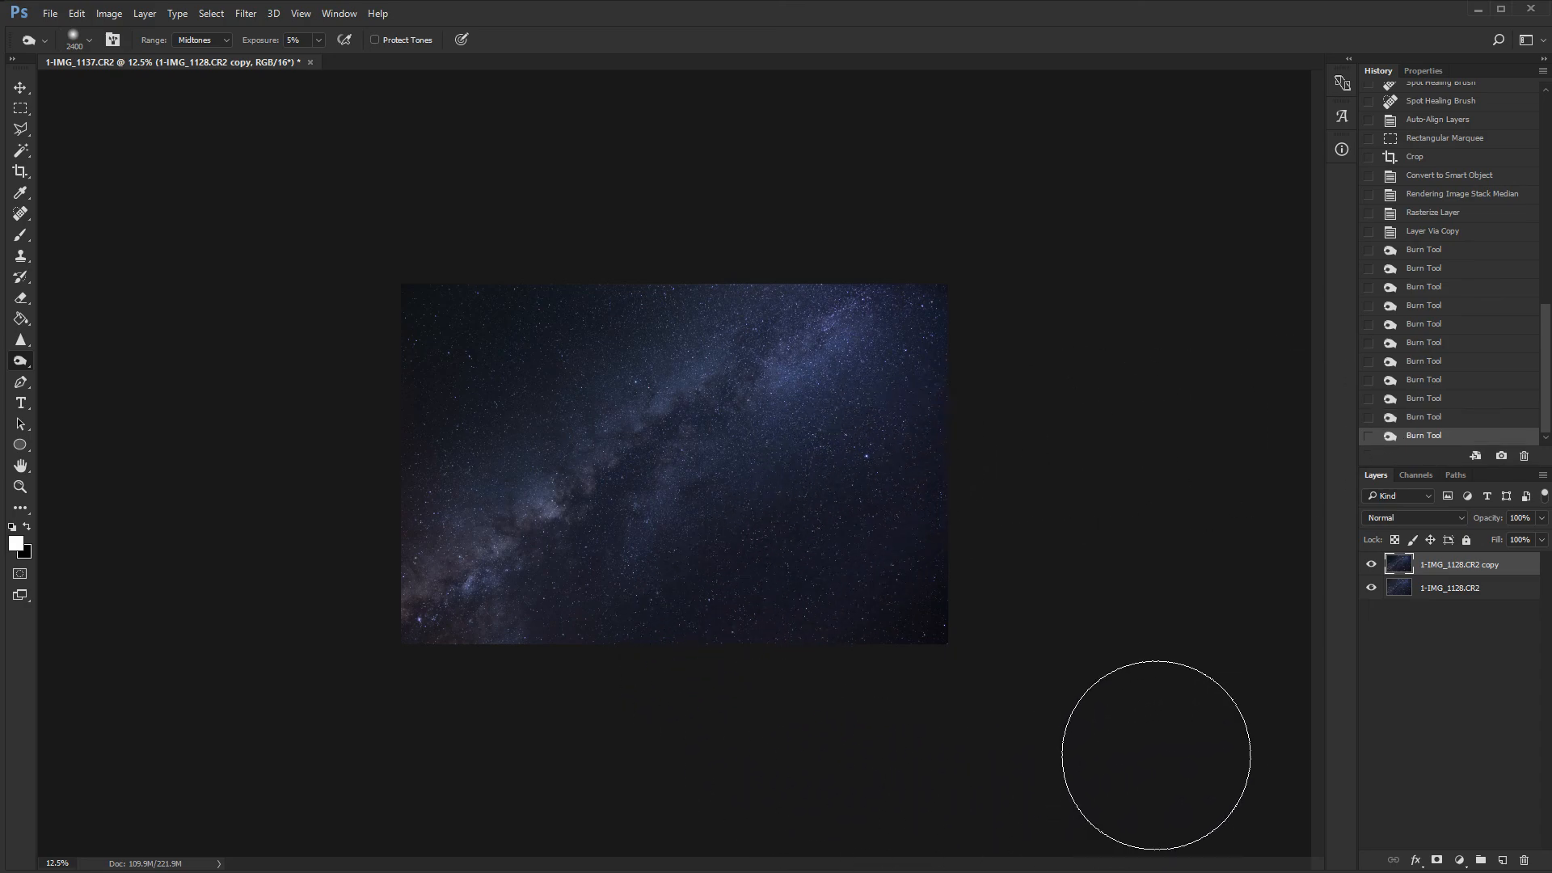
pyautogui.moveTo(951, 367); pyautogui.dragTo(712, 678)
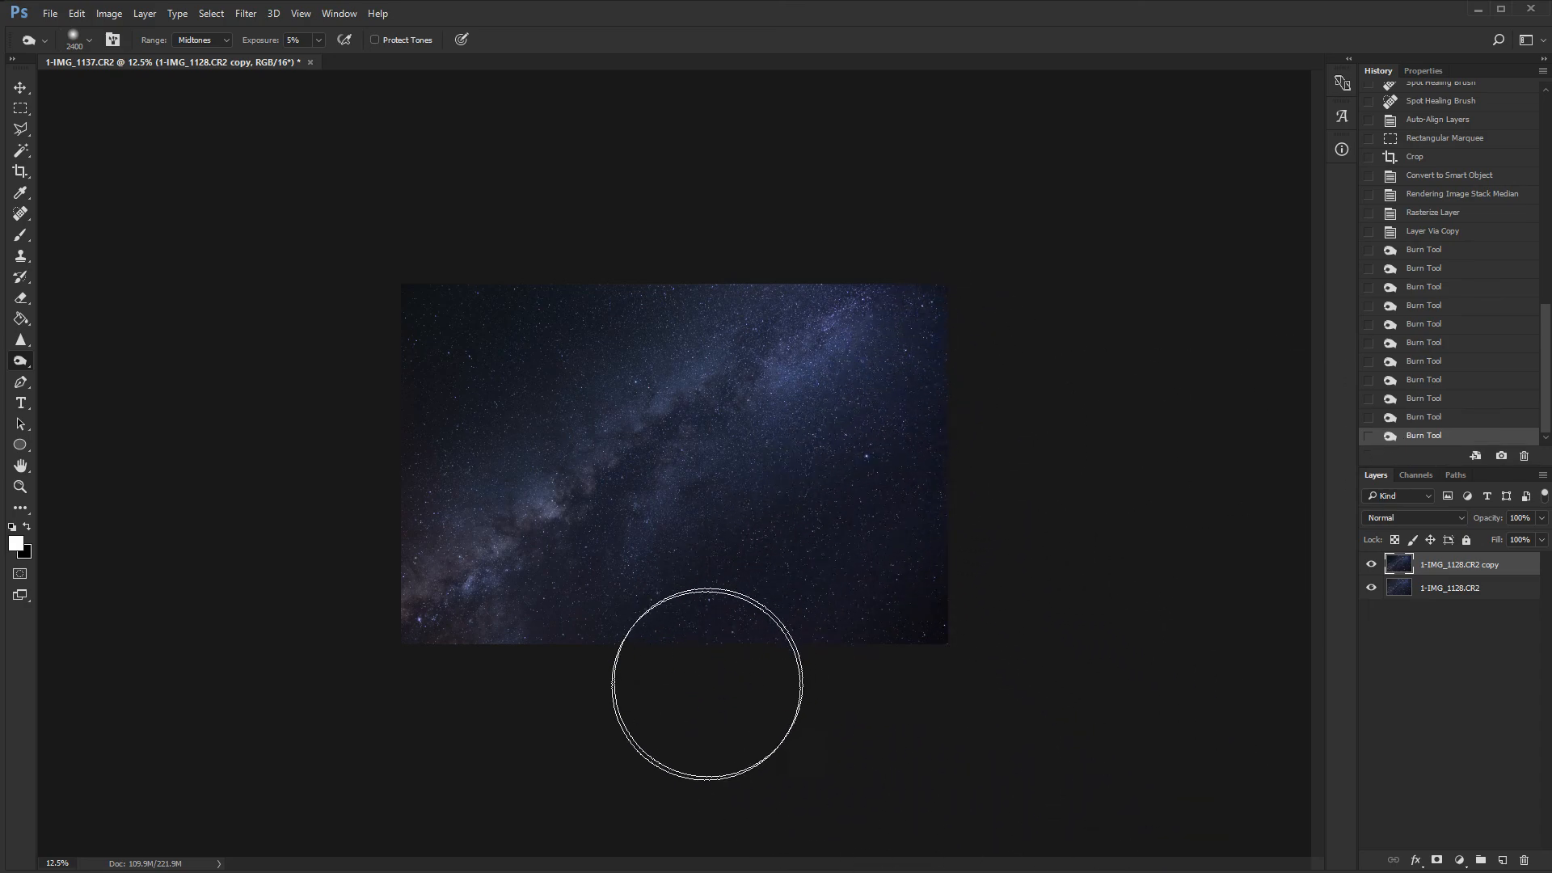
pyautogui.click(784, 684)
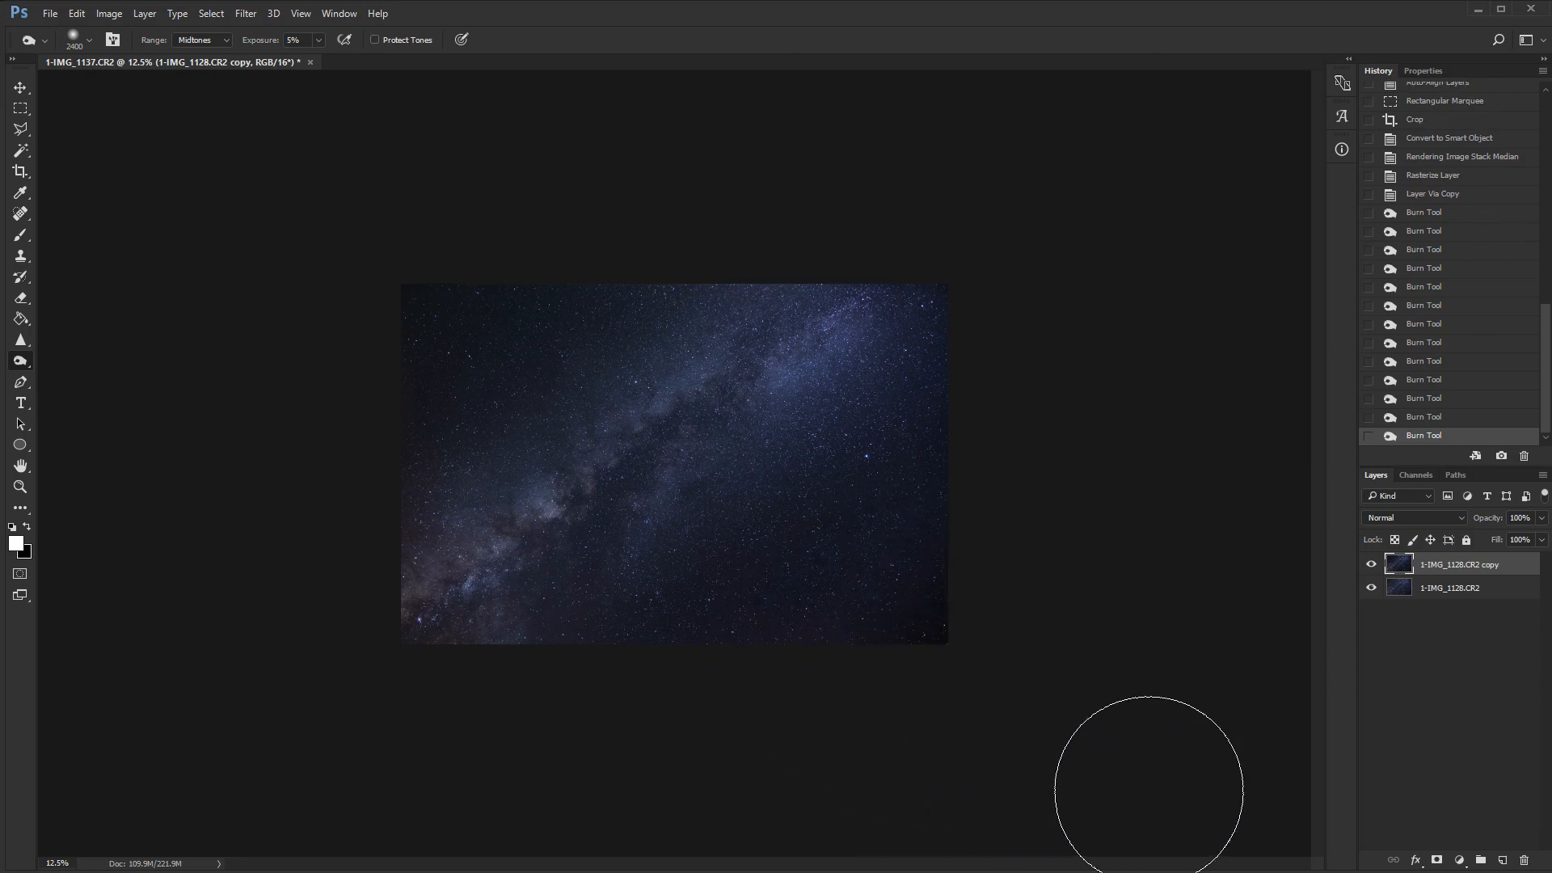
# Step: Compare the burned layer with the original and darken the lower-right sky further with the 2400 px Burn brush
pyautogui.click(1371, 565)
pyautogui.click(1371, 565)
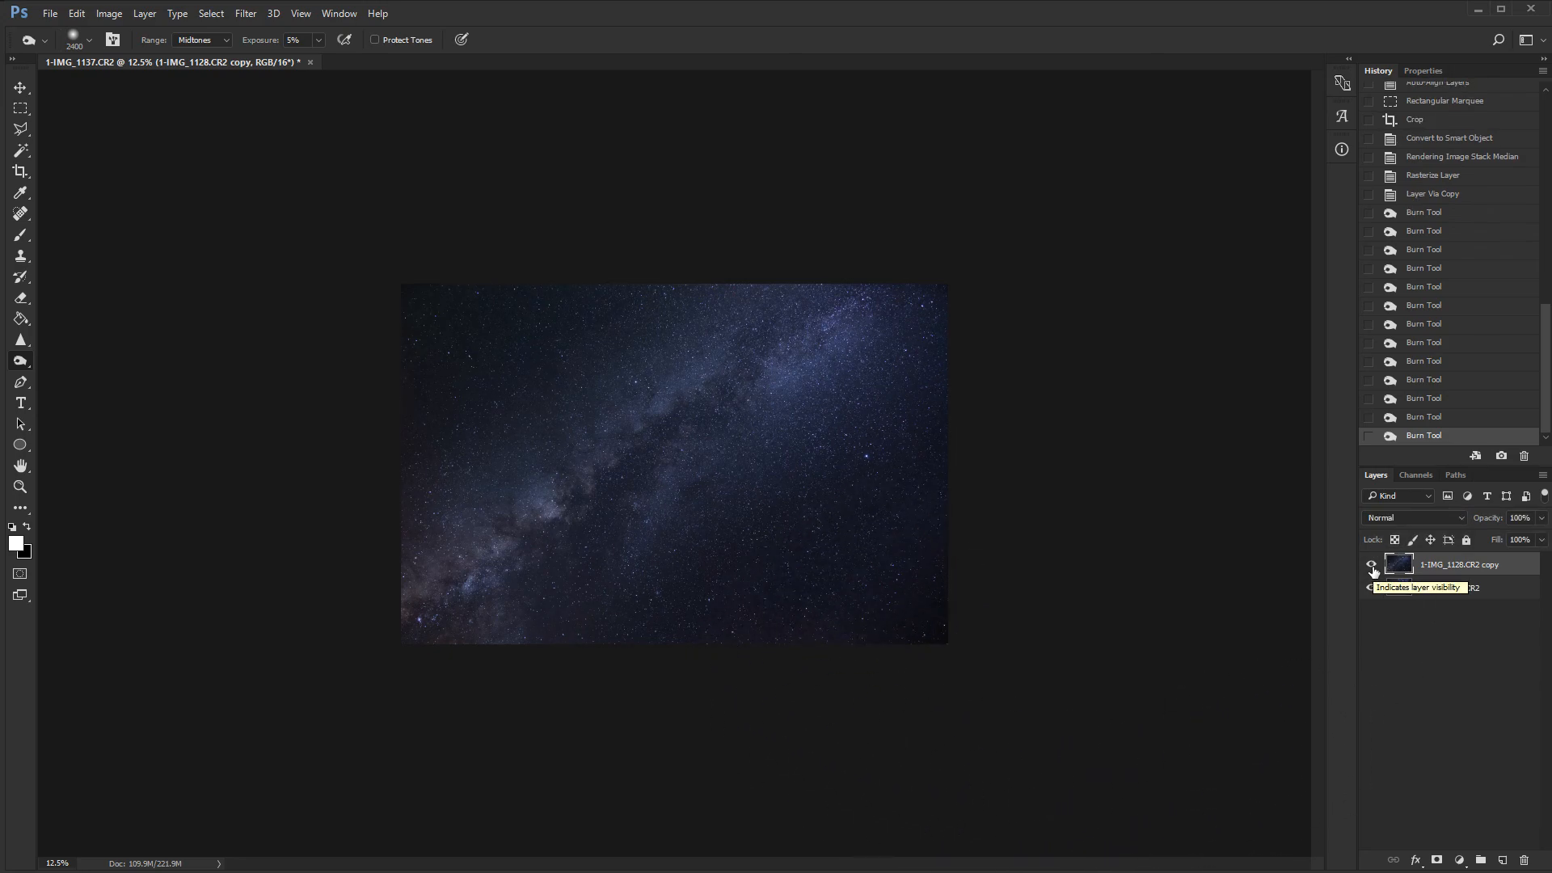
pyautogui.moveTo(962, 525); pyautogui.dragTo(826, 640)
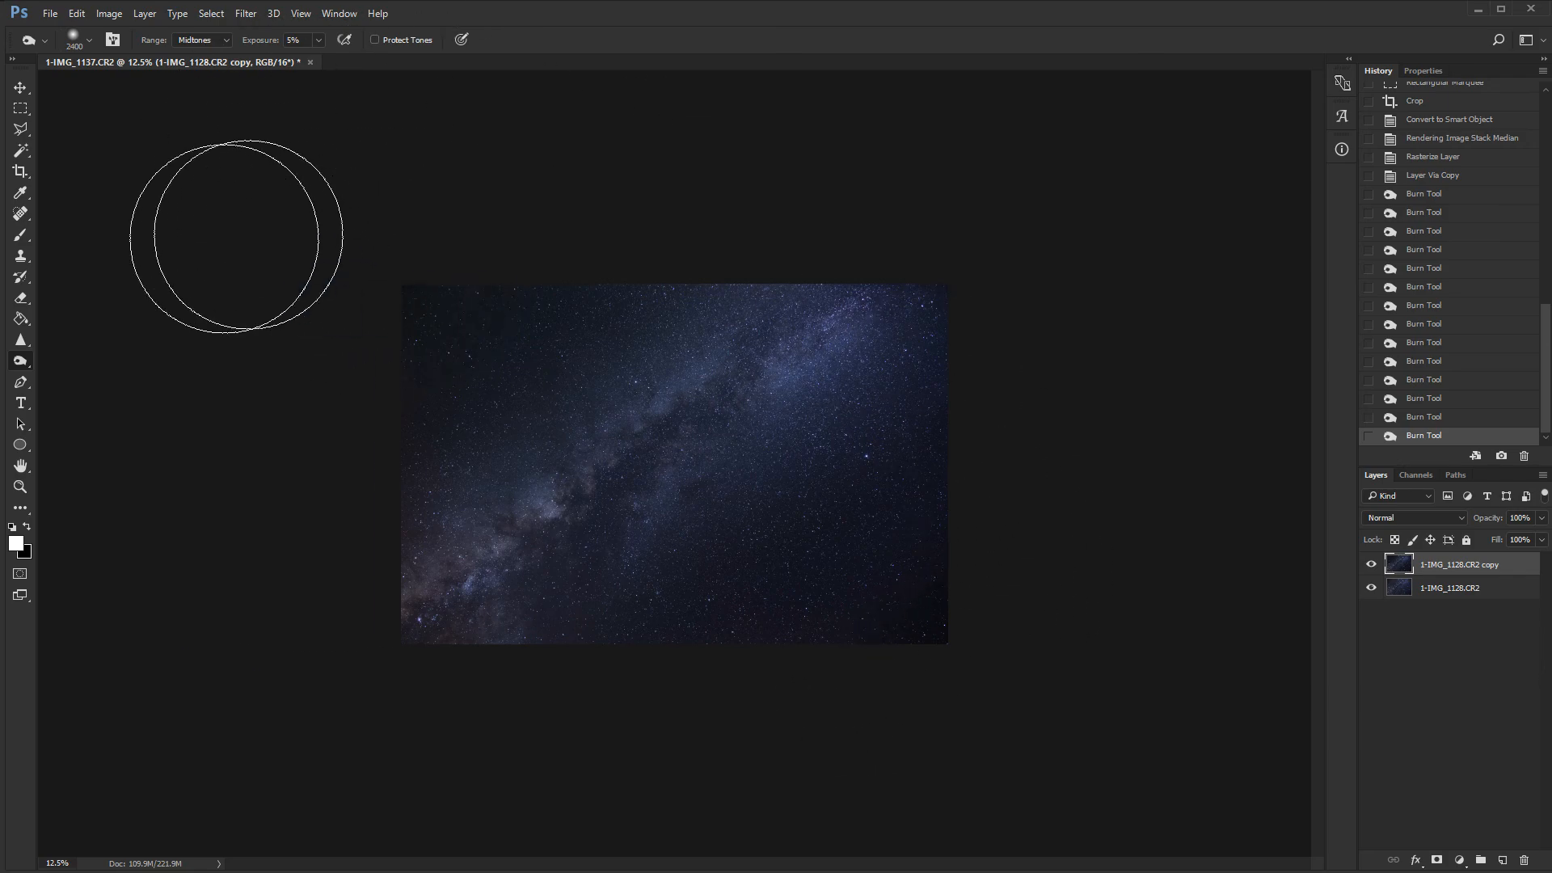
# Step: Lighten the photo's left edge and lower-right corner with the Dodge tool at 1900 px, midtones at 4% exposure
pyautogui.rightClick(20, 361)
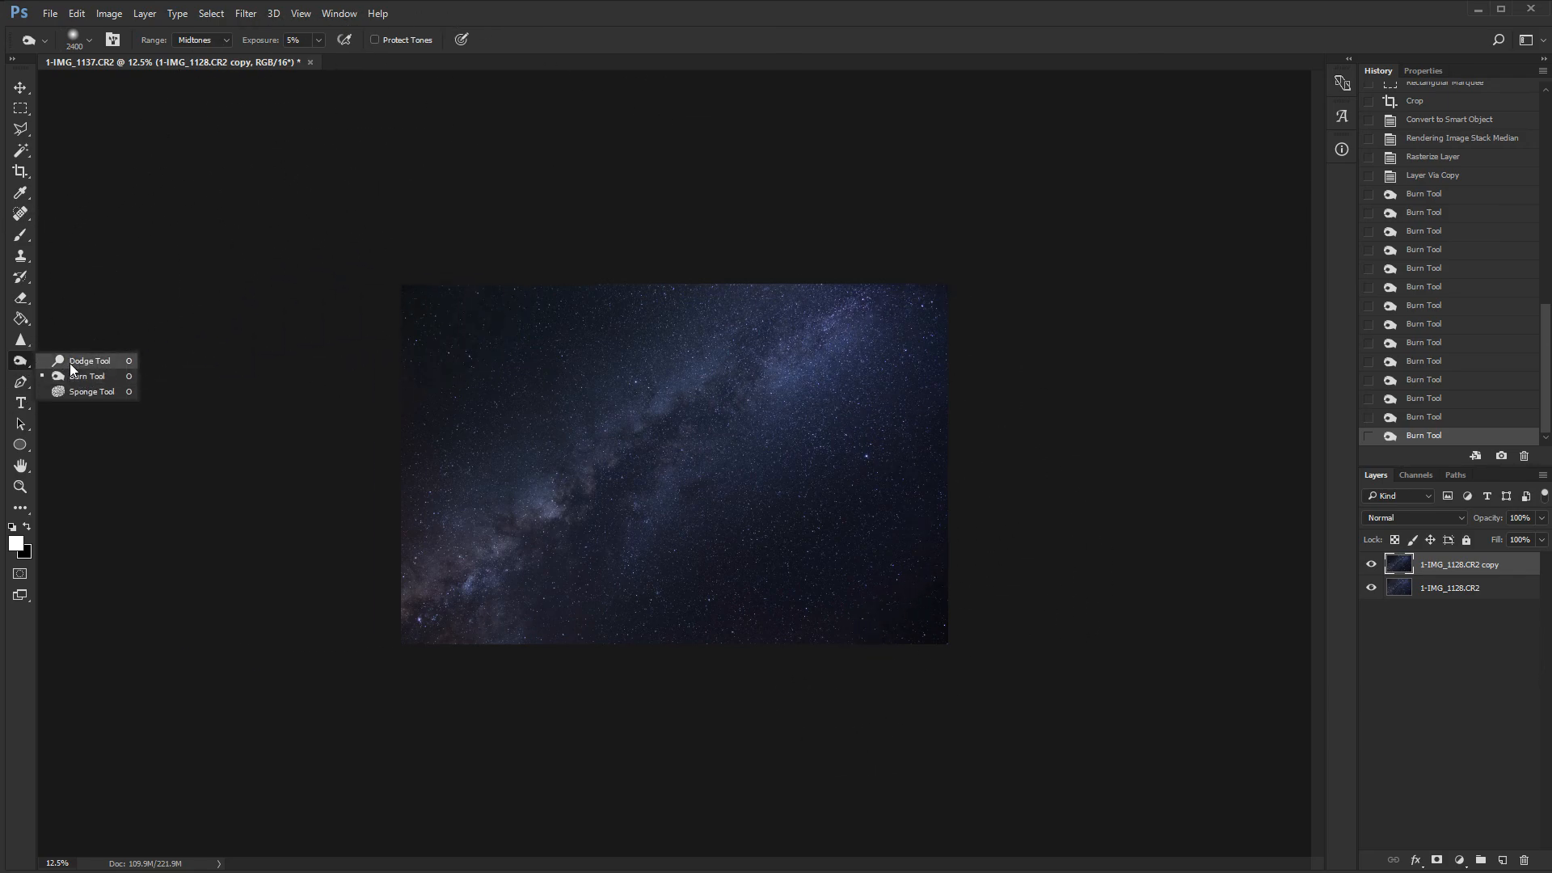
pyautogui.click(81, 361)
pyautogui.moveTo(385, 285)
pyautogui.mouseDown()
pyautogui.moveTo(388, 260)
pyautogui.moveTo(380, 376)
pyautogui.mouseUp()
pyautogui.moveTo(920, 672); pyautogui.dragTo(970, 613)
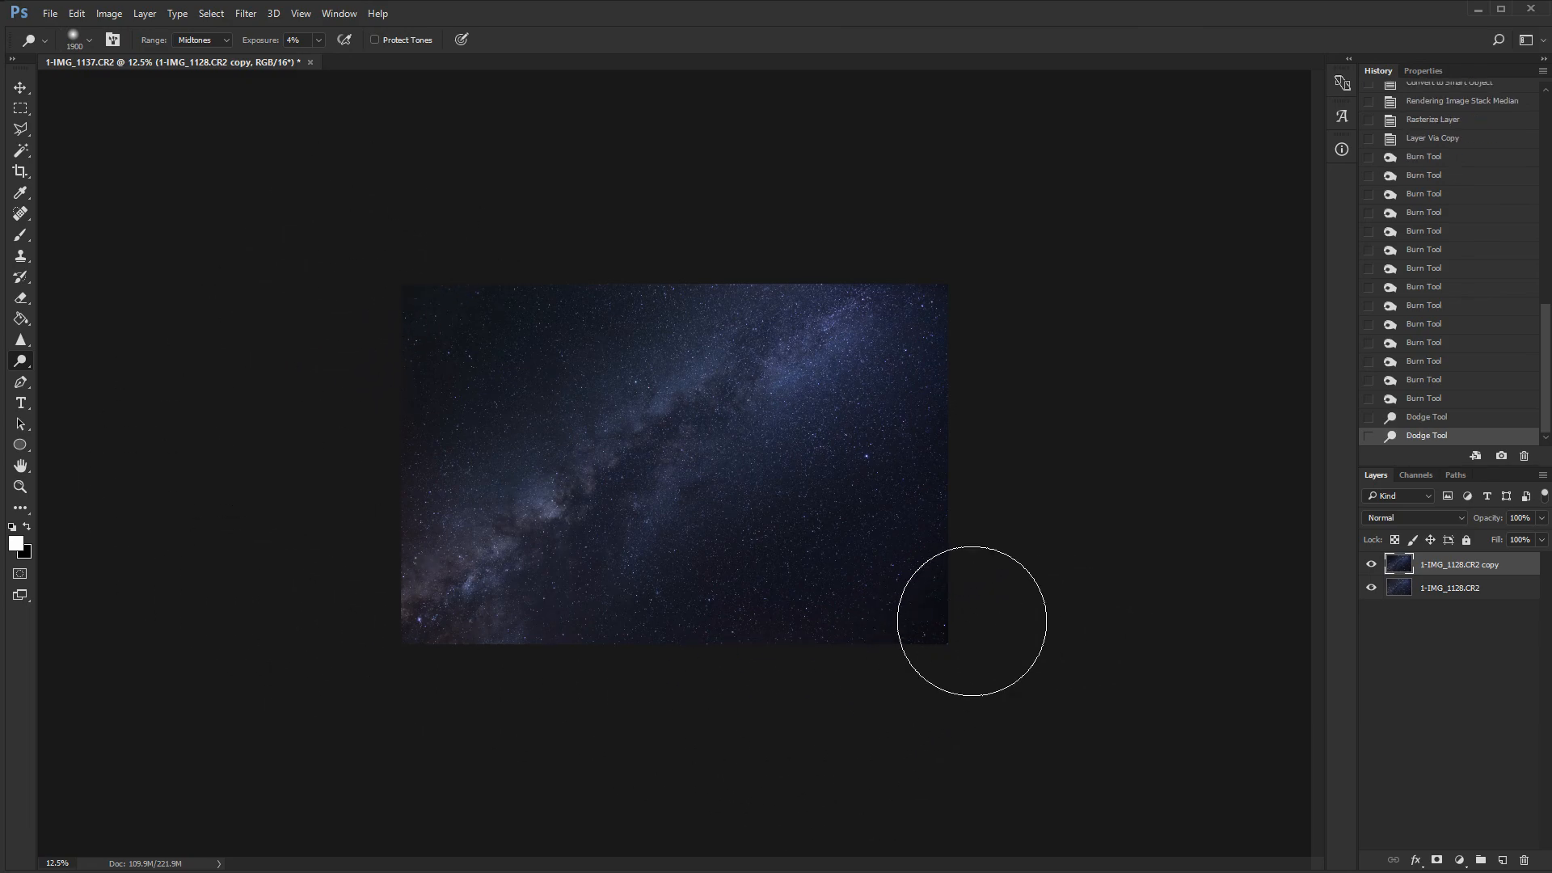
# Step: Compare the dodged and burned layer with the original layer at several zoom levels
pyautogui.click(1373, 566)
pyautogui.click(1373, 566)
pyautogui.hotkey('ctrl', '-')
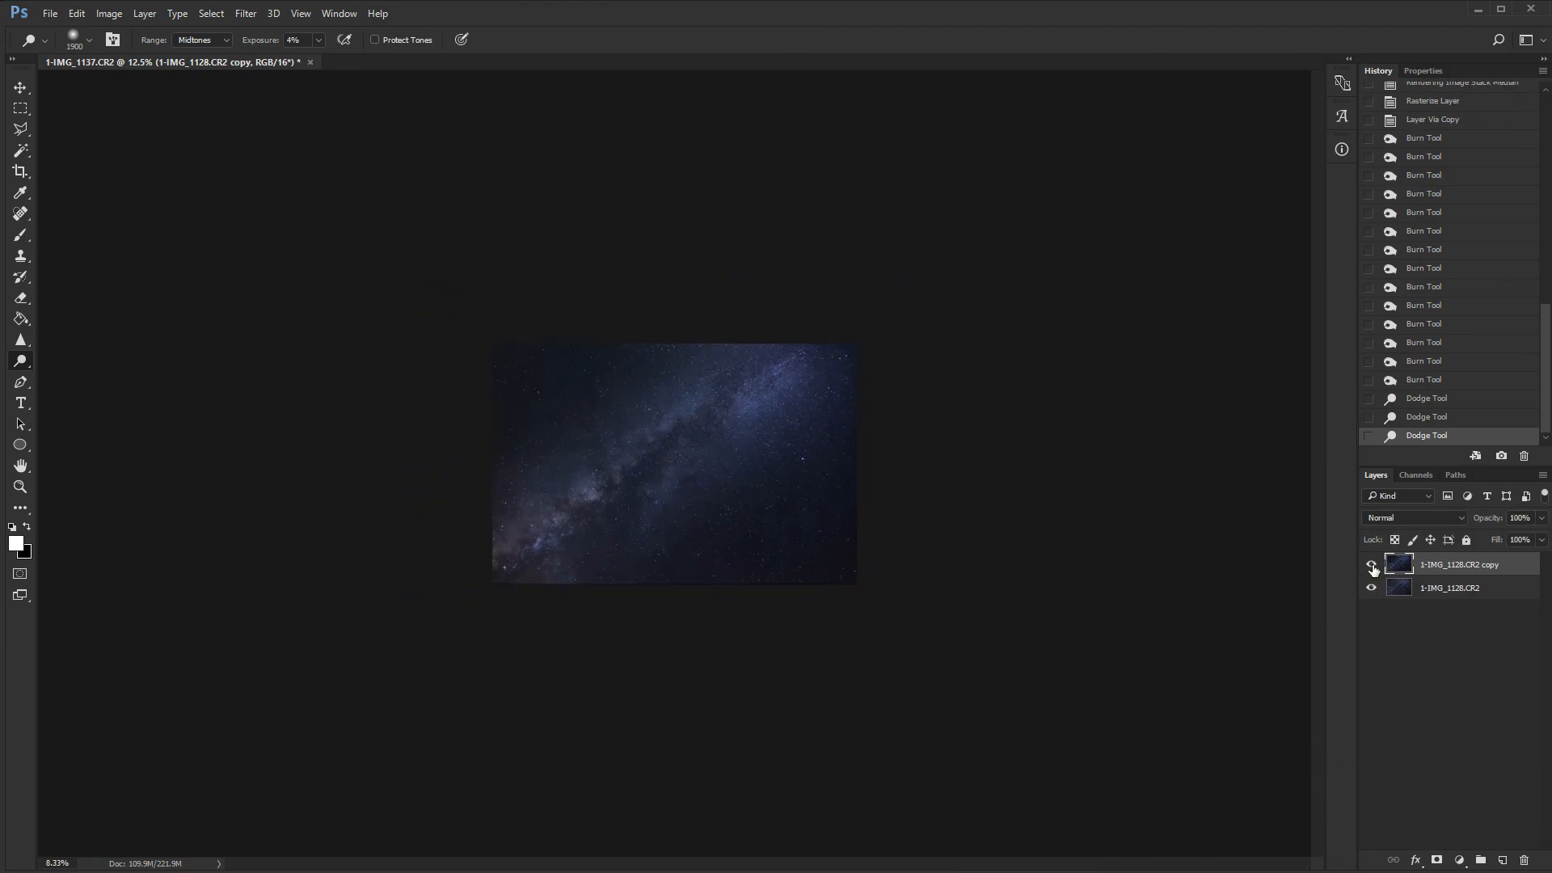
pyautogui.click(1373, 567)
pyautogui.click(1373, 567)
pyautogui.click(1373, 566)
pyautogui.click(1372, 567)
pyautogui.hotkey('ctrl', '+')
pyautogui.hotkey('ctrl', '+')
pyautogui.hotkey('ctrl', '+')
pyautogui.hotkey('ctrl', '+')
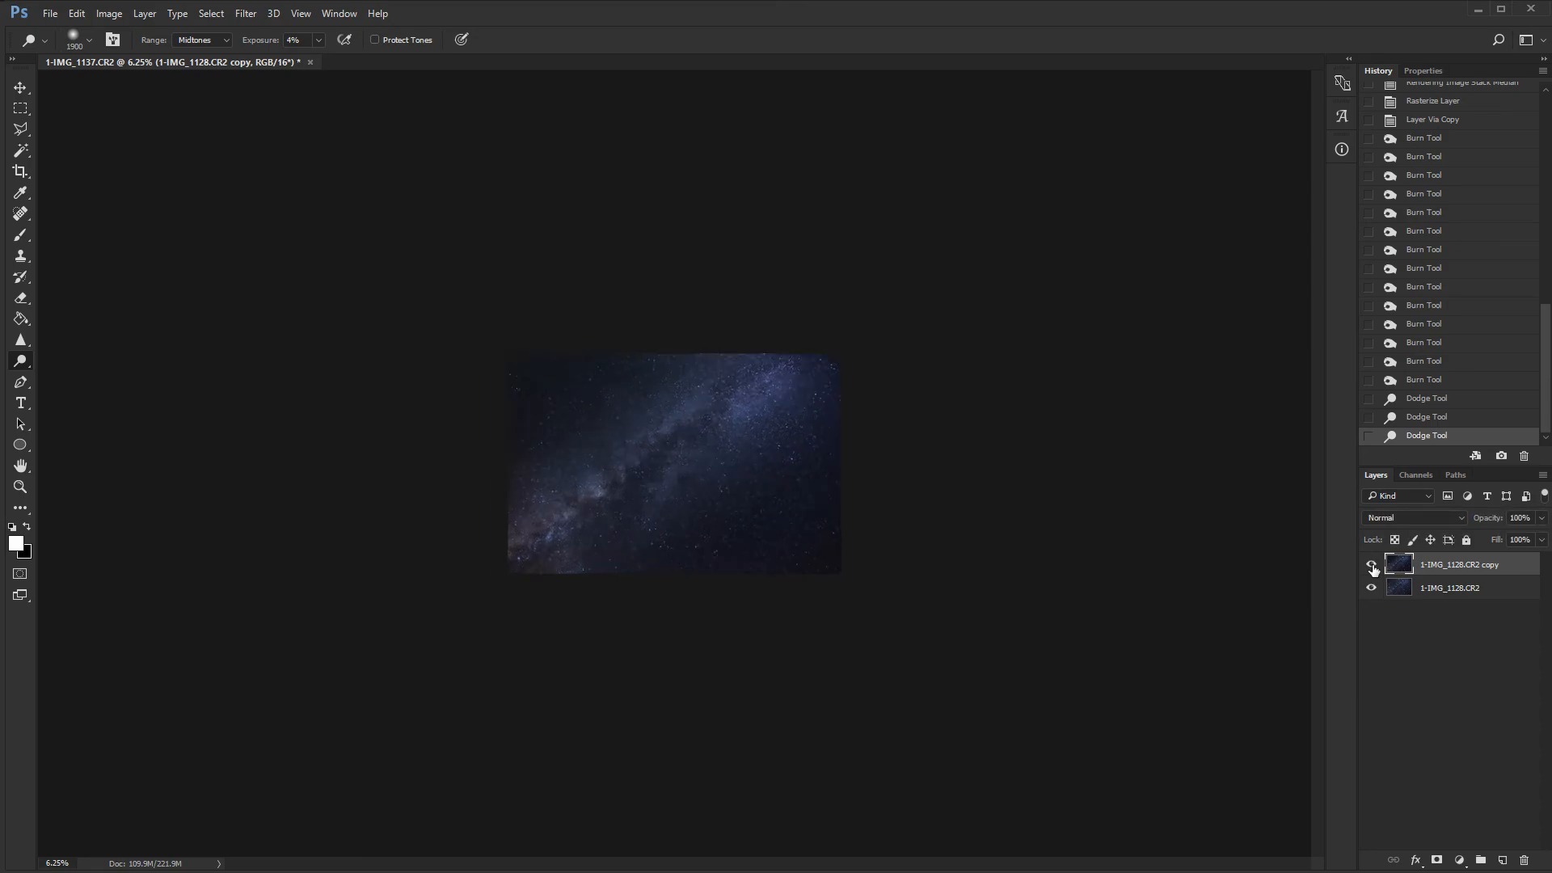
pyautogui.hotkey('ctrl', '-')
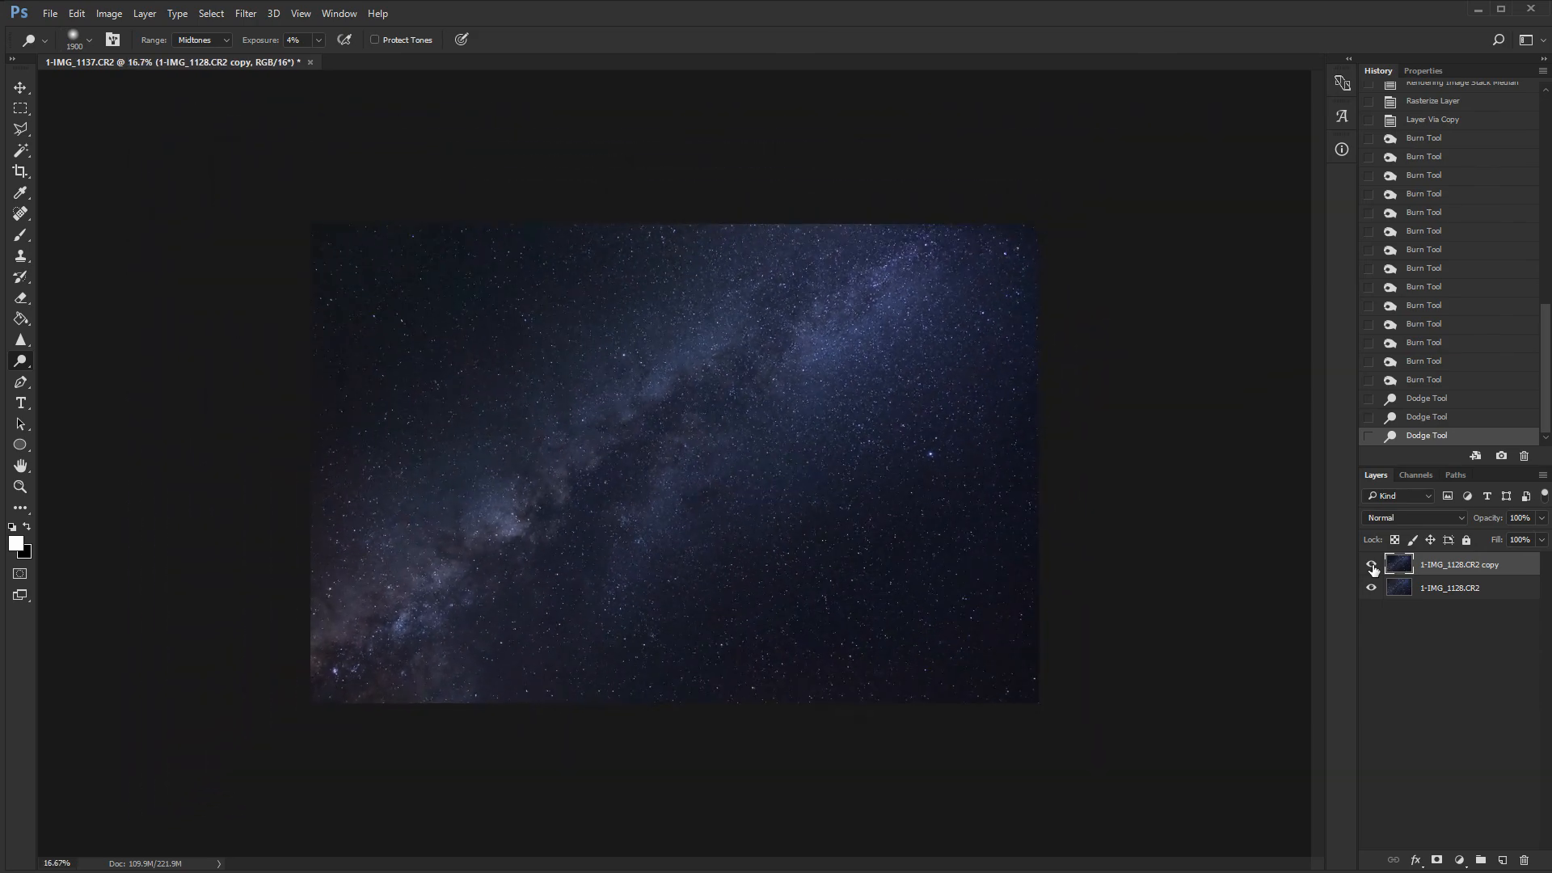
# Step: Burn the sky along the photo's upper edge and upper-right corner with a 1300 px brush, midtones at 5% exposure, comparing against the original layer
pyautogui.rightClick(21, 362)
pyautogui.click(49, 377)
pyautogui.press('[')
pyautogui.press('[')
pyautogui.press('[')
pyautogui.press('[')
pyautogui.press('[')
pyautogui.press('[')
pyautogui.press('[')
pyautogui.press('[')
pyautogui.press('[')
pyautogui.press('[')
pyautogui.press('[')
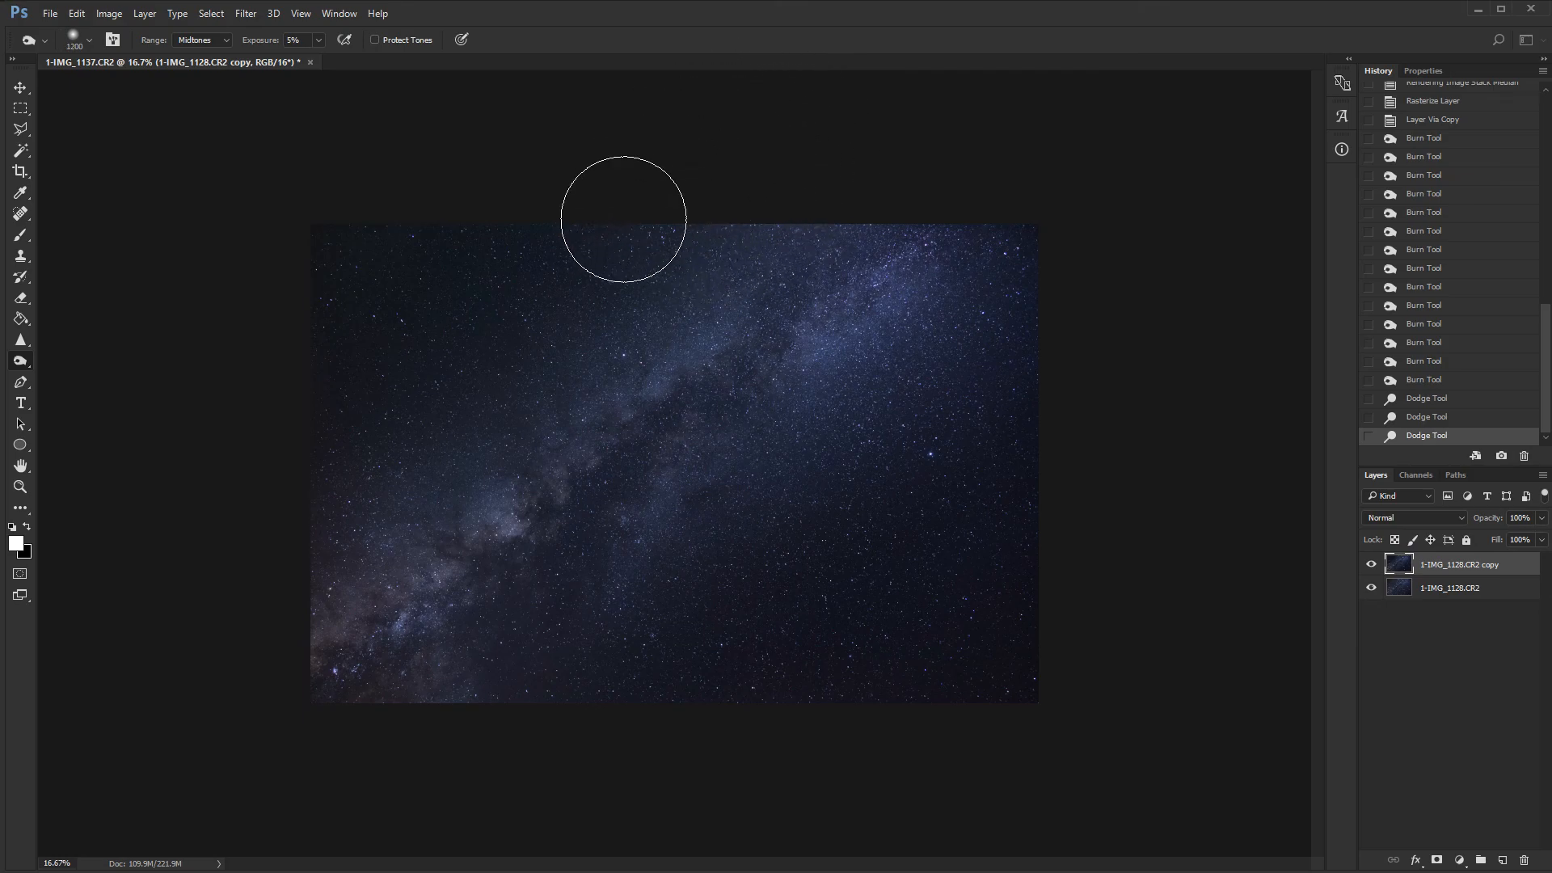
pyautogui.press(']')
pyautogui.moveTo(715, 206); pyautogui.dragTo(1012, 113)
pyautogui.moveTo(610, 234); pyautogui.dragTo(1070, 127)
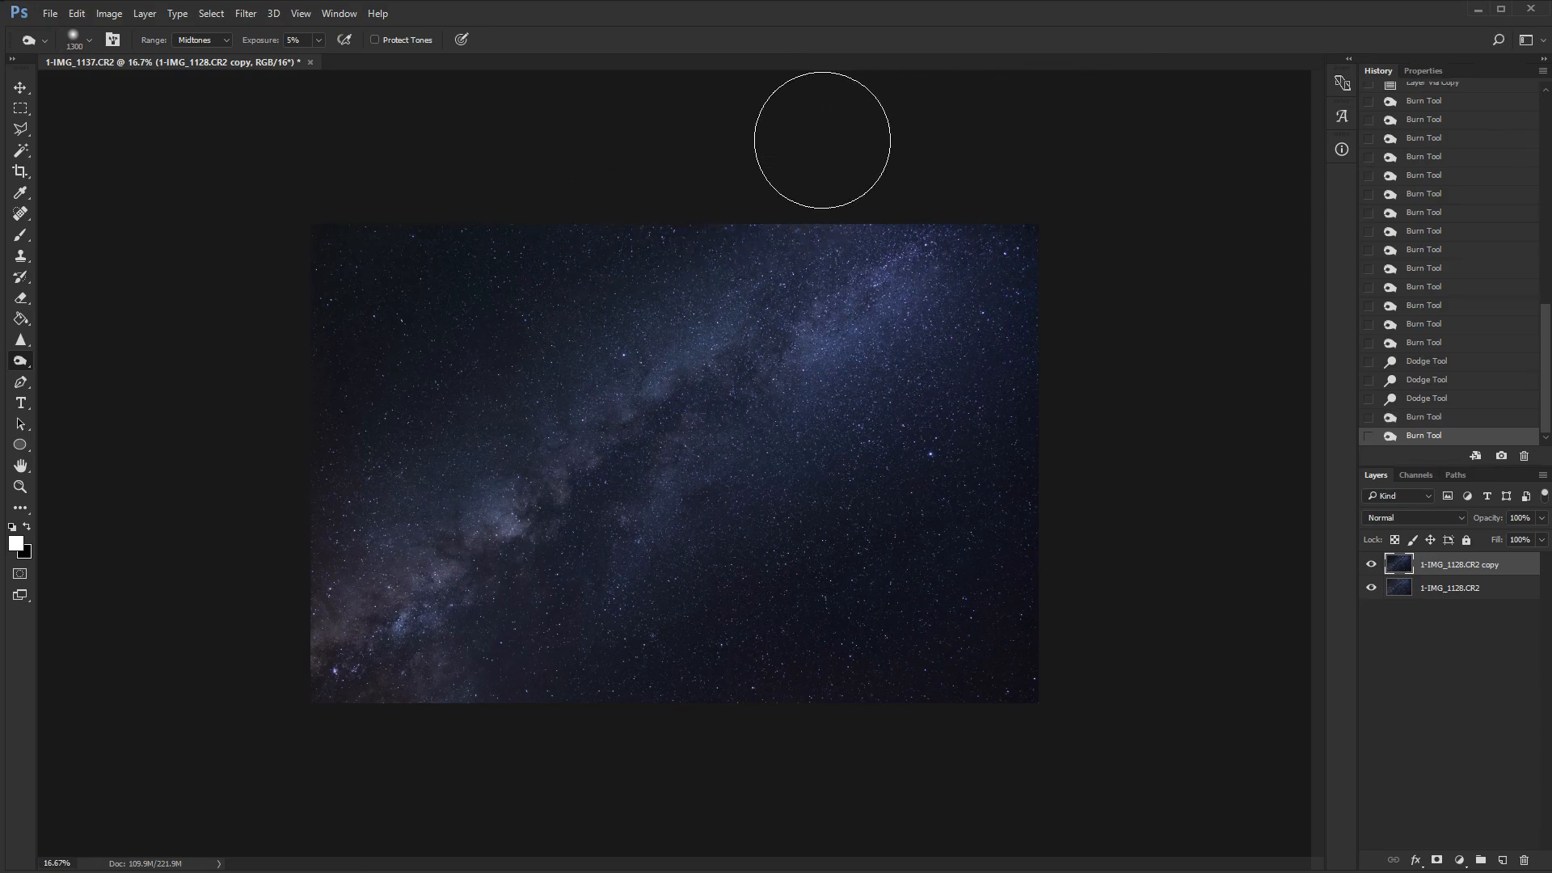
pyautogui.moveTo(716, 192); pyautogui.dragTo(1064, 136)
pyautogui.moveTo(896, 161); pyautogui.dragTo(1120, 95)
pyautogui.moveTo(1061, 240); pyautogui.dragTo(1005, 312)
pyautogui.click(1371, 566)
pyautogui.click(1372, 565)
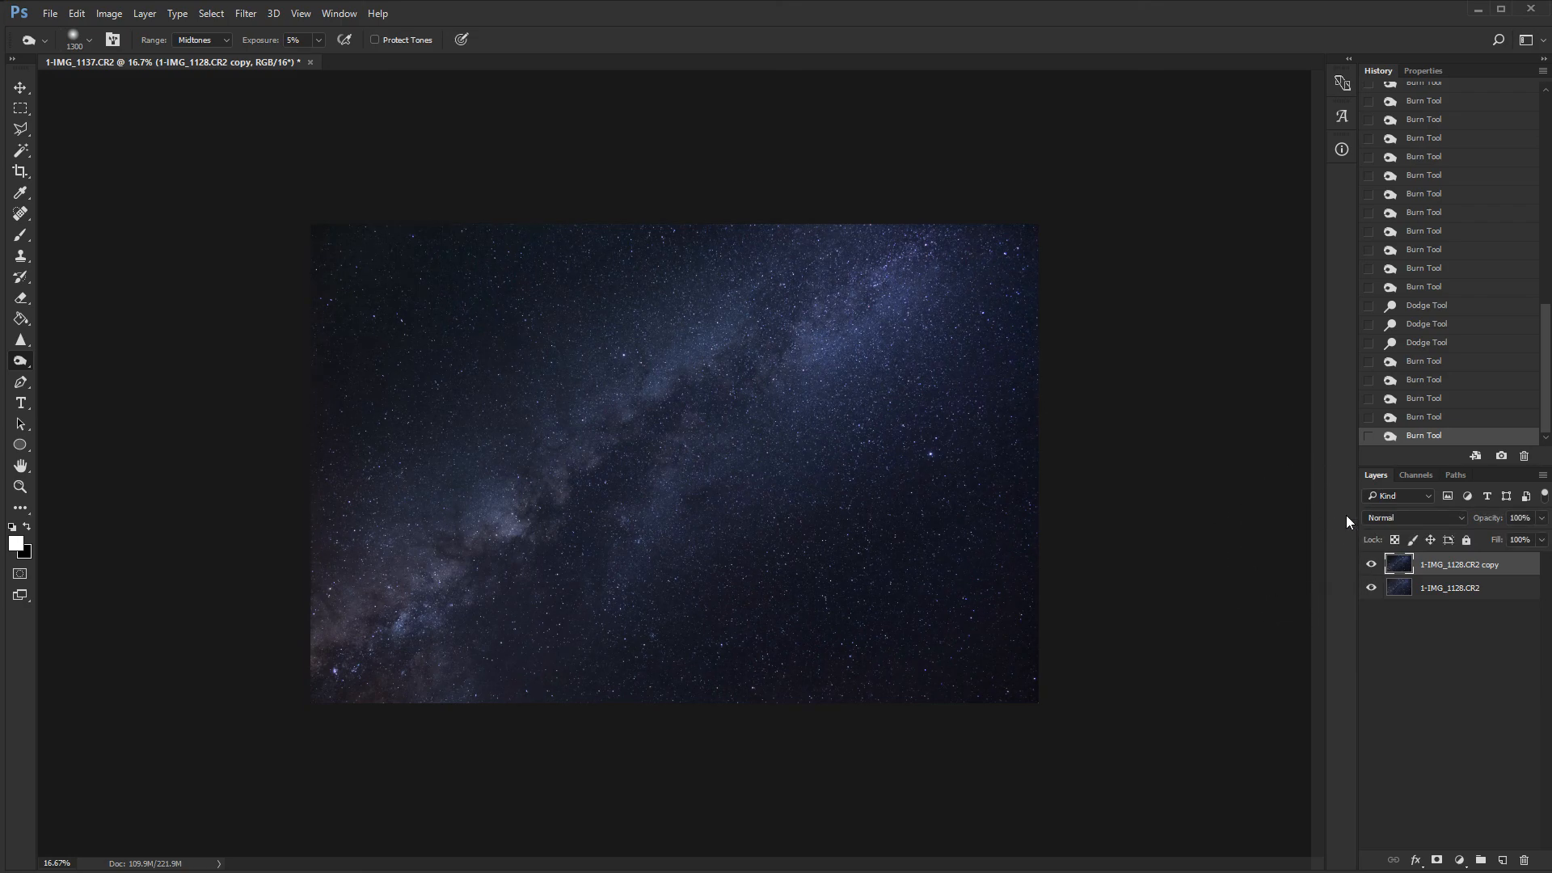
# Step: Try brightening the lower-left part of the Milky Way with the 2200 px Dodge tool, midtones at 4% exposure, and undo the stroke
pyautogui.click(17, 371)
pyautogui.click(85, 360)
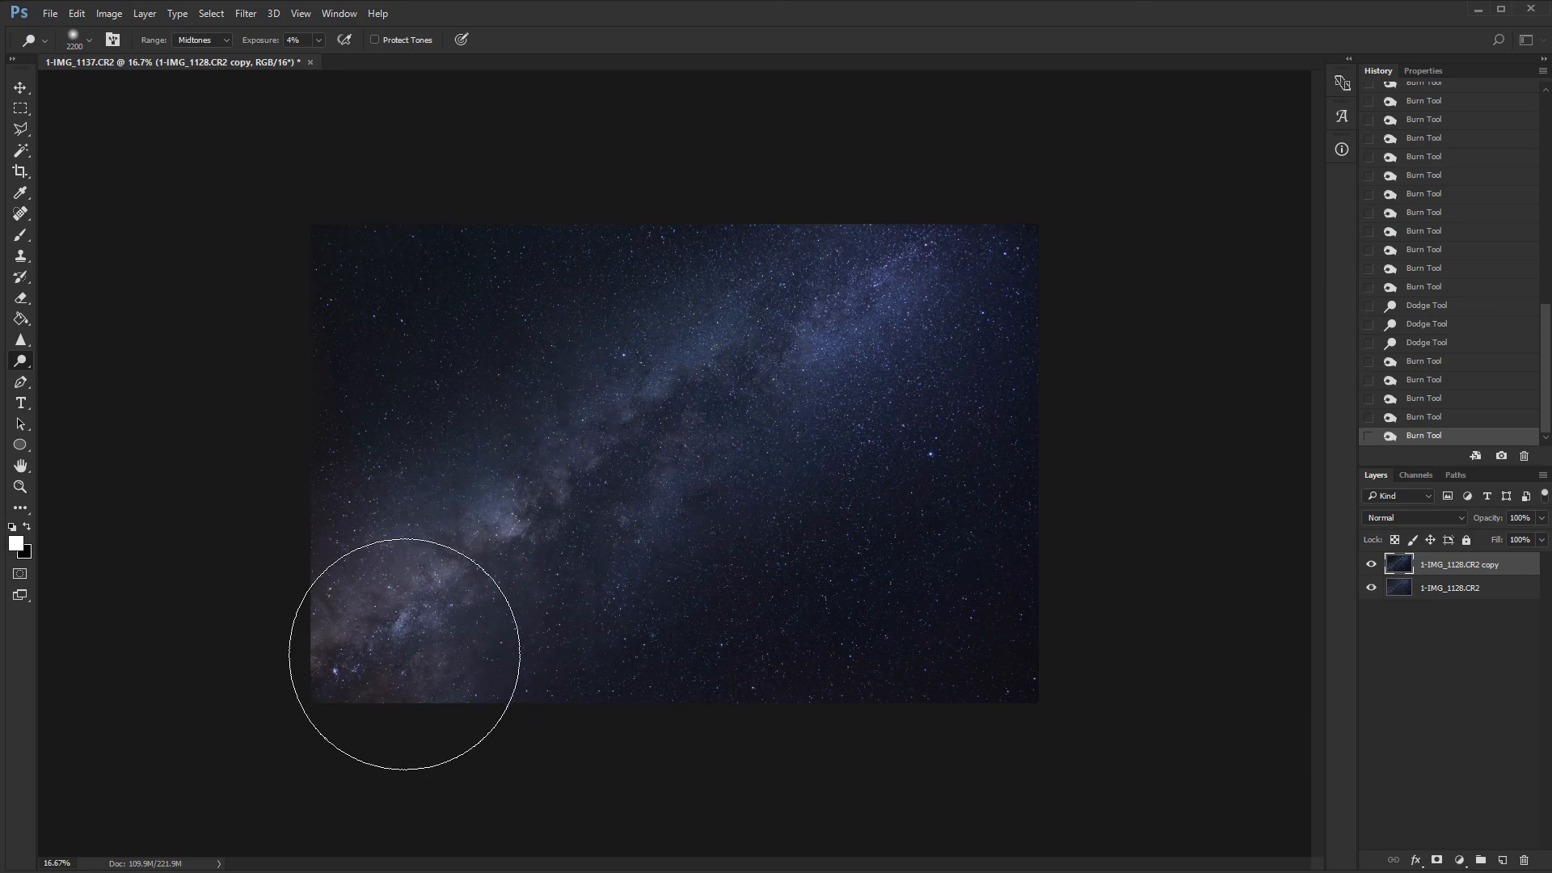
pyautogui.moveTo(539, 562); pyautogui.dragTo(371, 686)
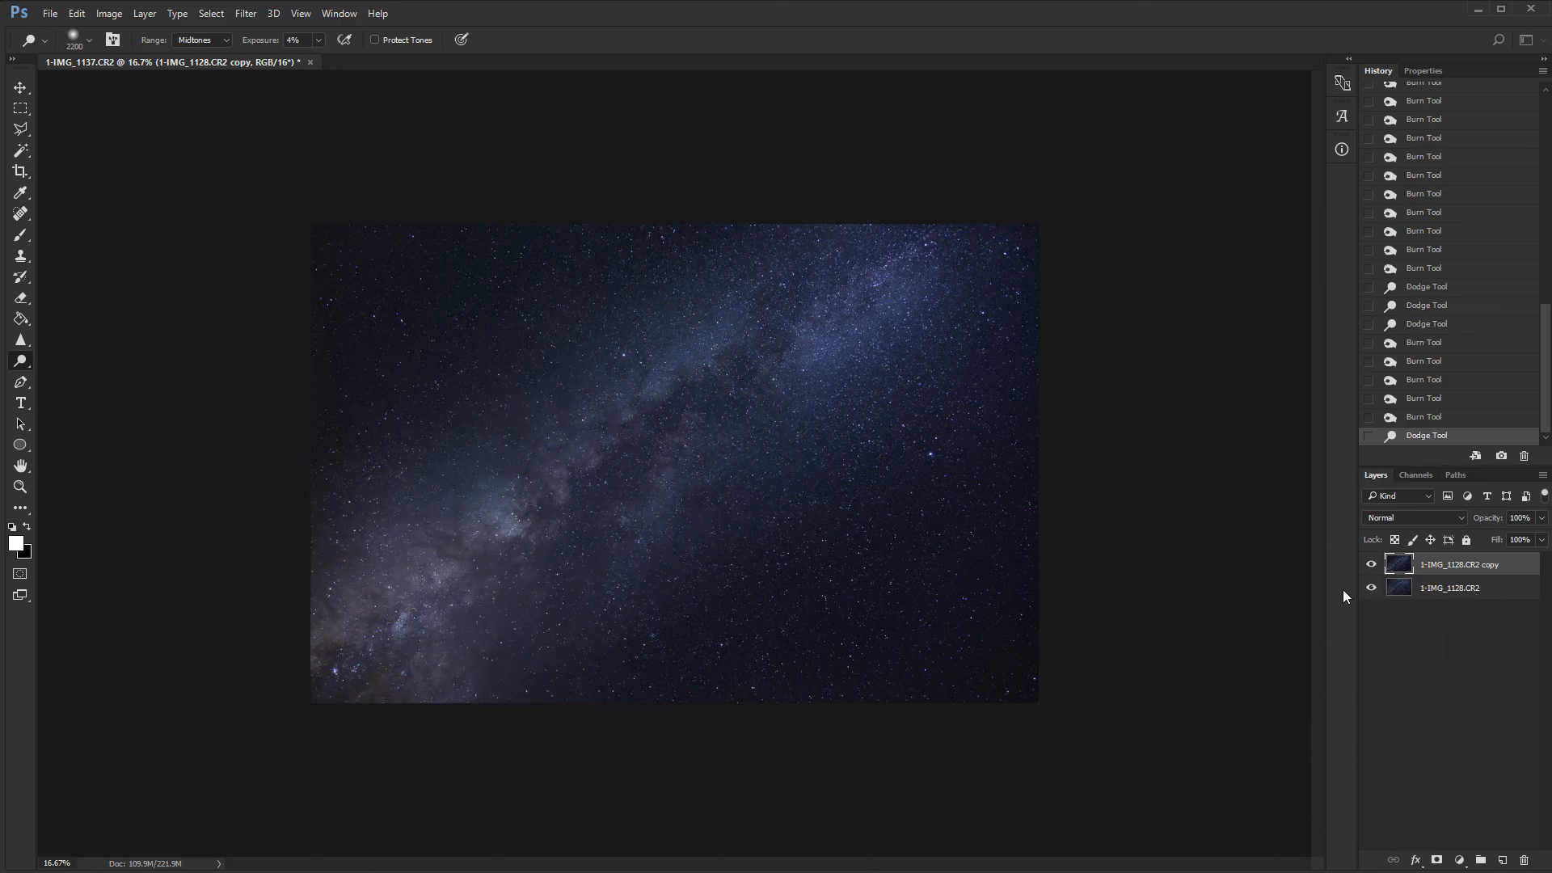
pyautogui.hotkey('ctrl', '-')
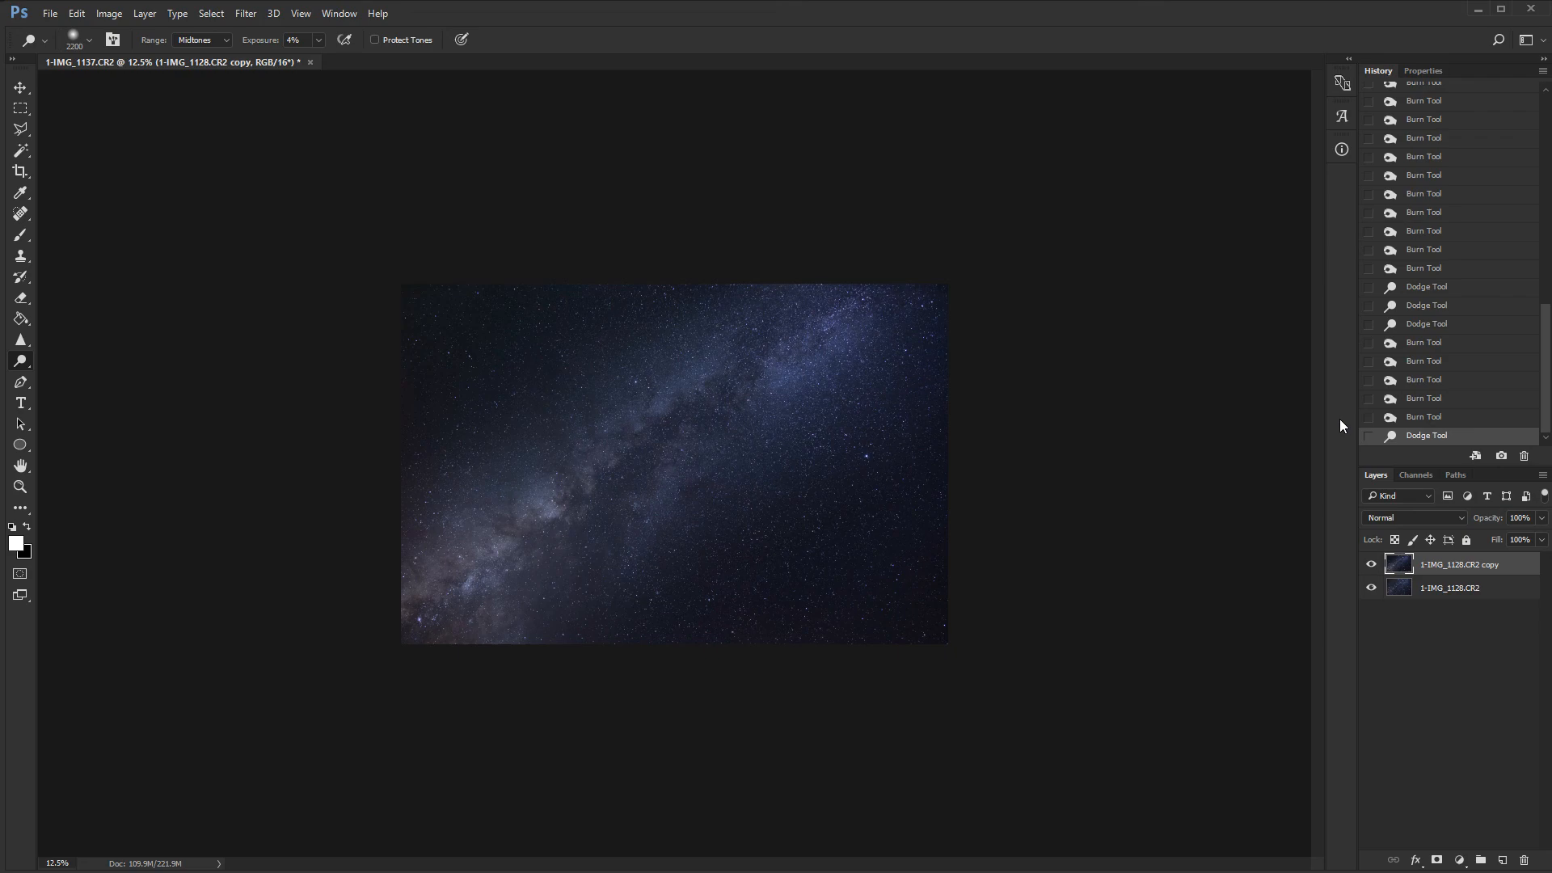
pyautogui.click(1410, 419)
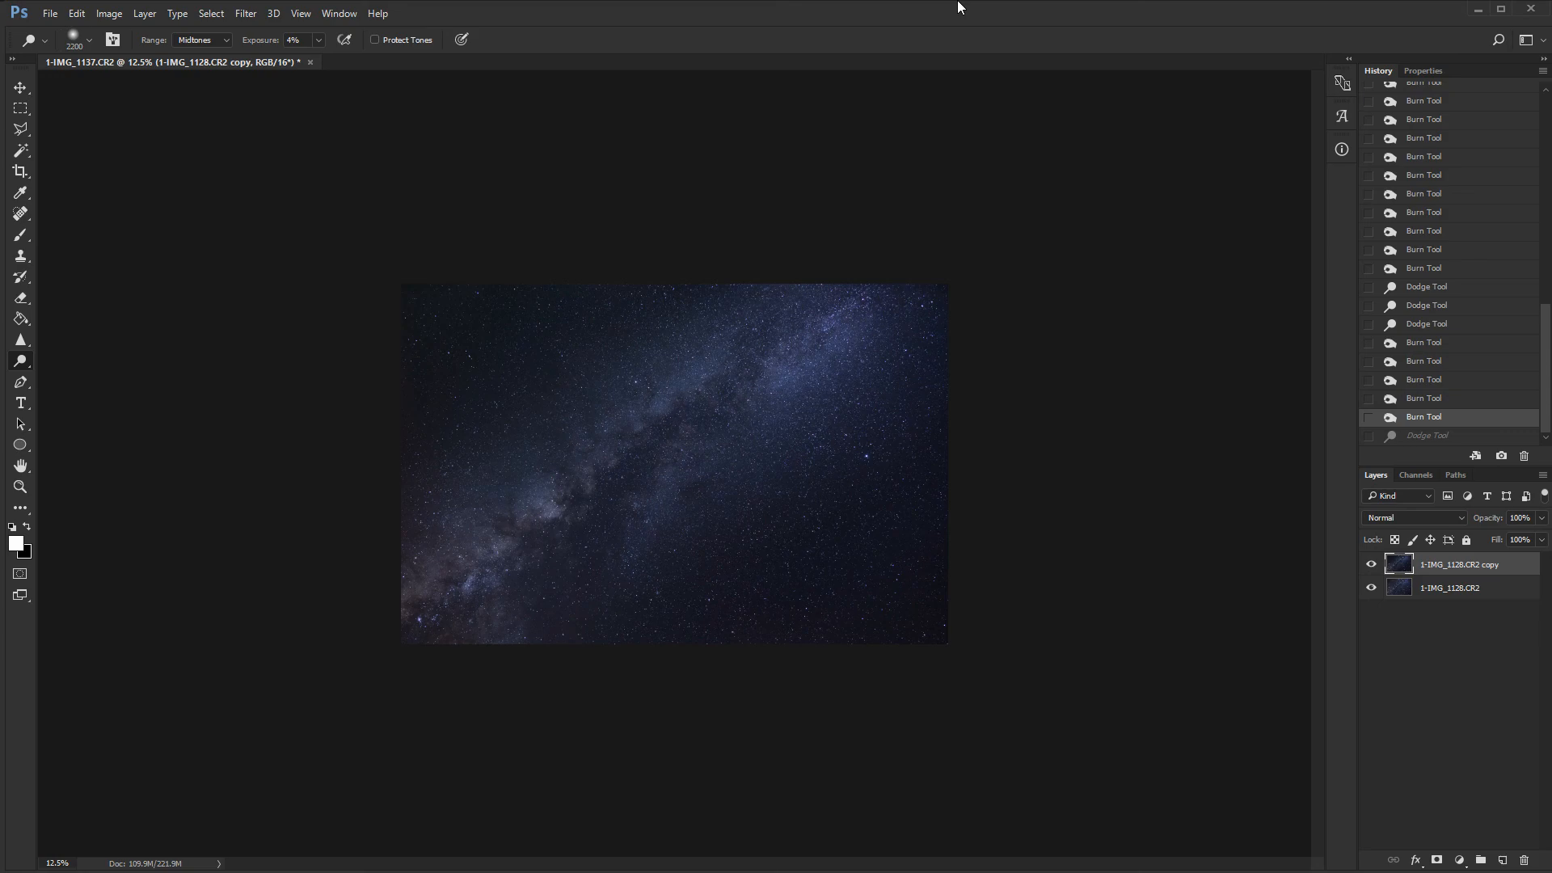
# Step: Examine the Milky Way's contrast against the sky at full-screen and strongly reduced views
pyautogui.hotkey('ctrl', '0')
pyautogui.hotkey('ctrl', '-')
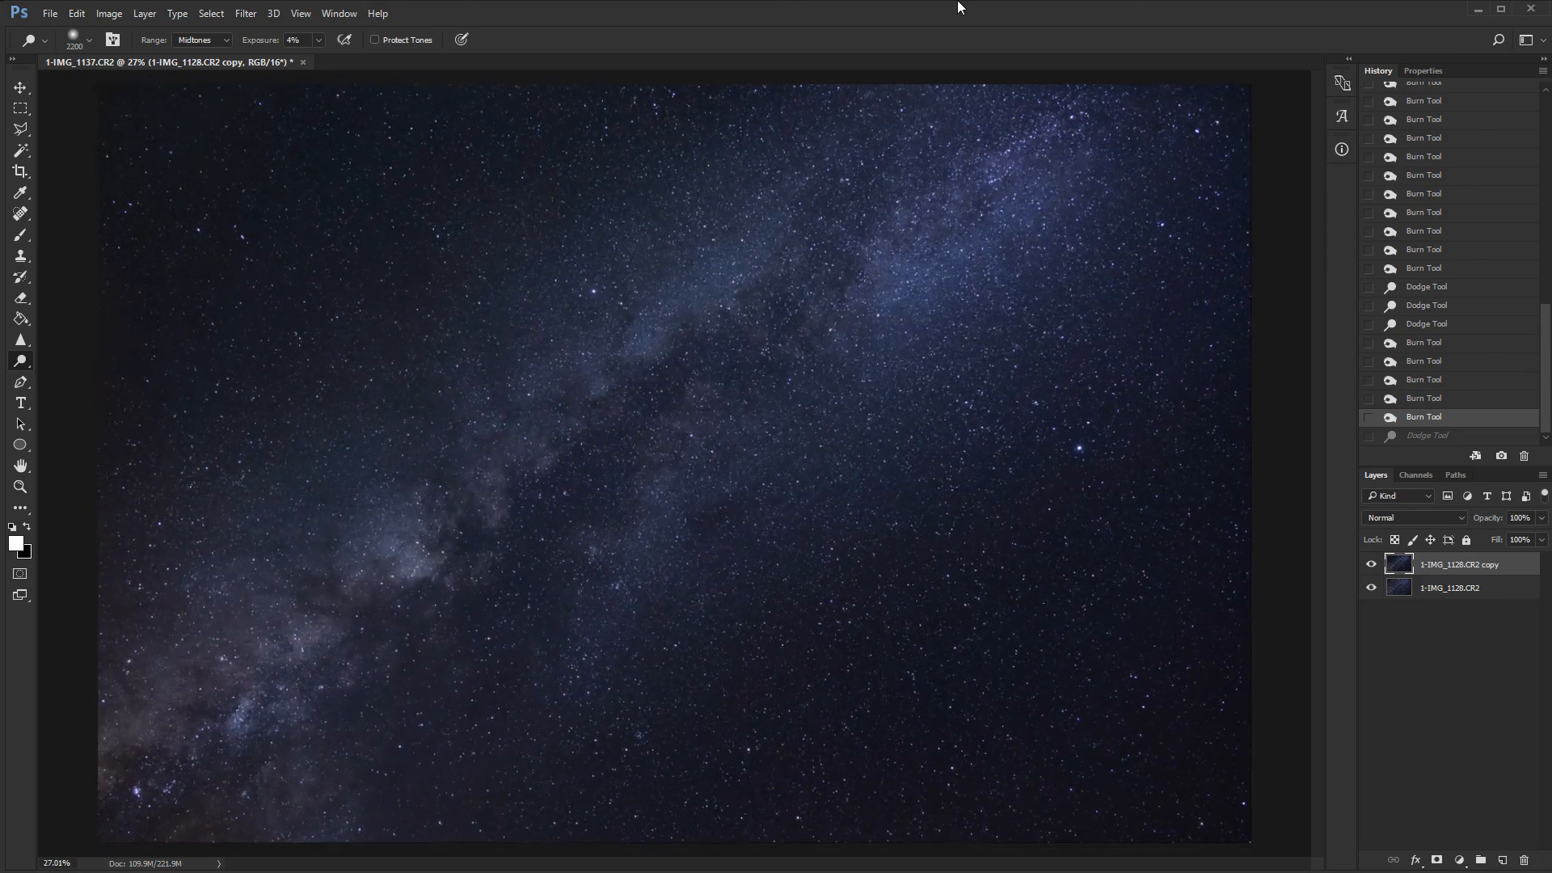
pyautogui.hotkey('ctrl', '-')
pyautogui.hotkey('ctrl', '0')
pyautogui.hotkey('ctrl', '-')
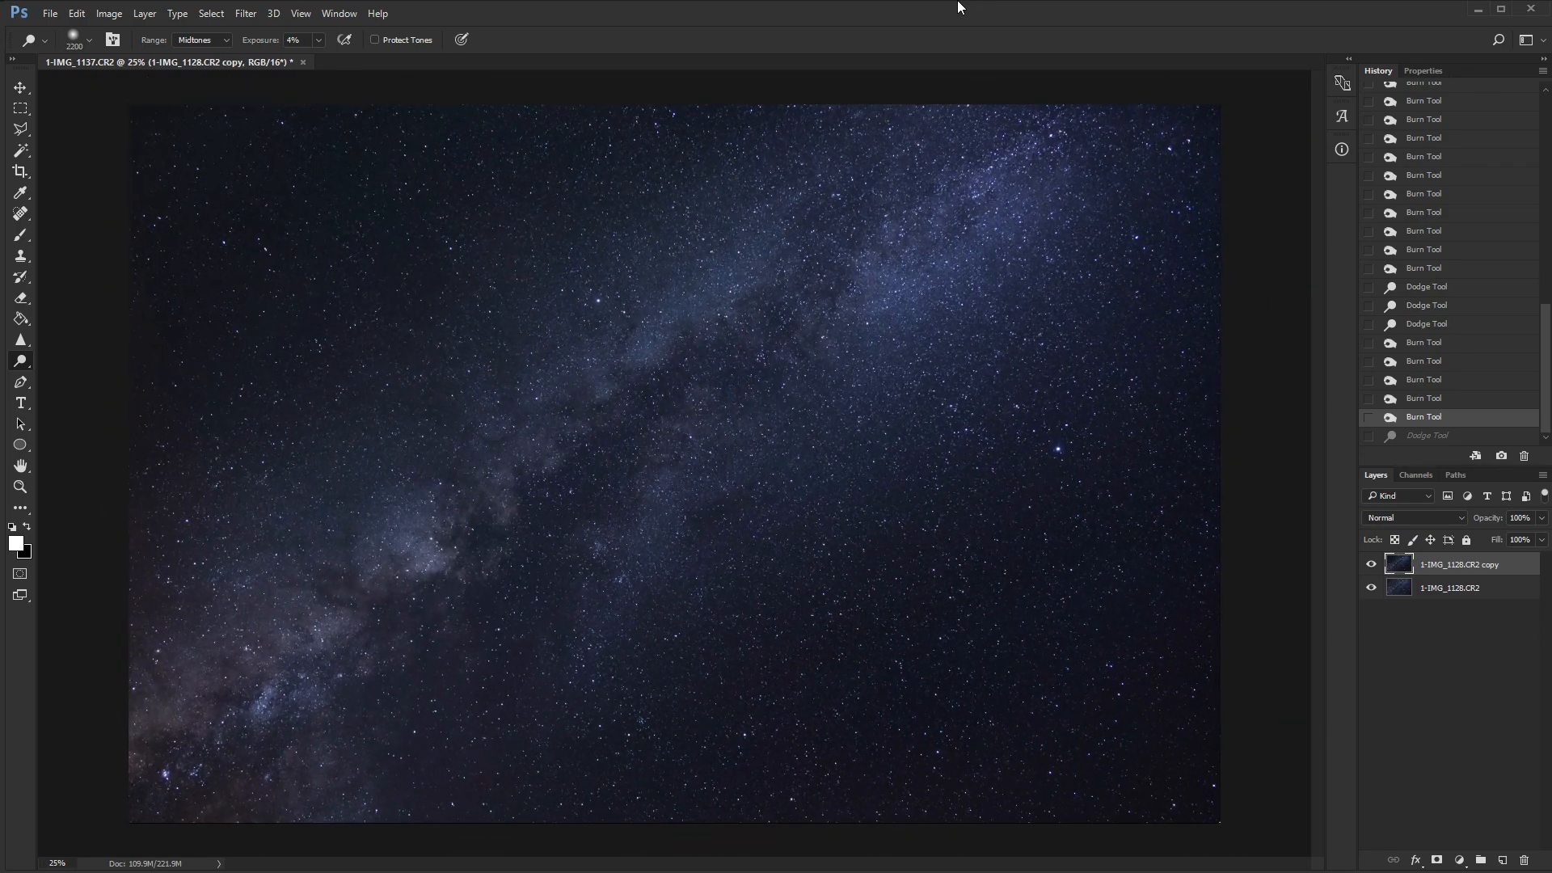
pyautogui.hotkey('ctrl', '-')
pyautogui.hotkey('ctrl', '-')
pyautogui.hotkey('ctrl', '-')
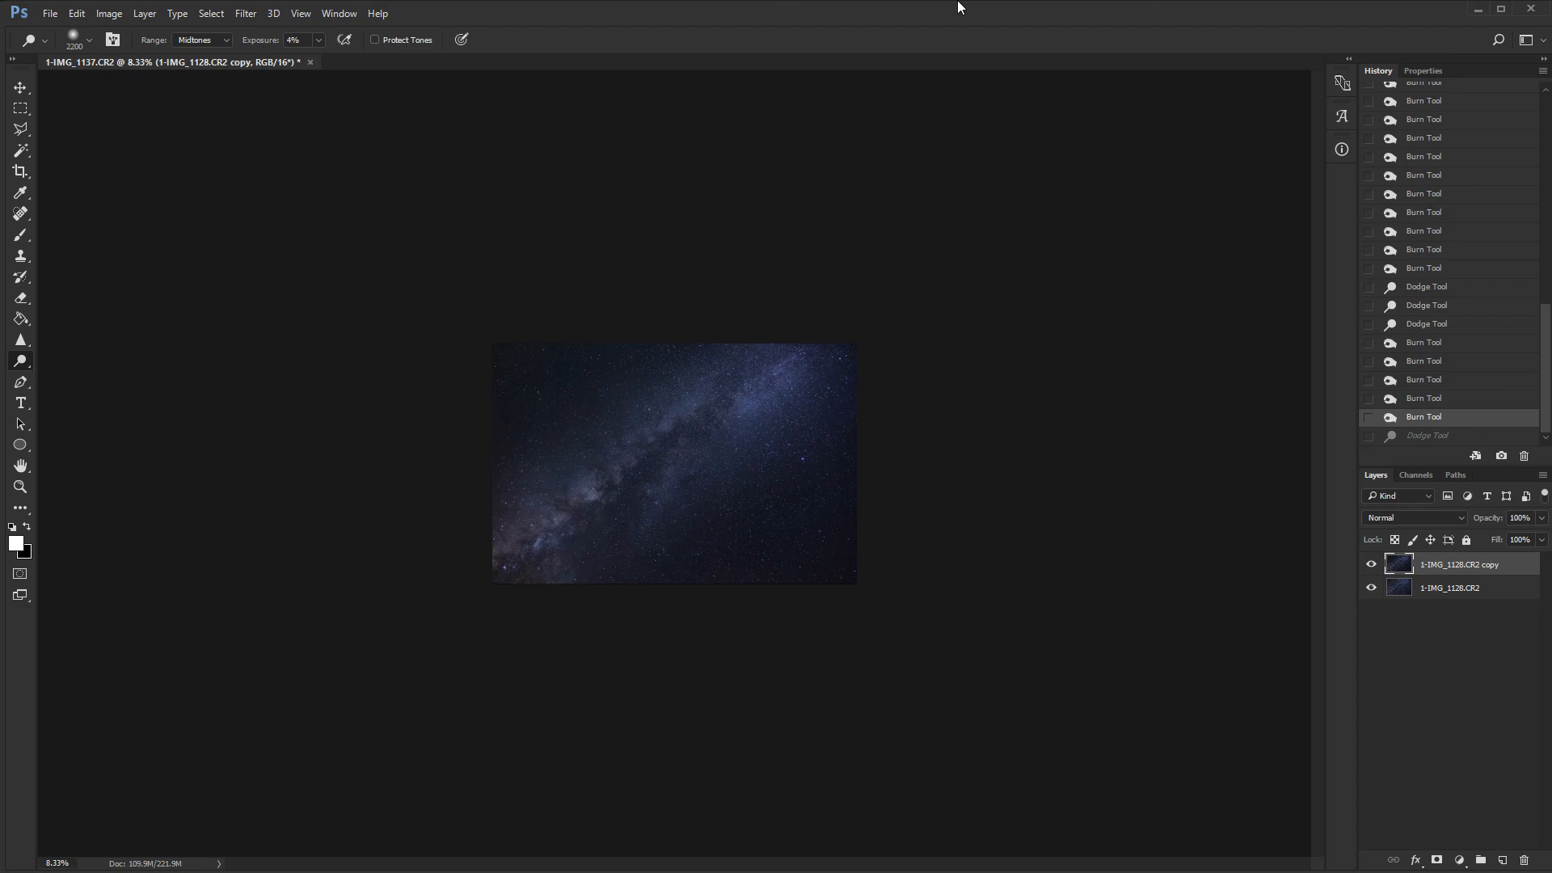
pyautogui.hotkey('ctrl', '-')
pyautogui.hotkey('ctrl', '-')
pyautogui.hotkey('ctrl', '-')
pyautogui.hotkey('ctrl', '0')
pyautogui.hotkey('ctrl', '-')
pyautogui.hotkey('ctrl', '-')
pyautogui.hotkey('ctrl', '0')
pyautogui.hotkey('ctrl', '-')
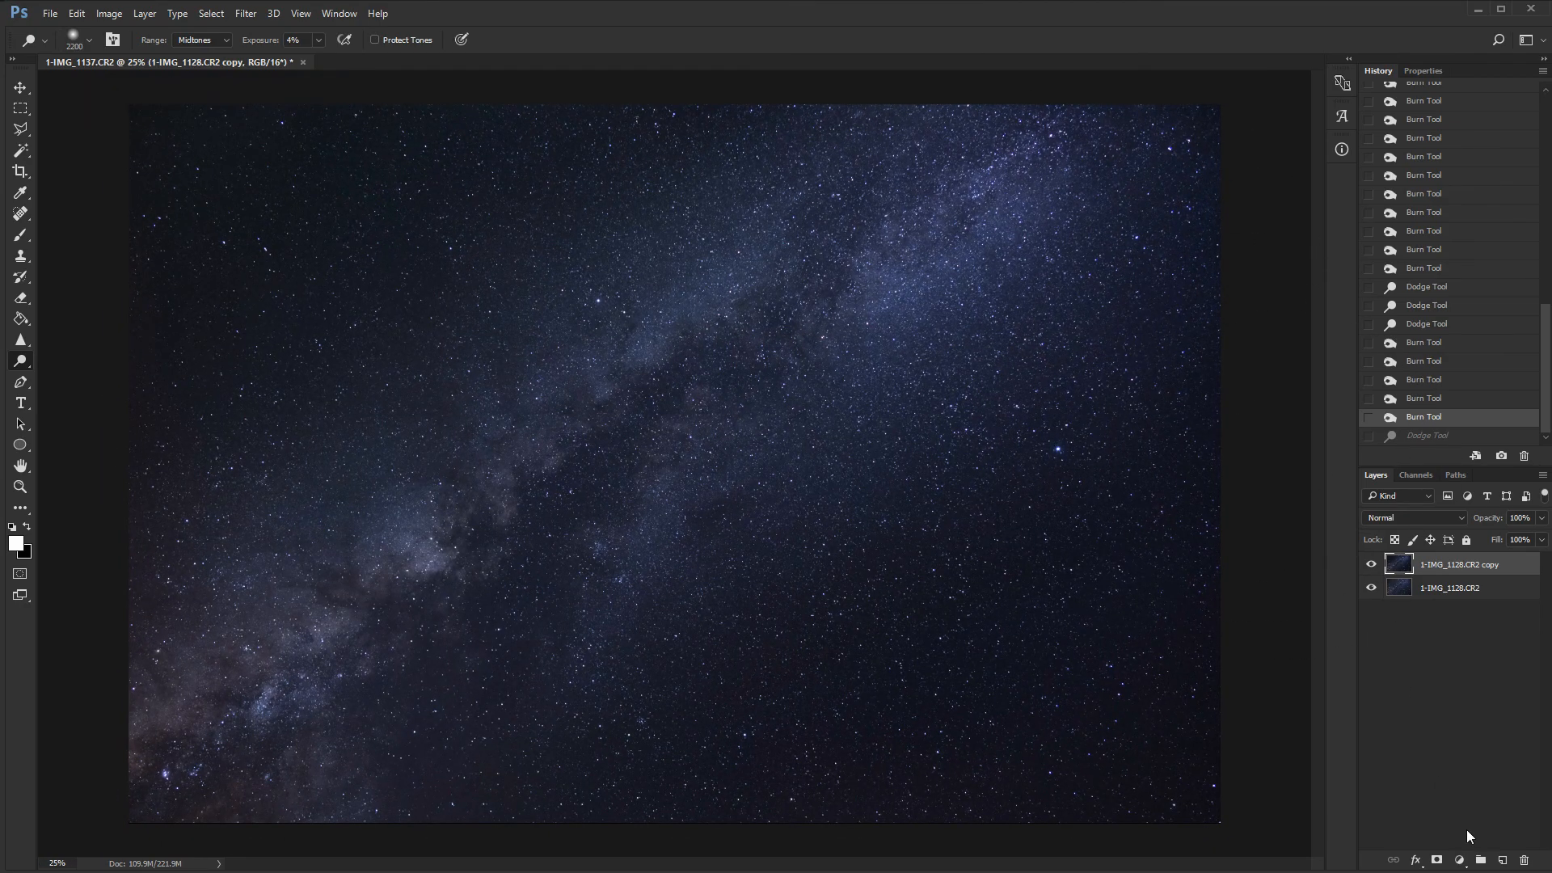
# Step: Add a Levels adjustment layer with black input 4 and midtones 1.03, comparing the image with and without it
pyautogui.click(1459, 860)
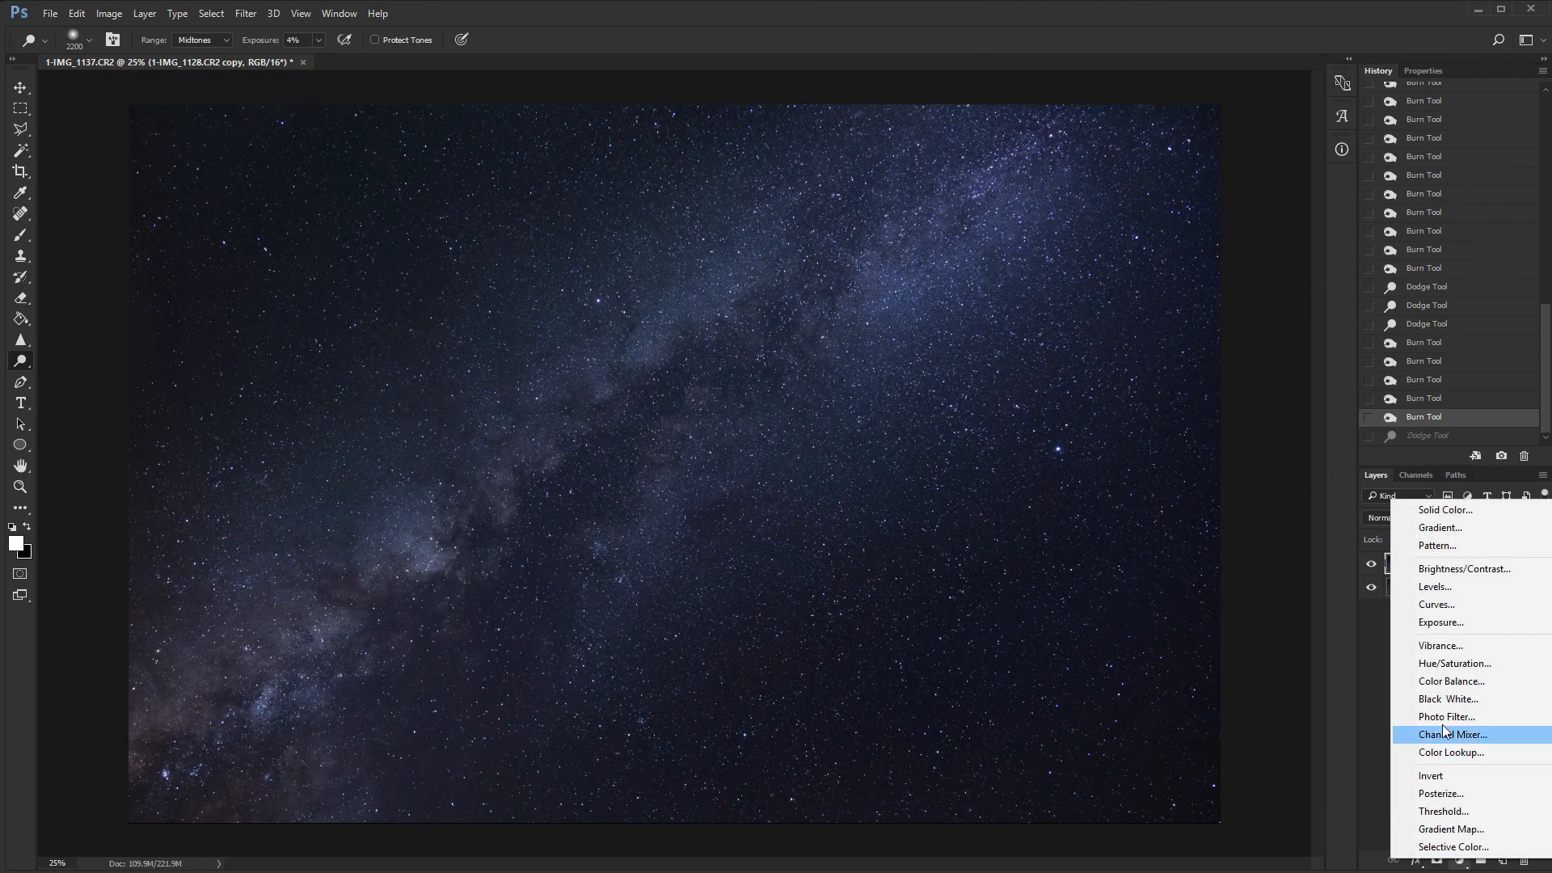
pyautogui.click(1447, 587)
pyautogui.moveTo(1389, 233); pyautogui.dragTo(1394, 237)
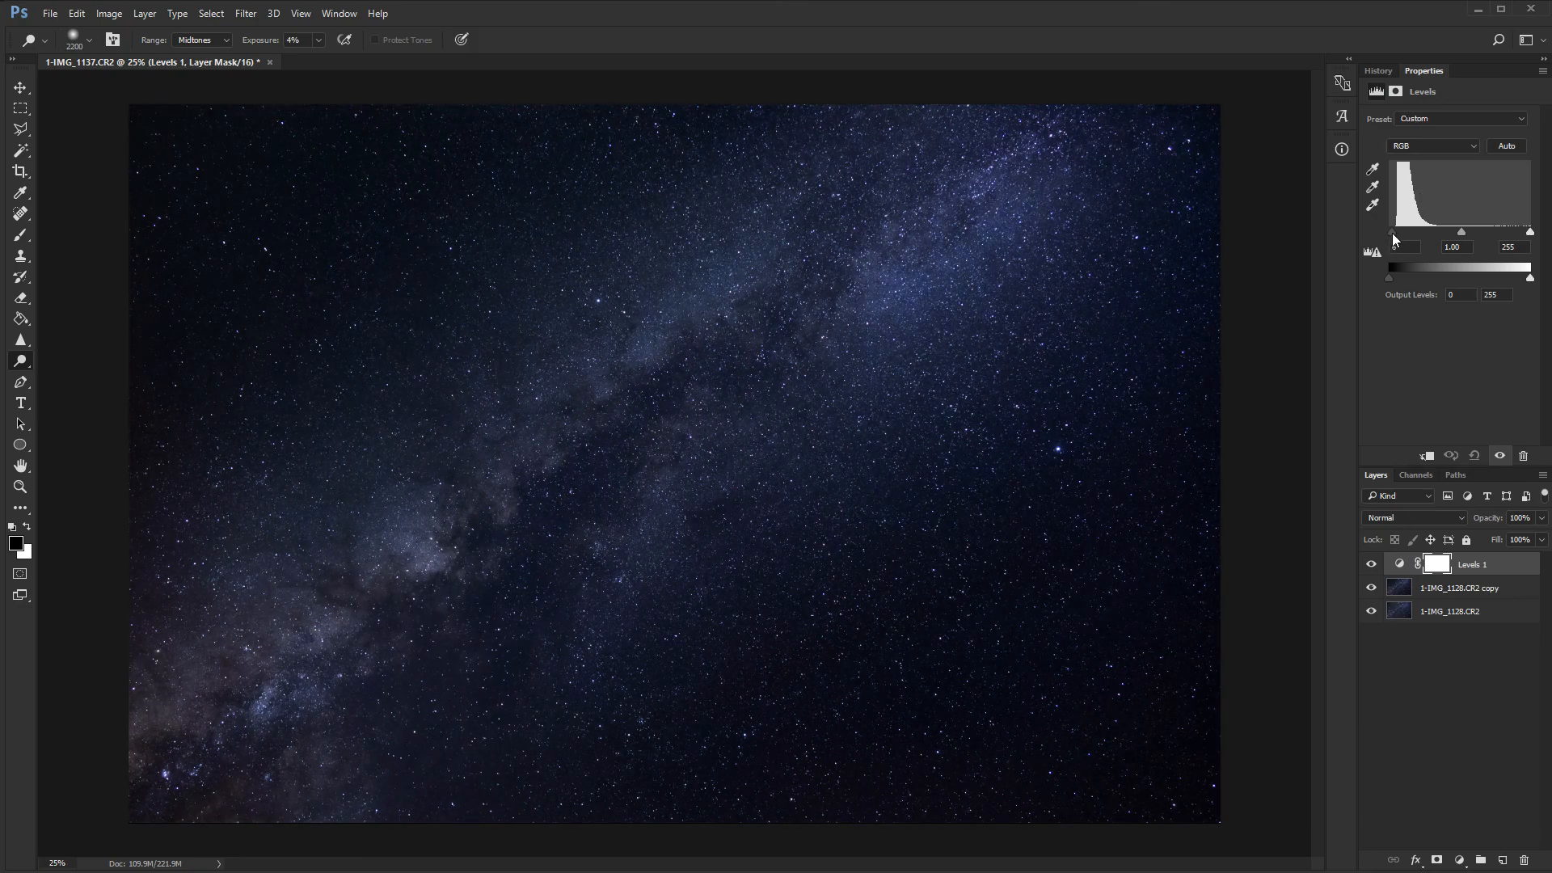
pyautogui.moveTo(1392, 233); pyautogui.dragTo(1391, 235)
pyautogui.click(1372, 566)
pyautogui.click(1373, 567)
pyautogui.click(1373, 566)
pyautogui.click(1372, 566)
pyautogui.click(1373, 568)
pyautogui.click(1374, 569)
# Step: Try tinting the midtones with a Color Balance adjustment layer, compare the image with and without it, and delete the layer
pyautogui.click(1460, 860)
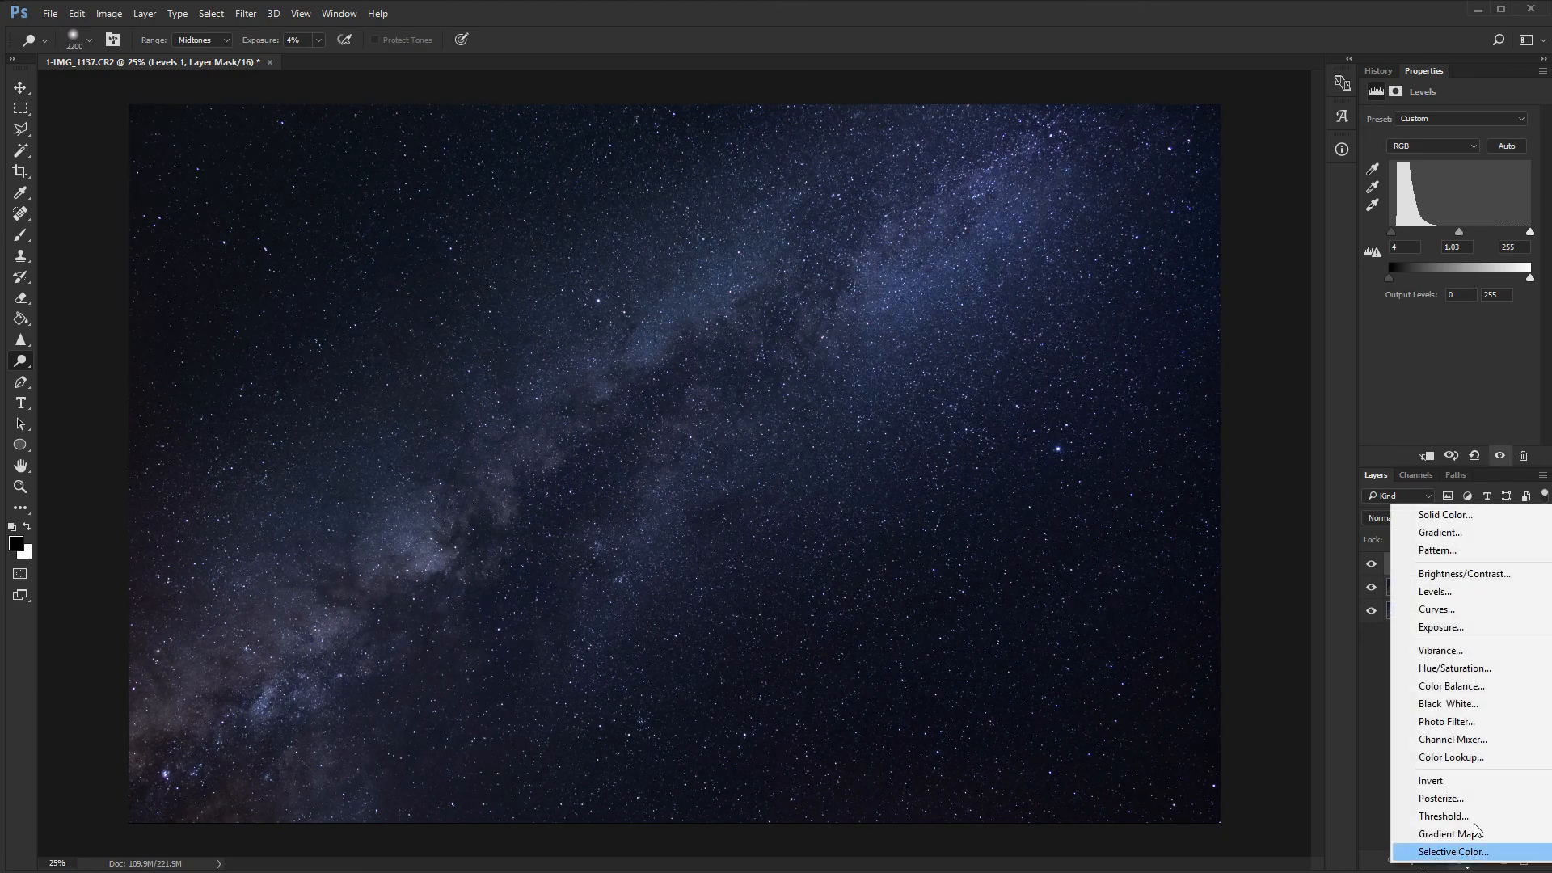
pyautogui.click(1475, 688)
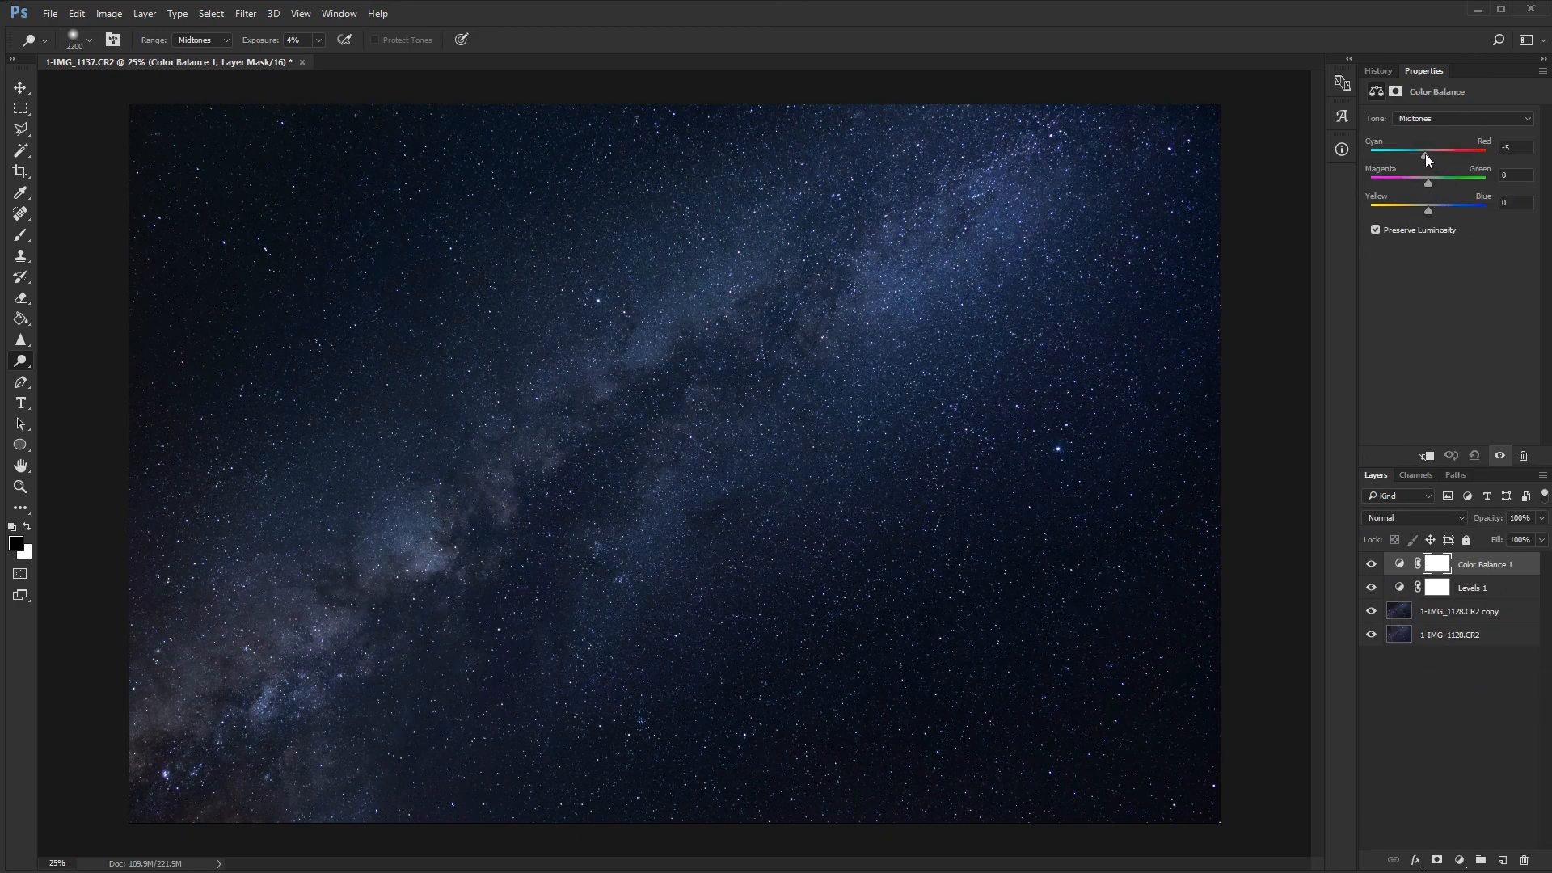
pyautogui.click(1428, 212)
pyautogui.moveTo(1425, 184); pyautogui.dragTo(1430, 183)
pyautogui.click(1373, 564)
pyautogui.click(1373, 564)
pyautogui.click(1372, 564)
pyautogui.moveTo(1467, 566); pyautogui.dragTo(1526, 864)
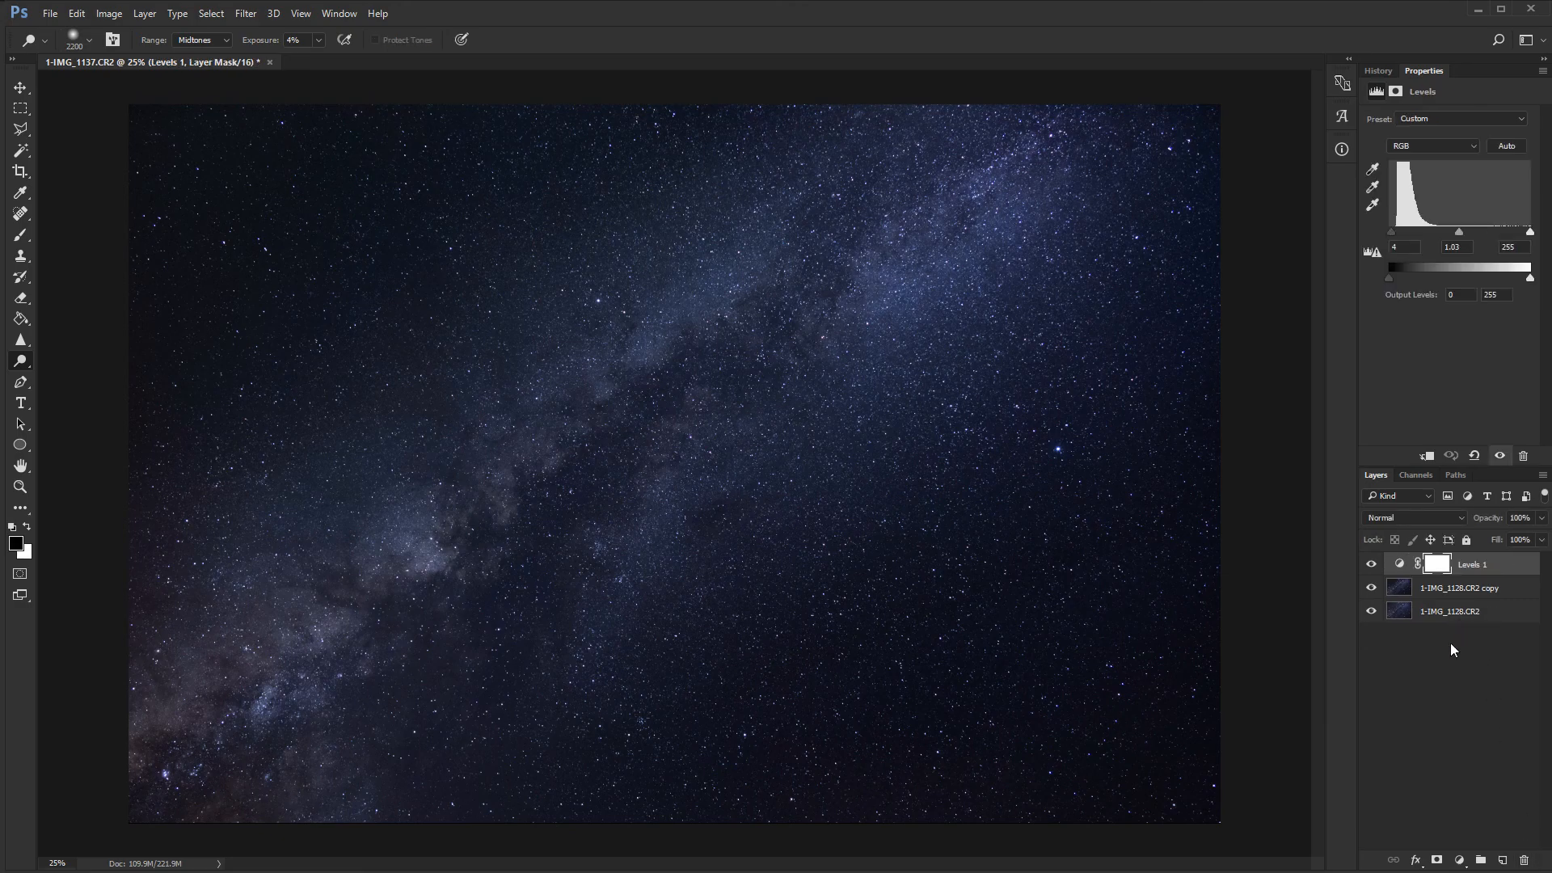
# Step: Add a Hue/Saturation adjustment layer and set the saturation of the Blues to +1, targeting the color from the image
pyautogui.click(1459, 859)
pyautogui.click(1443, 664)
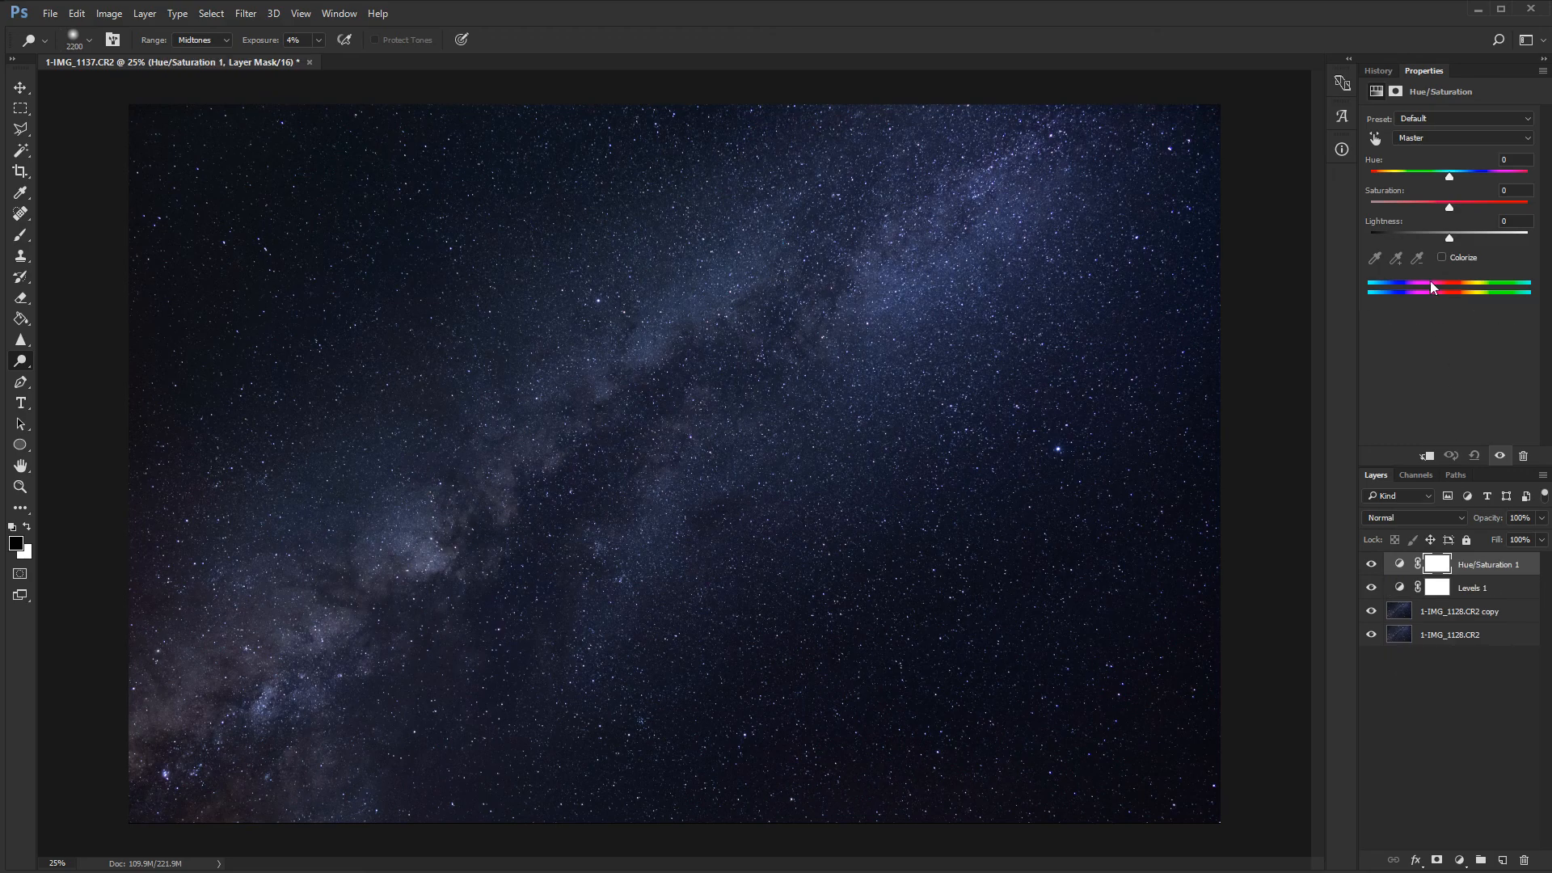
pyautogui.click(1450, 209)
pyautogui.click(1376, 139)
pyautogui.click(202, 689)
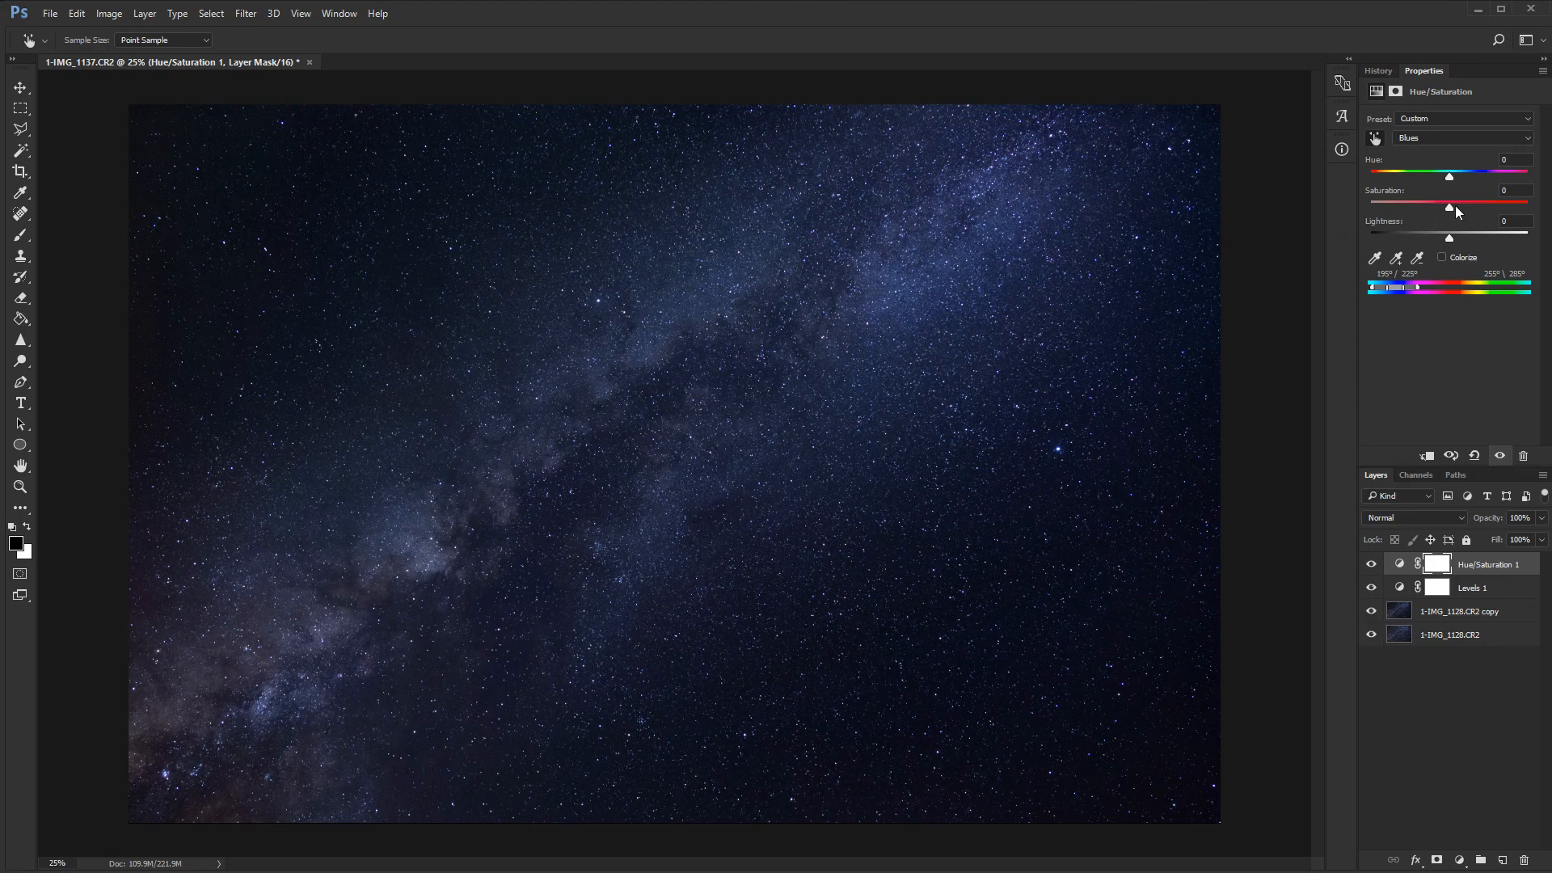
pyautogui.moveTo(1453, 205); pyautogui.dragTo(1440, 205)
# Step: Add a Curves adjustment layer, raising the Milky Way's bright core and setting a shadow point at input 20, output 23, using on-image sampling
pyautogui.click(1460, 860)
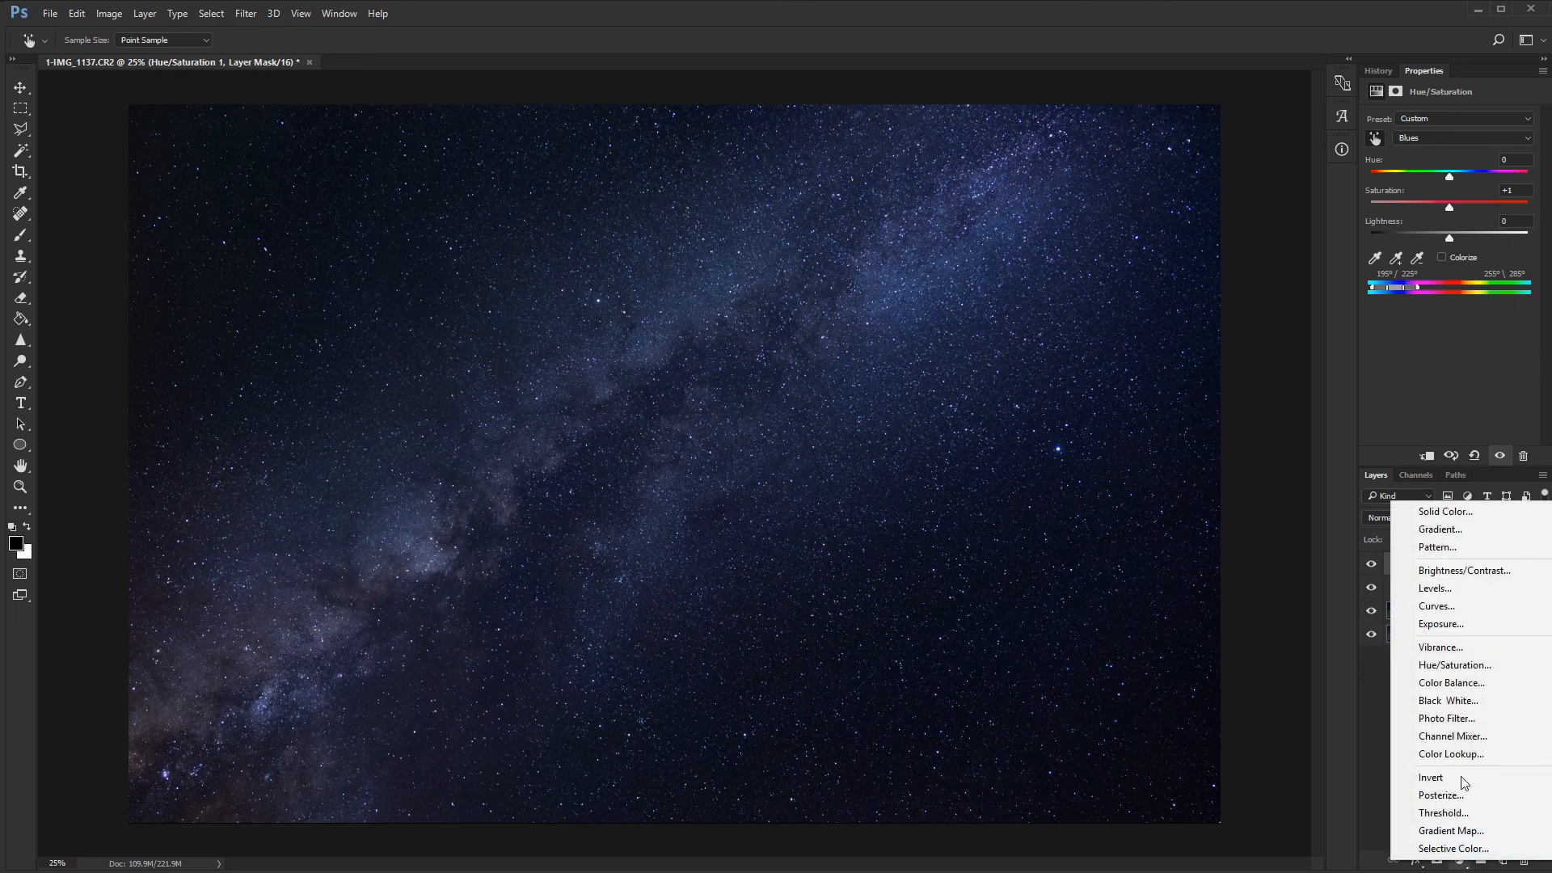
pyautogui.click(1445, 606)
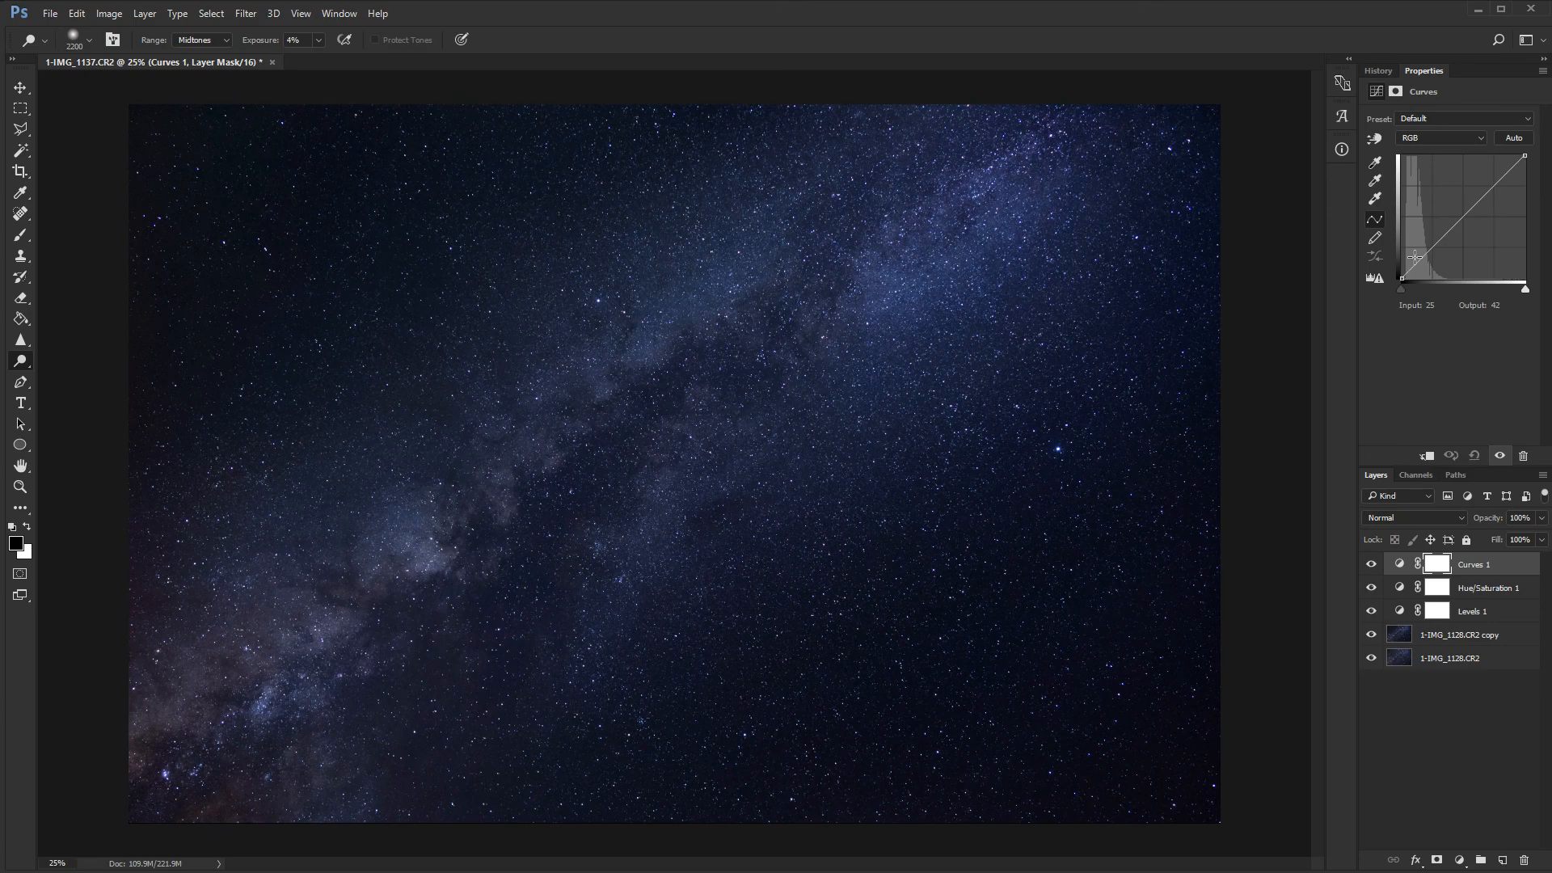
pyautogui.click(1373, 135)
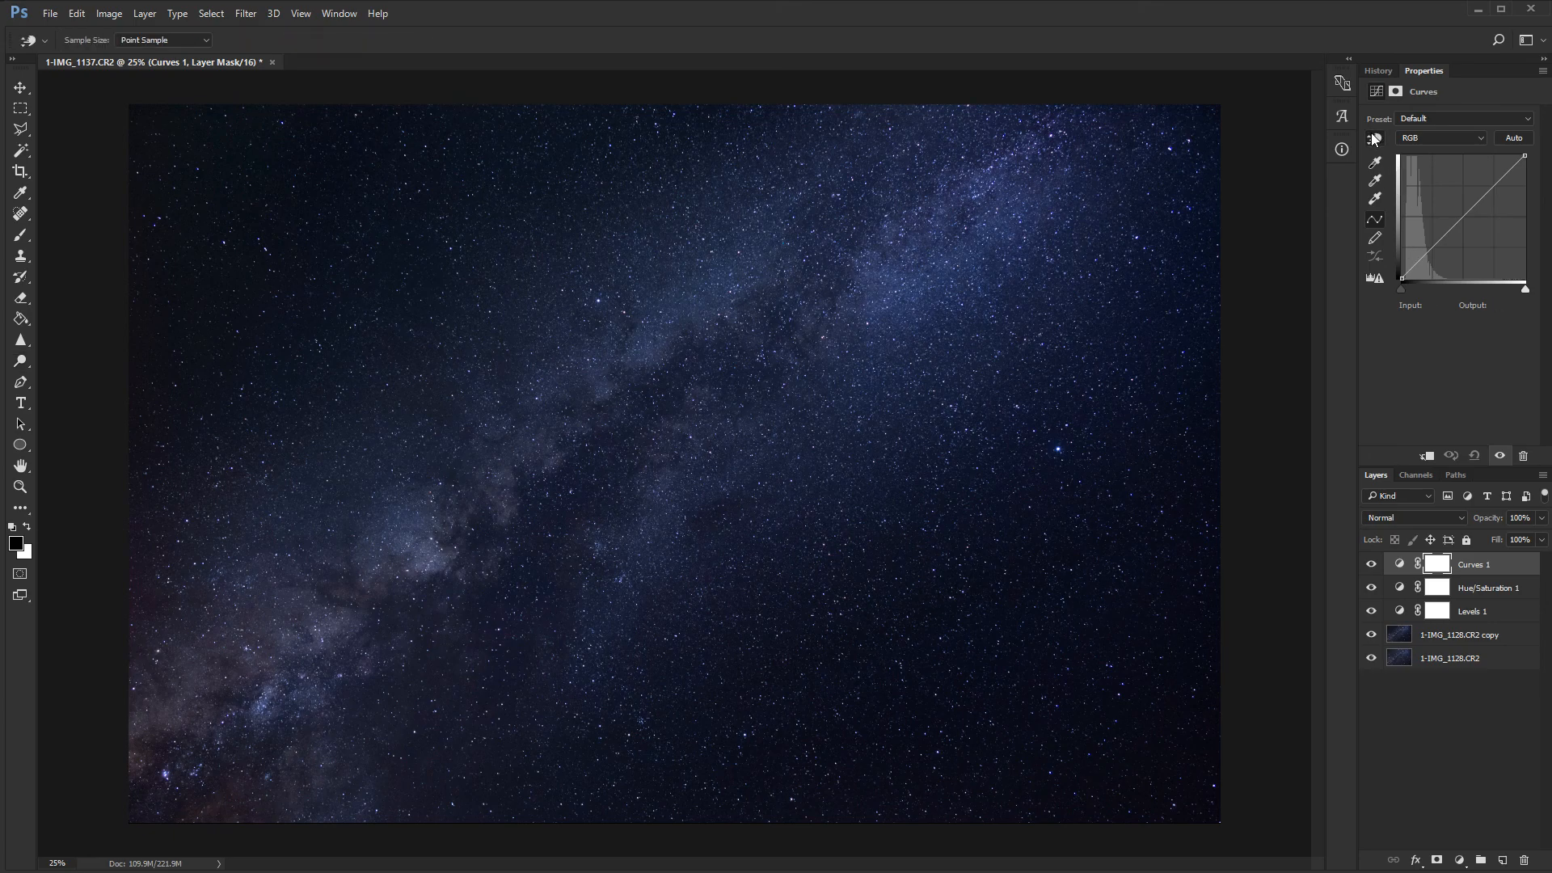
pyautogui.click(431, 552)
pyautogui.moveTo(430, 553); pyautogui.dragTo(433, 544)
pyautogui.moveTo(536, 541); pyautogui.dragTo(536, 542)
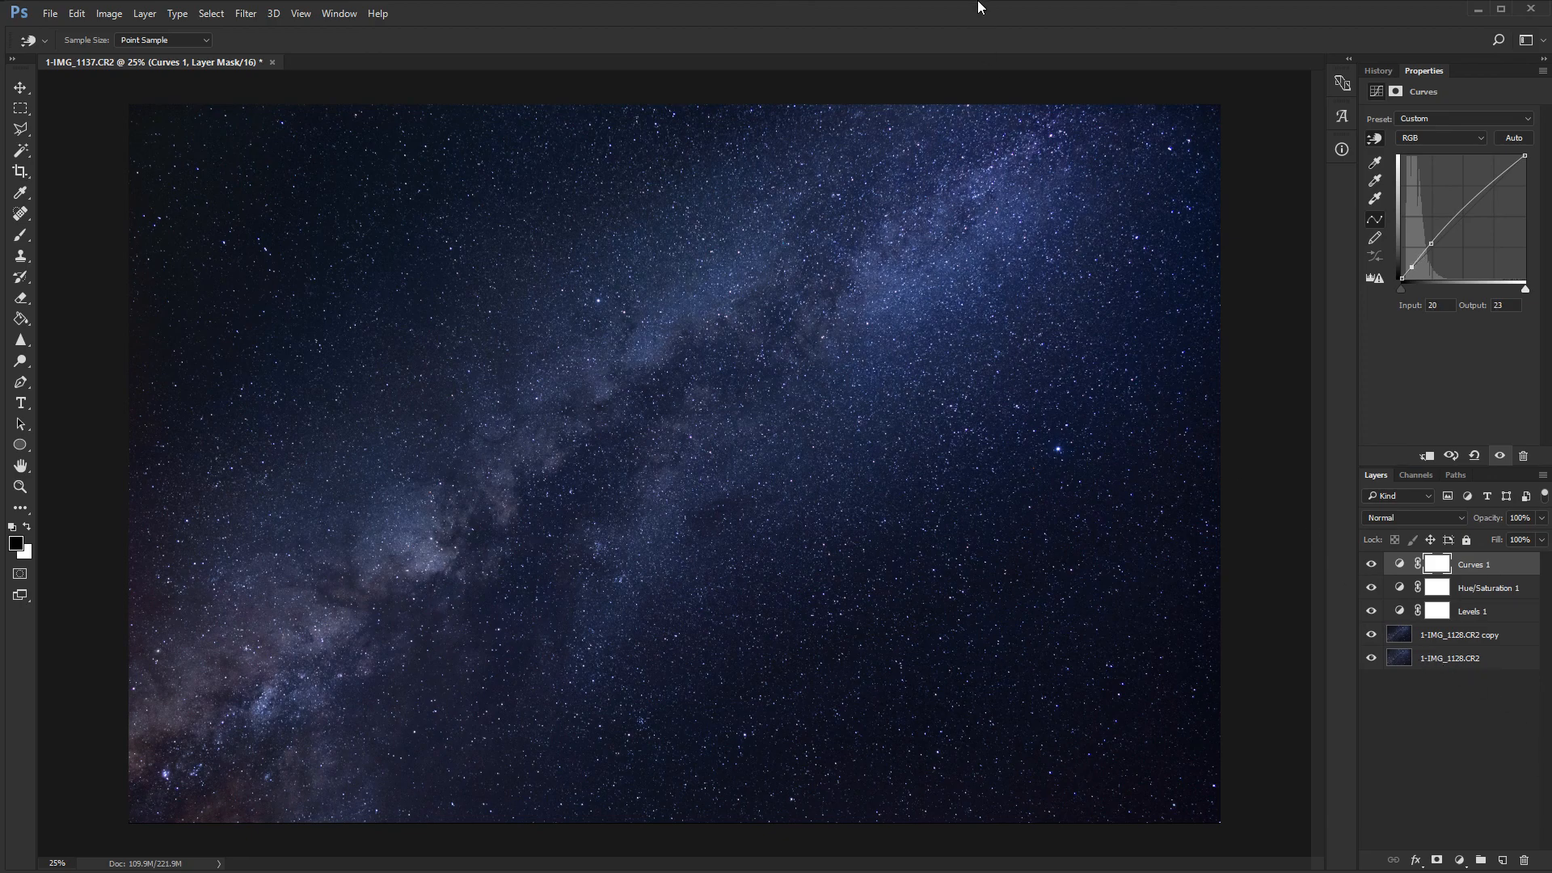
pyautogui.hotkey('ctrl', '-')
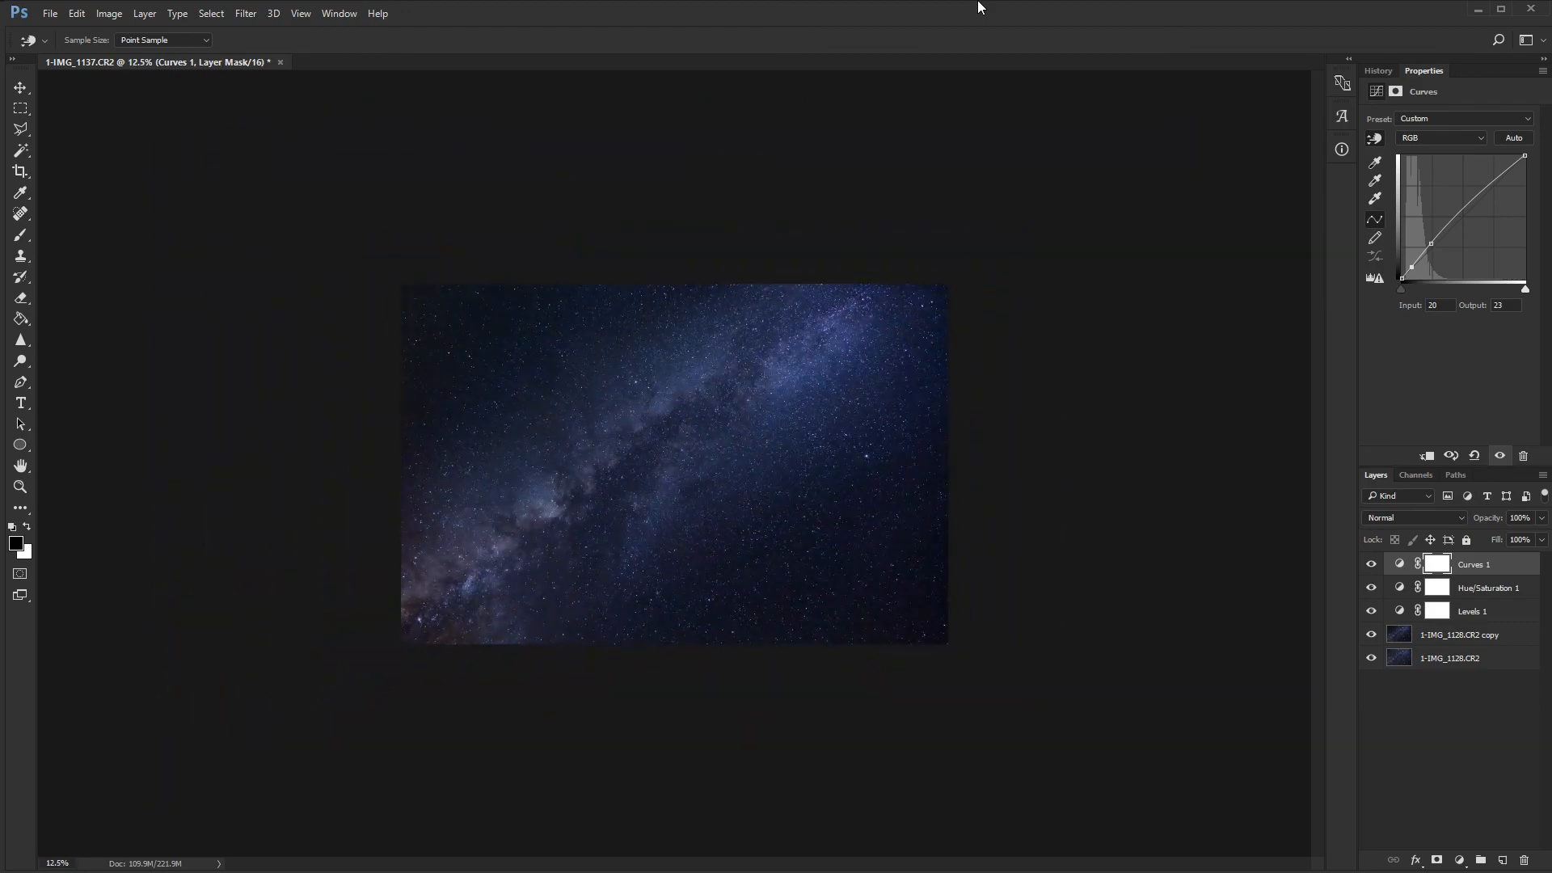
pyautogui.hotkey('ctrl', '+')
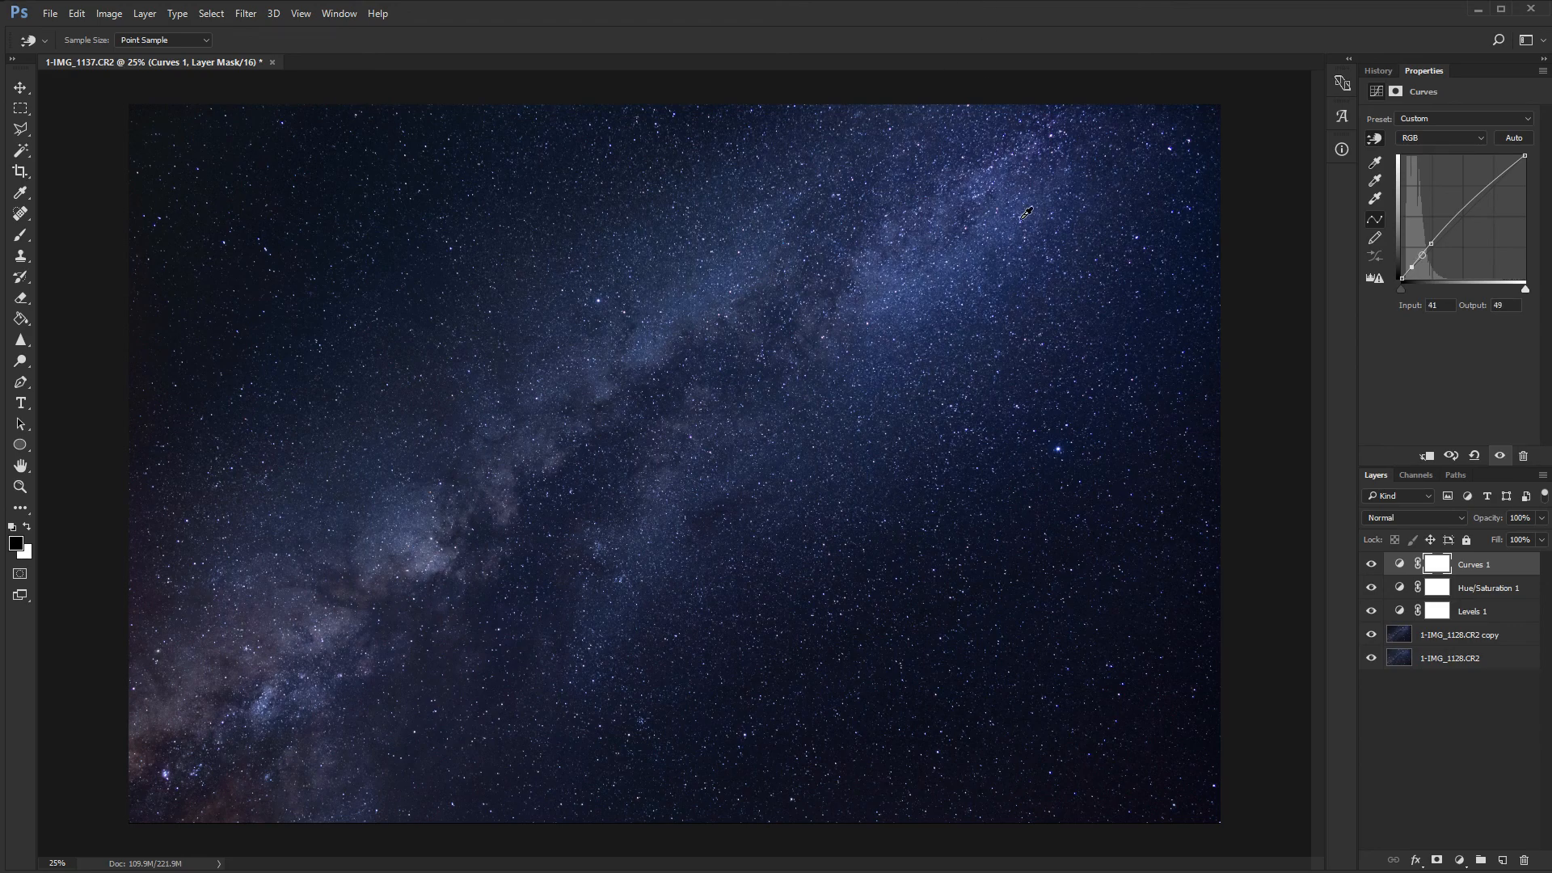
# Step: Inspect the stars and dust detail in the photo's lower-left area at 100% magnification
pyautogui.click(18, 113)
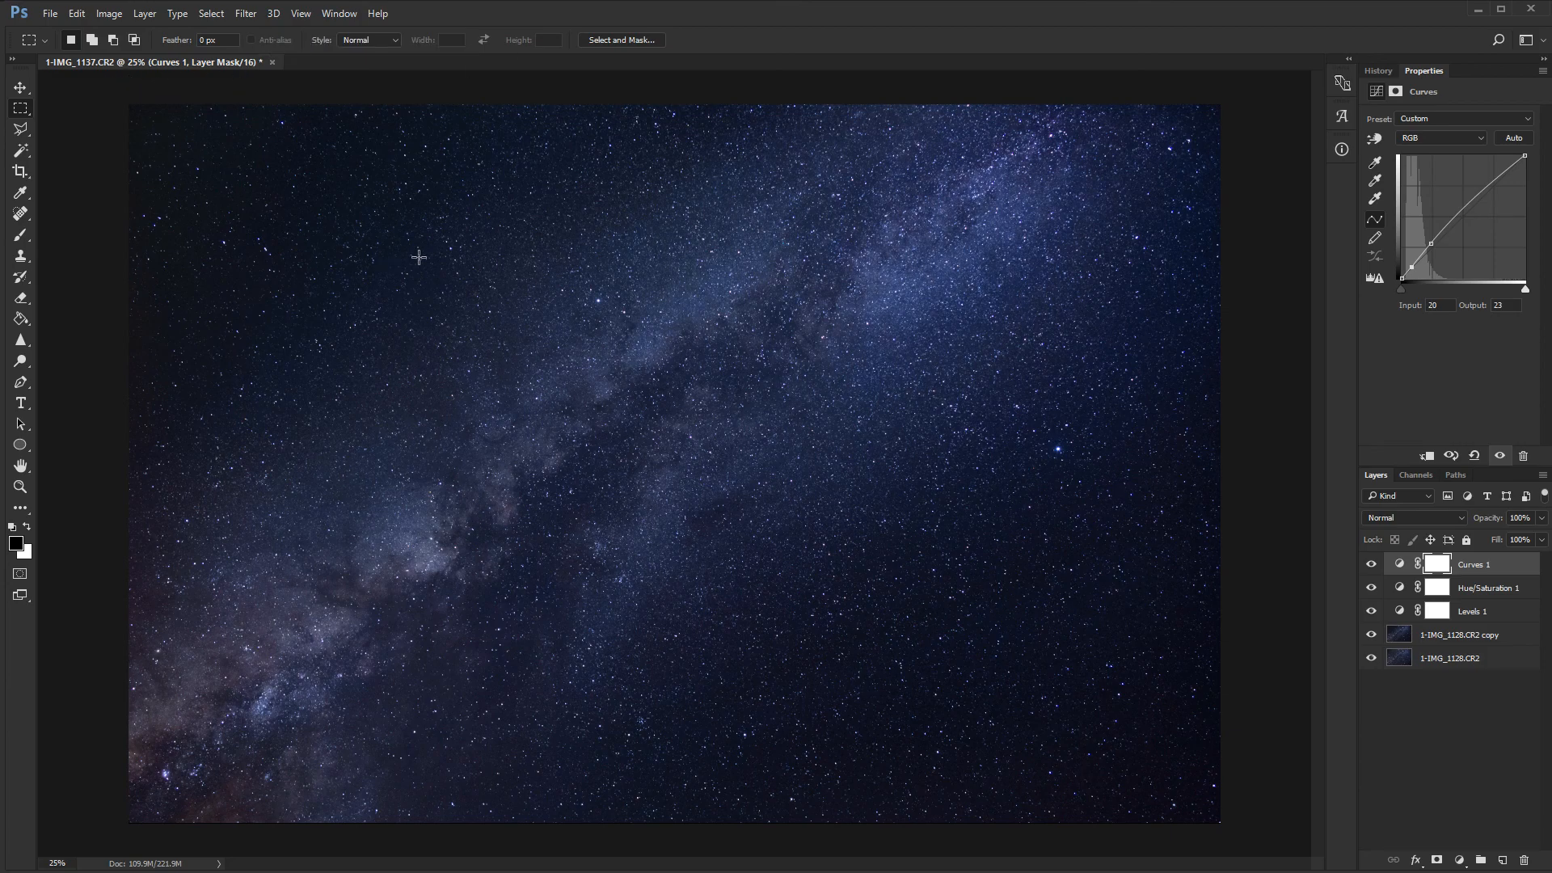
pyautogui.hotkey('ctrl', '1')
pyautogui.moveTo(698, 452); pyautogui.dragTo(1172, 202)
pyautogui.moveTo(266, 695); pyautogui.dragTo(1073, 289)
pyautogui.moveTo(901, 510); pyautogui.dragTo(1094, 255)
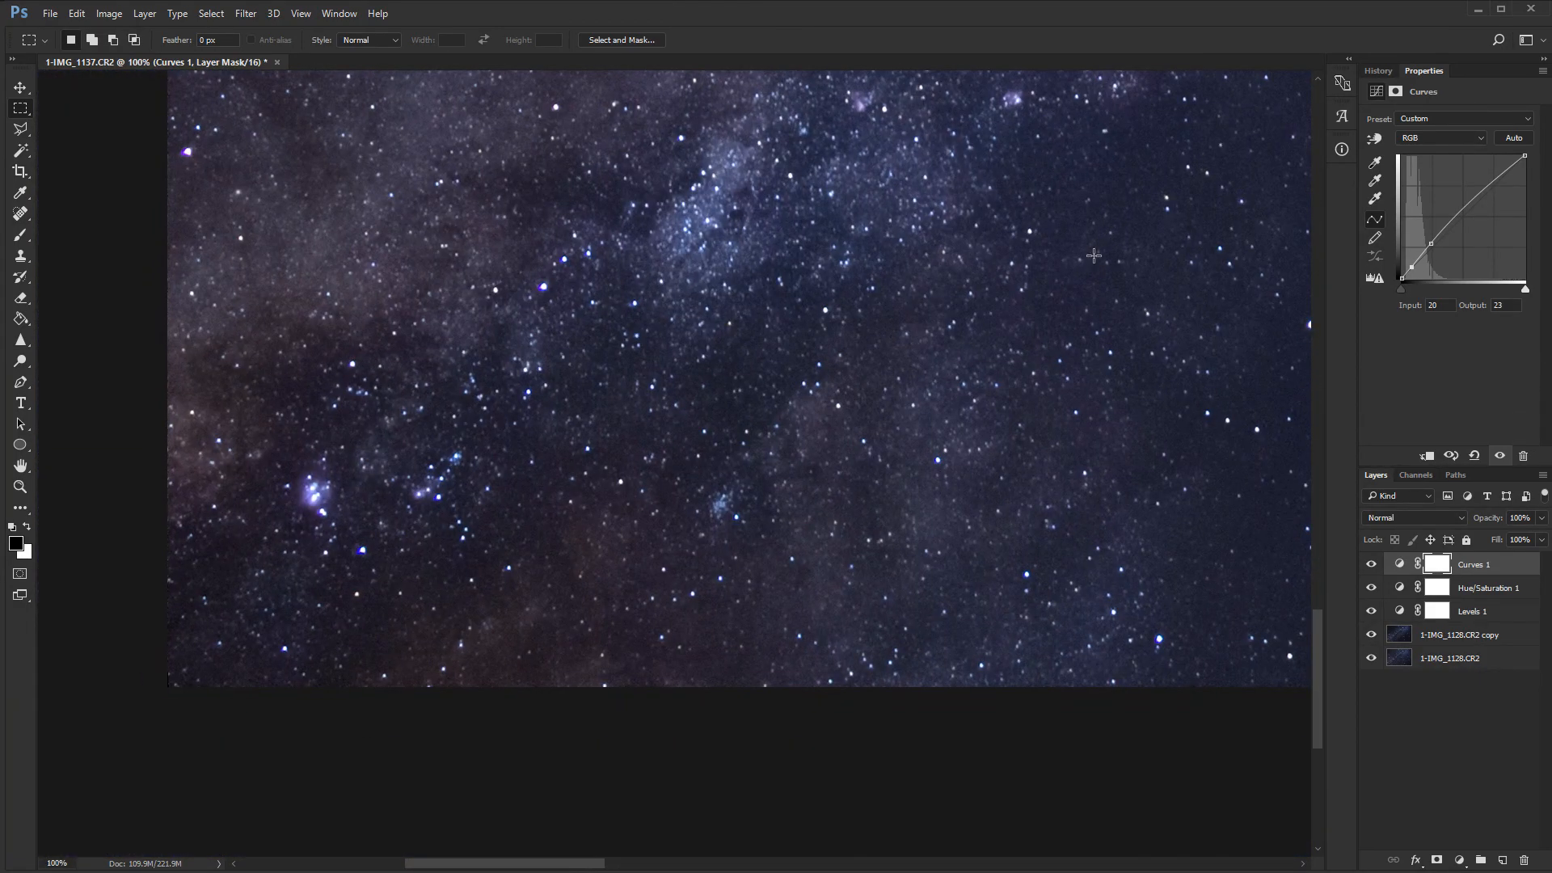
pyautogui.hotkey('ctrl', '-')
pyautogui.hotkey('ctrl', '-')
pyautogui.hotkey('ctrl', '-')
pyautogui.hotkey('ctrl', '-')
# Step: Copy the whole merged image and paste it into a new 5402 x 3554 px, 16-bit RGB document at 300 pixels/inch
pyautogui.moveTo(86, 91); pyautogui.dragTo(1237, 832)
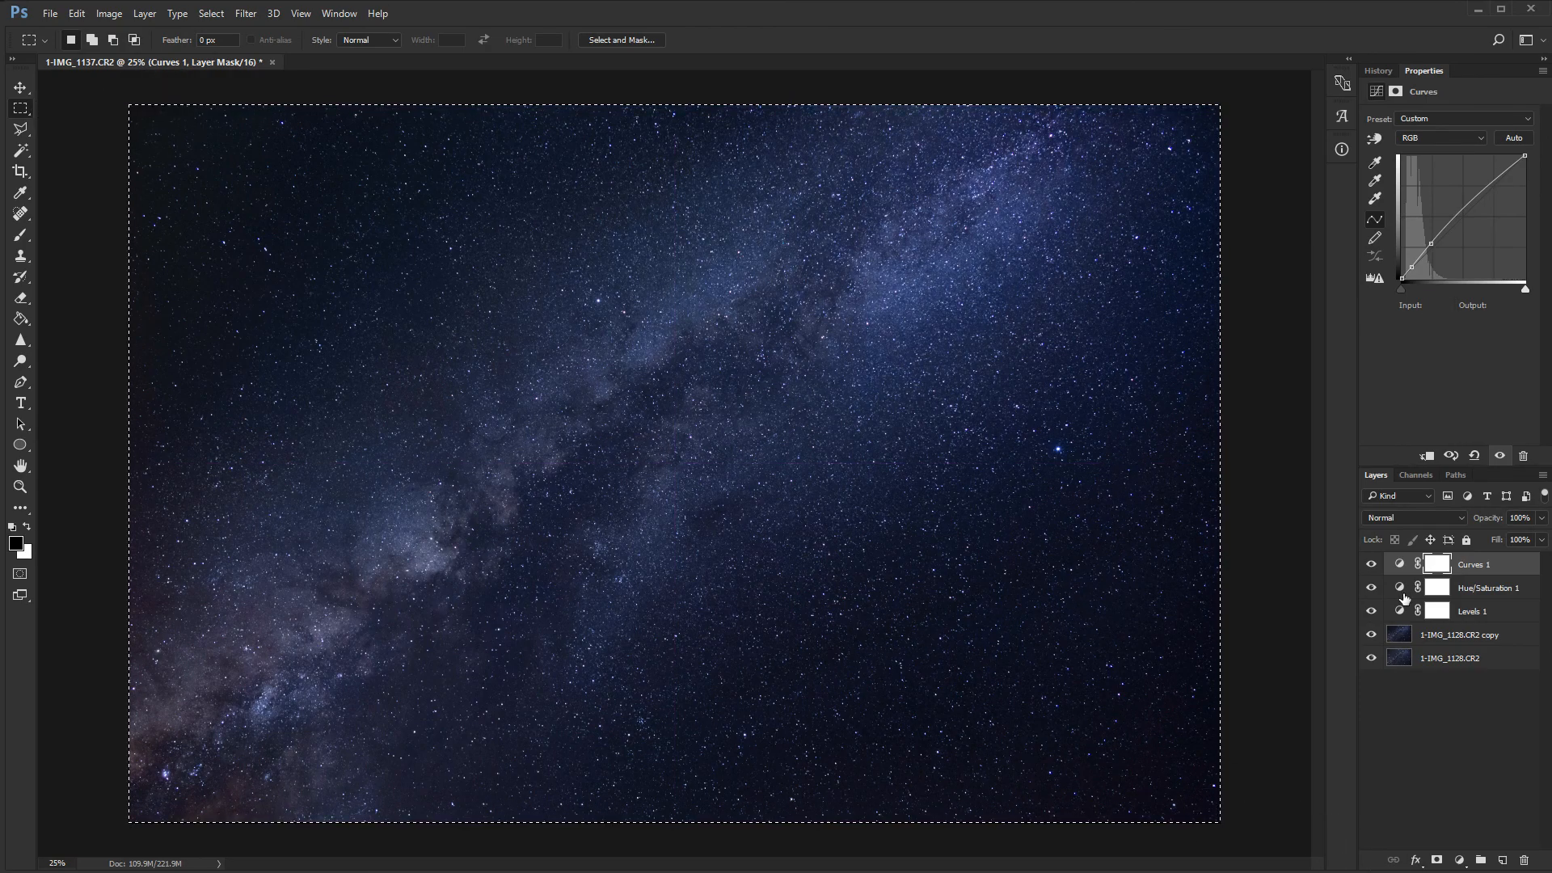
pyautogui.hotkey('ctrl', 'd')
pyautogui.click(47, 13)
pyautogui.click(50, 30)
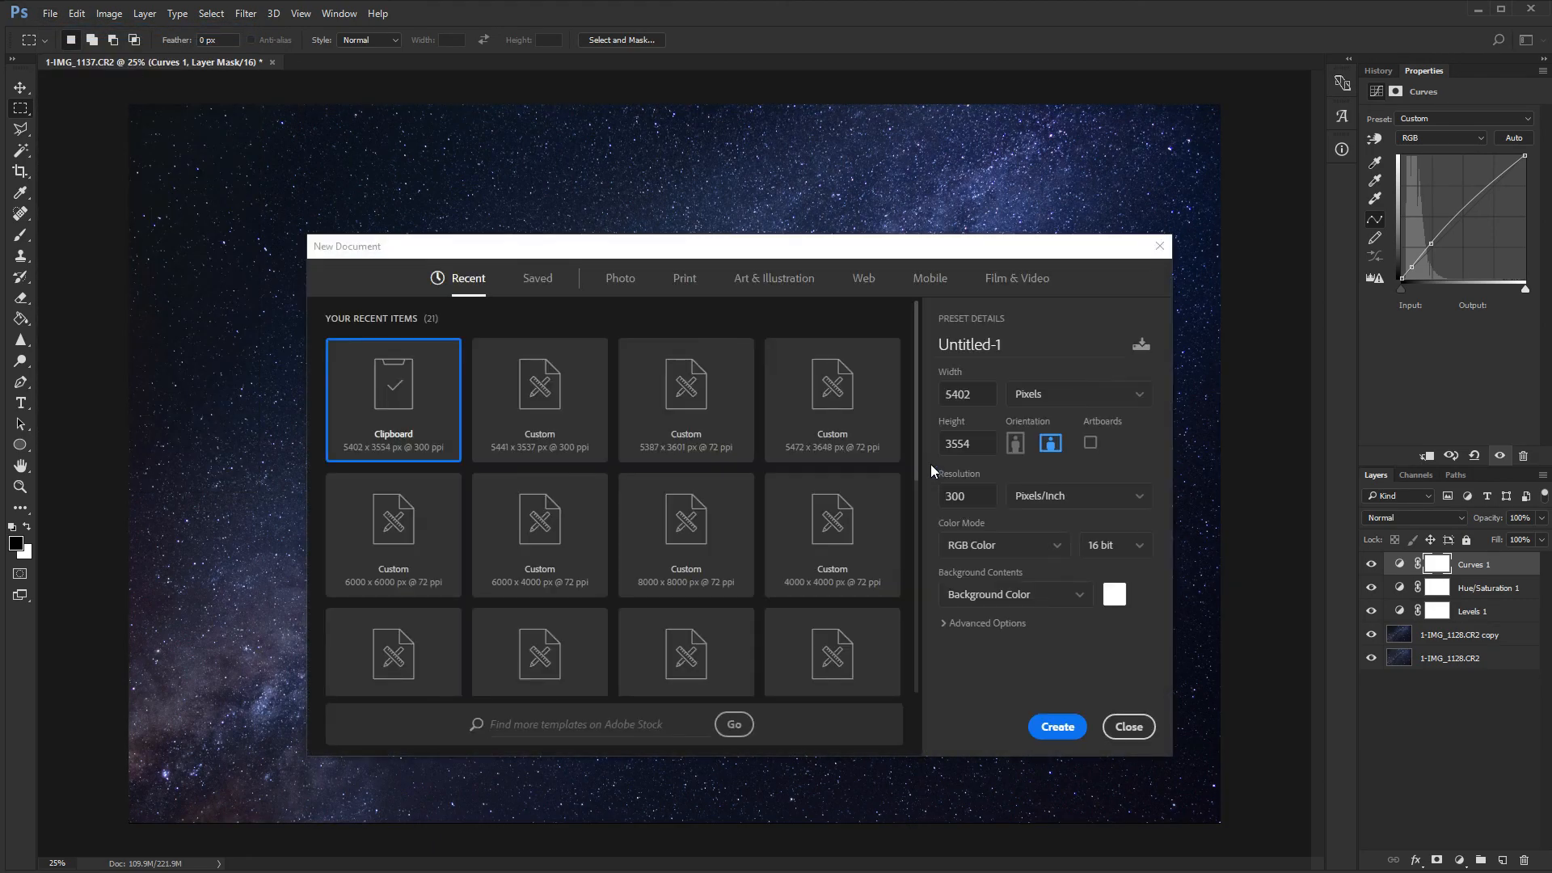
pyautogui.click(1045, 719)
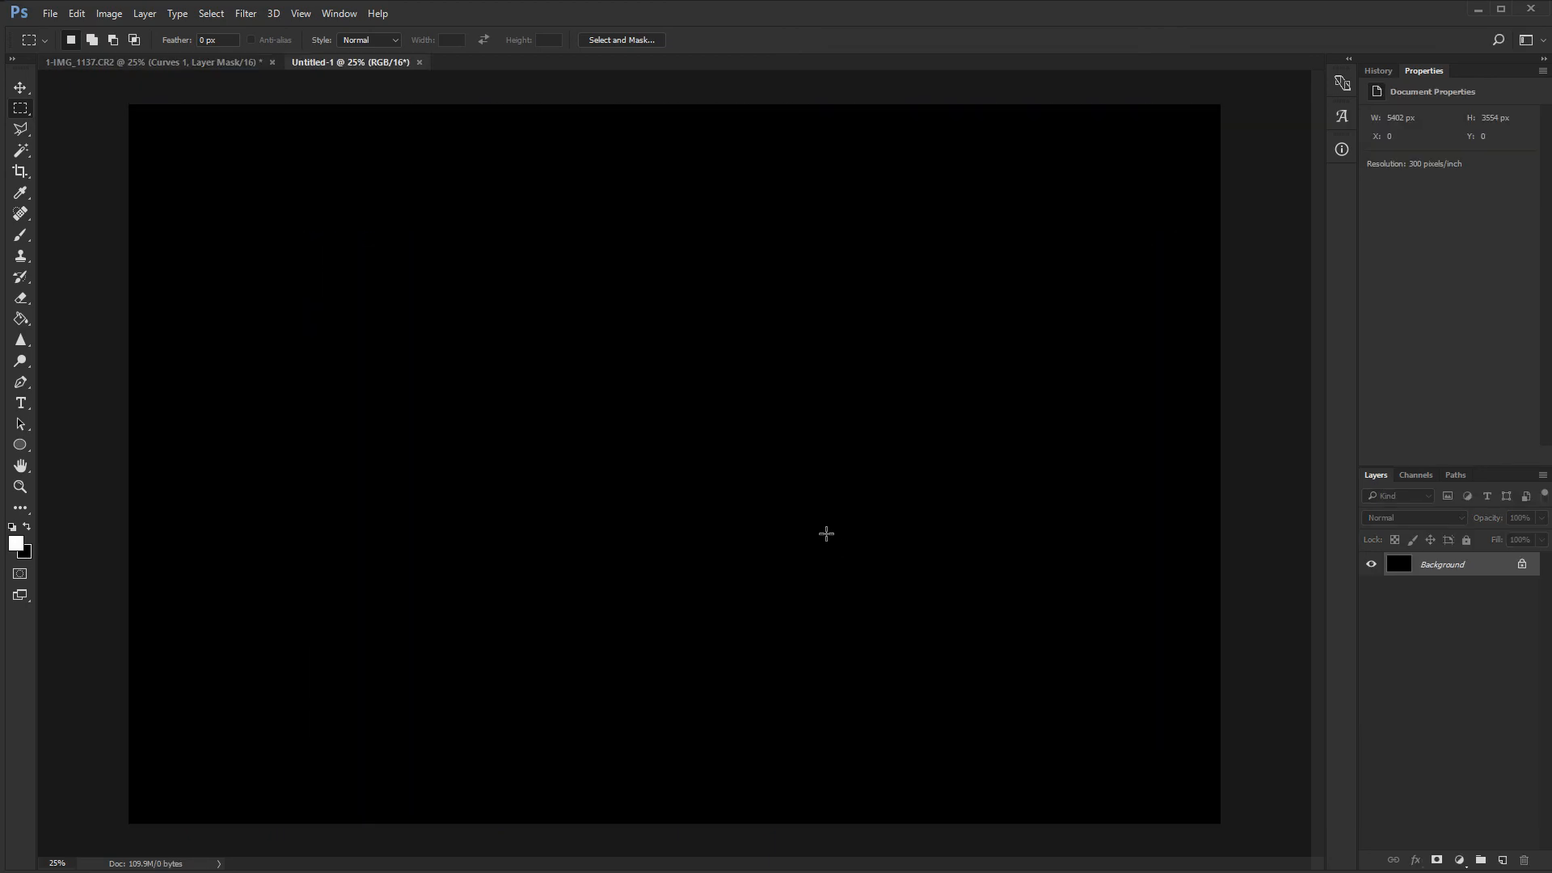
pyautogui.hotkey('ctrl', 'v')
# Step: Convert the new document to 8 bits per channel, keeping RGB color
pyautogui.click(109, 12)
pyautogui.moveTo(186, 31)
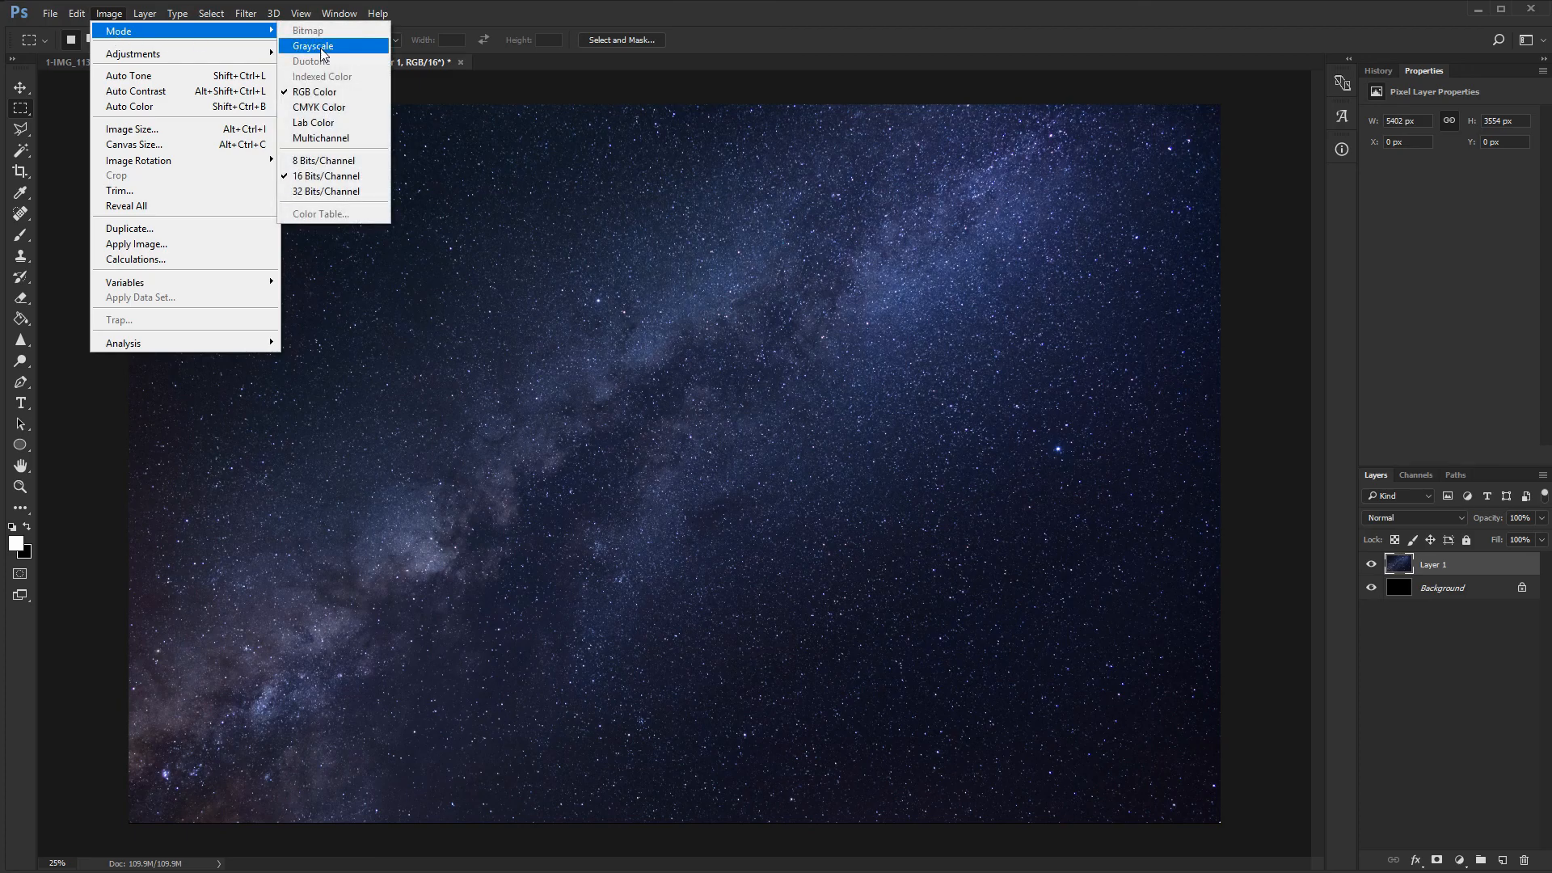
pyautogui.click(323, 160)
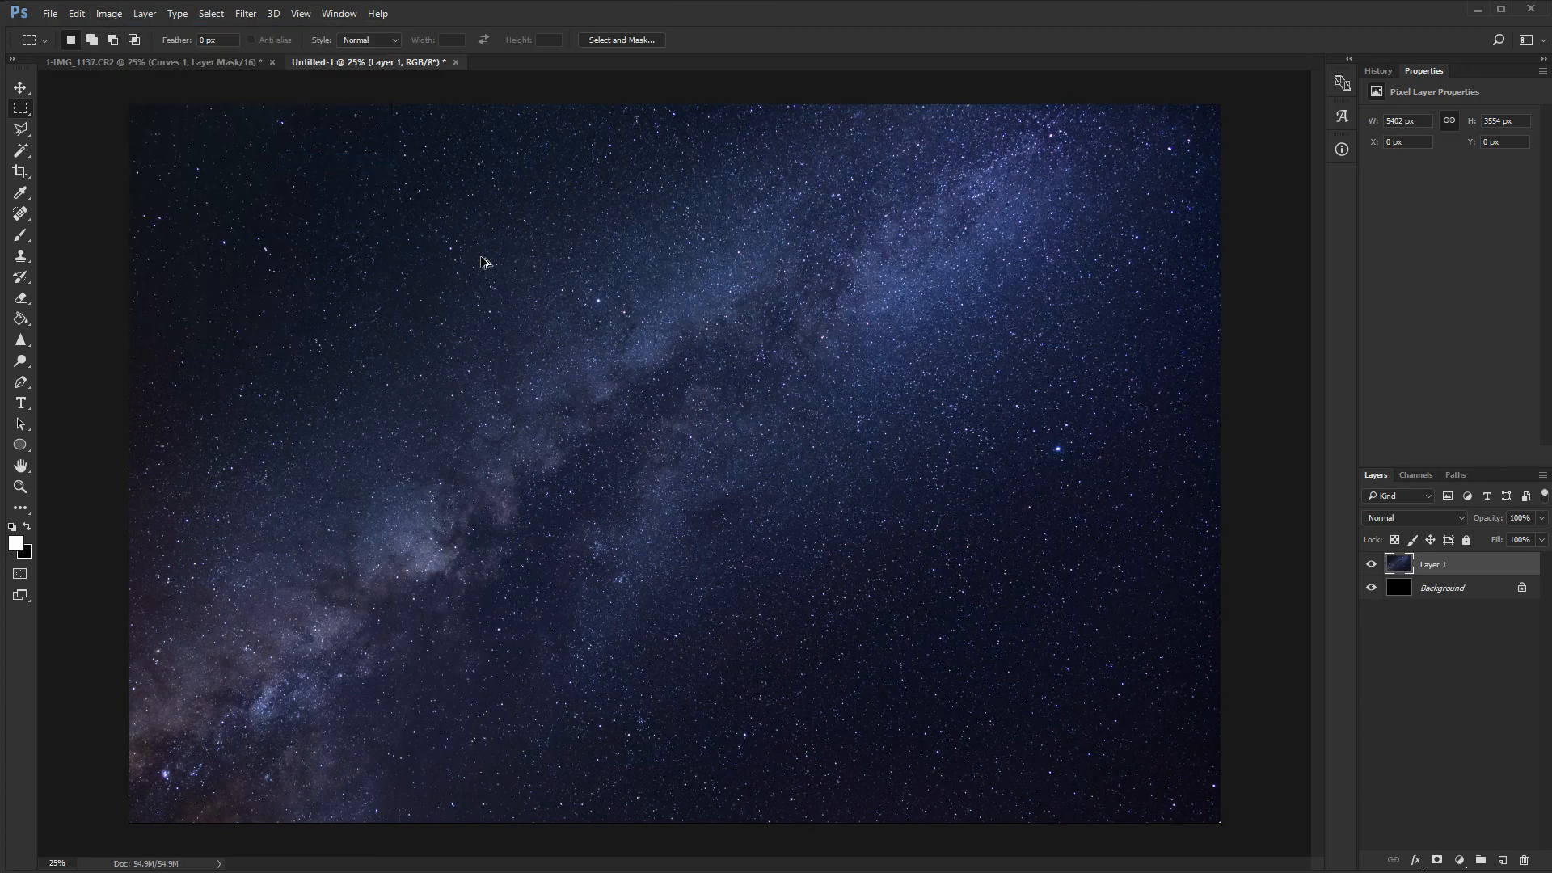
# Step: Examine the pasted photo at 100% magnification and compare its history states before and after the 8-bit conversion
pyautogui.hotkey('ctrl', '1')
pyautogui.moveTo(451, 501); pyautogui.dragTo(869, 330)
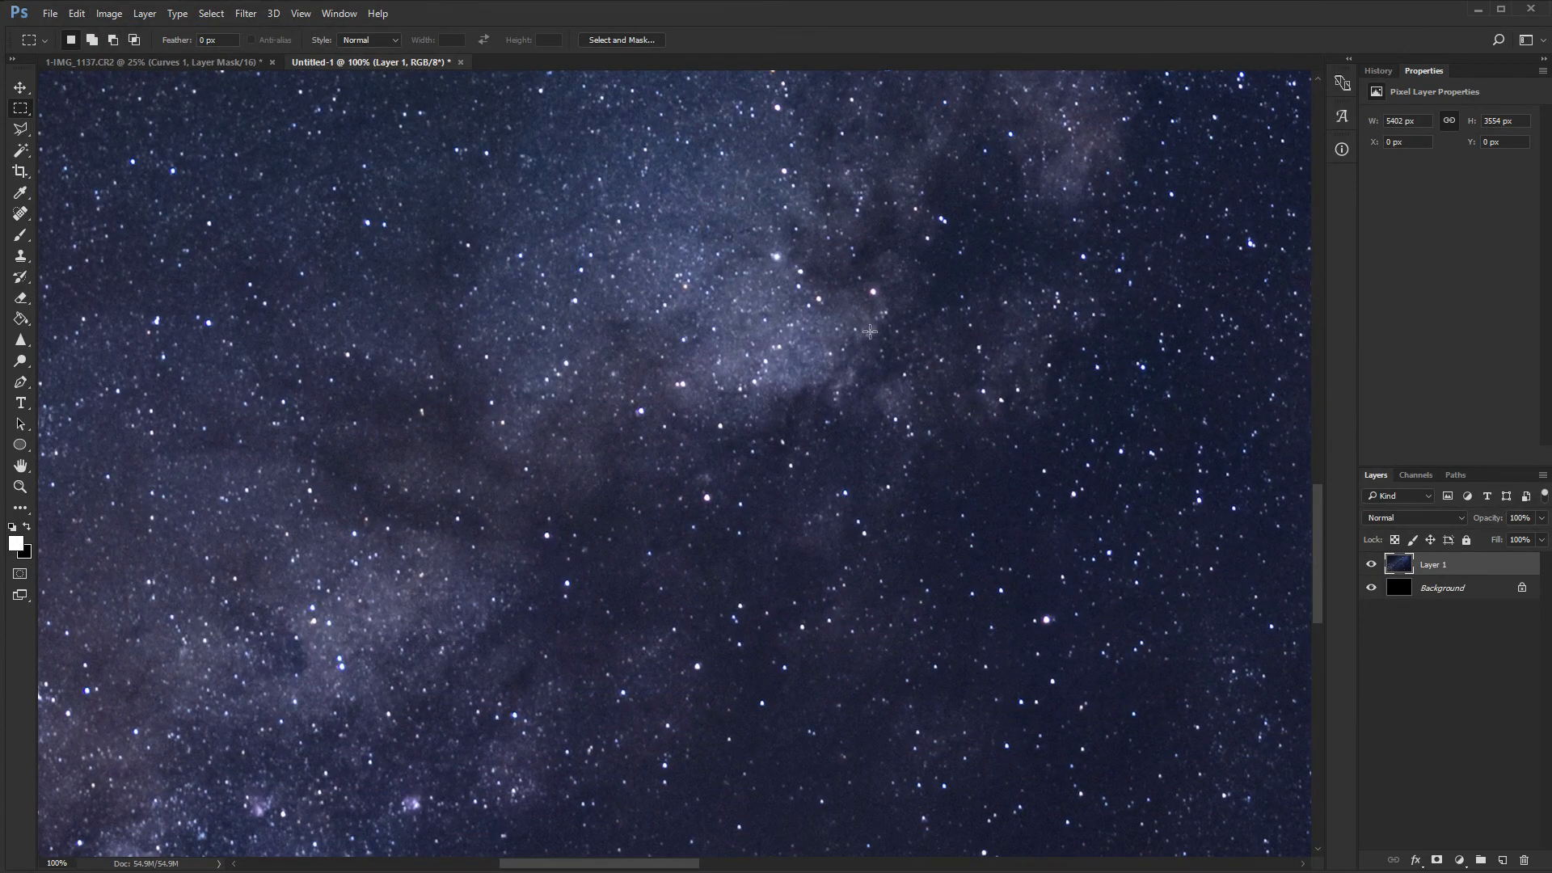
pyautogui.hotkey('ctrl', '0')
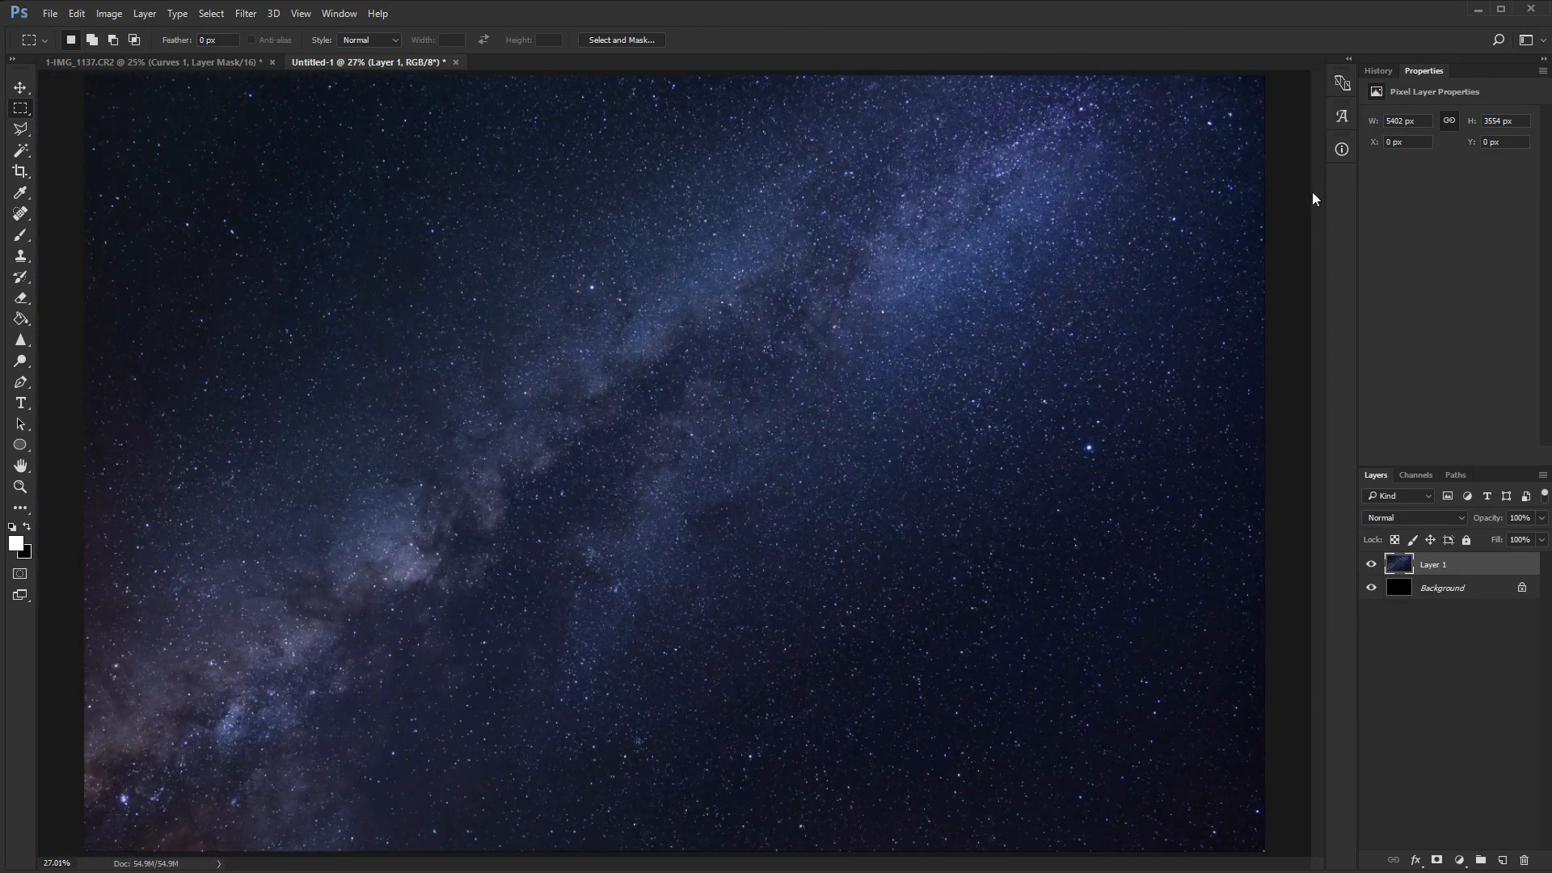
pyautogui.hotkey('ctrl', '1')
pyautogui.moveTo(596, 454); pyautogui.dragTo(949, 335)
pyautogui.click(1383, 73)
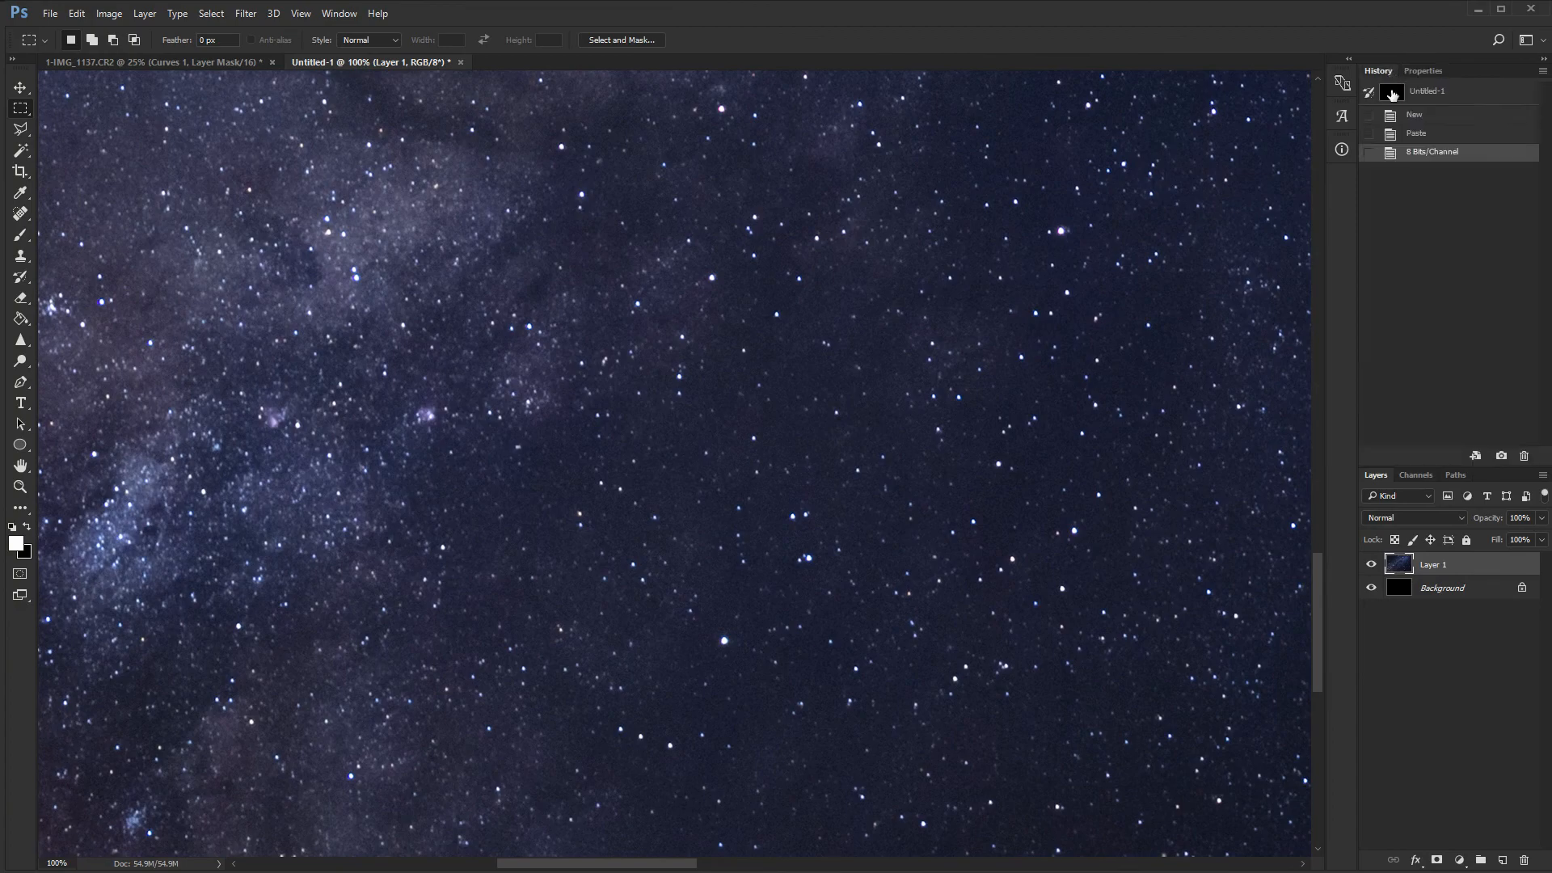
pyautogui.click(1427, 137)
pyautogui.click(1426, 153)
pyautogui.click(1427, 139)
pyautogui.click(1427, 153)
pyautogui.hotkey('ctrl', '0')
pyautogui.hotkey('ctrl', '-')
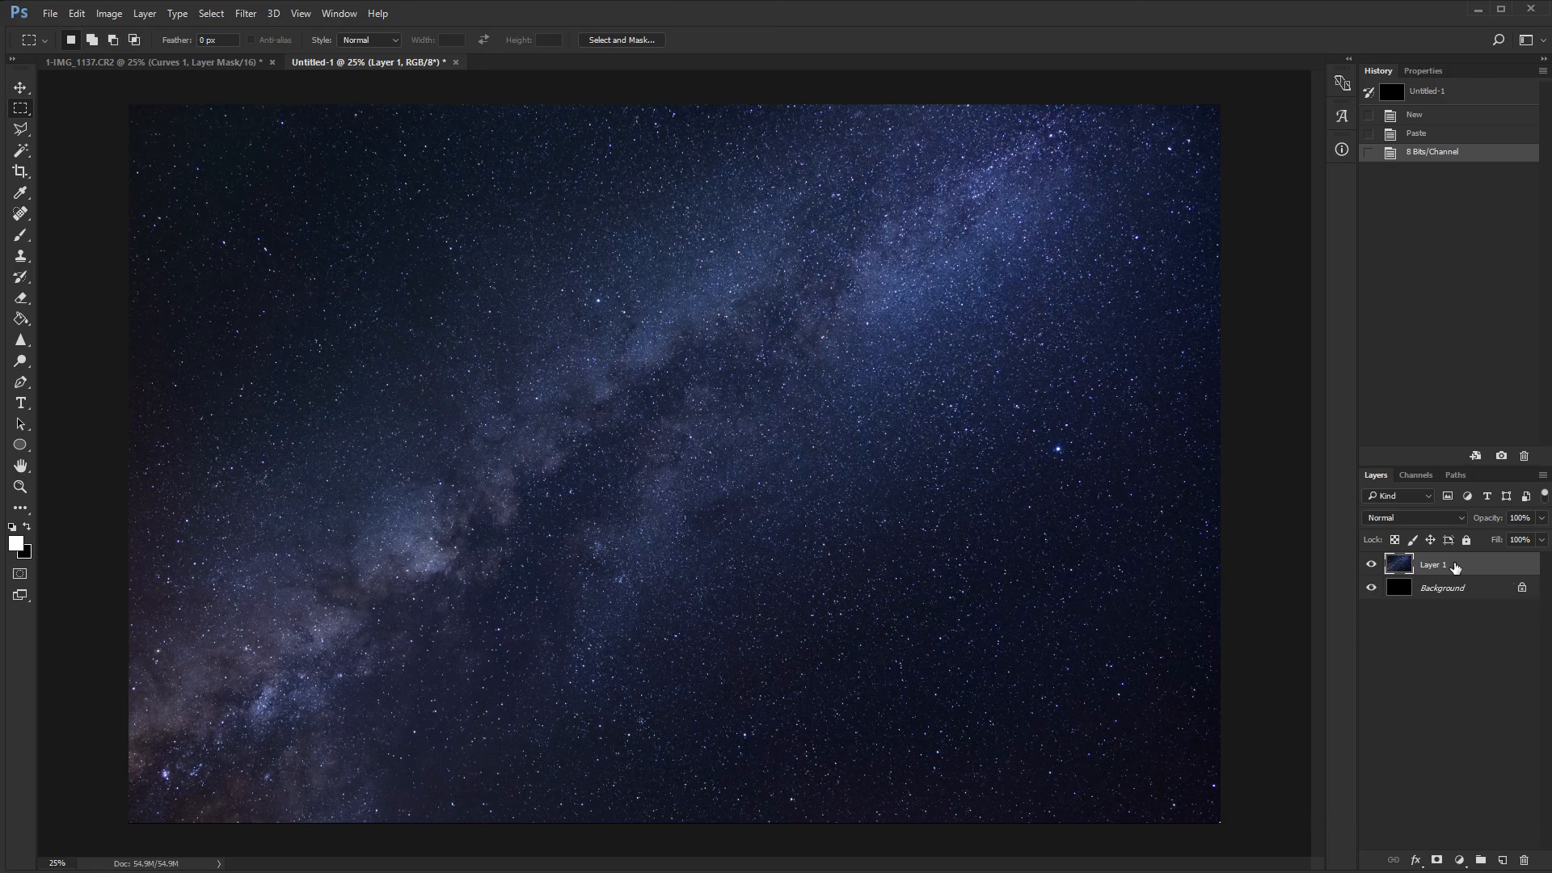
# Step: Duplicate Layer 1 and open the Freeware Boundary Noise Reduction v2.3.0 filter on the copy
pyautogui.hotkey('ctrl', 'j')
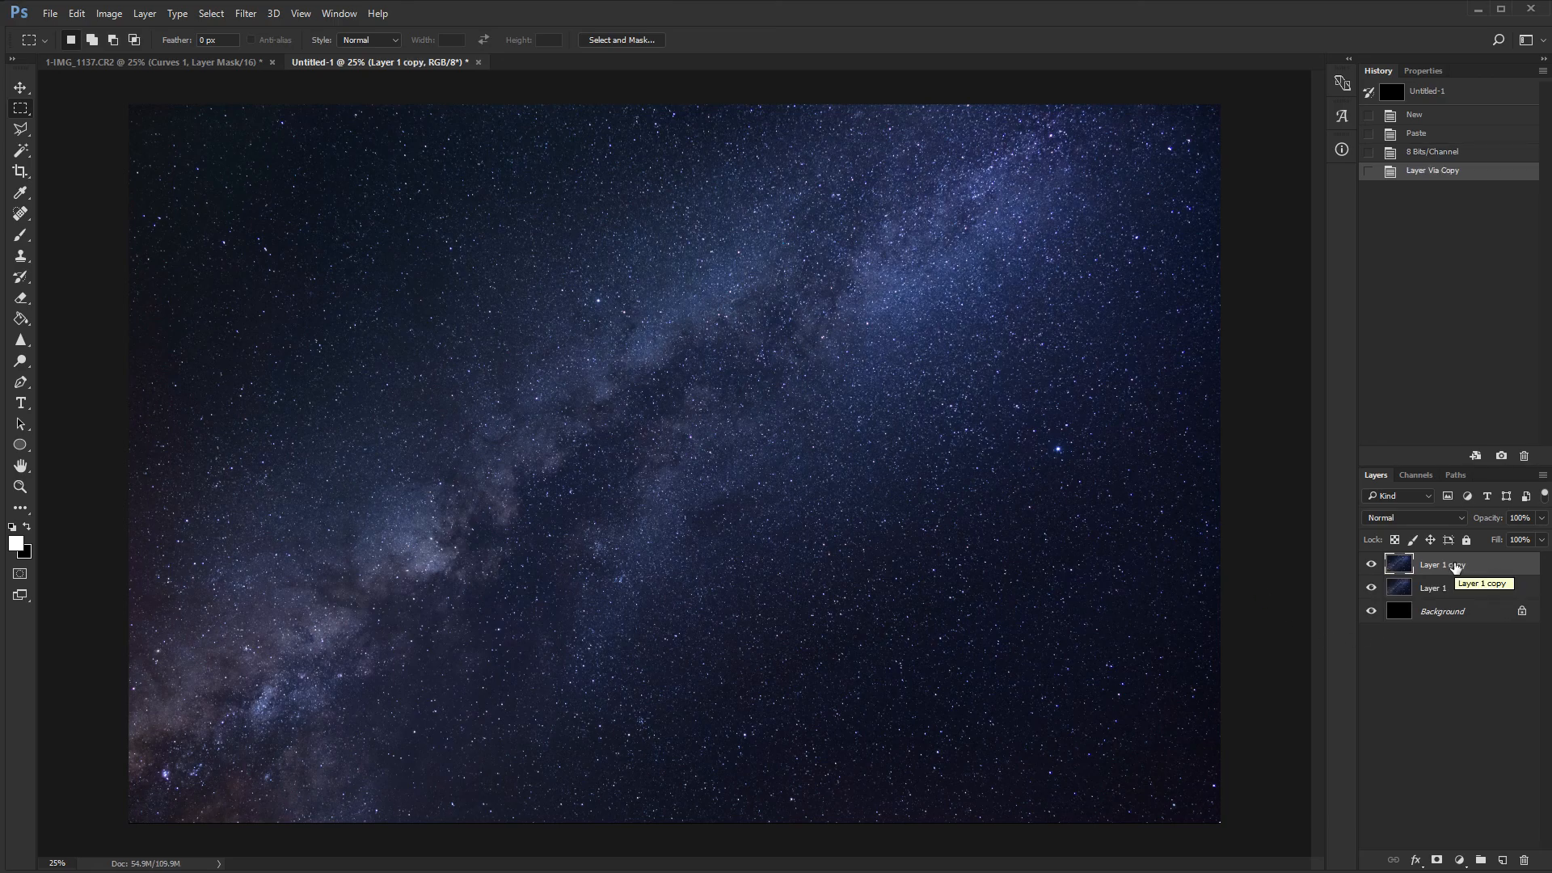
pyautogui.click(246, 13)
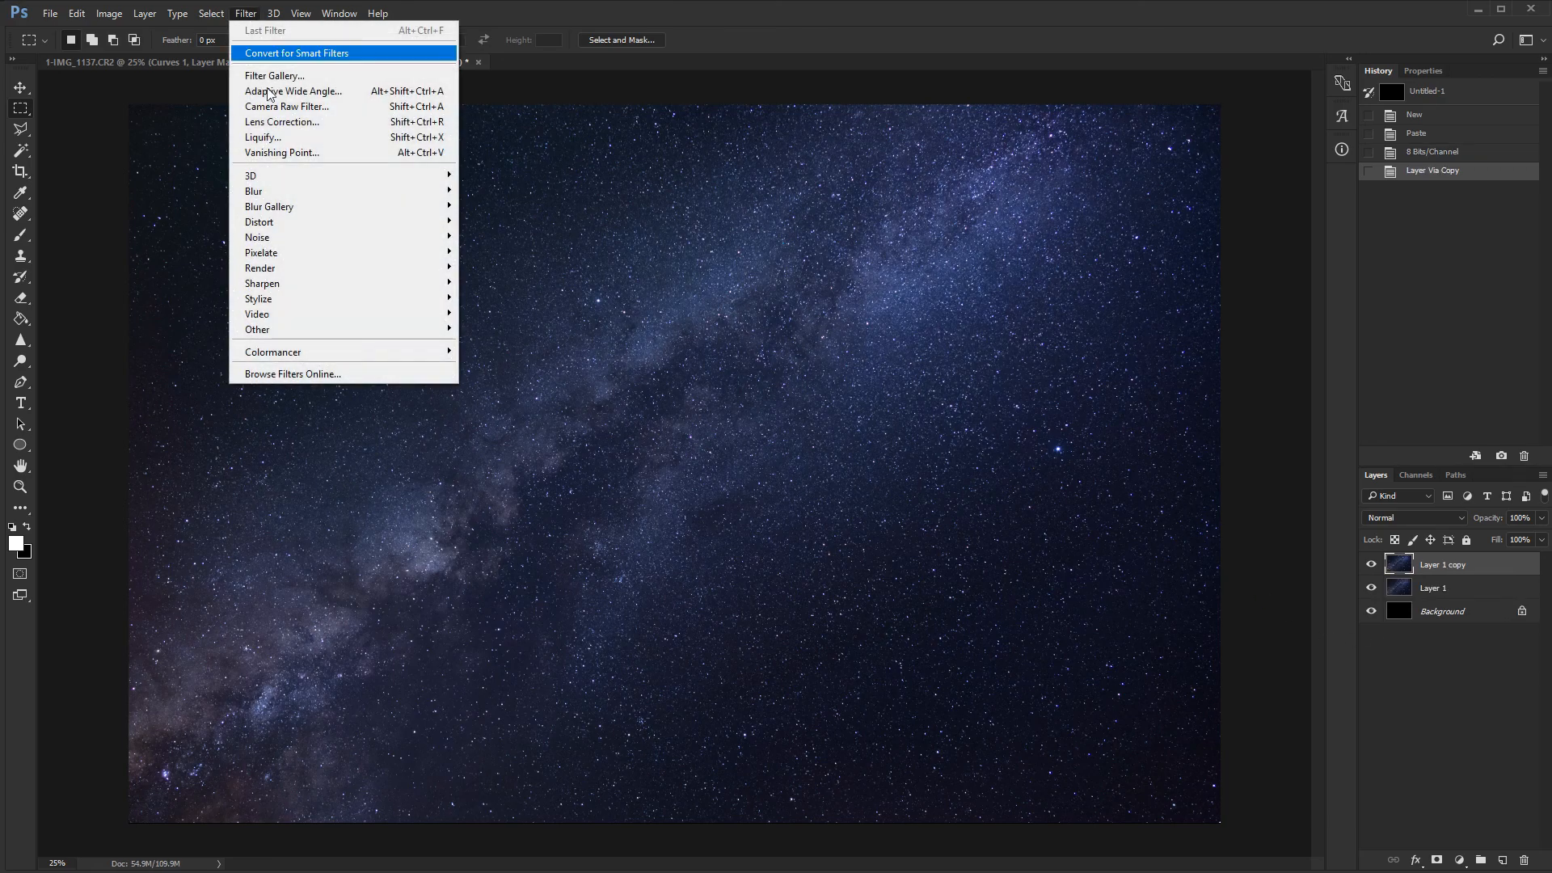
pyautogui.moveTo(322, 354)
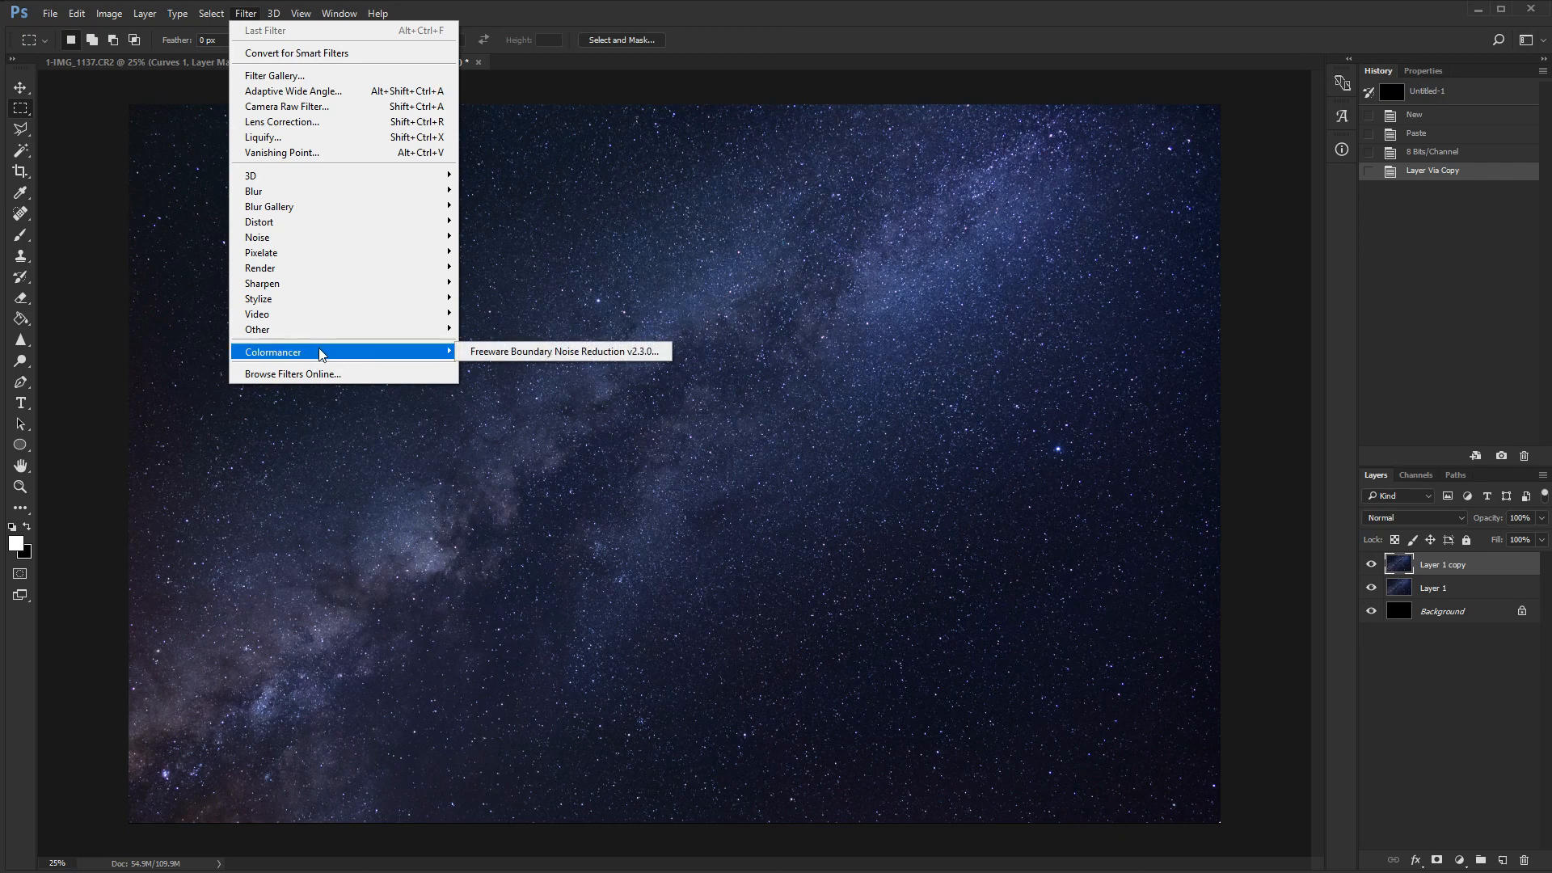
pyautogui.click(557, 353)
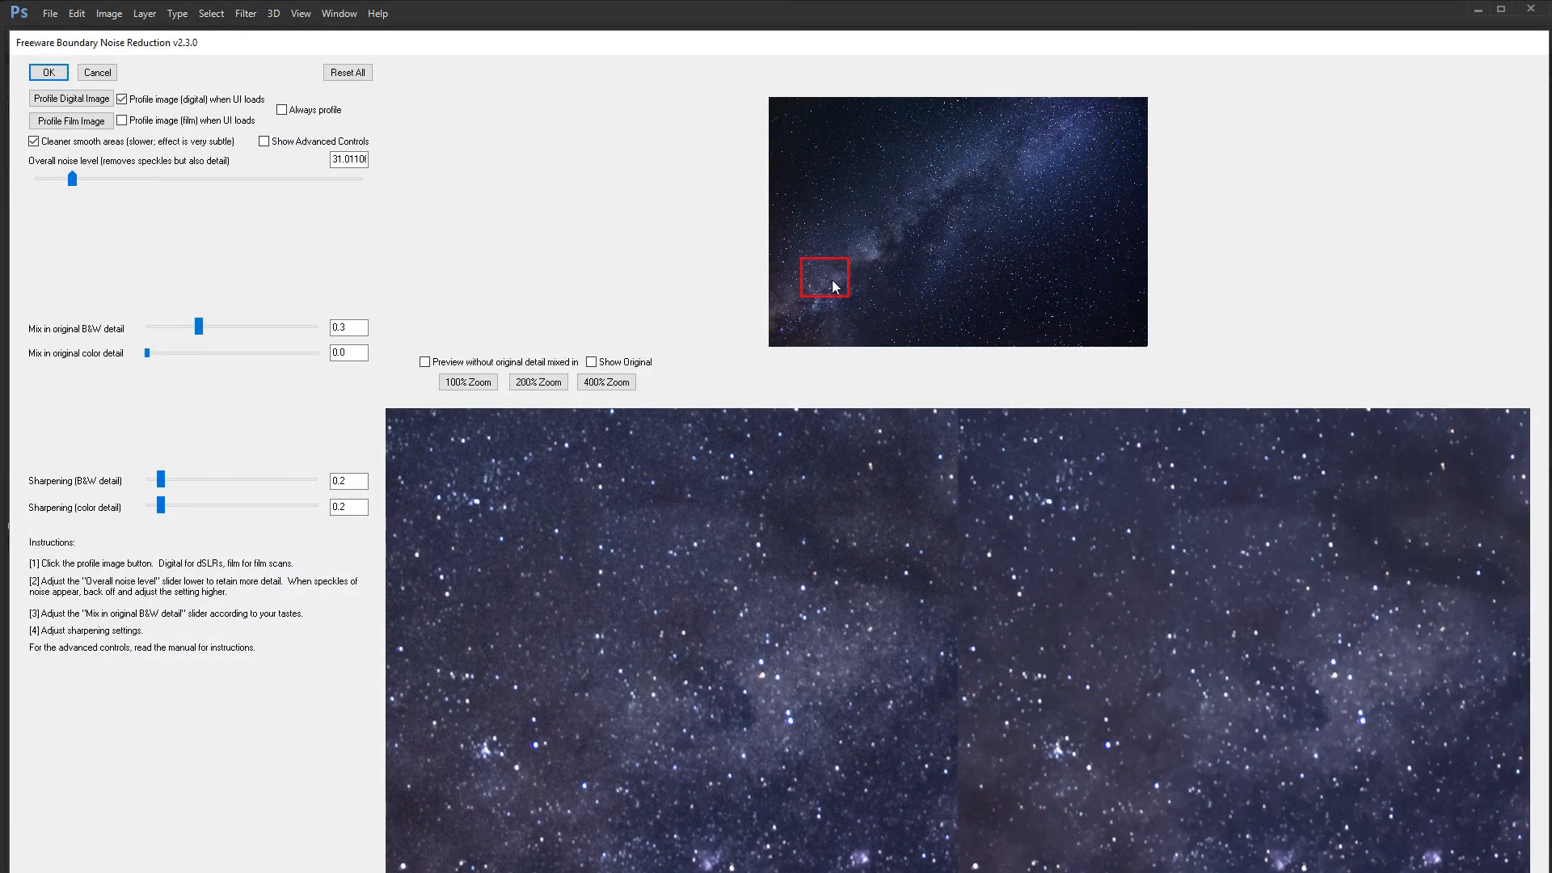
# Step: Preview different sky areas at several noise levels, and apply the noise reduction with an overall noise level of about 49
pyautogui.moveTo(835, 286); pyautogui.dragTo(773, 342)
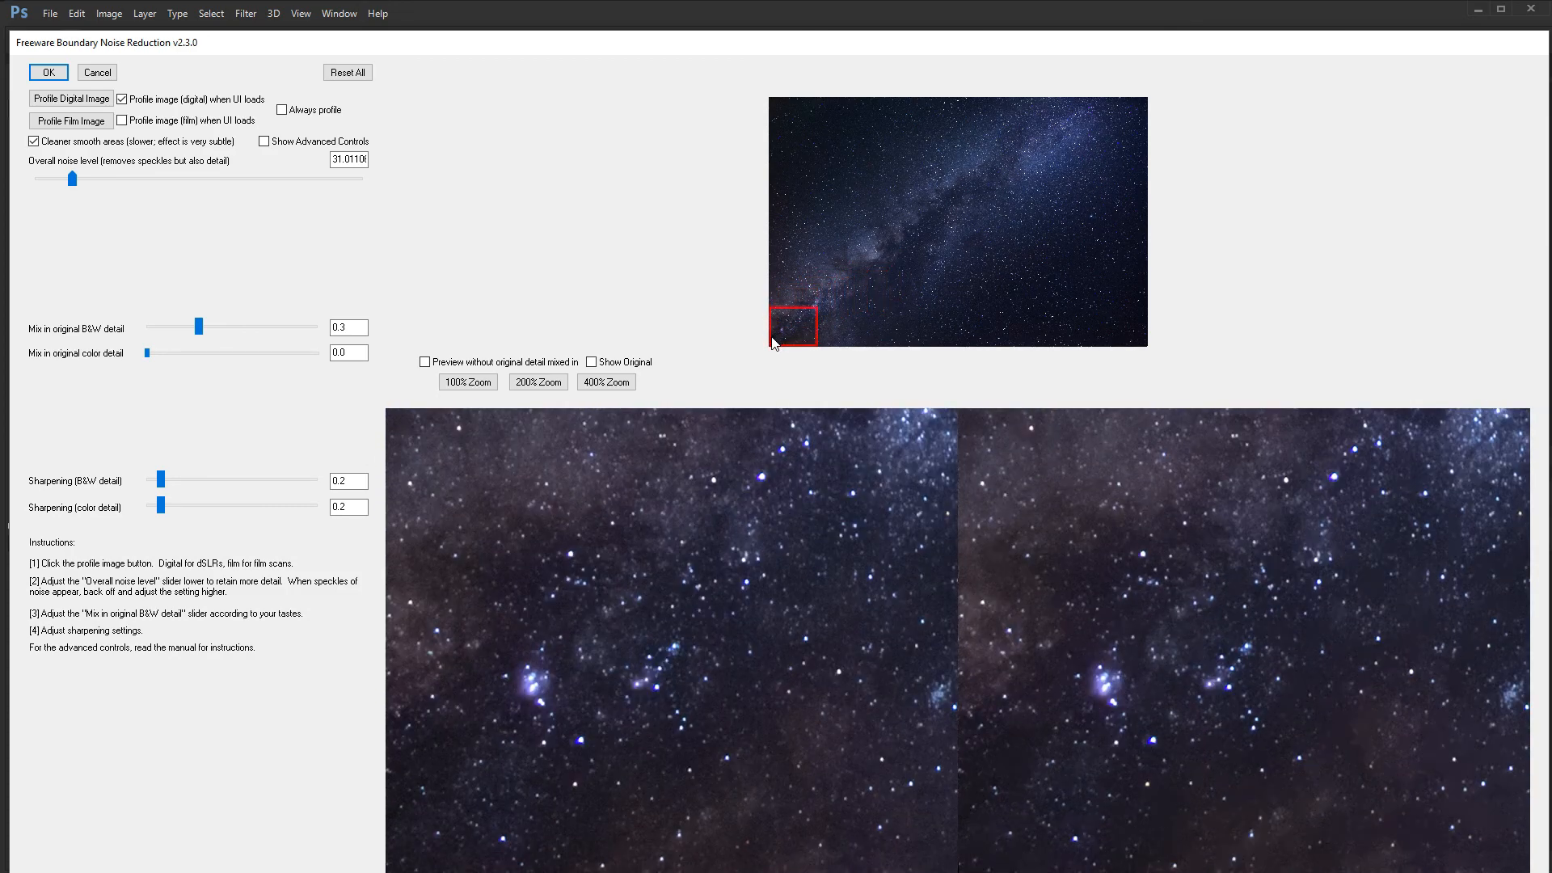
pyautogui.moveTo(72, 178); pyautogui.dragTo(89, 183)
pyautogui.moveTo(813, 315); pyautogui.dragTo(918, 182)
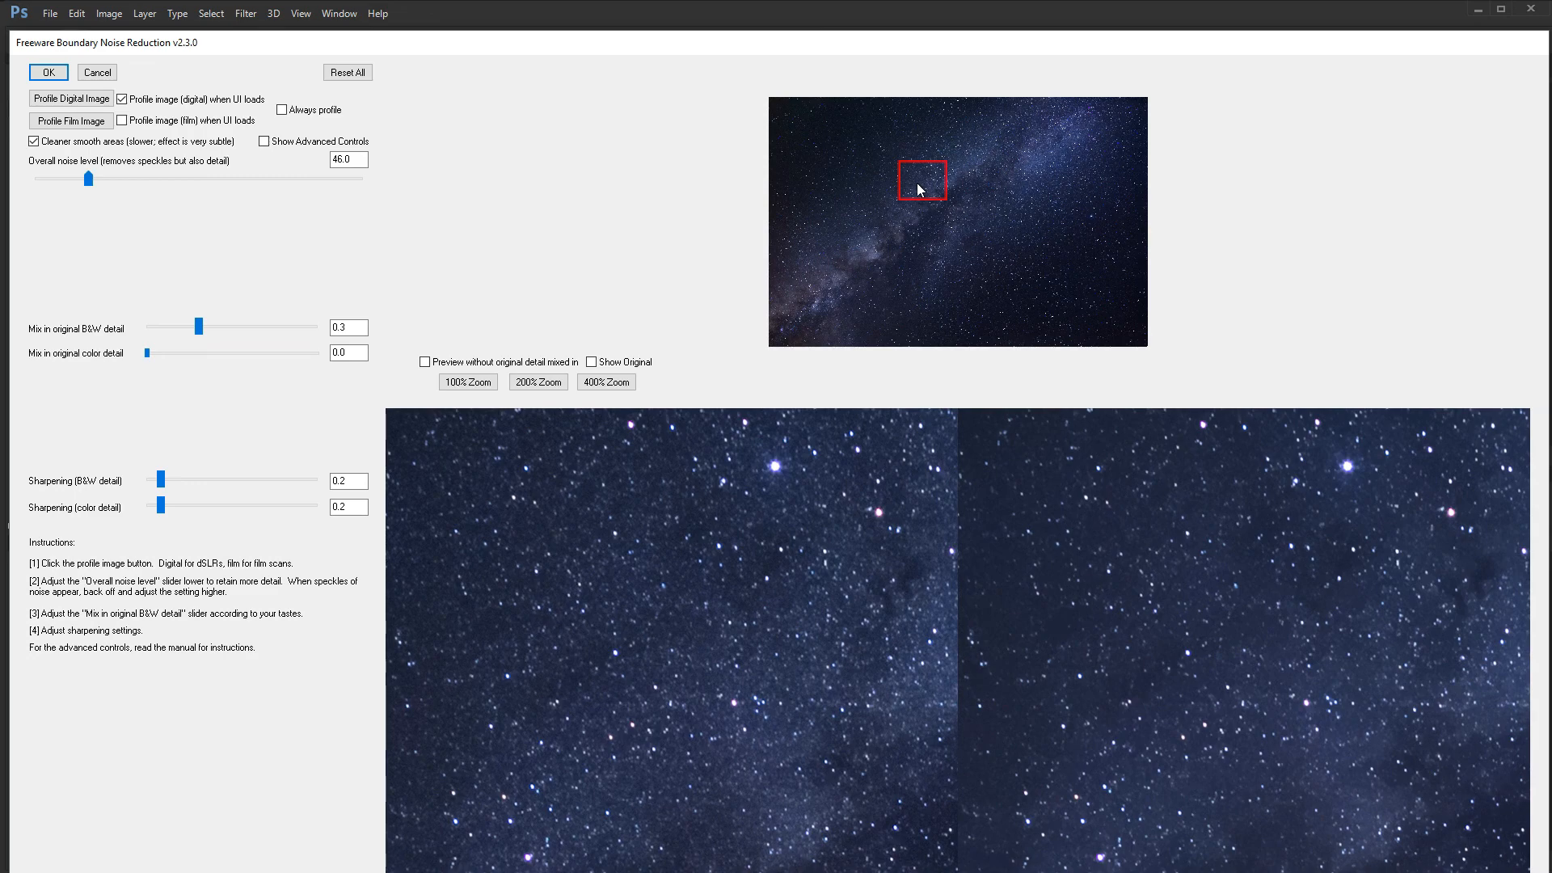
pyautogui.moveTo(89, 179); pyautogui.dragTo(152, 179)
pyautogui.click(950, 208)
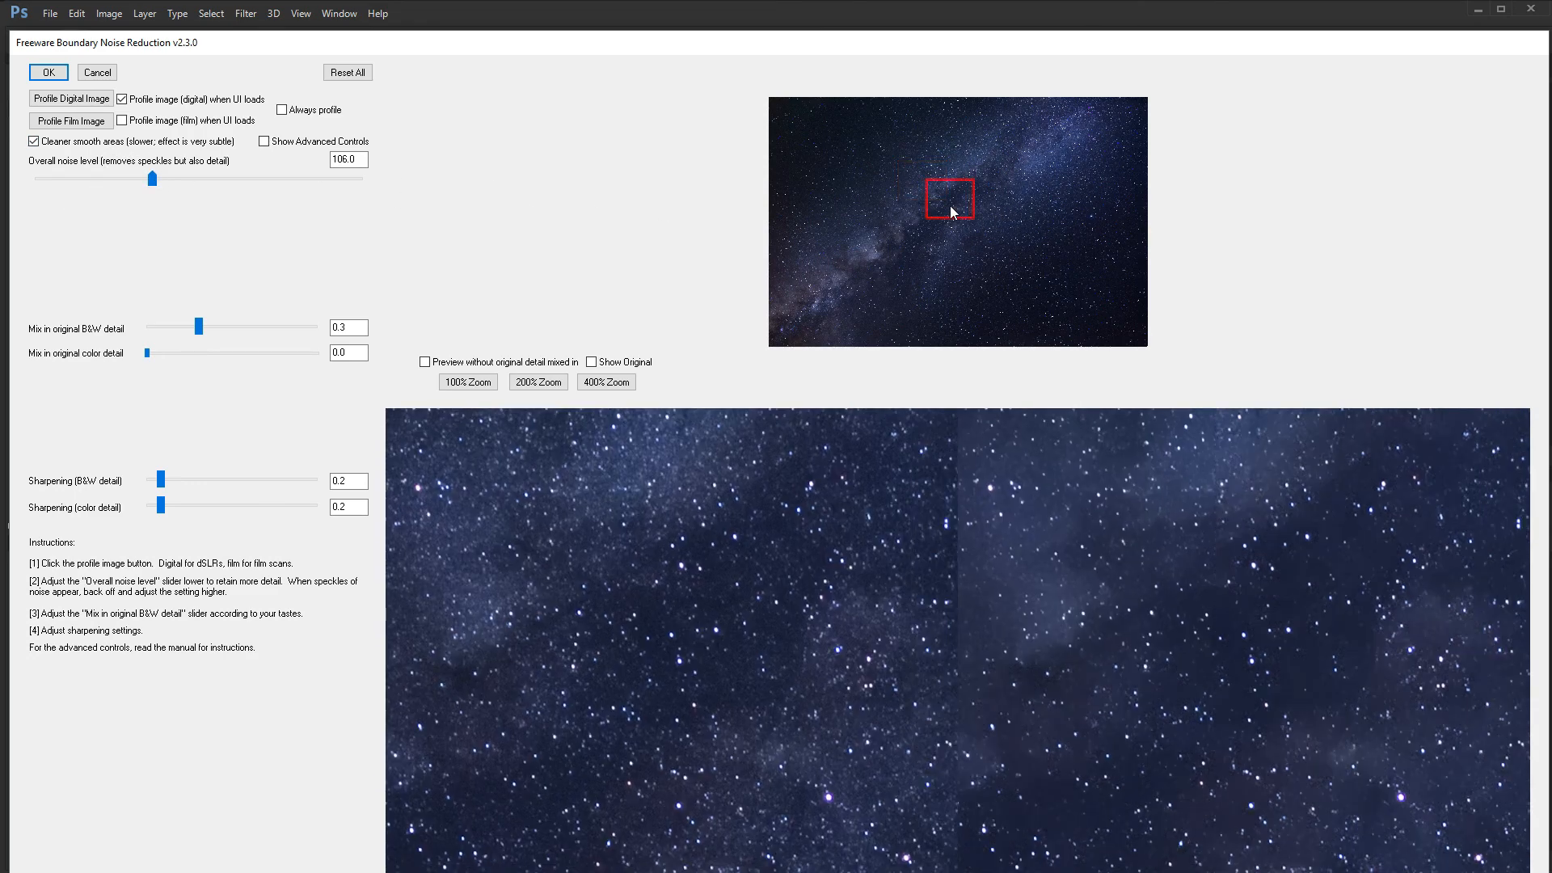
pyautogui.moveTo(951, 211); pyautogui.dragTo(995, 250)
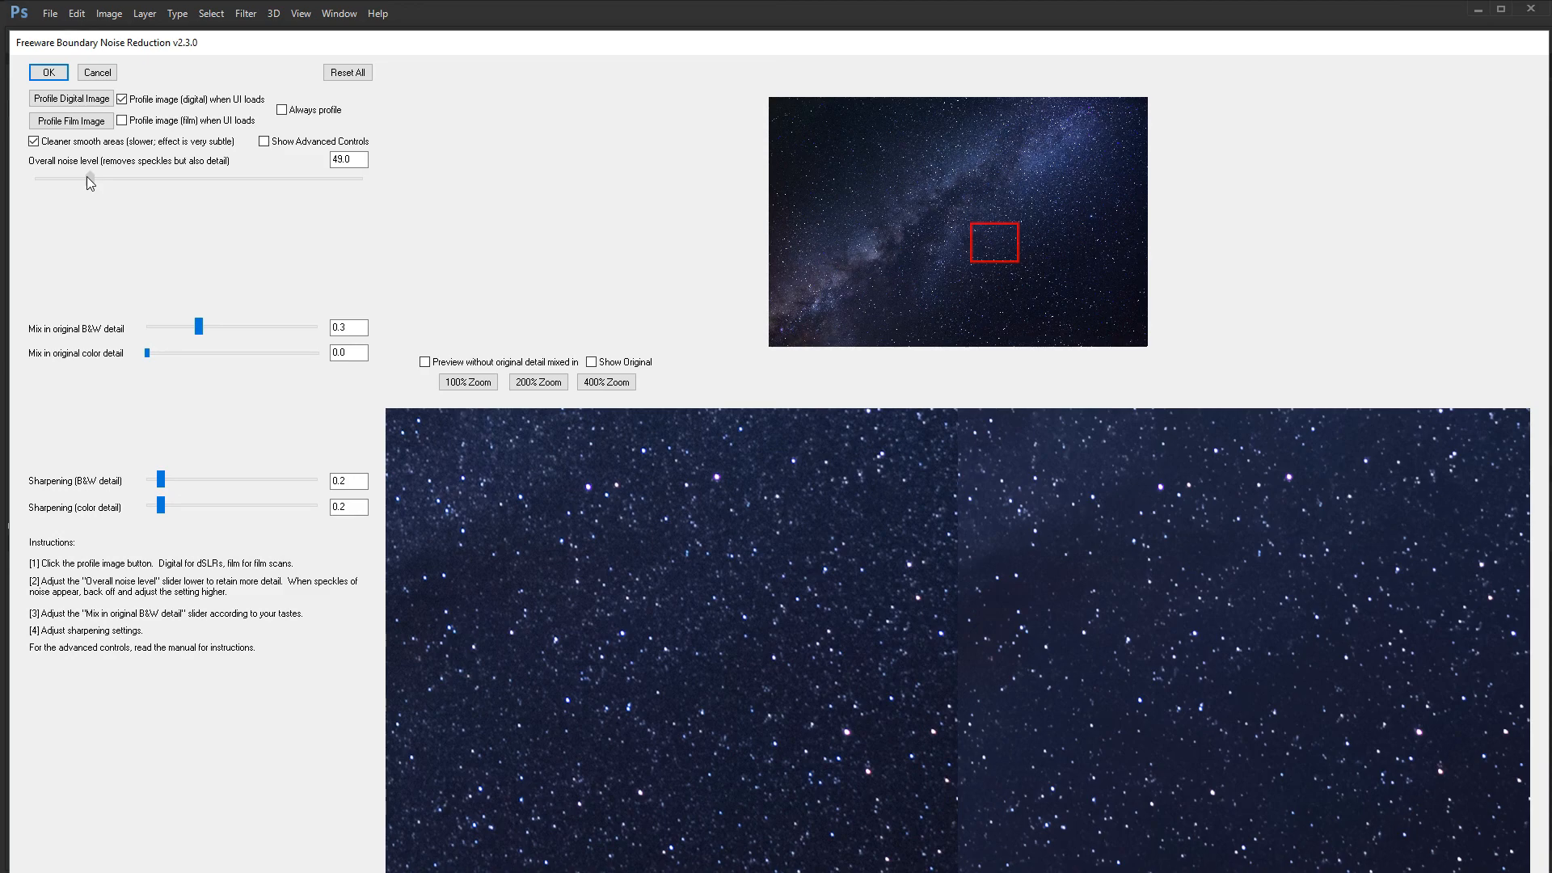
pyautogui.click(48, 72)
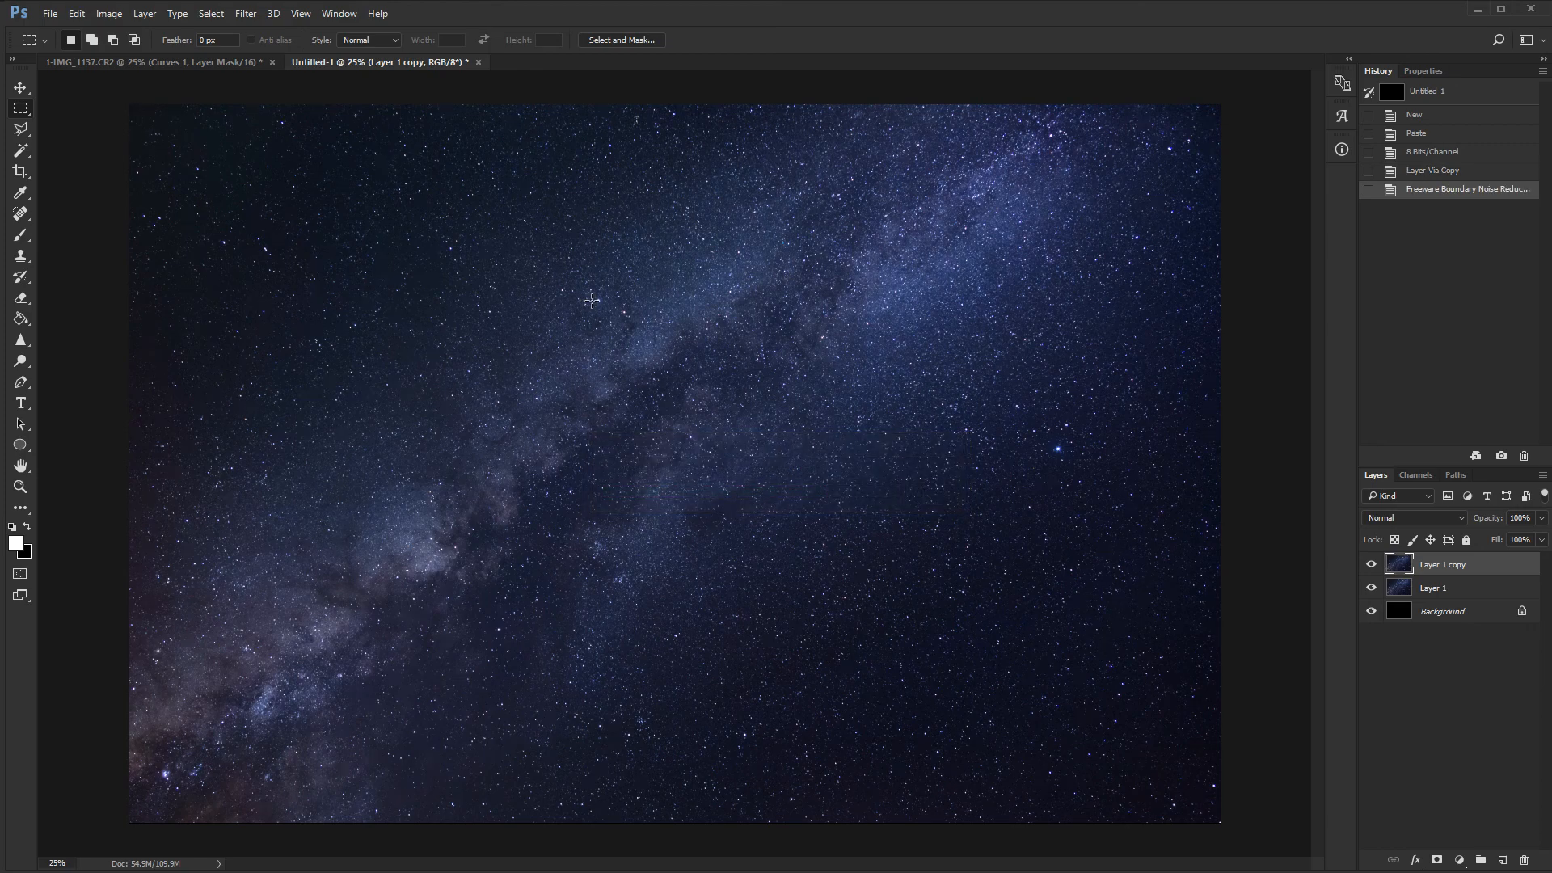
# Step: Examine the noise-reduced Milky Way both at 100% magnification and as a whole image
pyautogui.hotkey('ctrl', '1')
pyautogui.moveTo(541, 430); pyautogui.dragTo(1115, 255)
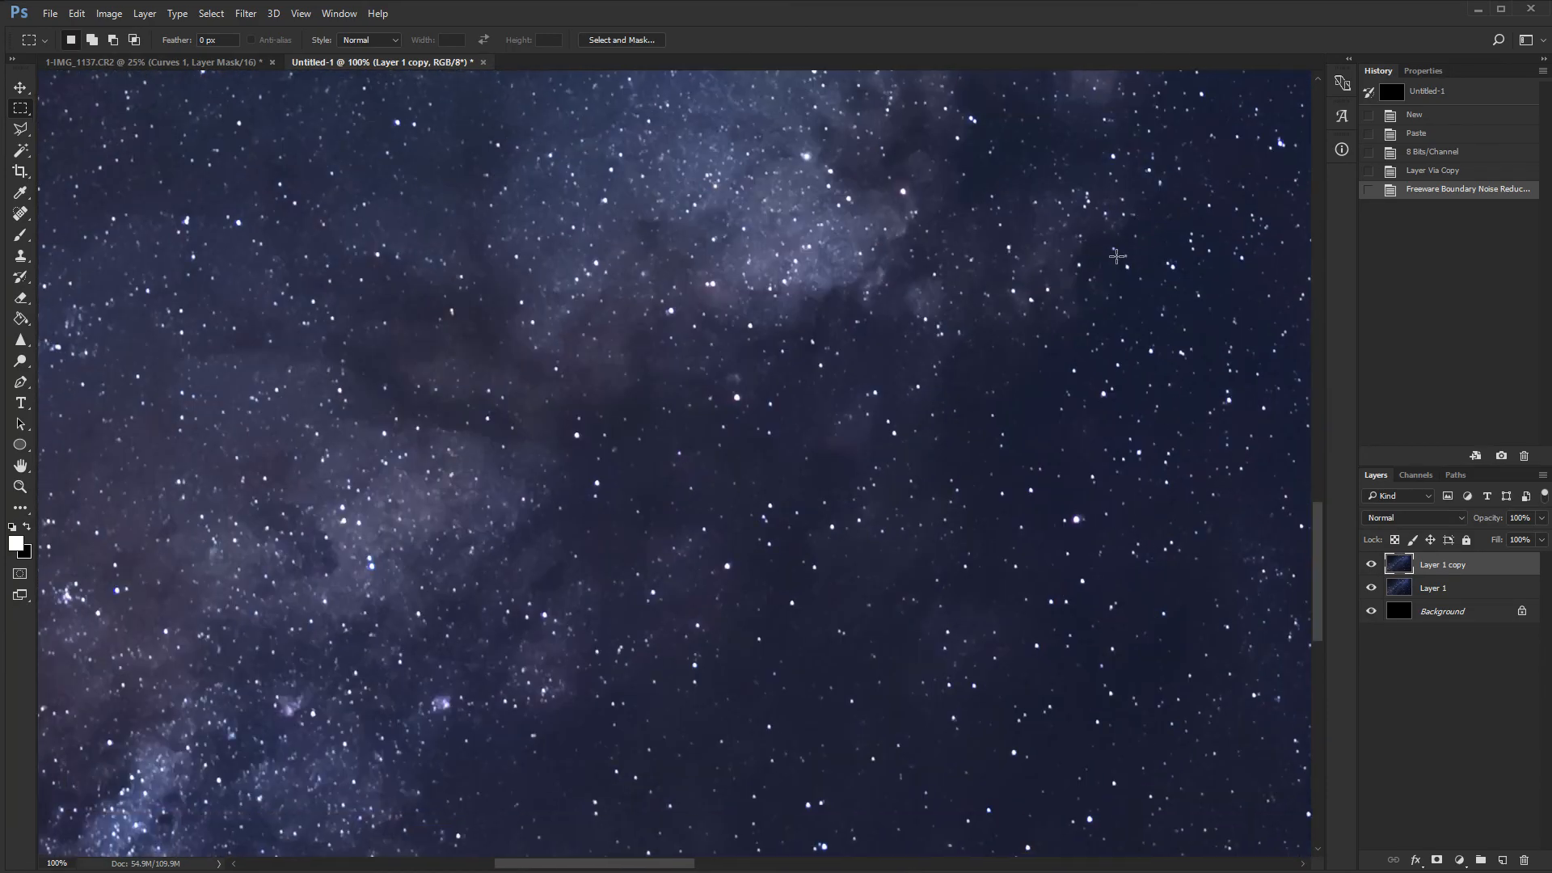
pyautogui.hotkey('ctrl', '-')
pyautogui.hotkey('ctrl', '-')
pyautogui.hotkey('ctrl', '-')
pyautogui.hotkey('ctrl', '-')
pyautogui.hotkey('ctrl', '-')
pyautogui.hotkey('ctrl', '-')
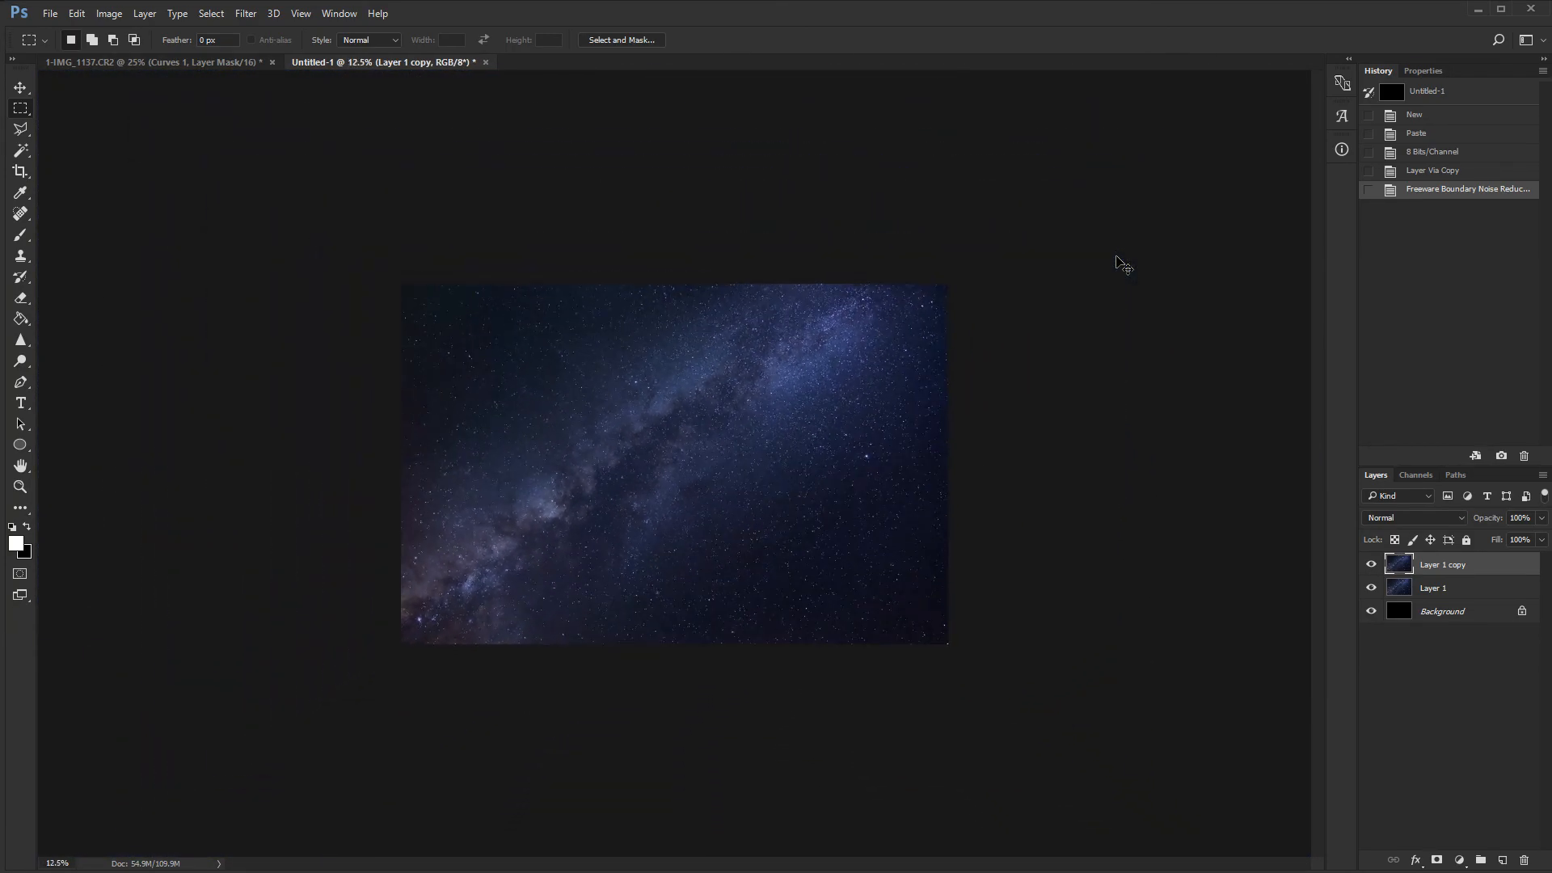
pyautogui.hotkey('ctrl', '1')
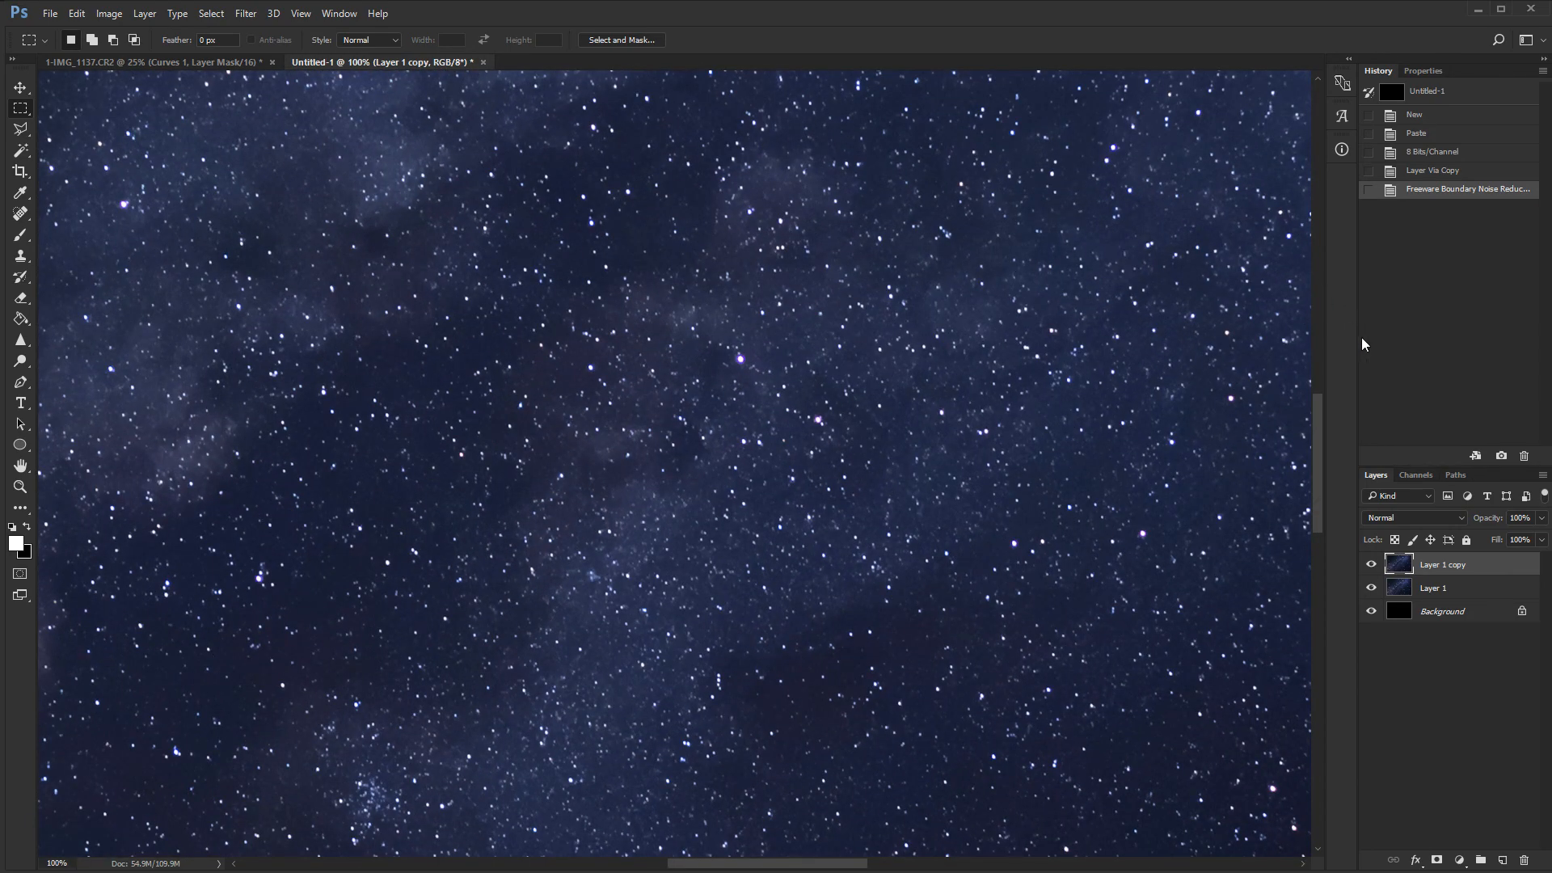
# Step: Set the noise-reduced layer's blend mode to Color Dodge and compare the image with and without the layer
pyautogui.click(1396, 518)
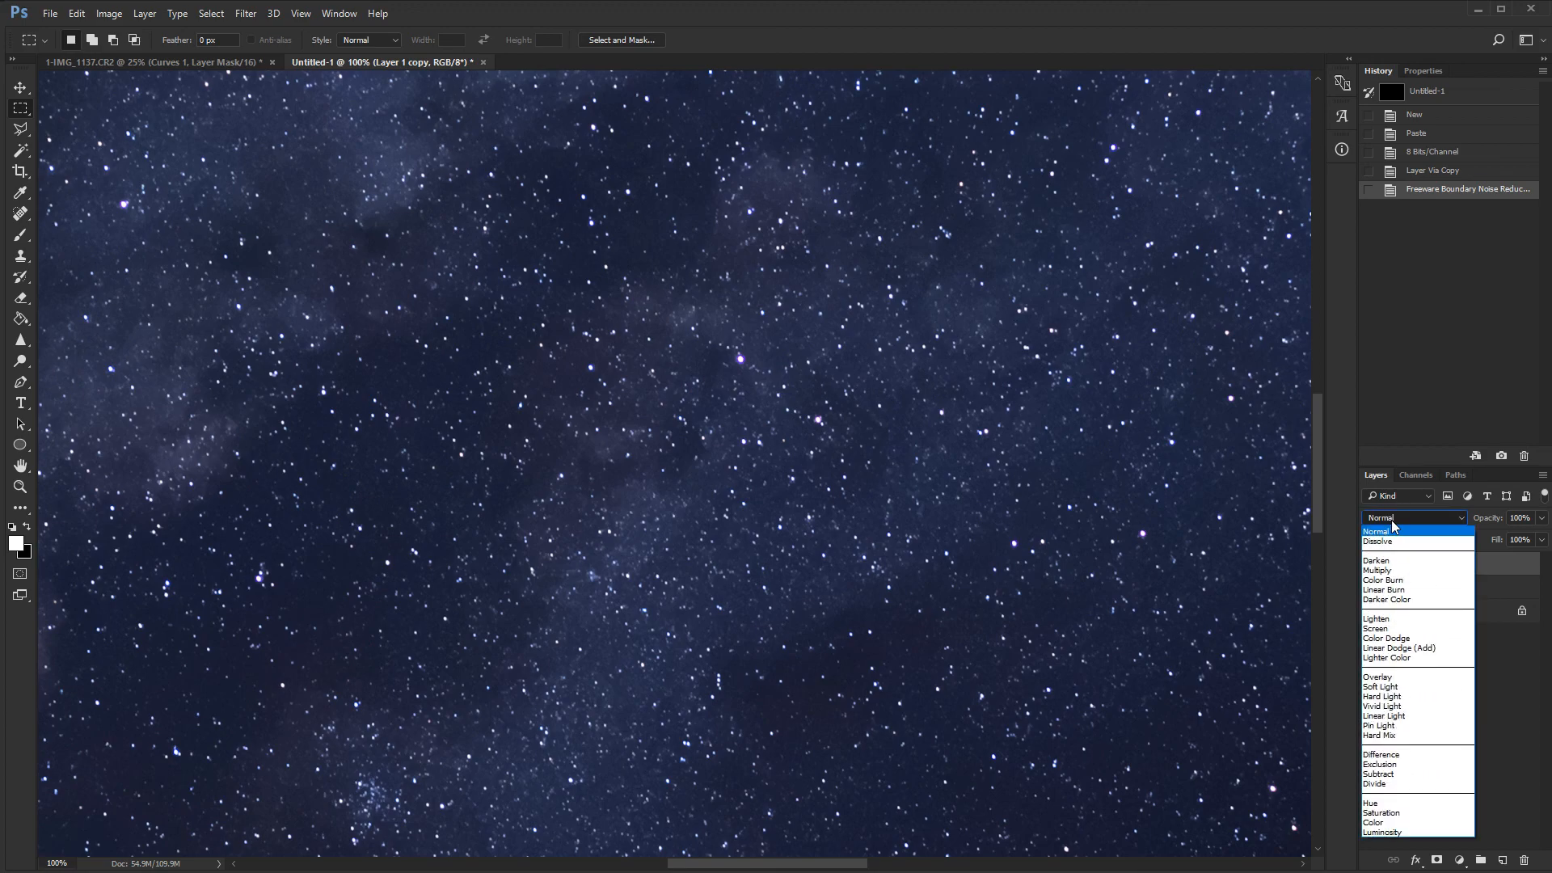
pyautogui.click(1427, 640)
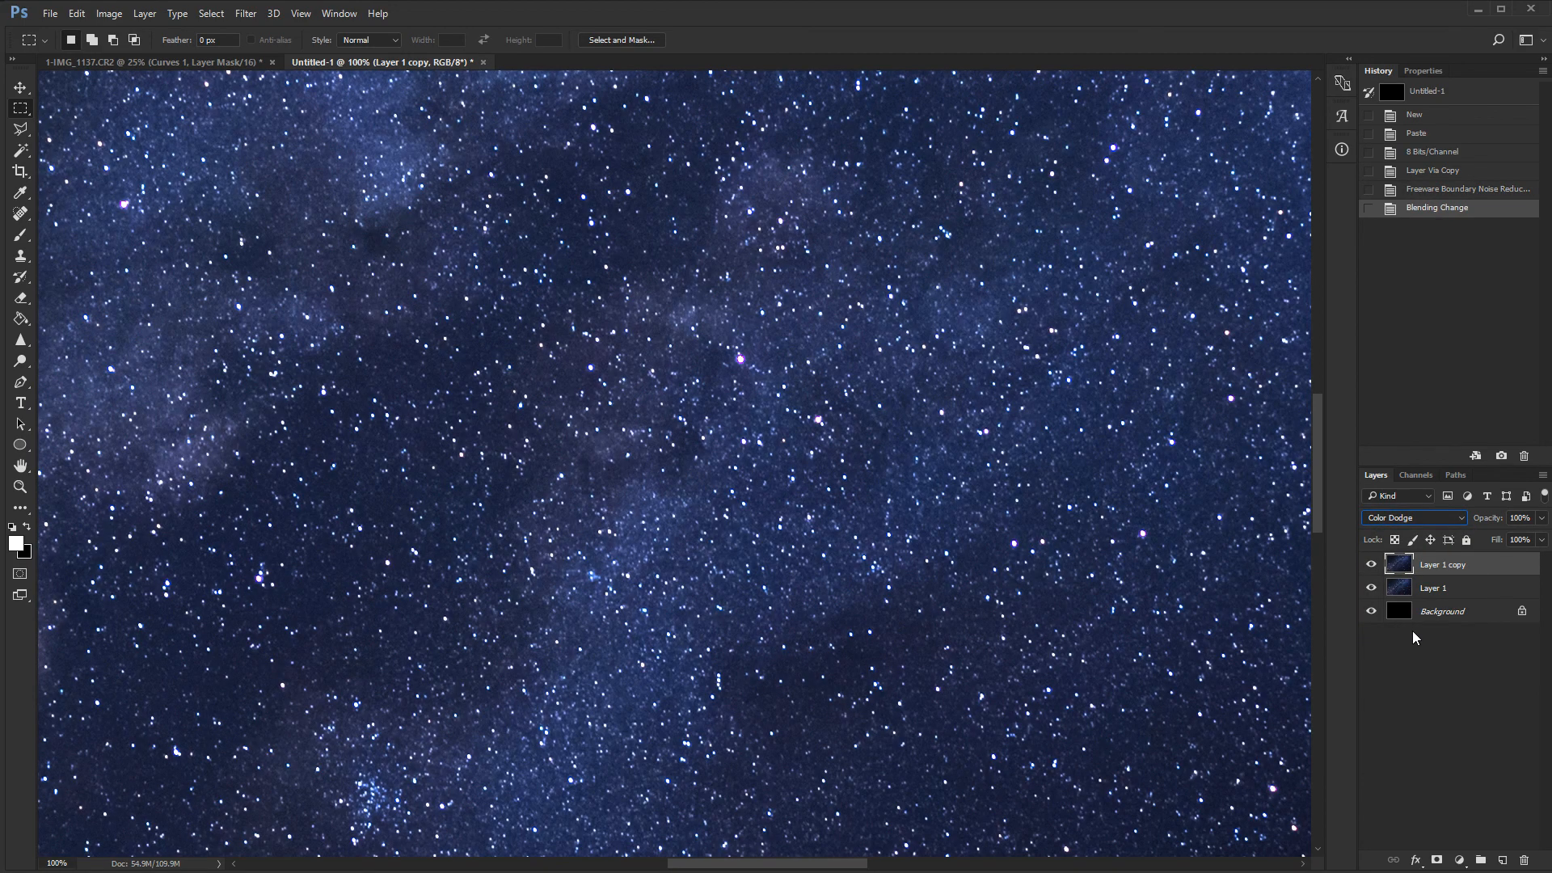
pyautogui.hotkey('ctrl', '-')
pyautogui.hotkey('ctrl', '-')
pyautogui.hotkey('ctrl', '-')
pyautogui.hotkey('ctrl', '-')
pyautogui.hotkey('ctrl', '-')
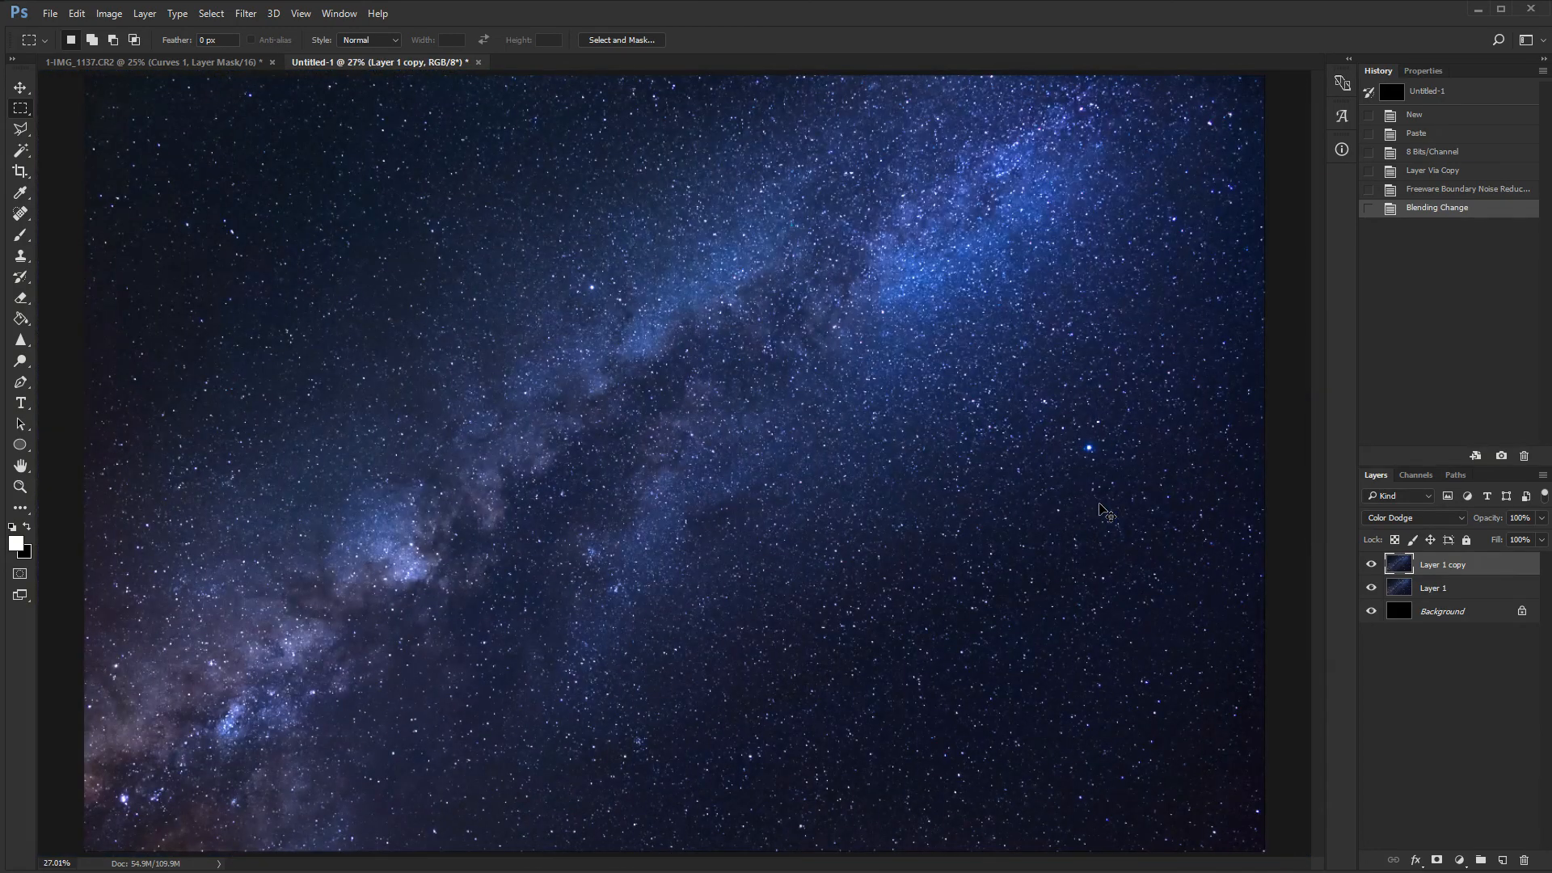
pyautogui.hotkey('ctrl', '+')
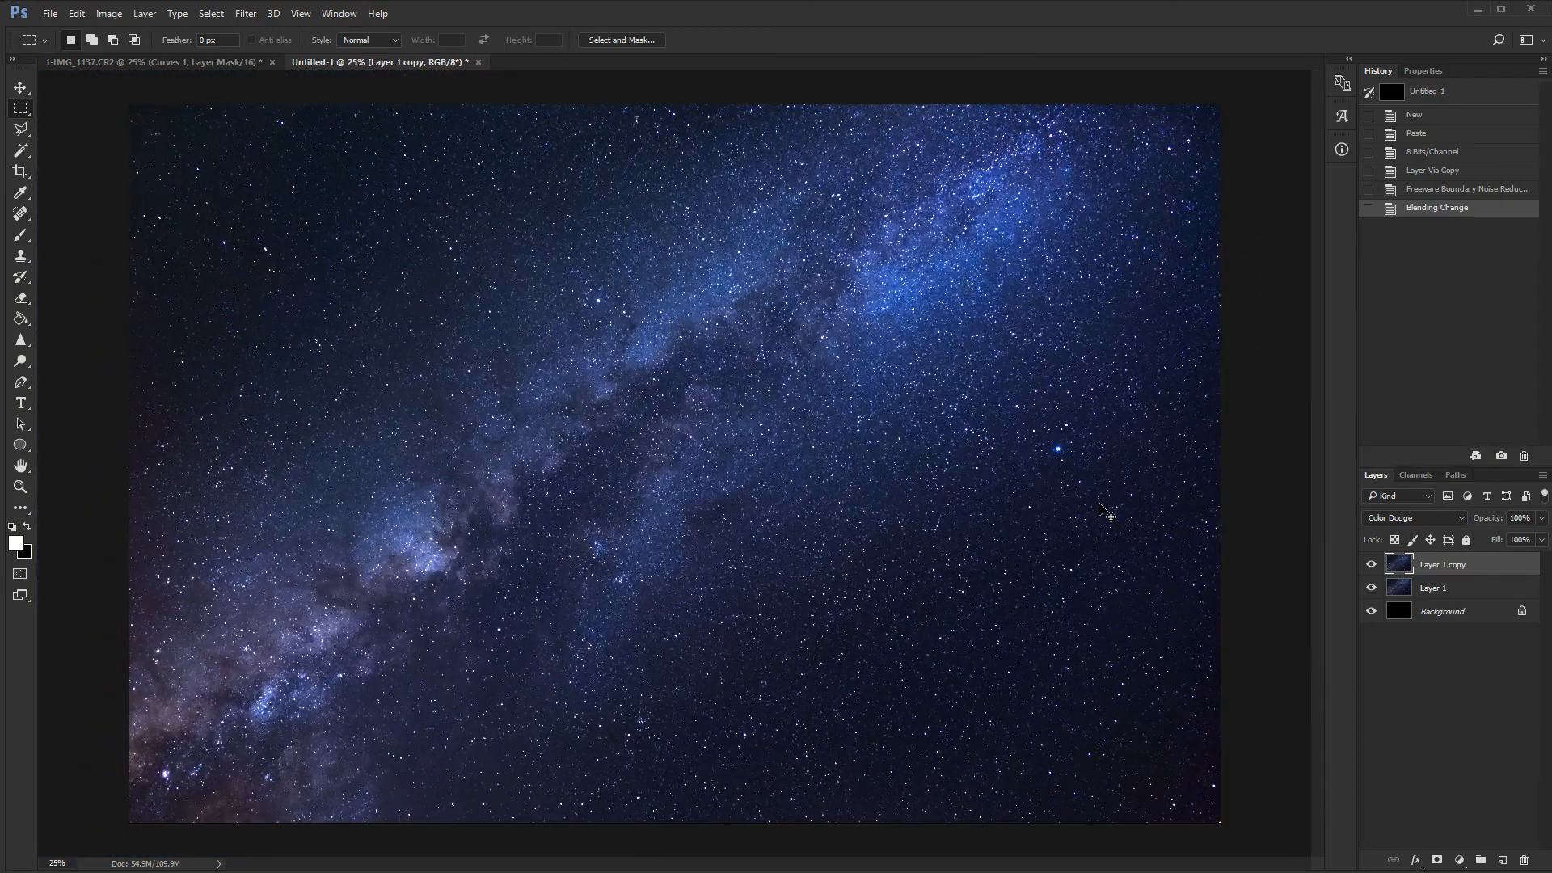
pyautogui.click(1372, 569)
pyautogui.click(1372, 568)
# Step: Set the fill of the Color Dodge layer to 35% and compare the image with and without it
pyautogui.moveTo(1542, 539); pyautogui.dragTo(1500, 558)
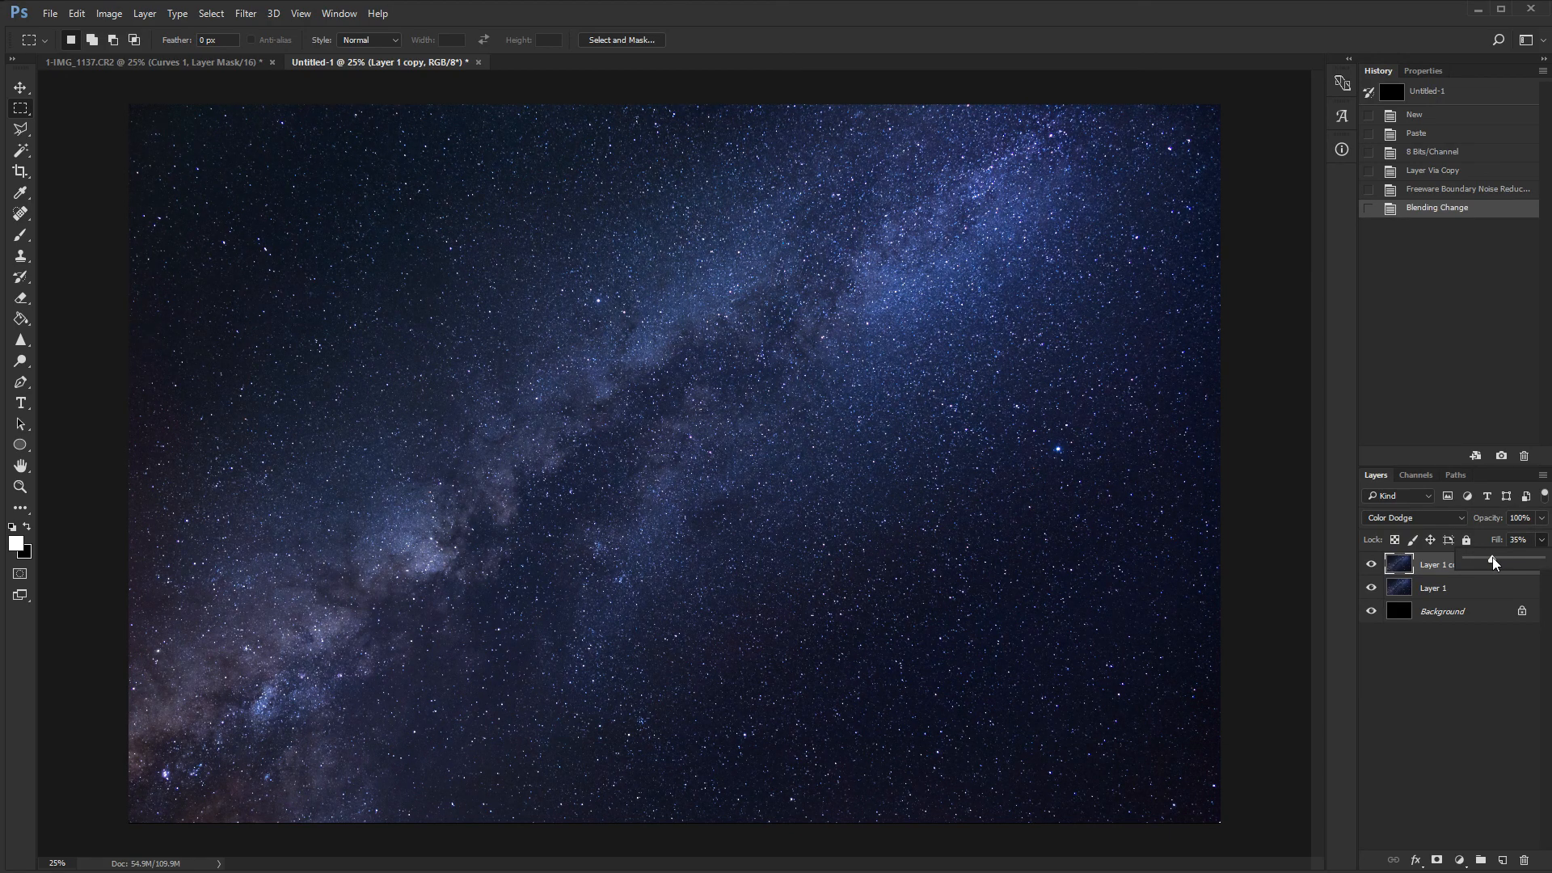
pyautogui.moveTo(1492, 558); pyautogui.dragTo(1492, 558)
pyautogui.click(1372, 566)
pyautogui.click(1372, 565)
pyautogui.click(1371, 566)
pyautogui.click(1371, 566)
pyautogui.click(1372, 566)
pyautogui.click(1372, 566)
pyautogui.click(1371, 566)
pyautogui.click(1371, 566)
# Step: Check the Color Dodge layer's effect on the lower-left star area at 100% magnification and on the whole image
pyautogui.hotkey('ctrl', '1')
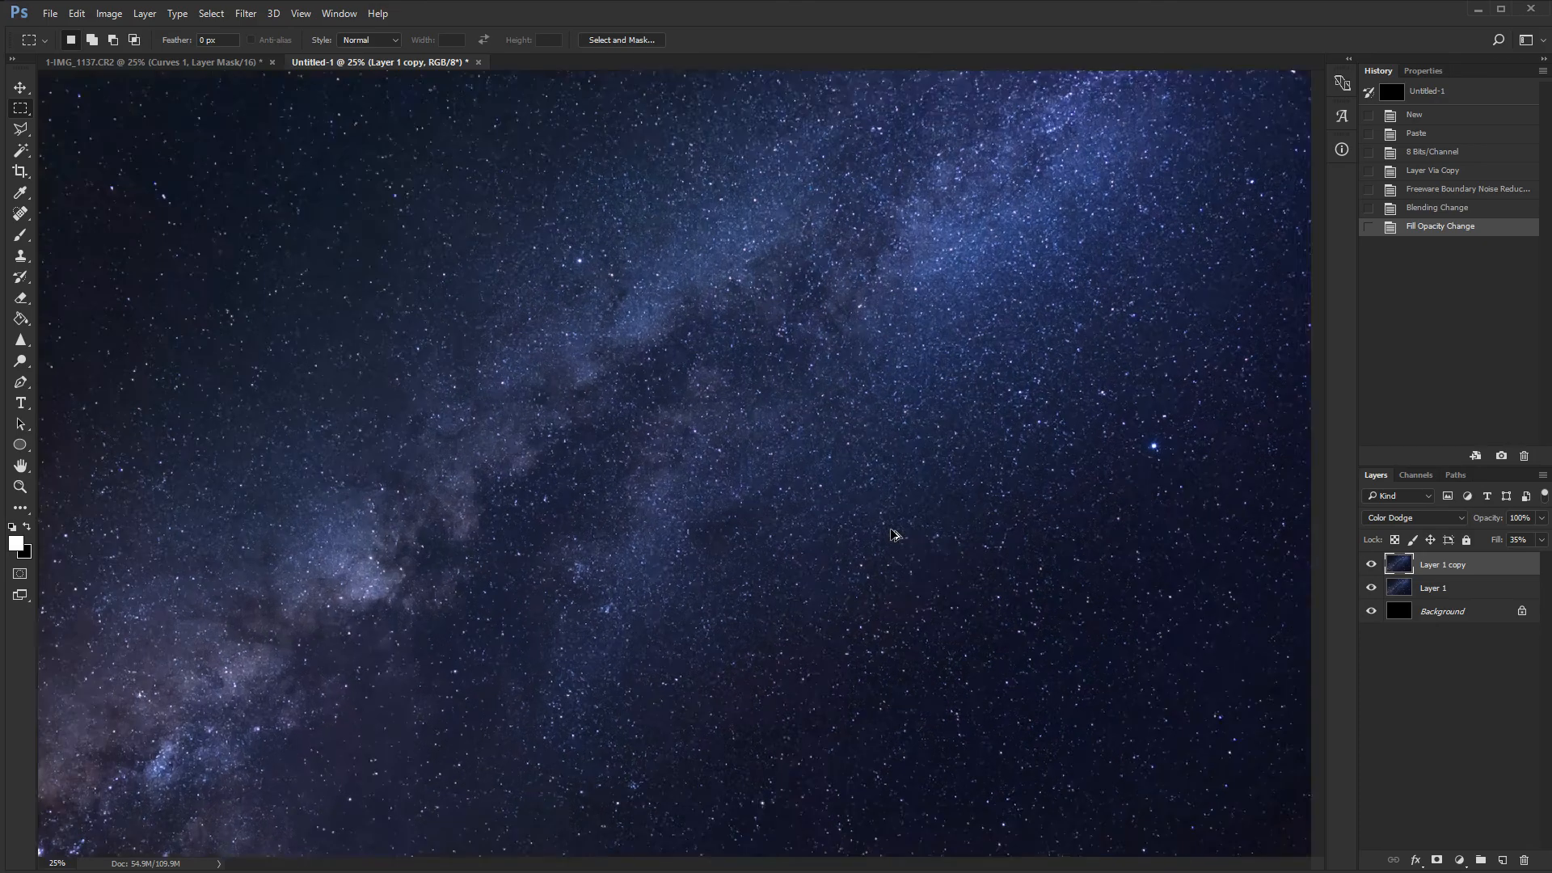
pyautogui.moveTo(590, 619); pyautogui.dragTo(1185, 139)
pyautogui.moveTo(413, 800); pyautogui.dragTo(1193, 209)
pyautogui.moveTo(651, 517); pyautogui.dragTo(1135, 282)
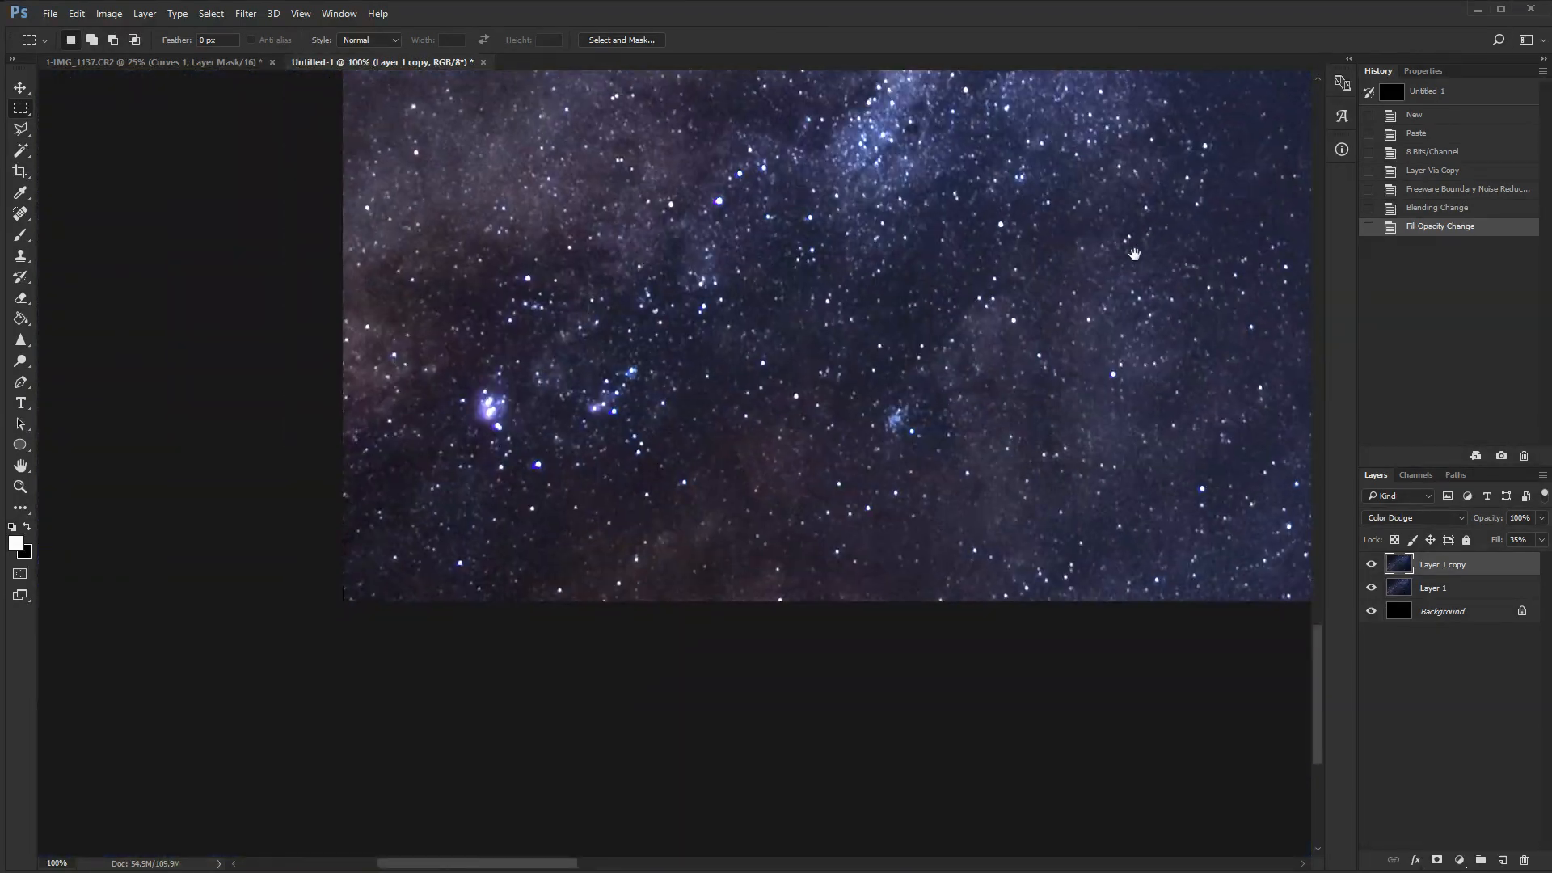
pyautogui.click(1371, 564)
pyautogui.click(1372, 564)
pyautogui.hotkey('ctrl', '0')
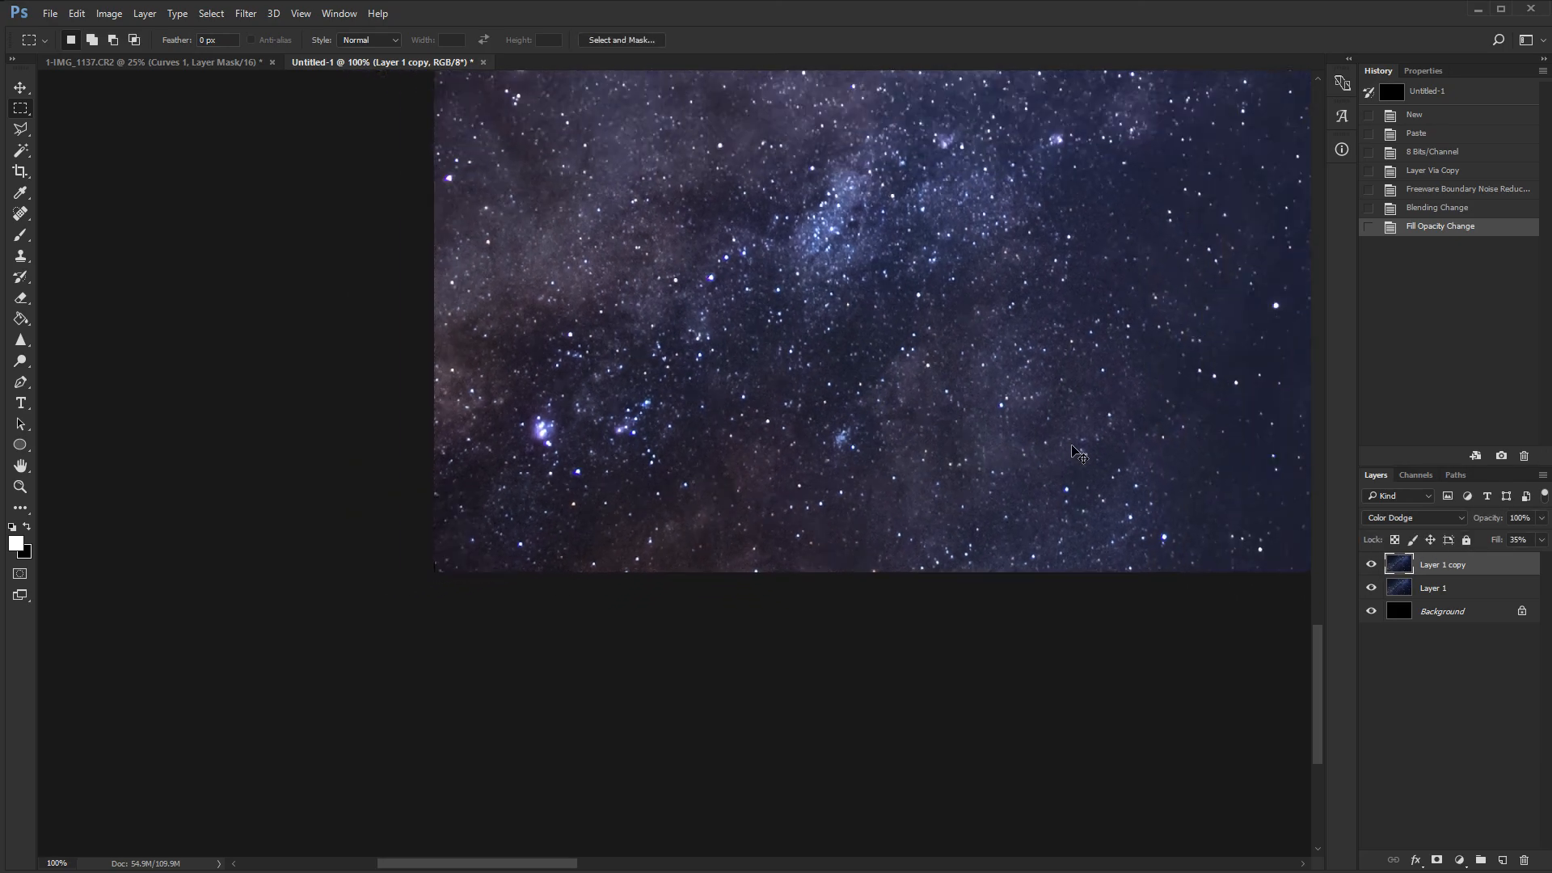
pyautogui.hotkey('ctrl', '-')
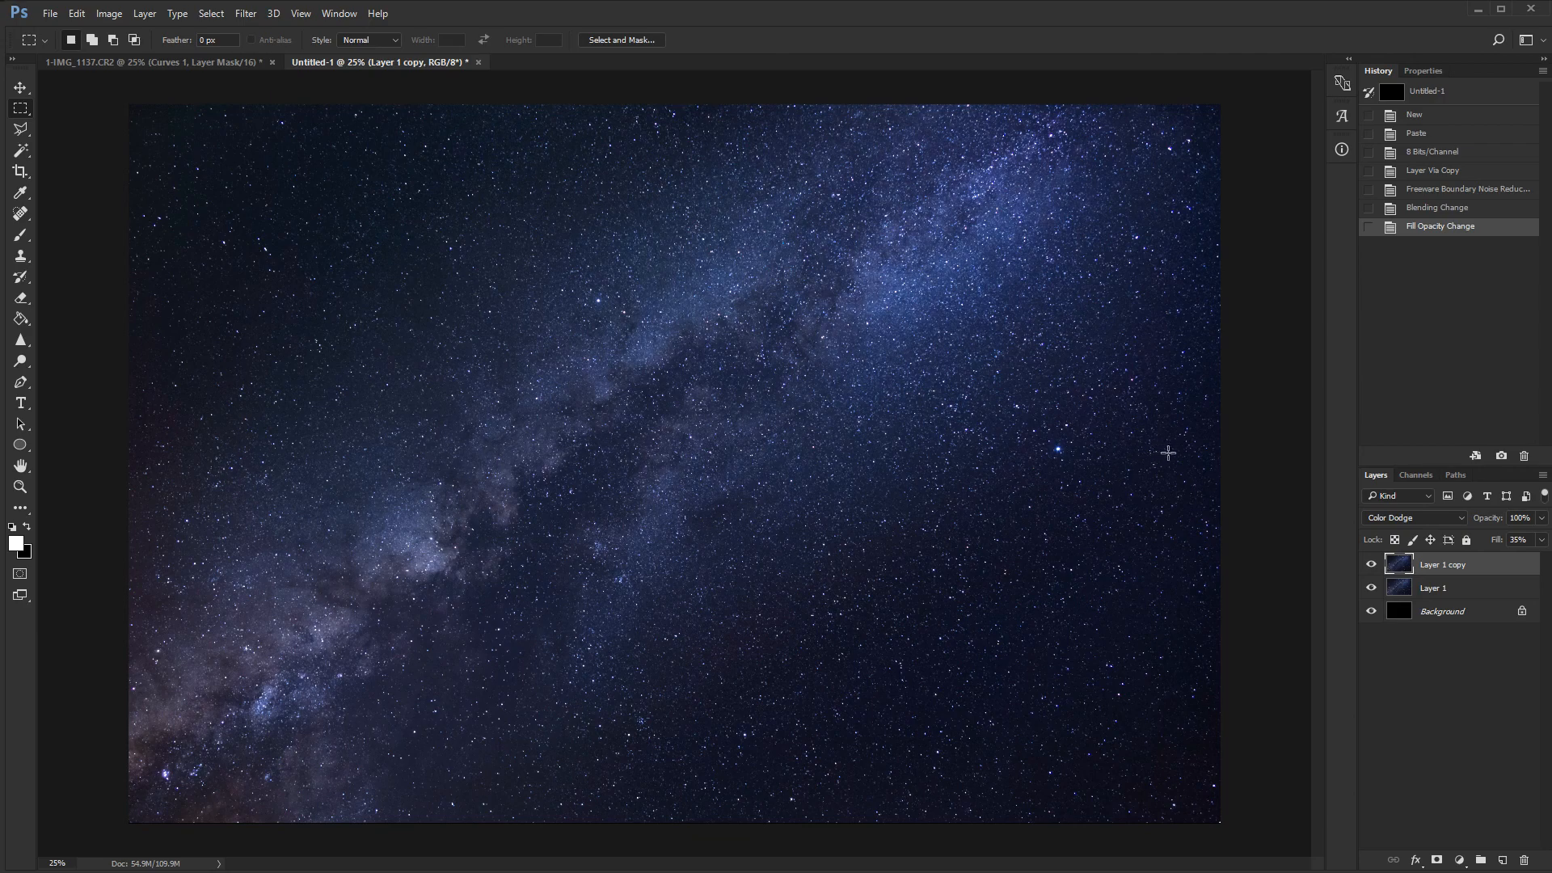
pyautogui.click(1372, 564)
pyautogui.click(1372, 564)
# Step: Erase the Color Dodge layer over the dark sky on both sides of the Milky Way using a soft 2700 px Eraser
pyautogui.click(23, 257)
pyautogui.click(28, 302)
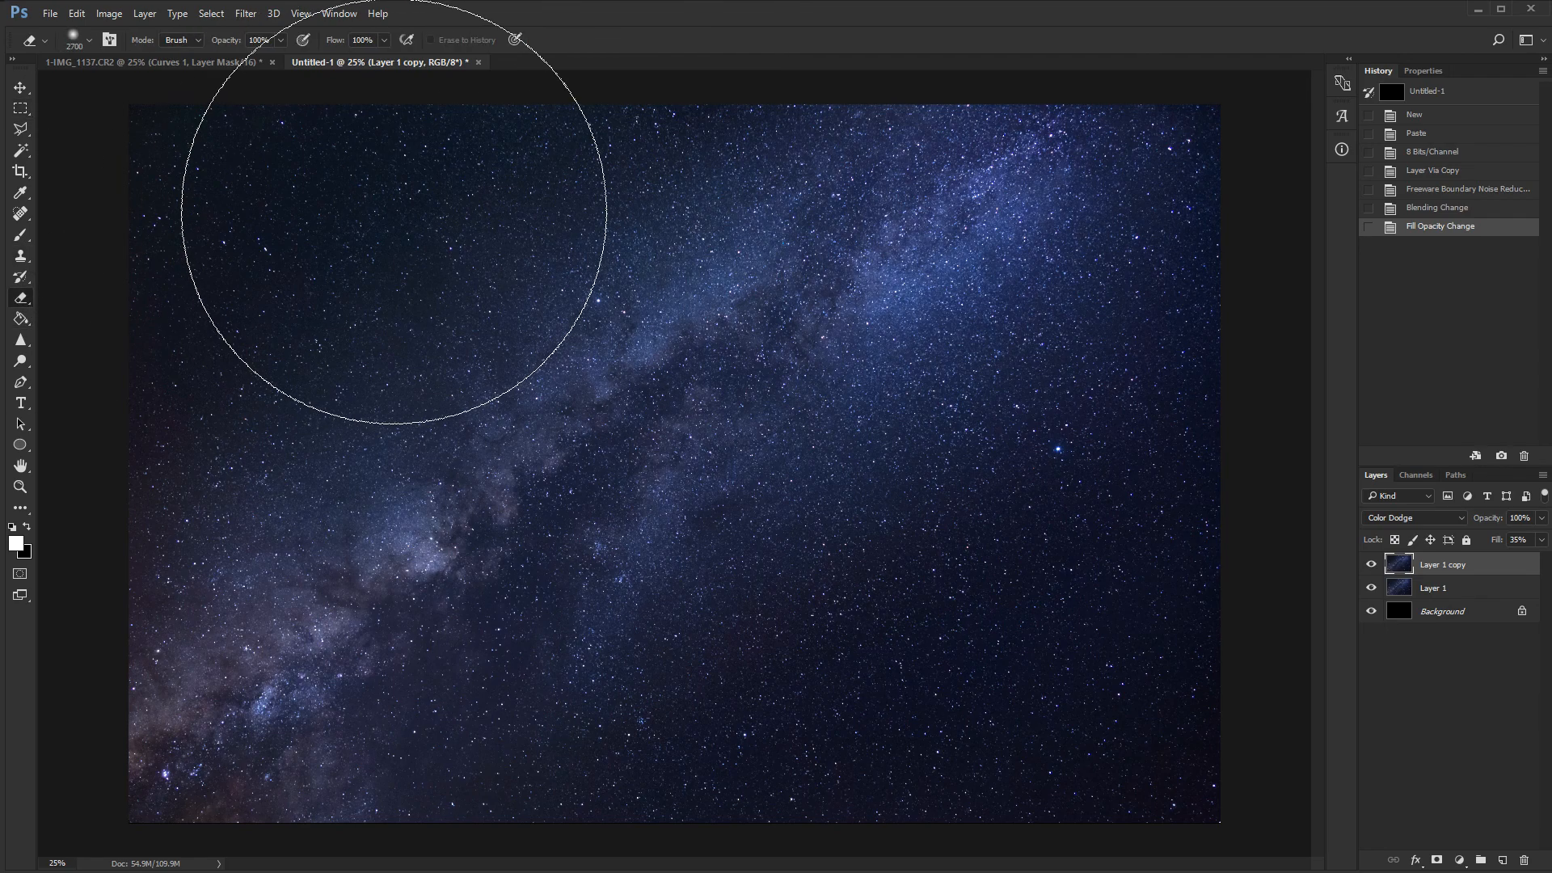
pyautogui.moveTo(150, 224)
pyautogui.mouseDown()
pyautogui.moveTo(198, 189)
pyautogui.moveTo(119, 198)
pyautogui.moveTo(661, 0)
pyautogui.moveTo(645, 21)
pyautogui.moveTo(862, 24)
pyautogui.moveTo(1099, 159)
pyautogui.mouseUp()
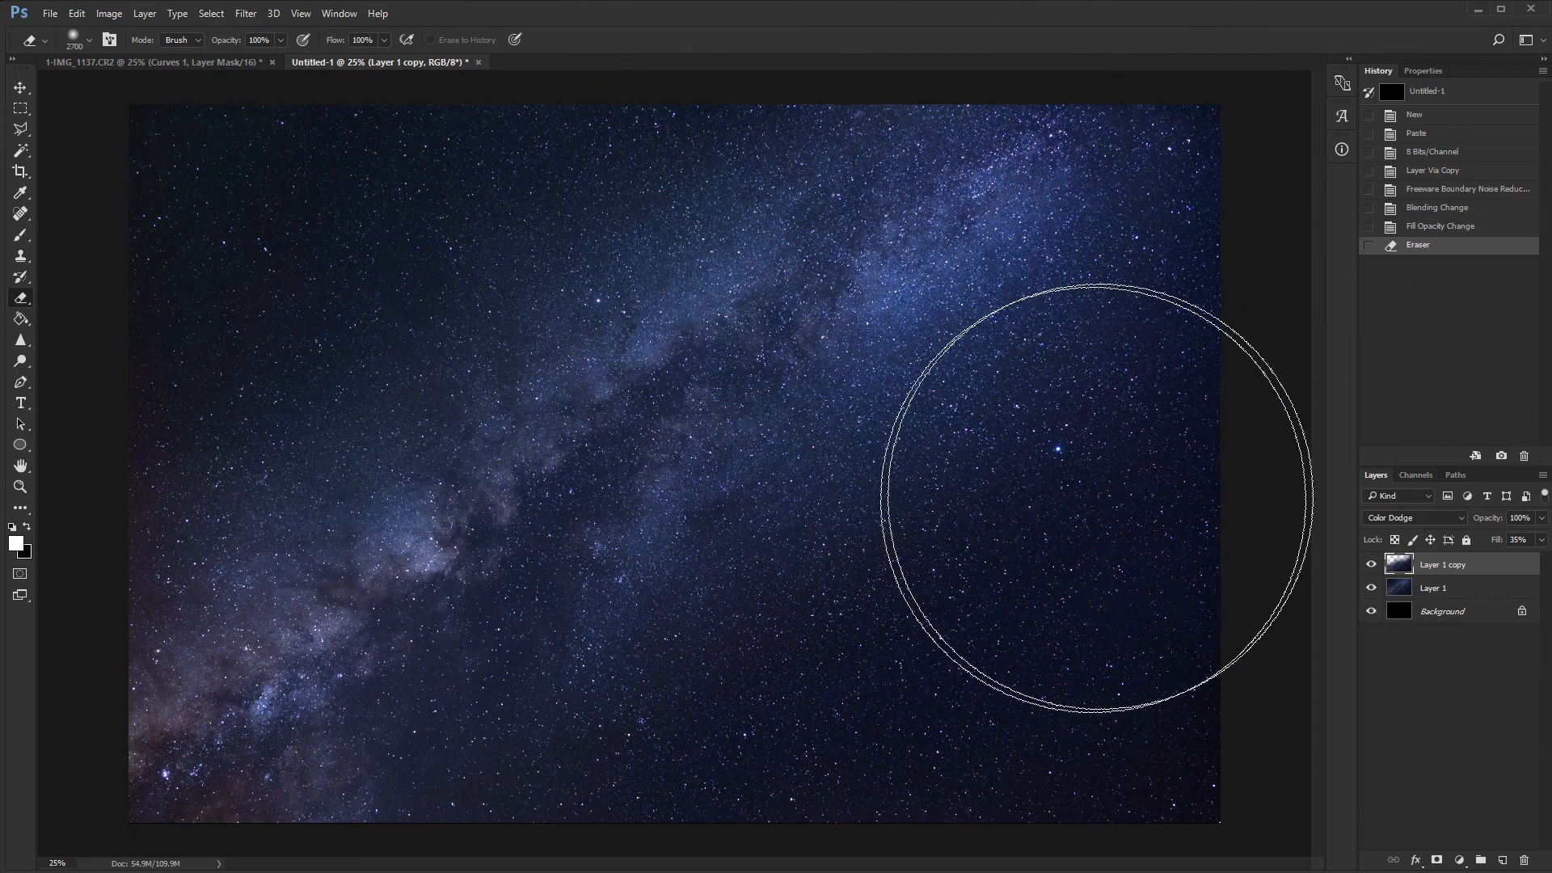
pyautogui.moveTo(1155, 847); pyautogui.dragTo(1156, 732)
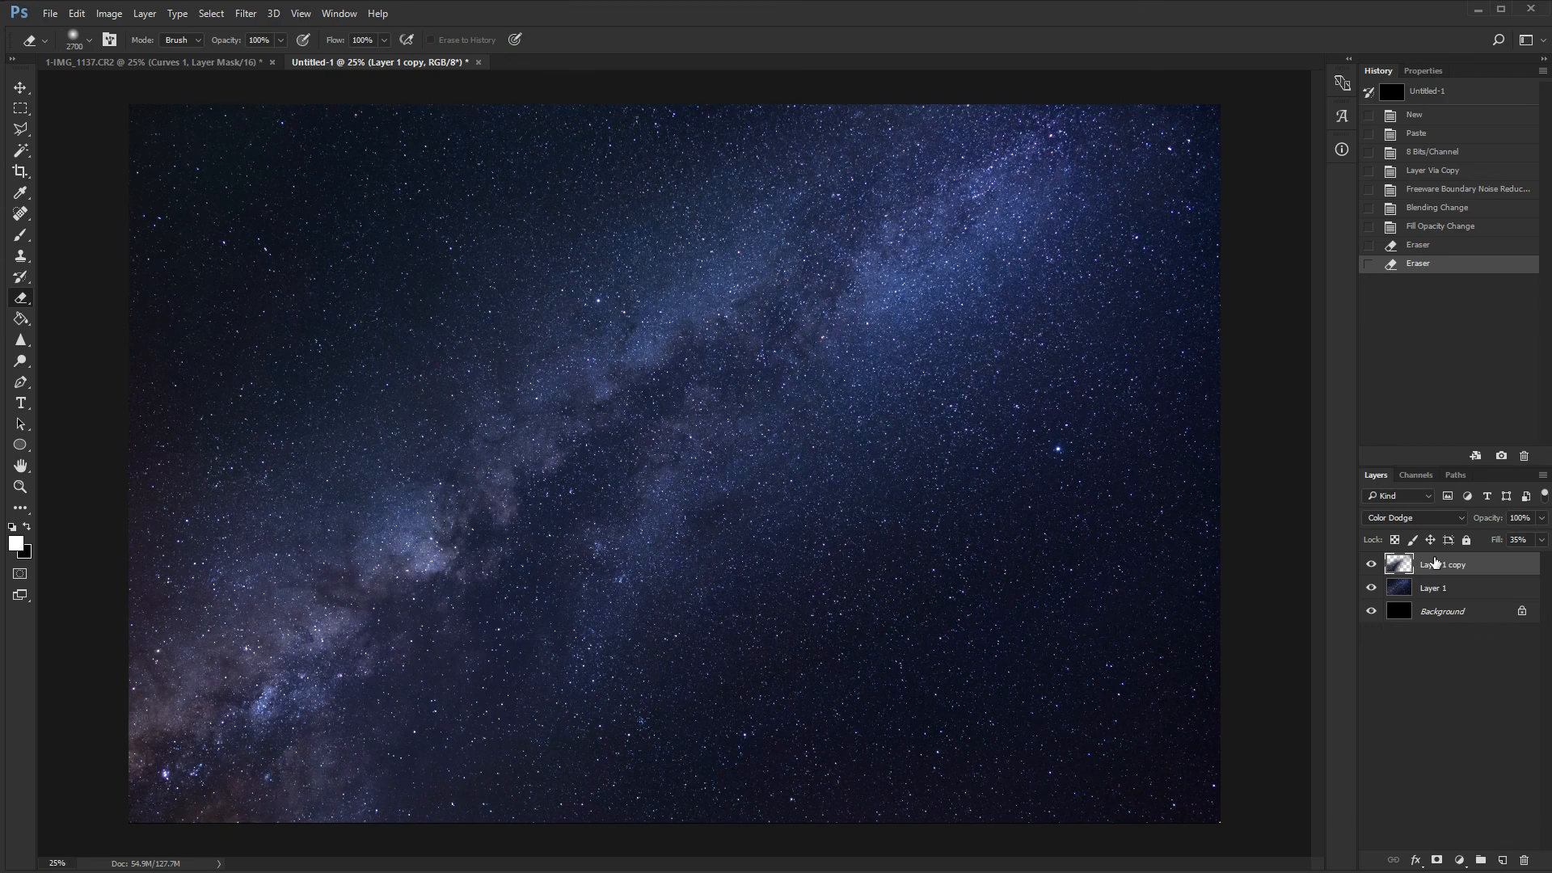
# Step: Set the fill of the erased Color Dodge layer to 53% and switch to the Rectangular Marquee tool
pyautogui.click(1540, 540)
pyautogui.moveTo(1520, 558)
pyautogui.mouseDown()
pyautogui.moveTo(1501, 559)
pyautogui.moveTo(1535, 563)
pyautogui.moveTo(1505, 559)
pyautogui.mouseUp()
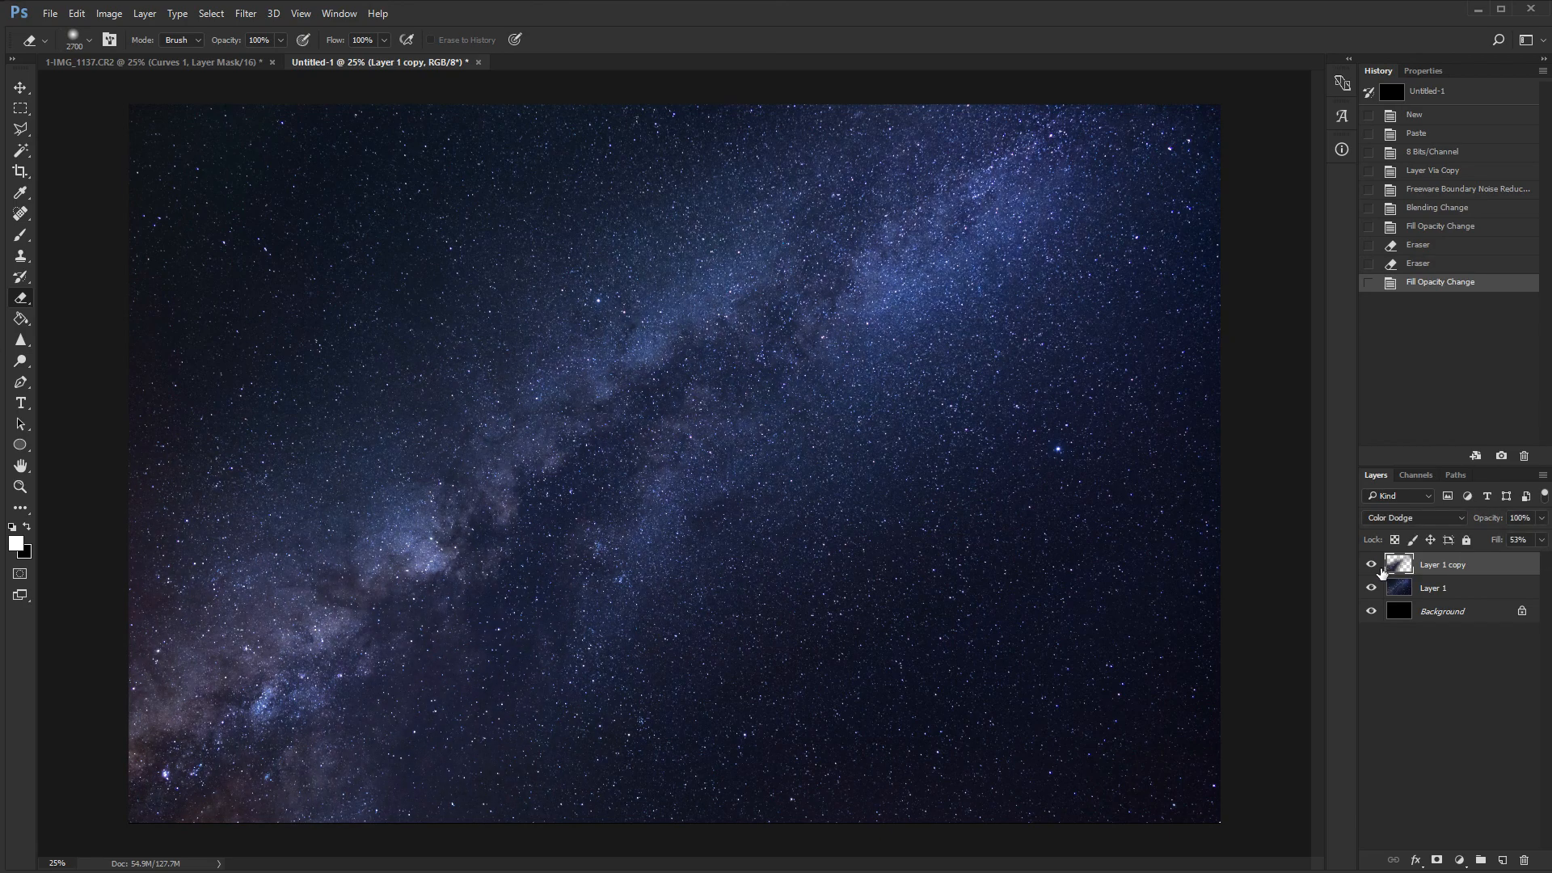
pyautogui.click(21, 109)
pyautogui.hotkey('ctrl', '-')
pyautogui.hotkey('ctrl', '-')
pyautogui.hotkey('ctrl', '-')
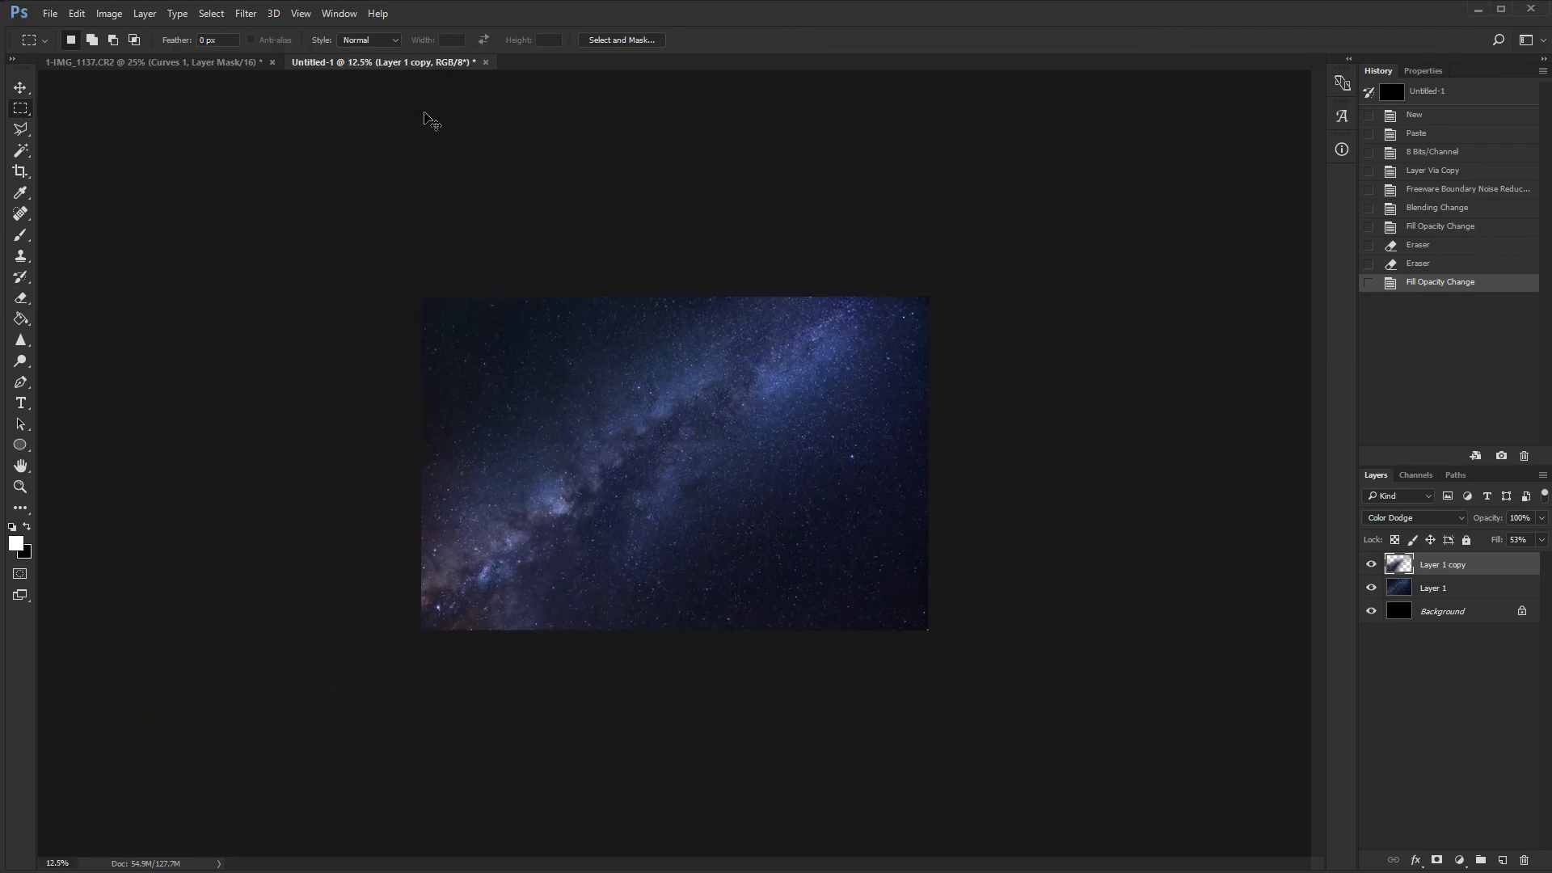
# Step: Merge the Color Dodge layer into the Milky Way layer beneath it and compare the result with the unedited photo layer
pyautogui.hotkey('ctrl', '0')
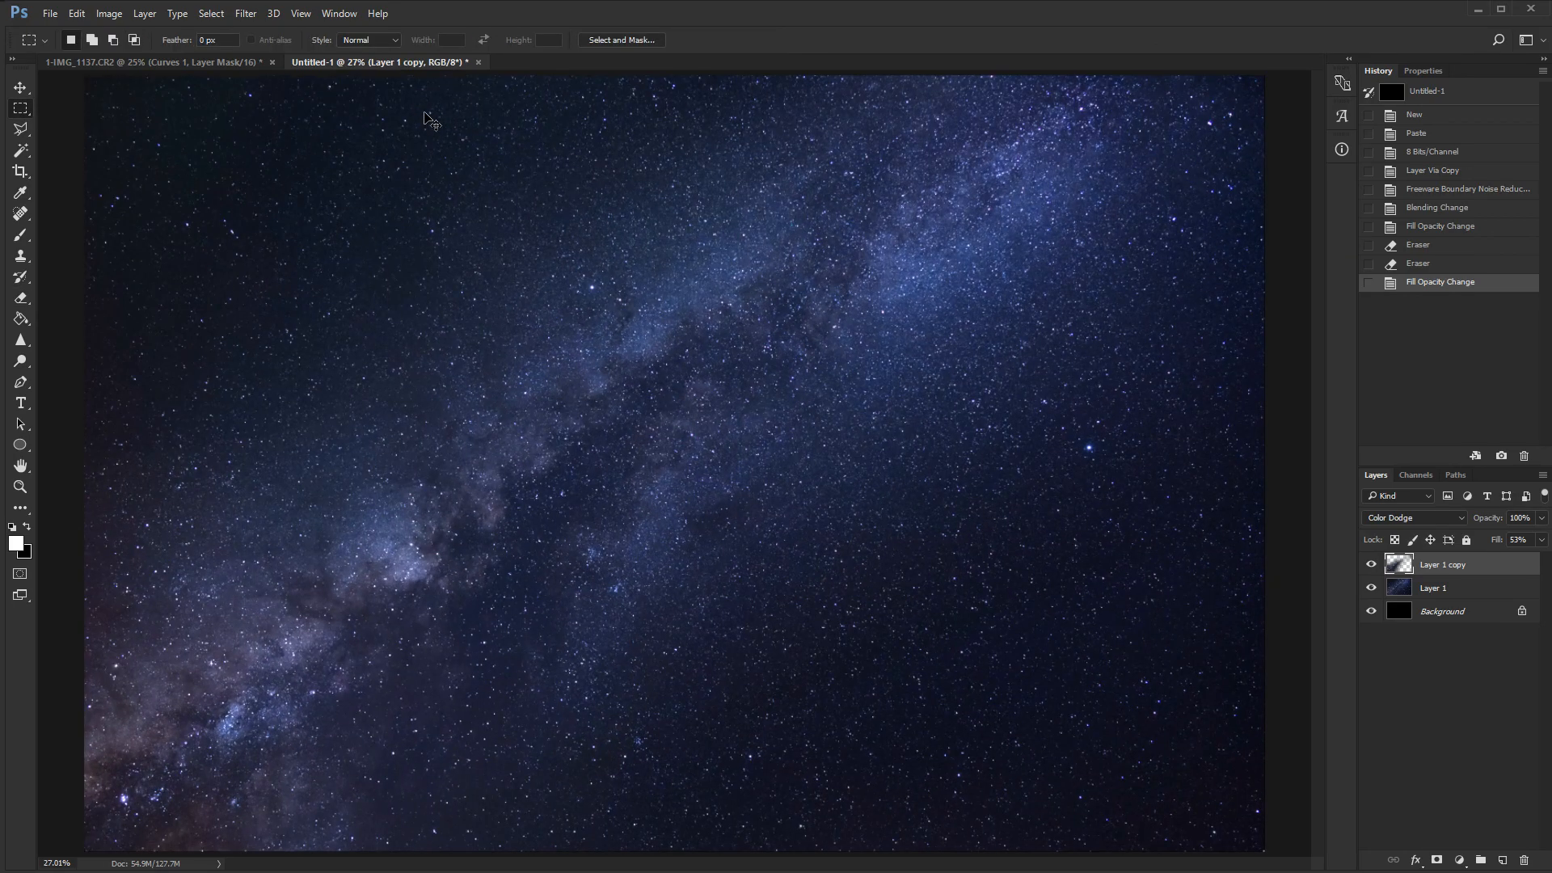
pyautogui.hotkey('ctrl', '-')
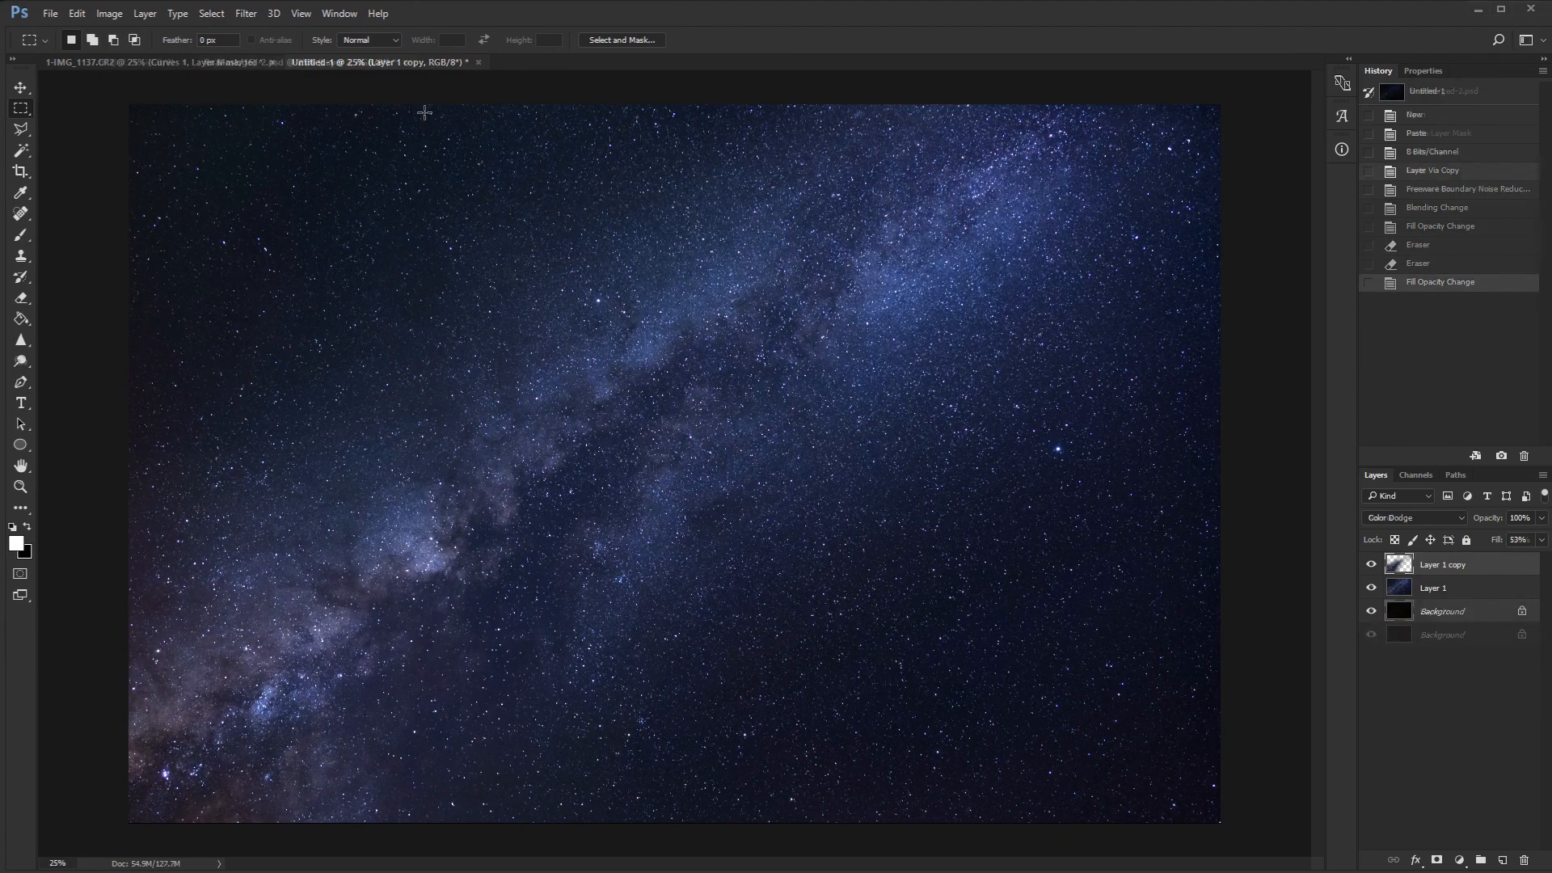
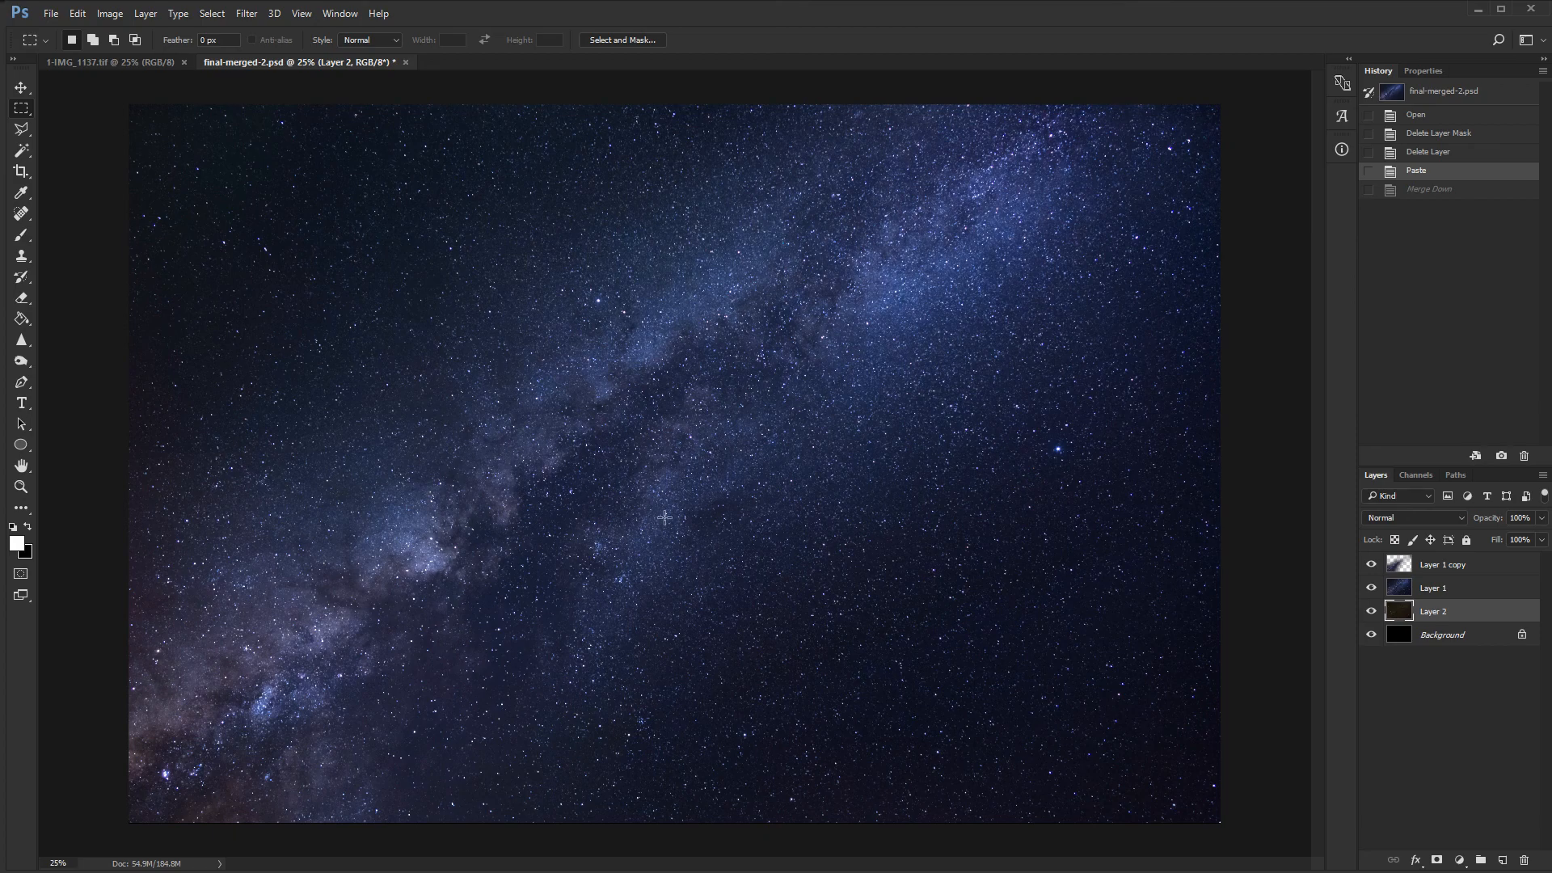
pyautogui.click(1422, 565)
pyautogui.hotkey('ctrl', 'e')
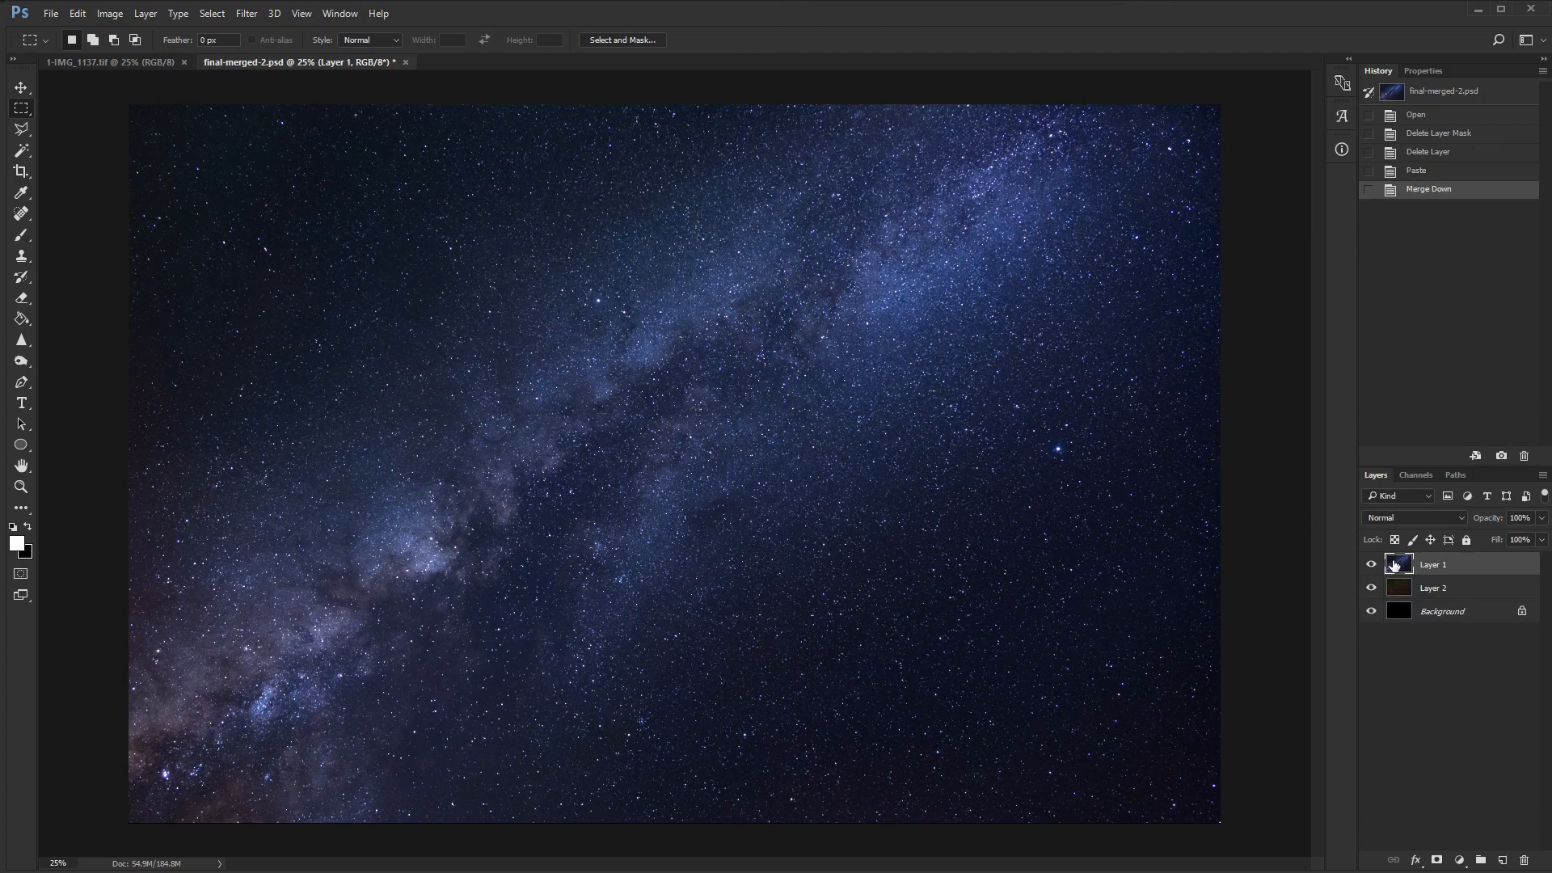
pyautogui.click(1372, 564)
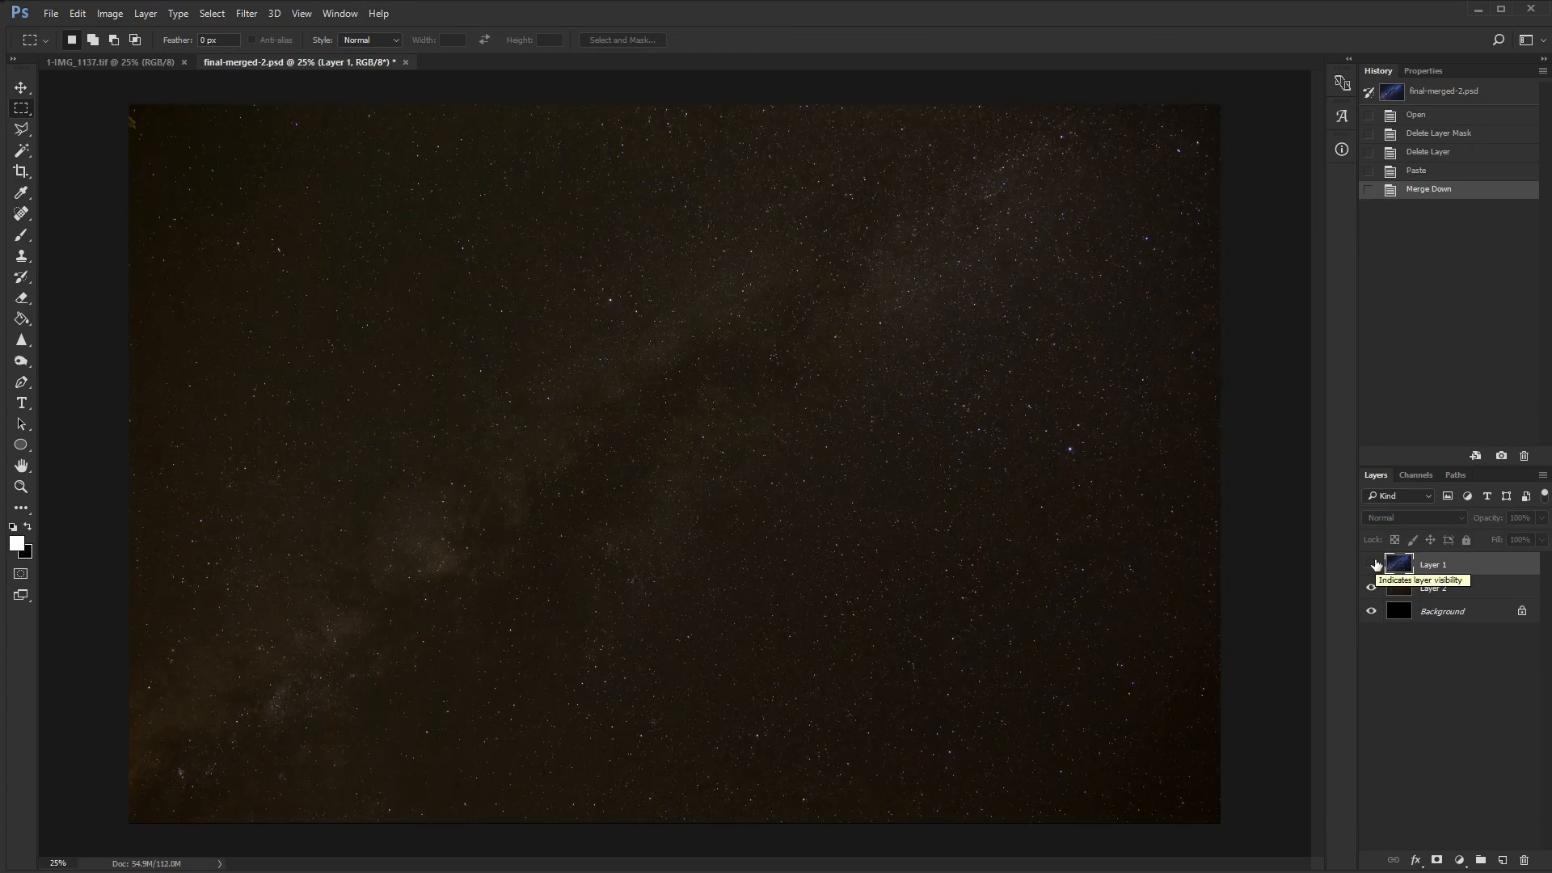
pyautogui.click(1372, 564)
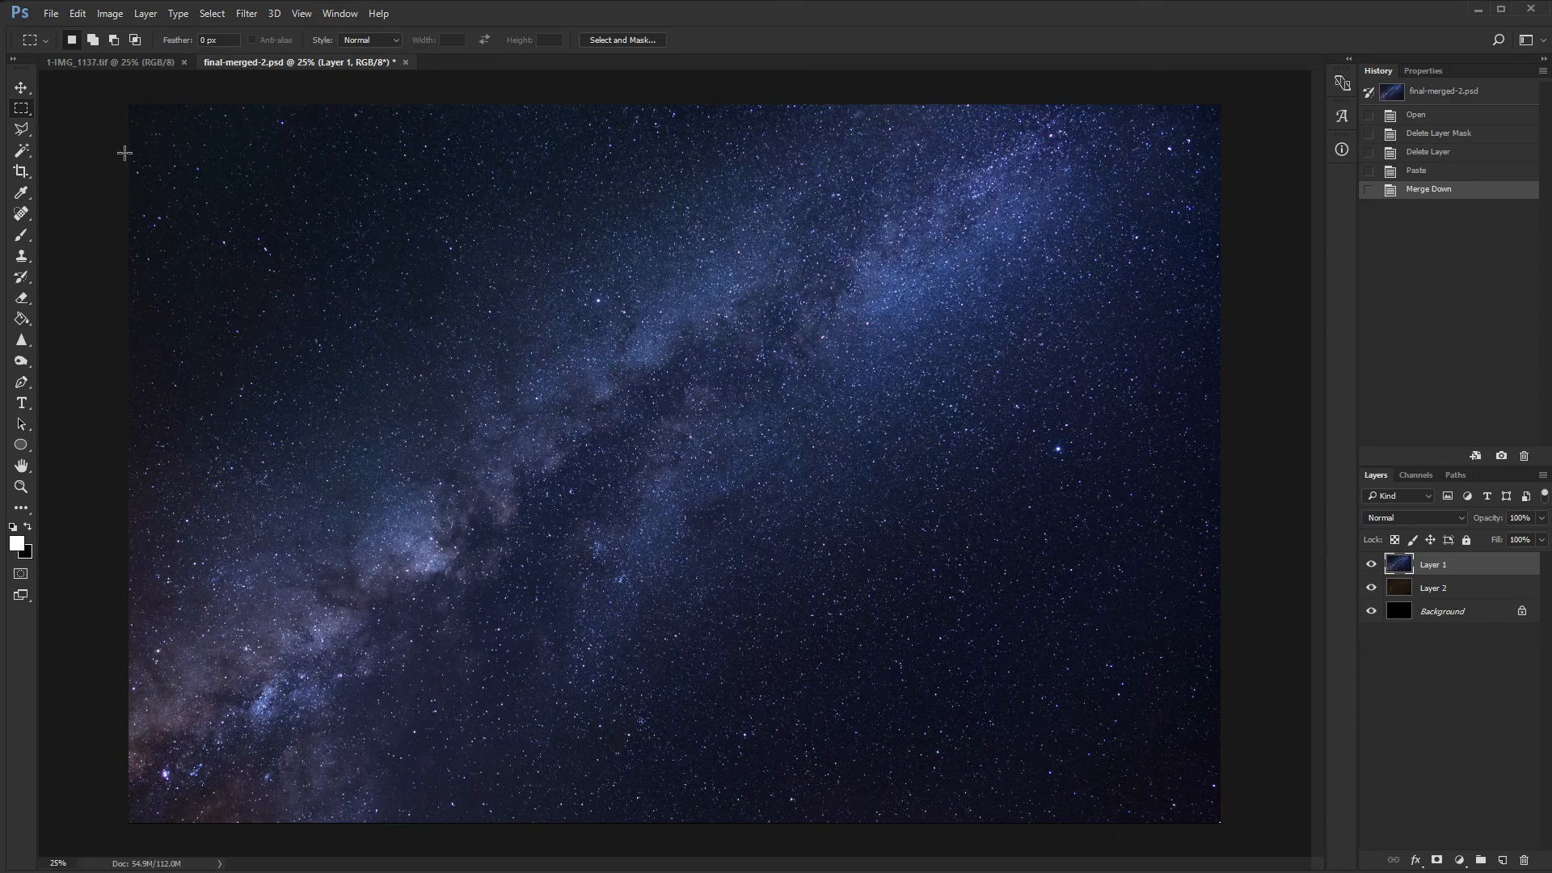
# Step: Resize the image to a width of 2600 pixels, keeping its proportions
pyautogui.click(110, 12)
pyautogui.click(111, 15)
pyautogui.click(111, 16)
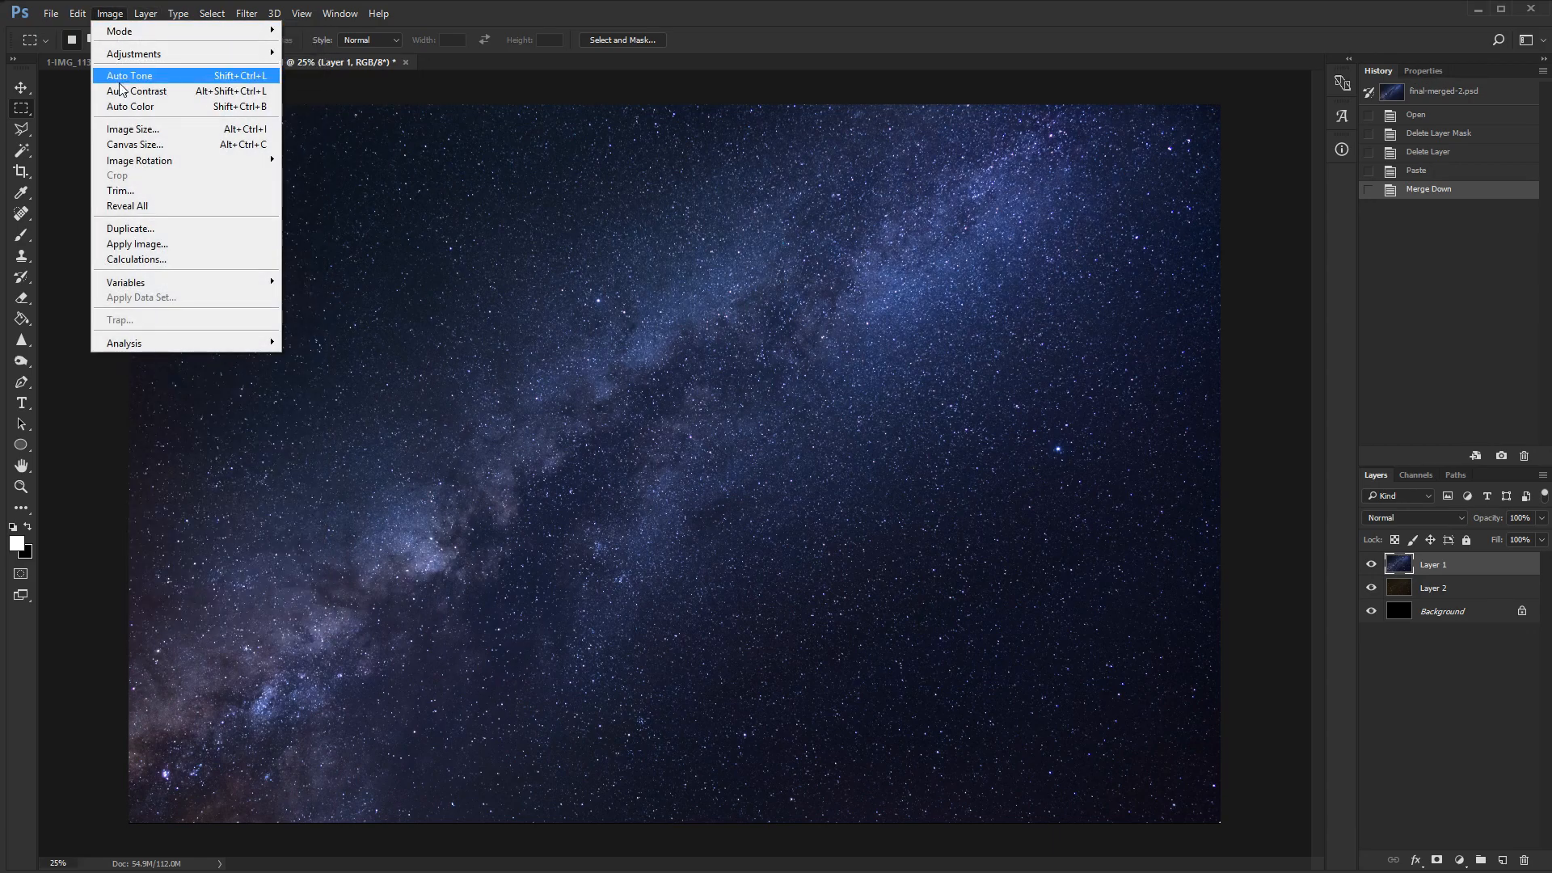
pyautogui.click(127, 124)
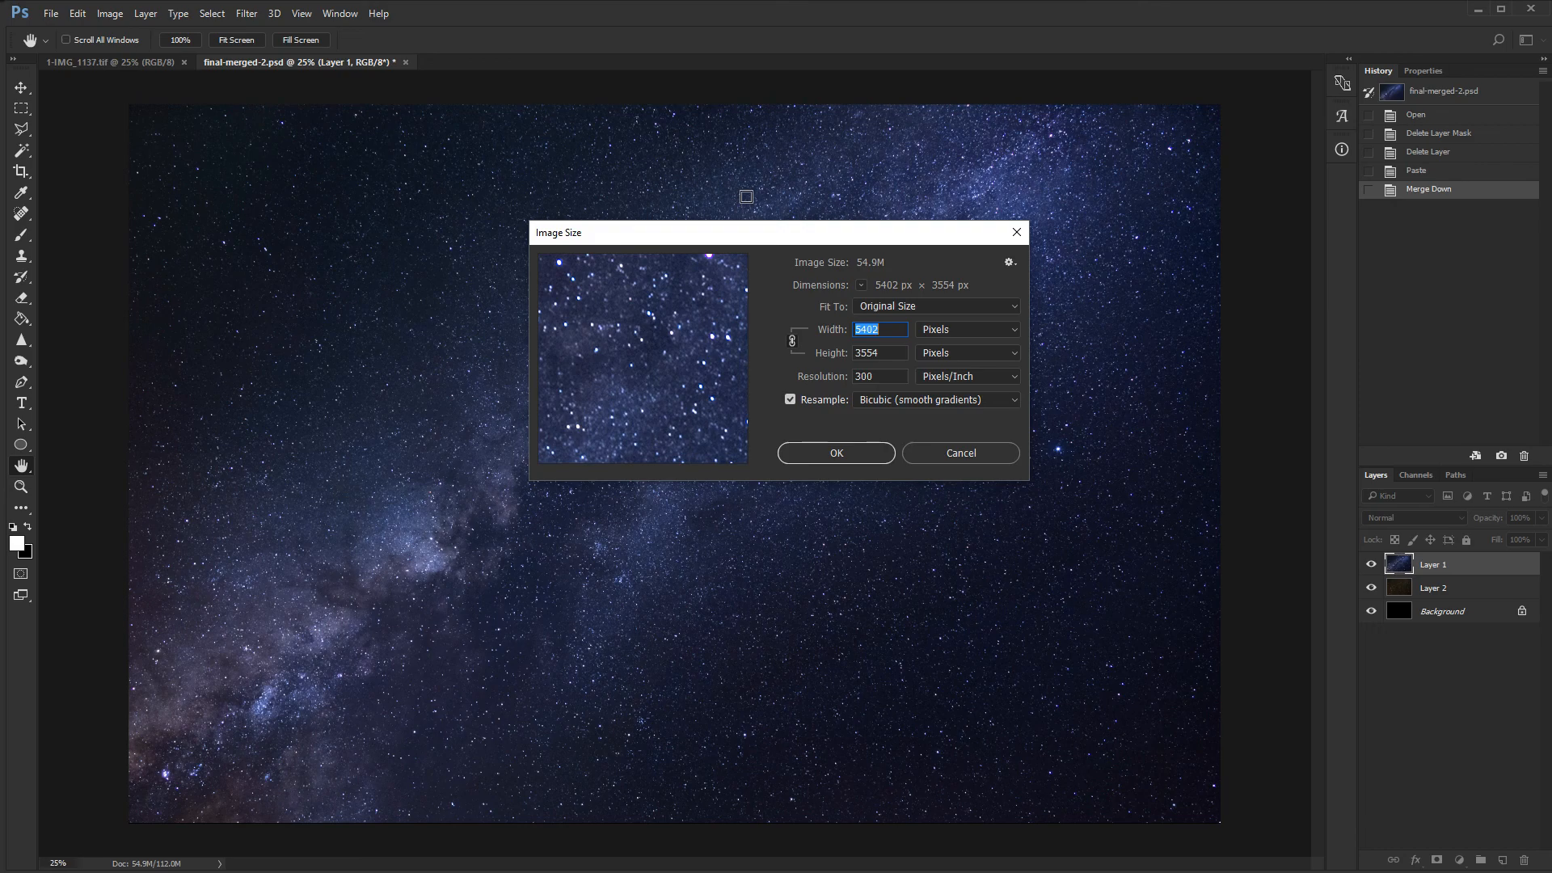
pyautogui.write('2642')
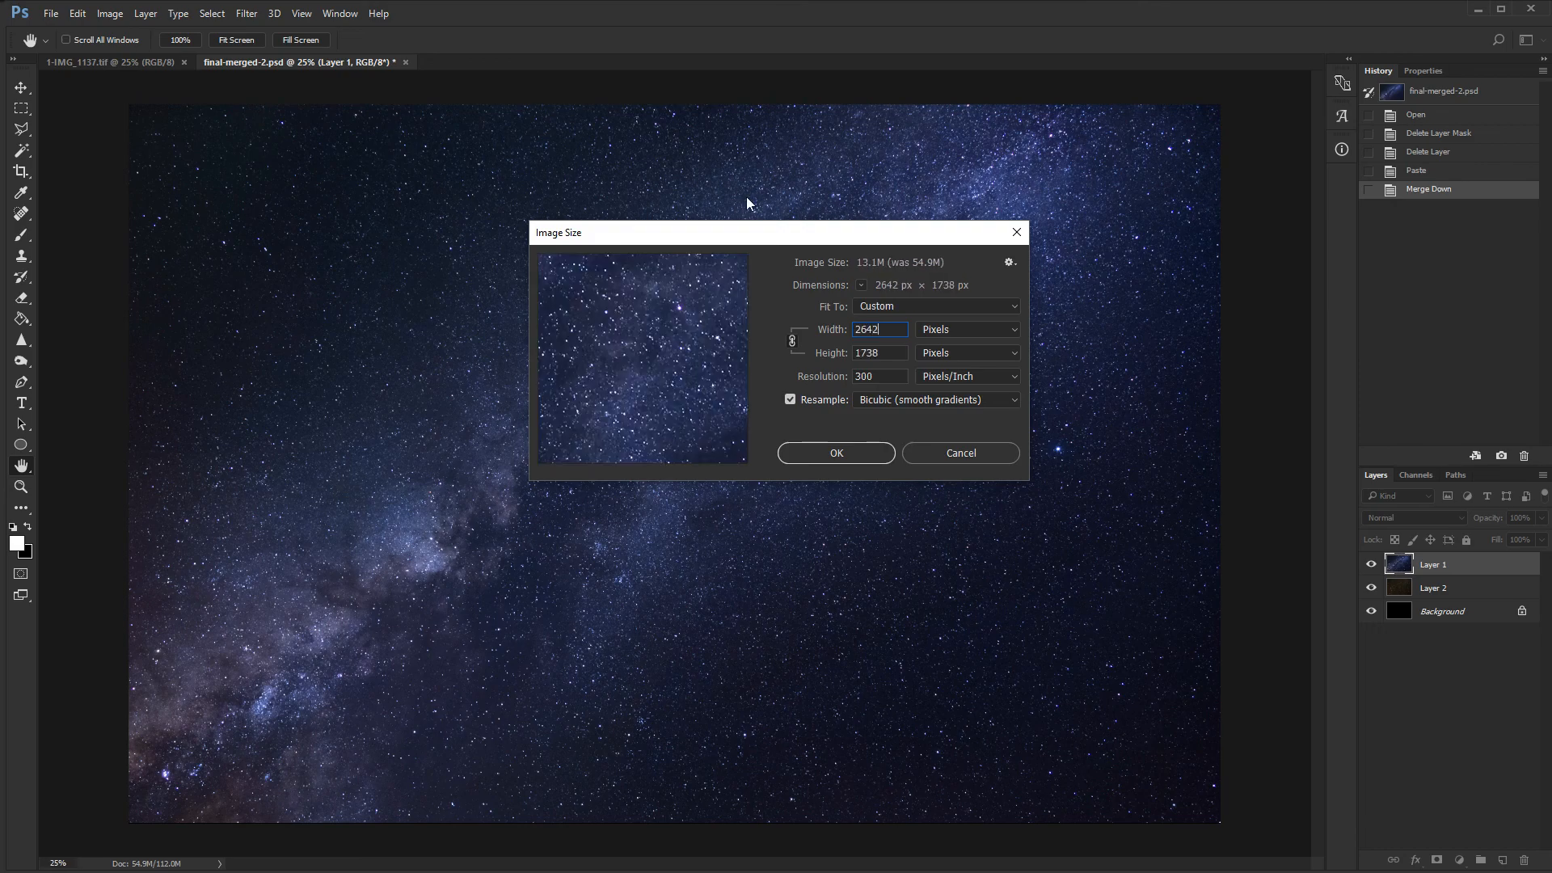
pyautogui.press('BackSpace')
pyautogui.press('BackSpace')
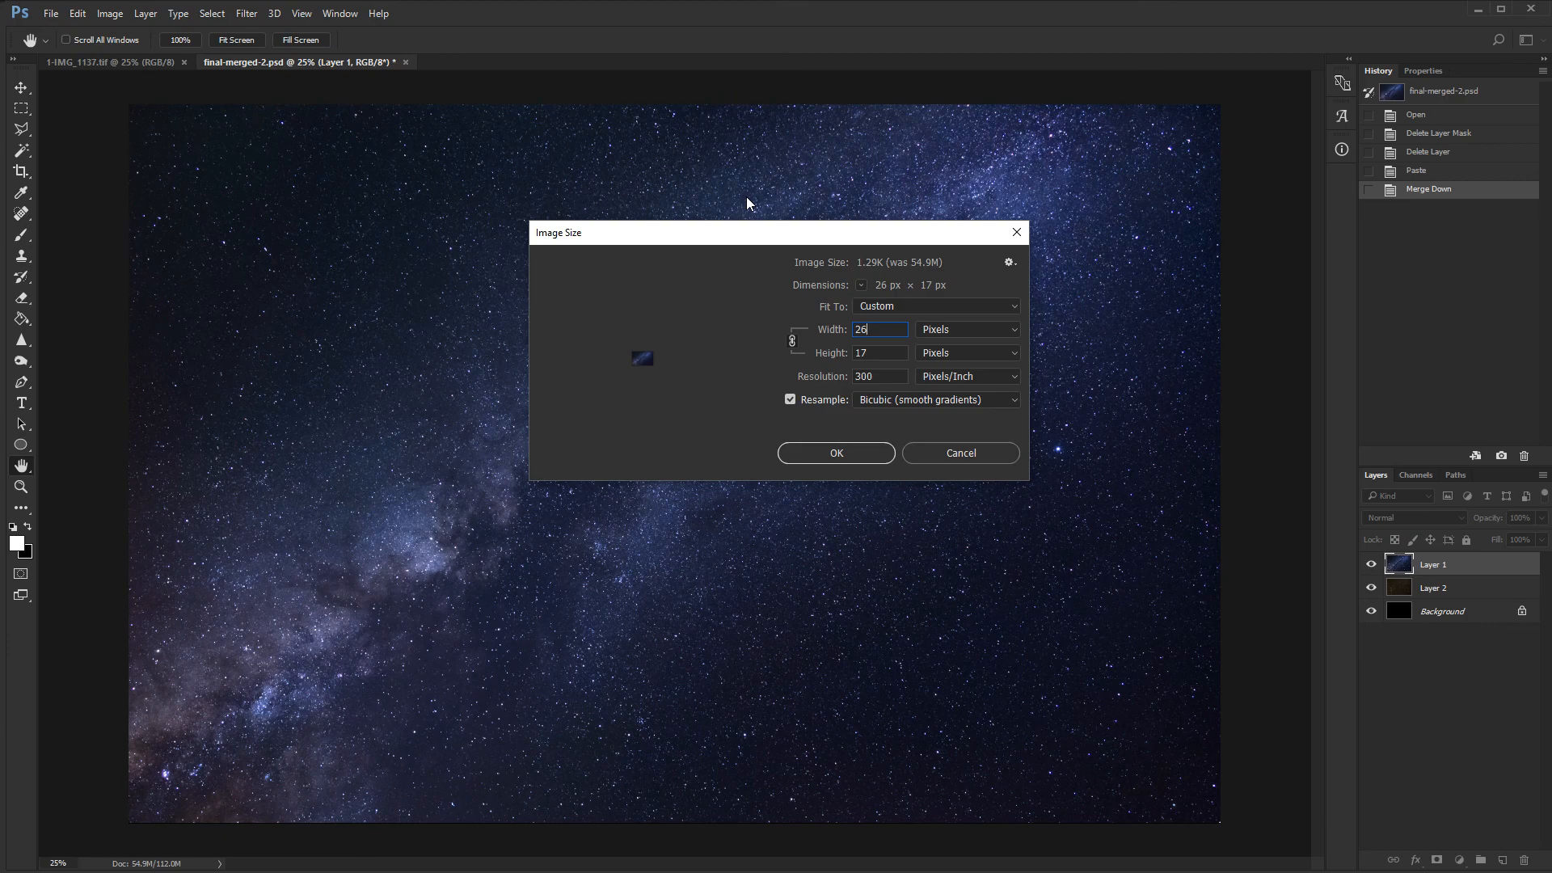
pyautogui.write('400')
pyautogui.press('BackSpace')
pyautogui.press('BackSpace')
pyautogui.press('BackSpace')
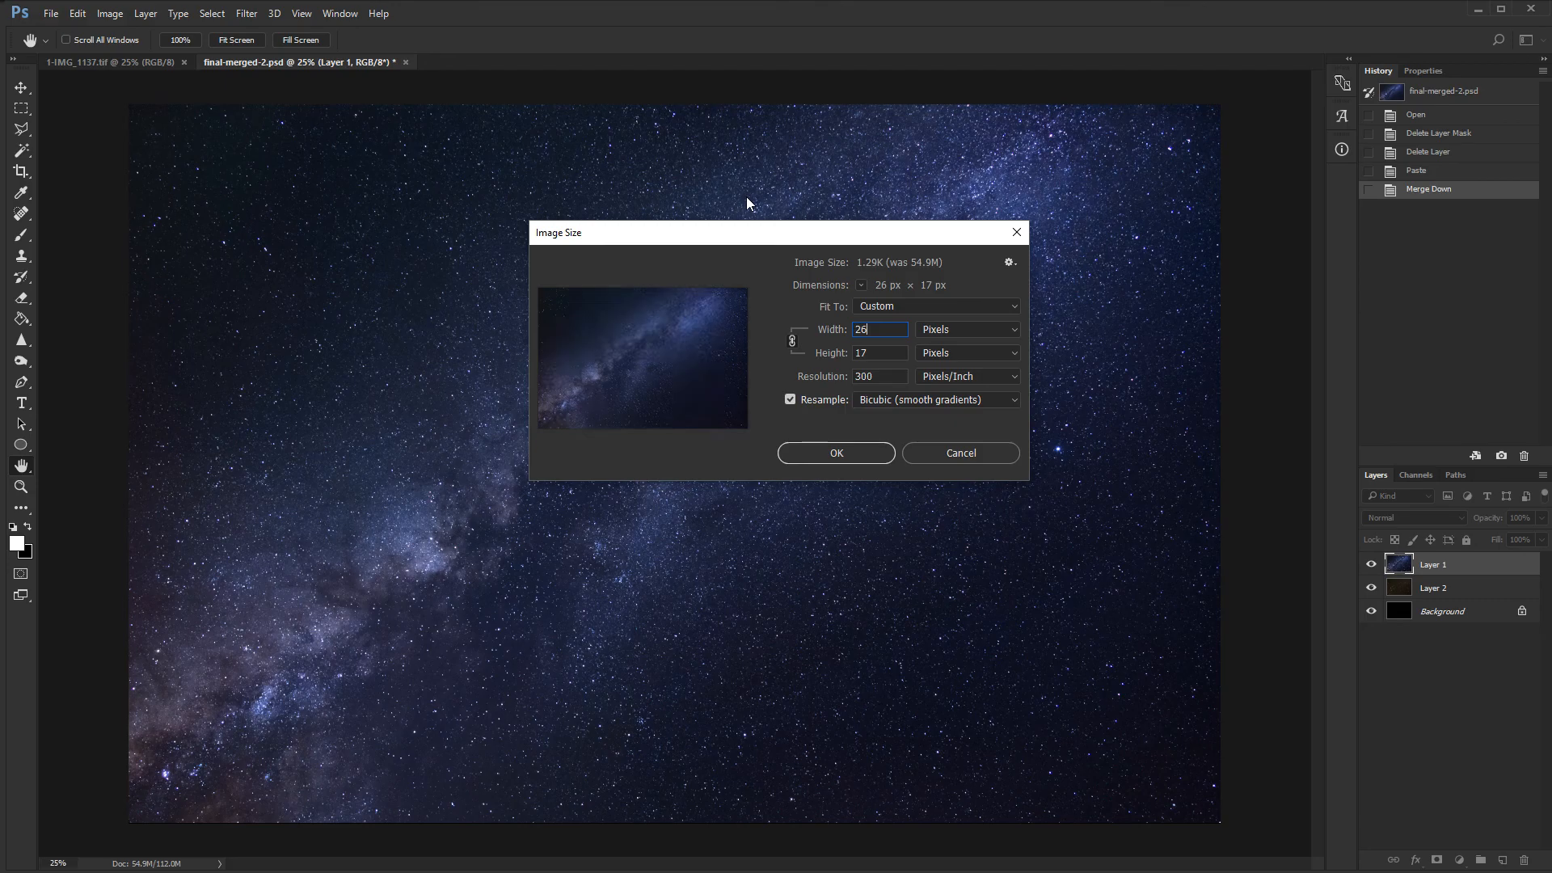
pyautogui.write('00')
pyautogui.press('Return')
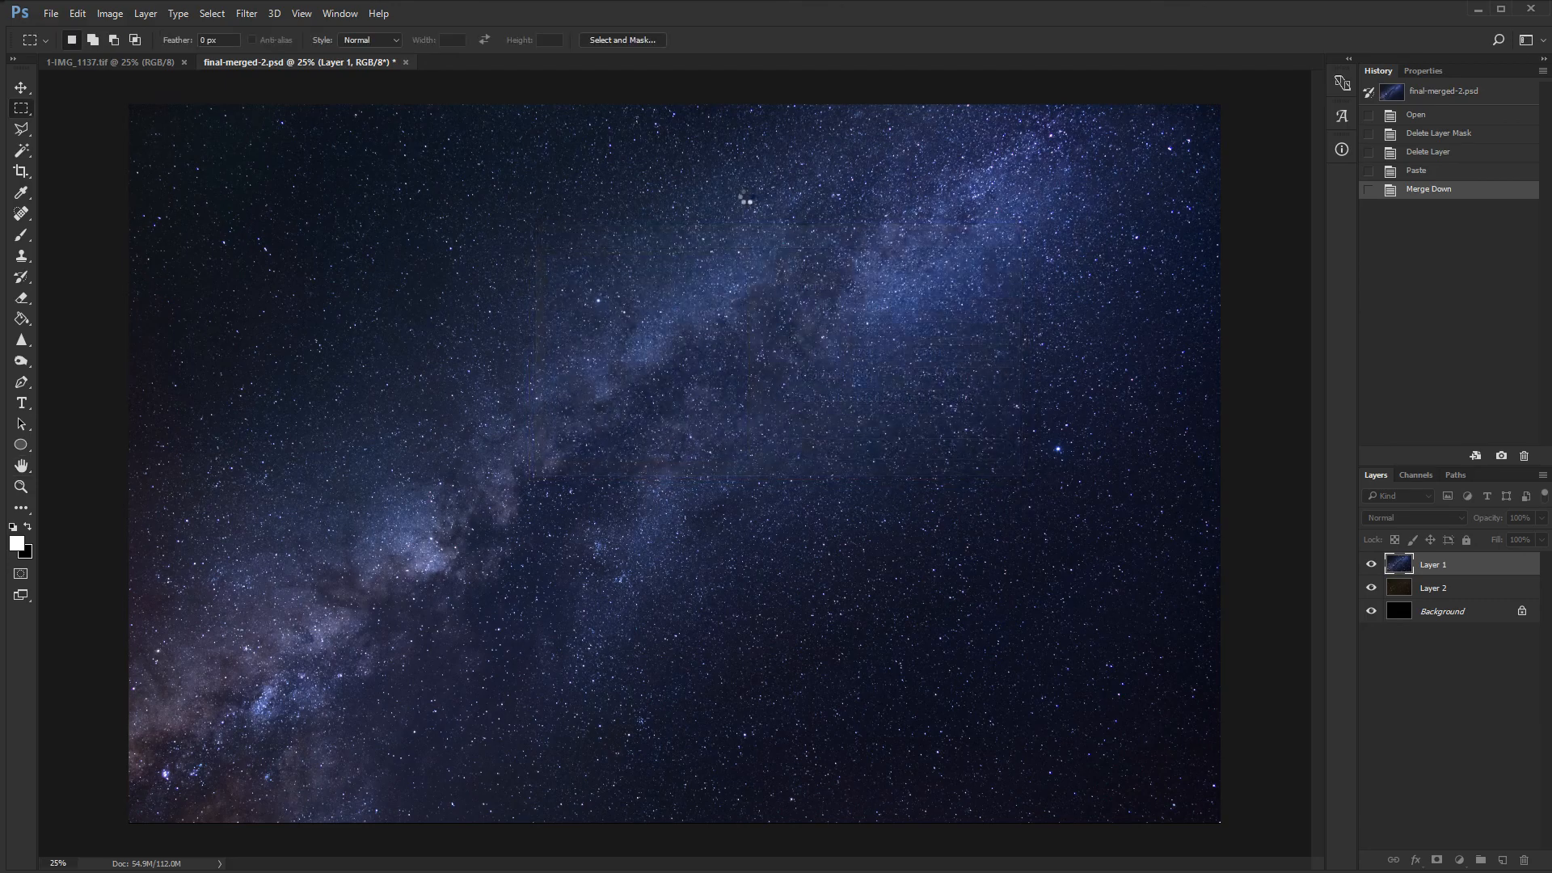
# Step: Examine the stars in the resized image at 100% magnification and the whole picture at 50%
pyautogui.hotkey('ctrl', '1')
pyautogui.moveTo(613, 253); pyautogui.dragTo(955, 107)
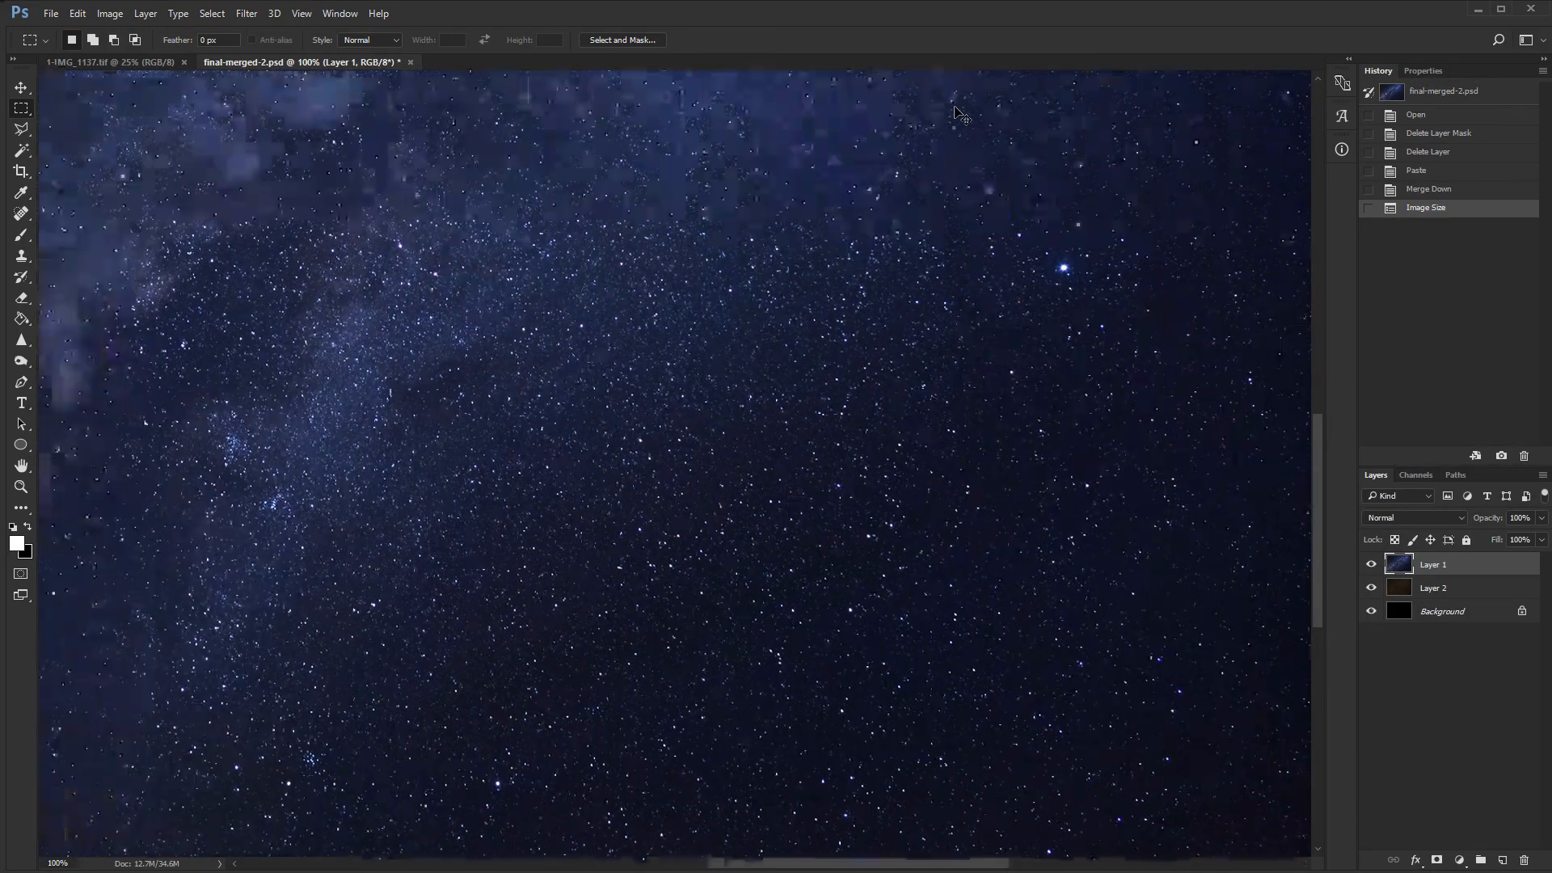
pyautogui.hotkey('ctrl', '-')
pyautogui.hotkey('ctrl', '-')
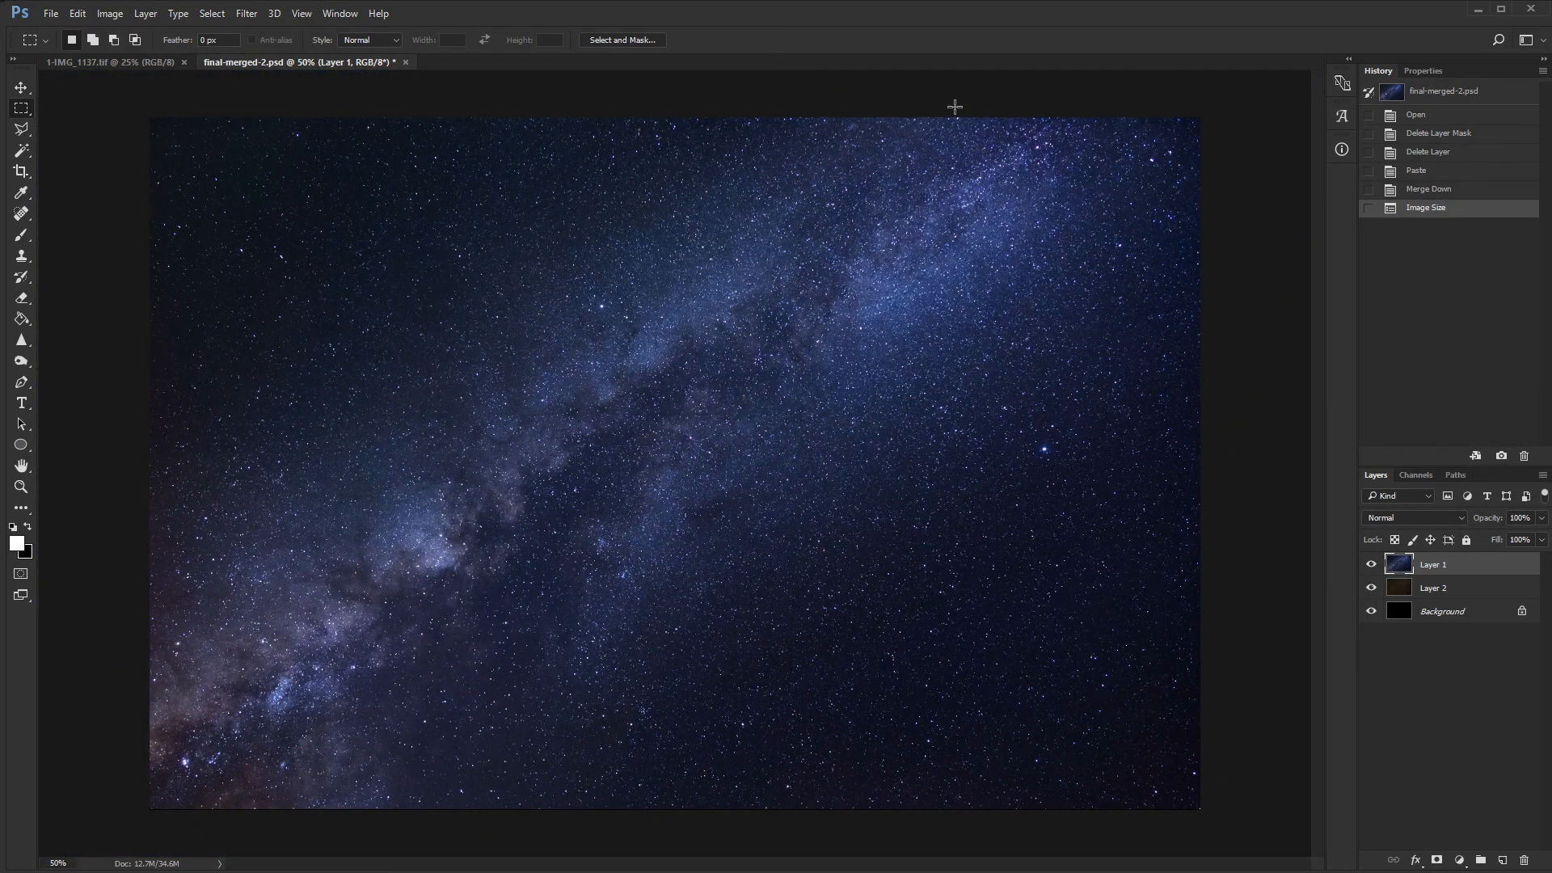